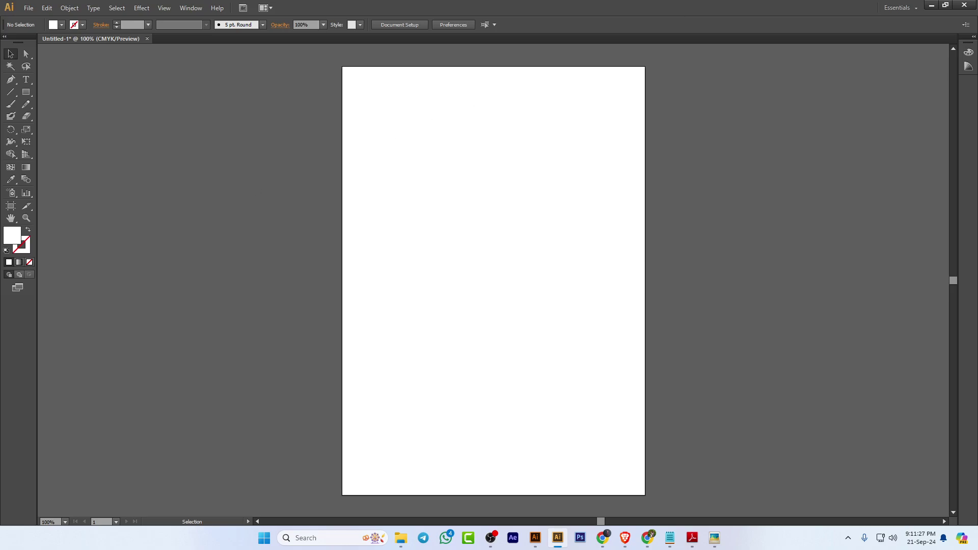
Switch to Chrome and open the Google home page
key(alt+Tab)
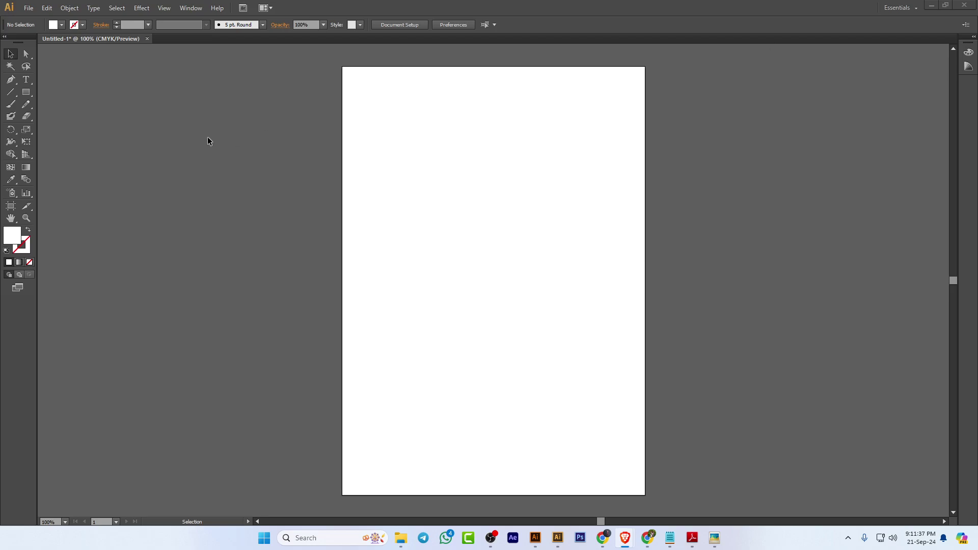
click(601, 541)
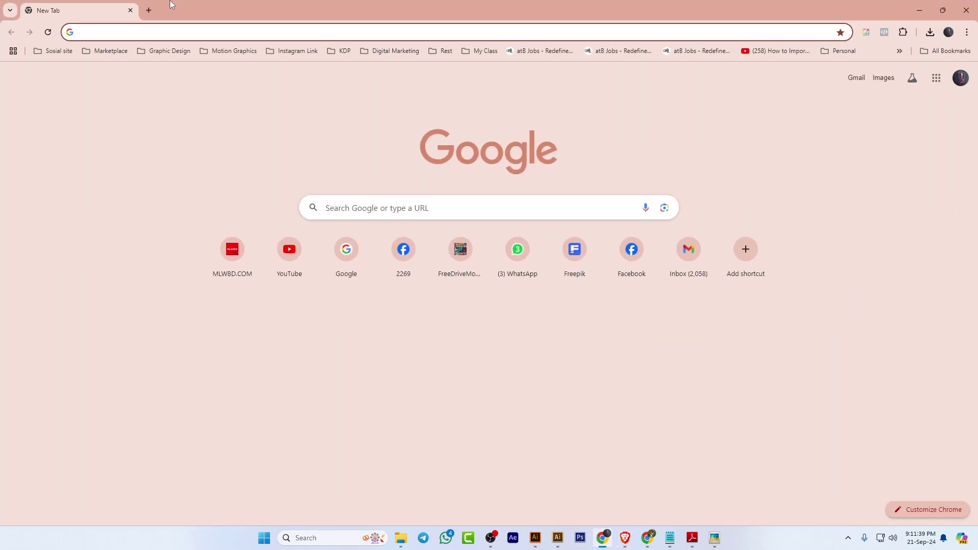
click(163, 32)
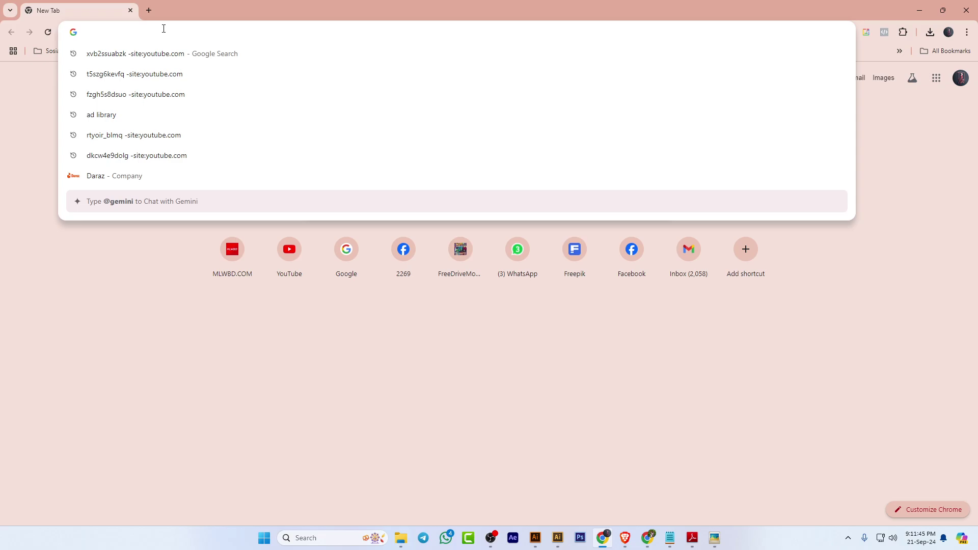
text(g)
key(Return)
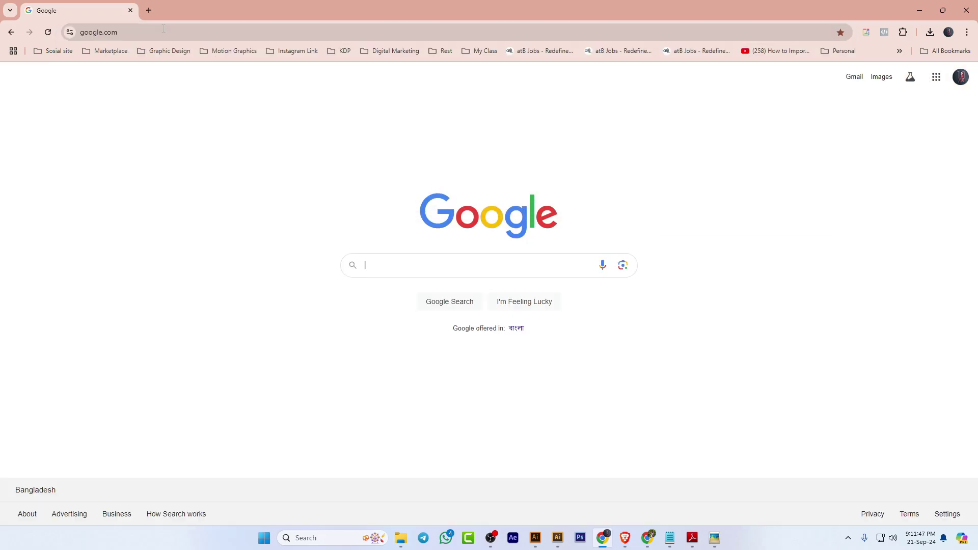
text(qu)
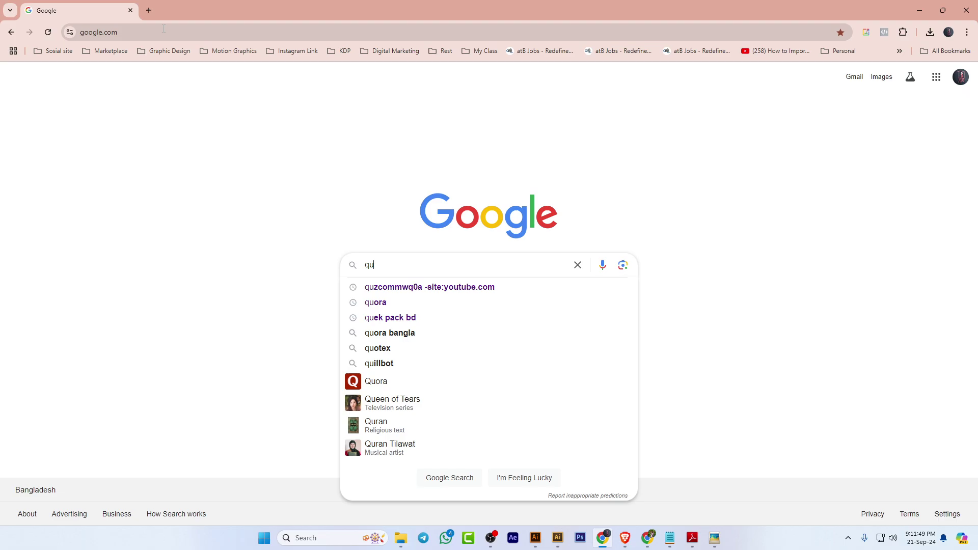
key(BackSpace)
key(BackSpace)
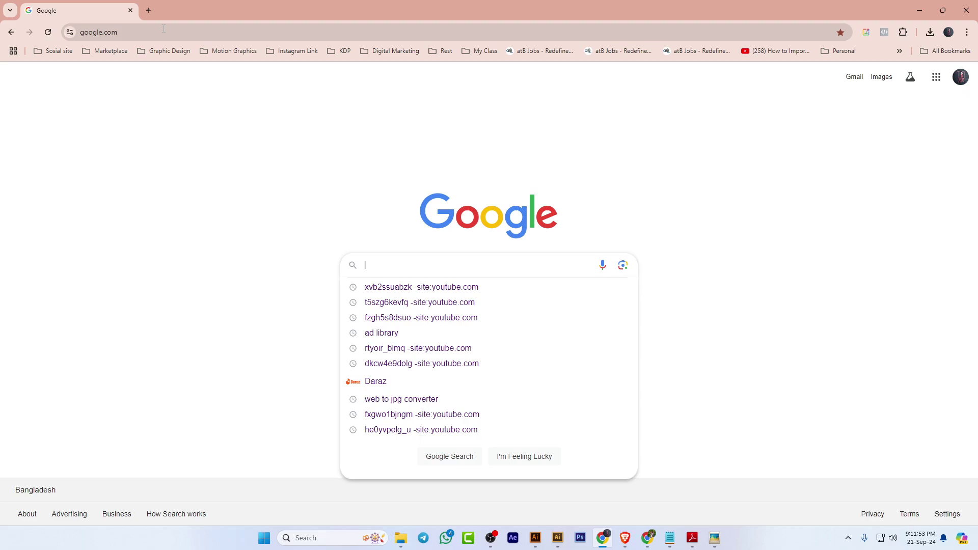
Search Google for "বাংলা প্রবাদ বাক্য" and look over the table of proverbs and meanings
text(bnagla)
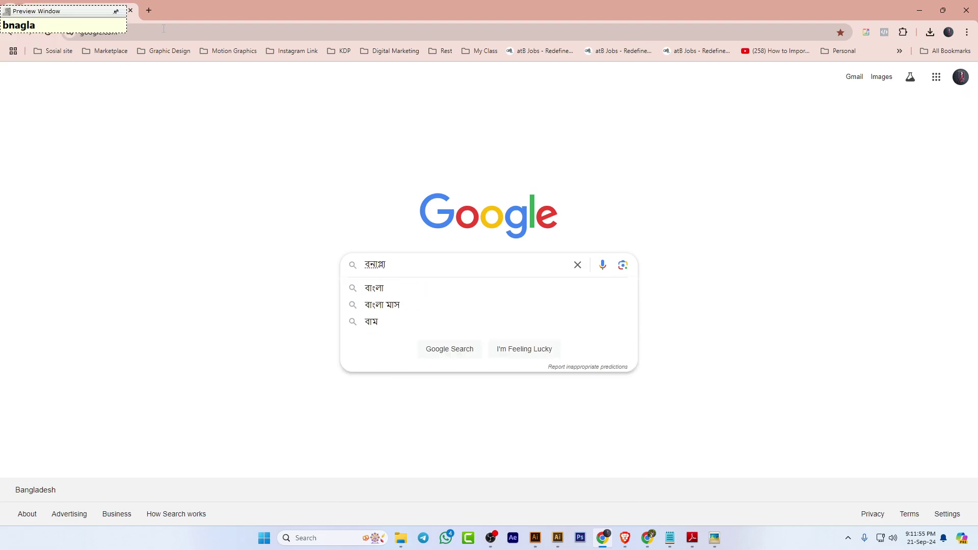
key(BackSpace)
key(Down)
key(Down)
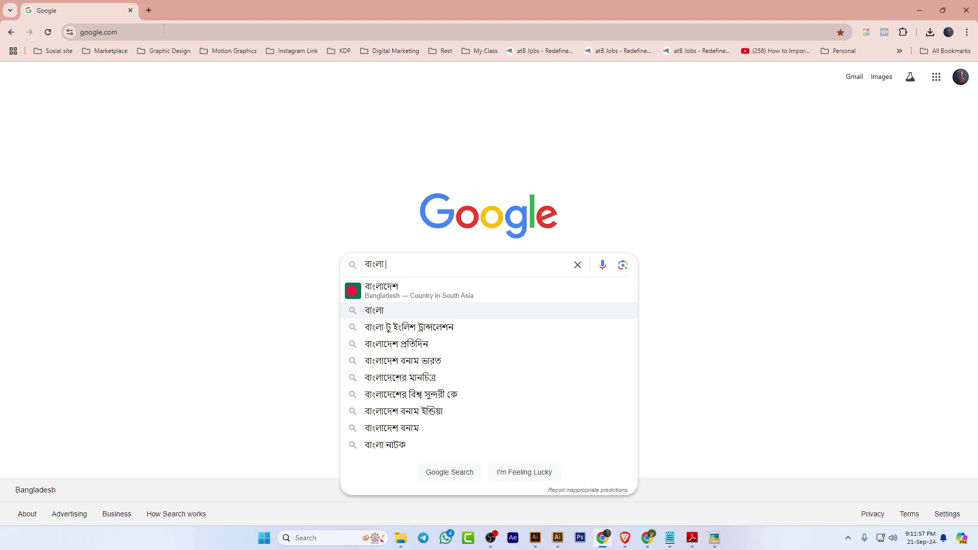
text(probad)
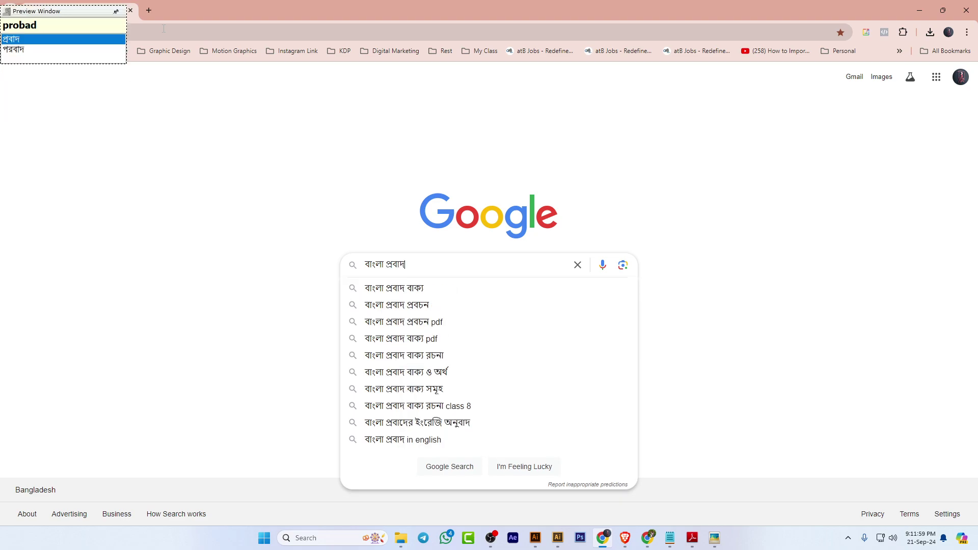
key(Down)
key(Up)
key(space)
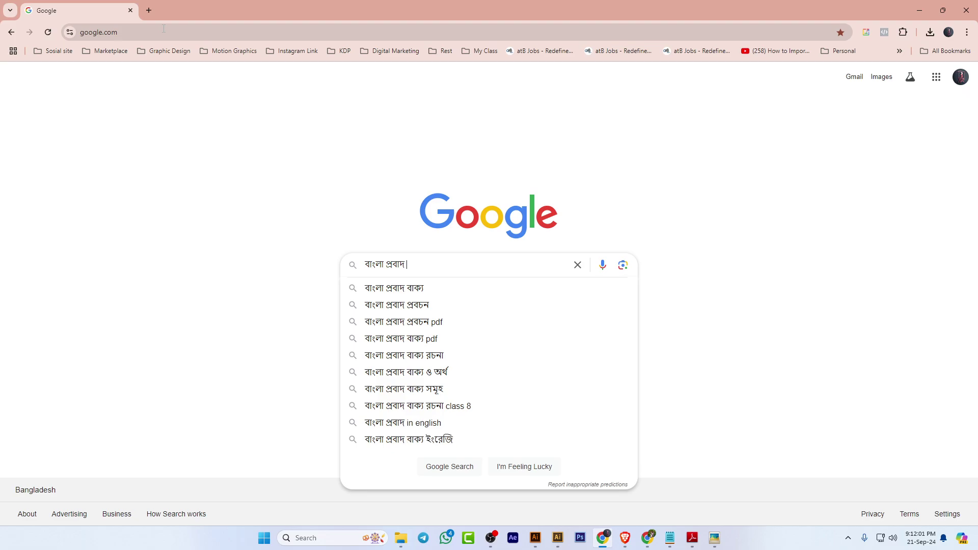
key(Down)
key(Return)
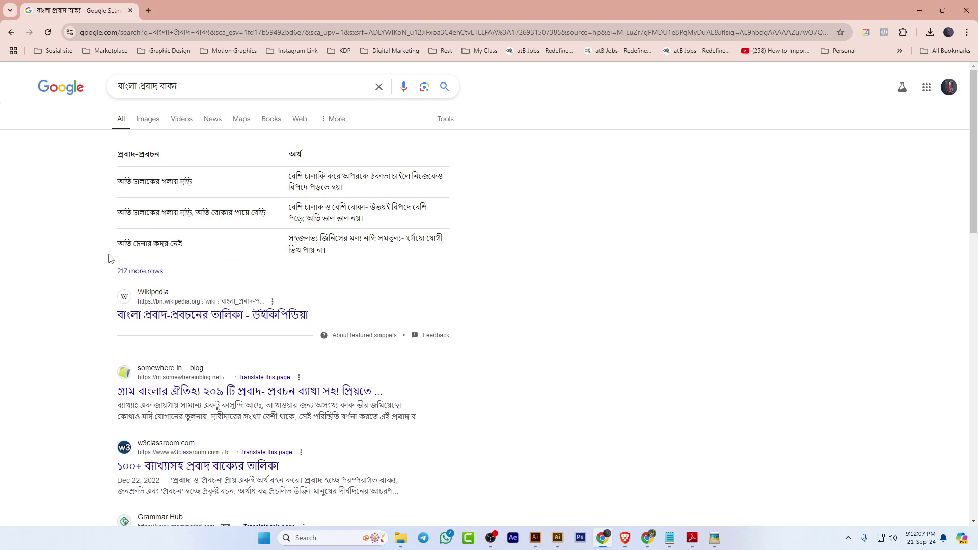
drag(199, 247, 99, 250)
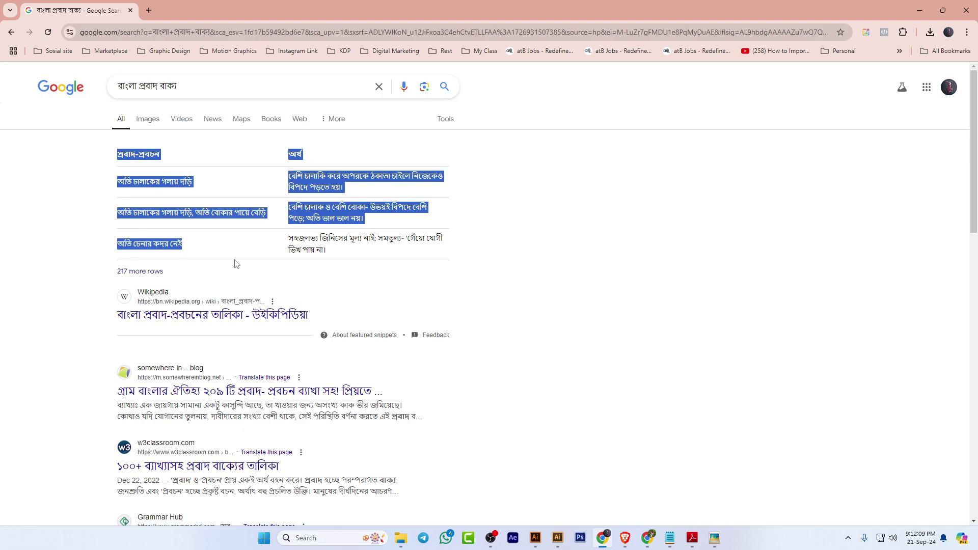
click(704, 305)
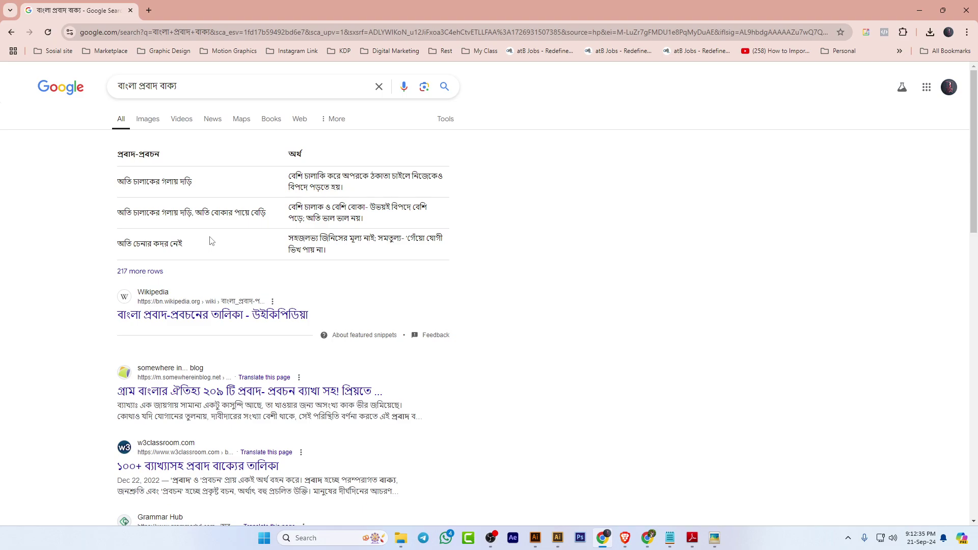
Replace the search query with "graphic quotes" and run the search
drag(212, 88, 1, 117)
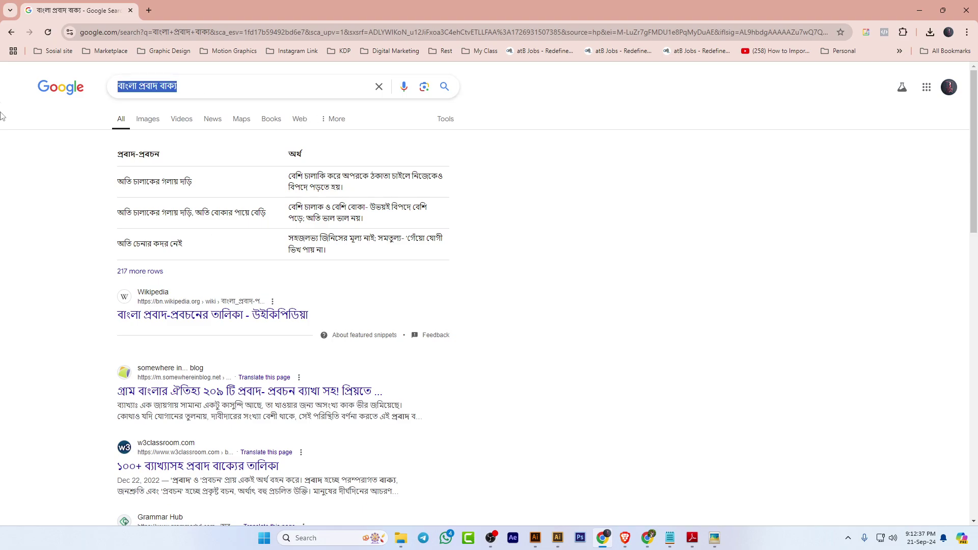
text(g)
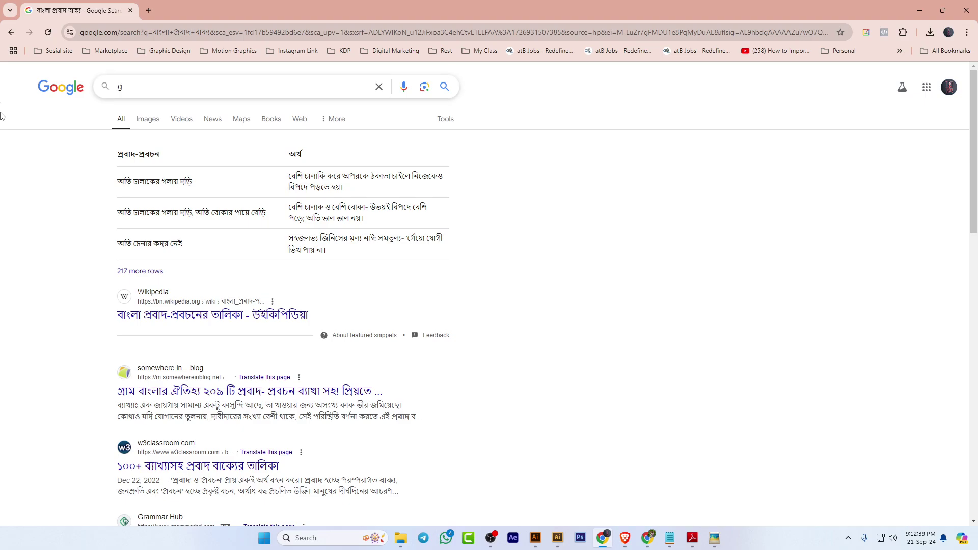
text(raphic)
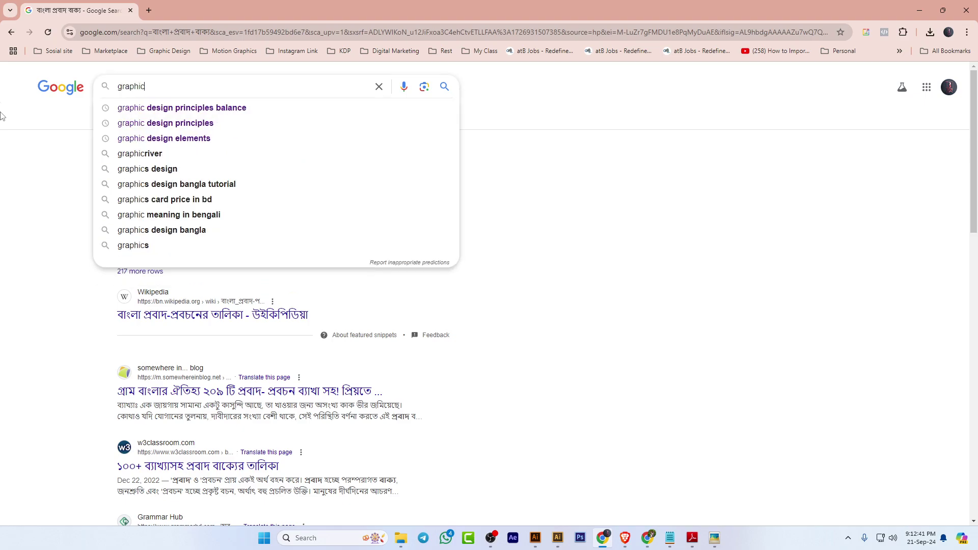
text( q)
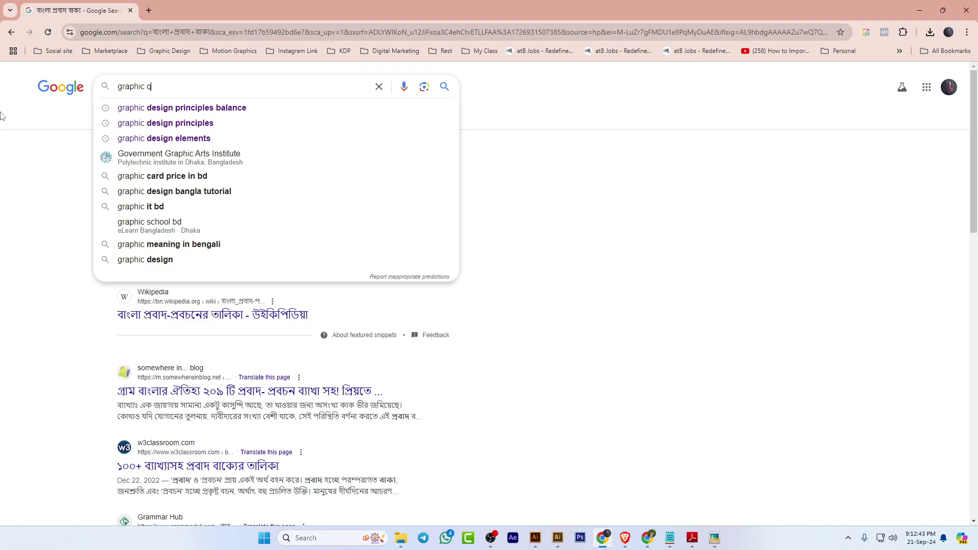
text(u)
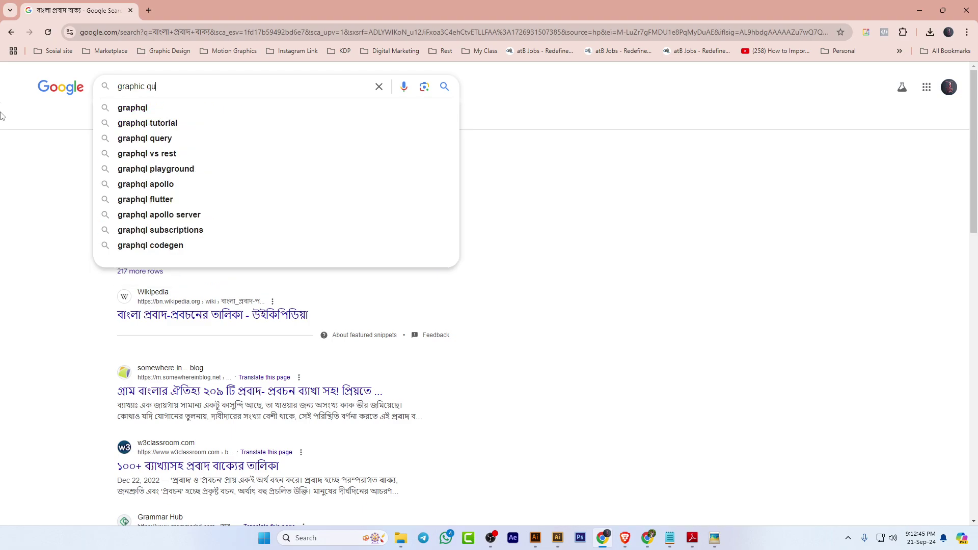
key(Down)
key(Return)
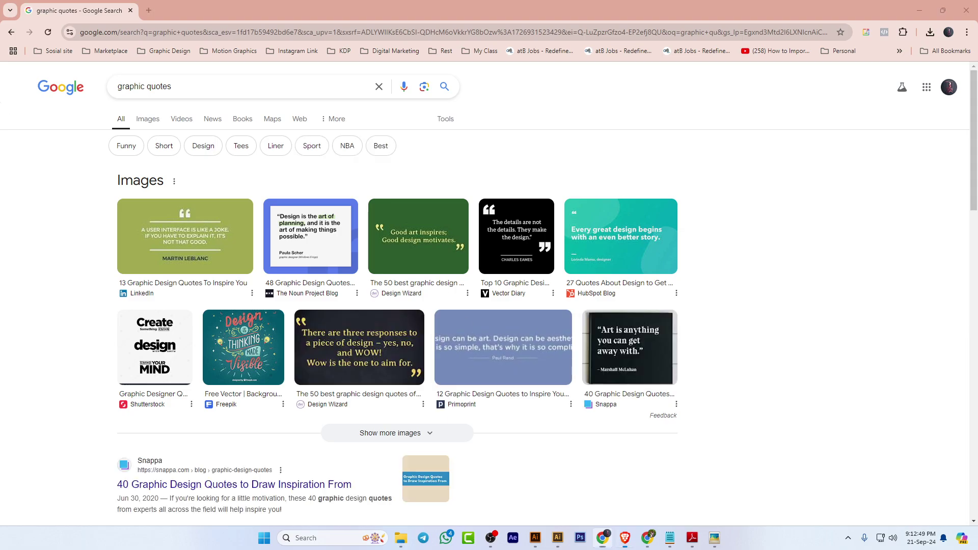
Open the Snappa, Design Wizard and HubSpot design quote articles from the results in separate tabs
scroll(315, 419, down, 5)
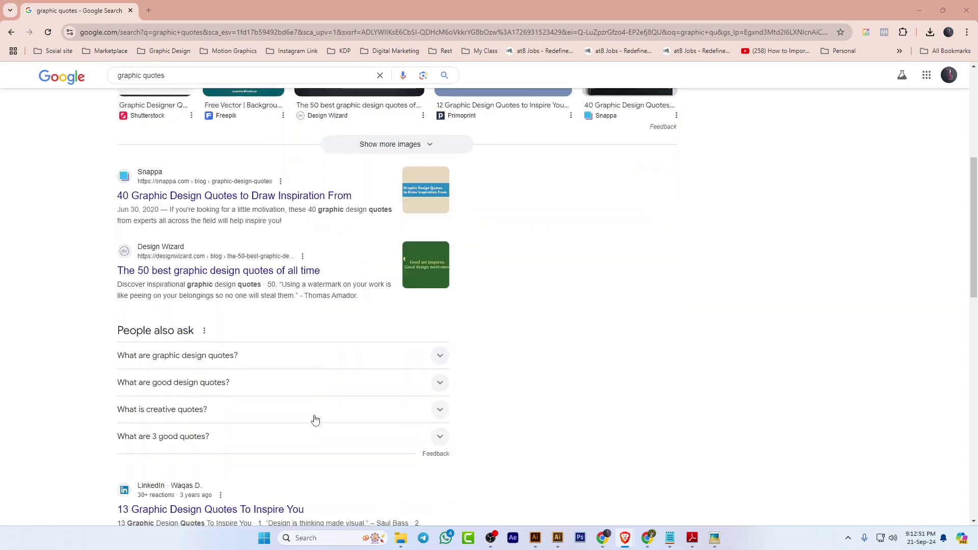
middle_click(232, 179)
scroll(420, 349, down, 3)
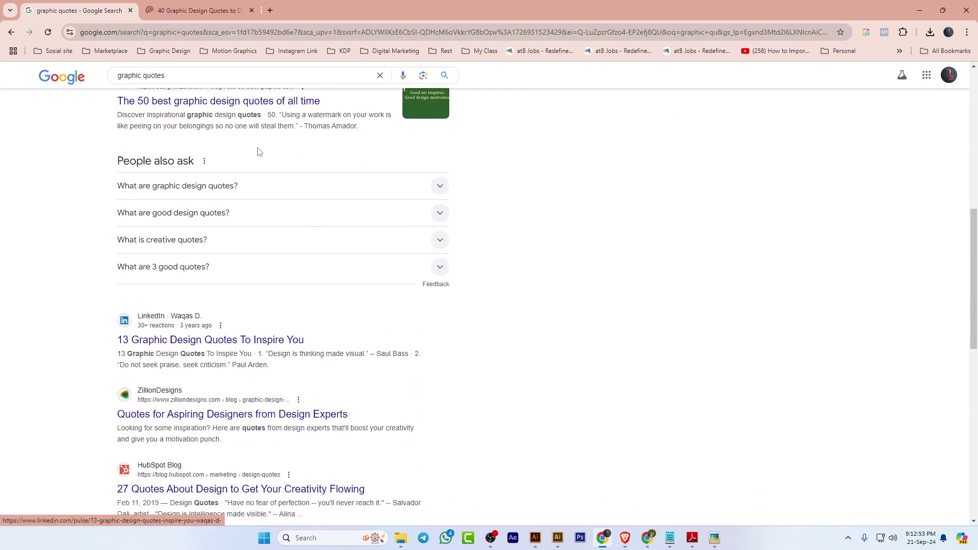
middle_click(247, 100)
middle_click(212, 348)
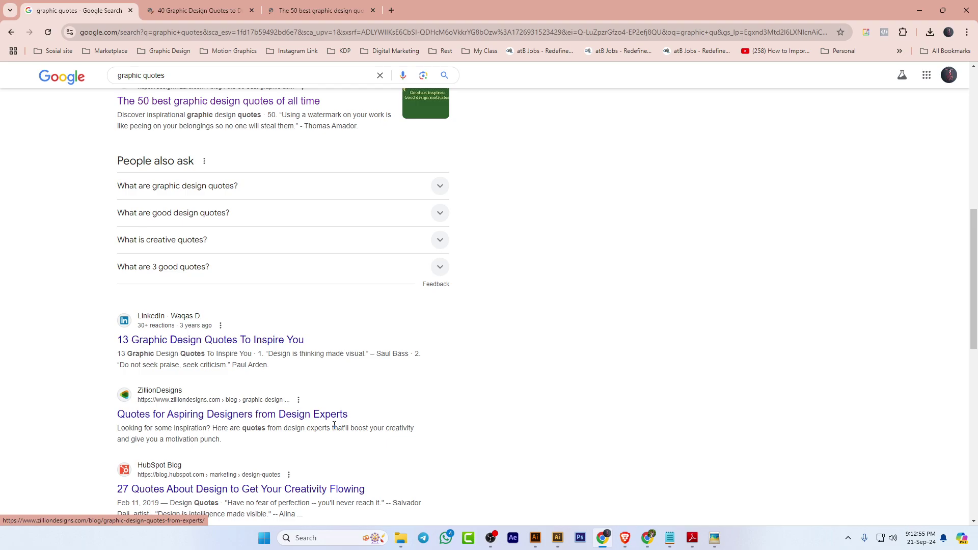
Read through the quotes in Snappa's "40 Graphic Design Quotes to Draw Inspiration From" article
click(203, 4)
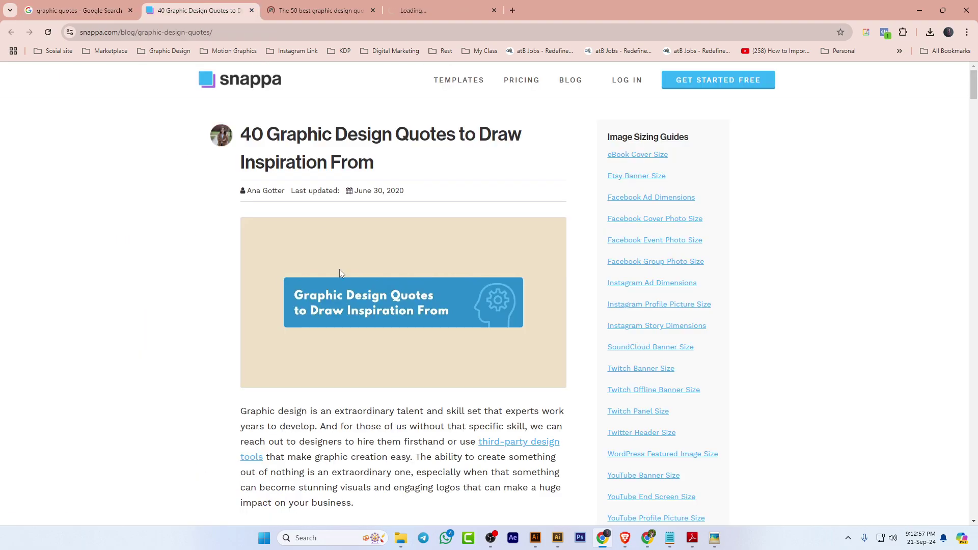
scroll(113, 415, down, 10)
scroll(172, 413, down, 6)
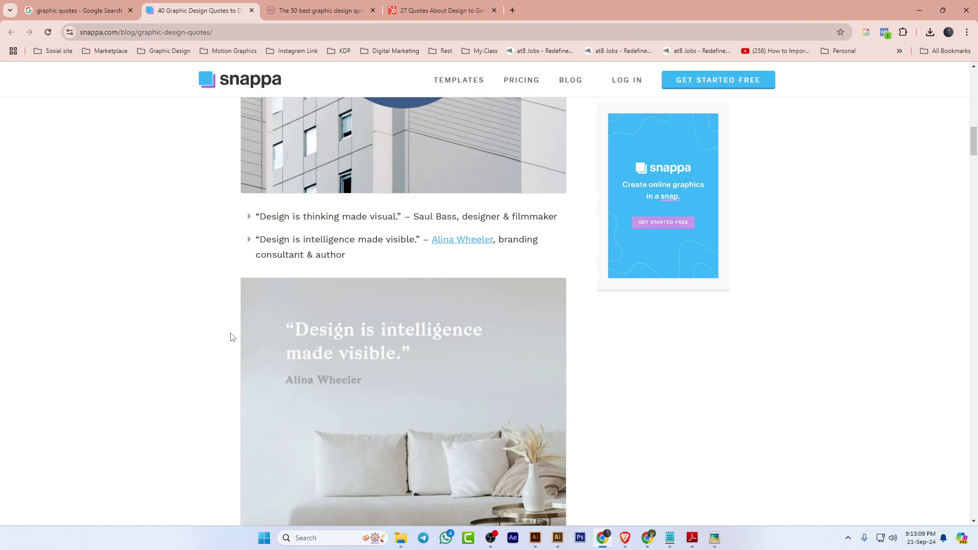
scroll(158, 388, down, 10)
scroll(122, 349, up, 3)
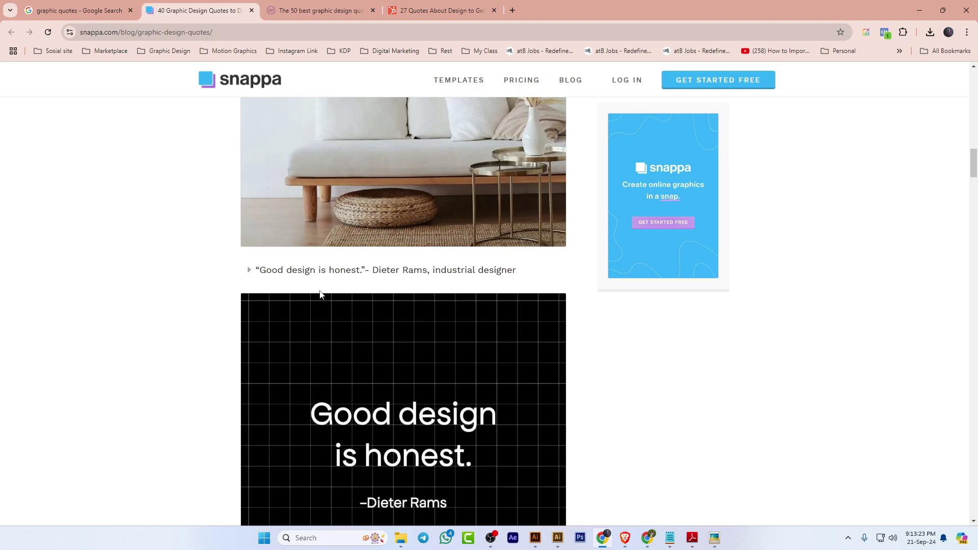
Read through HubSpot's "27 Quotes About Design" article and close its tab
click(438, 11)
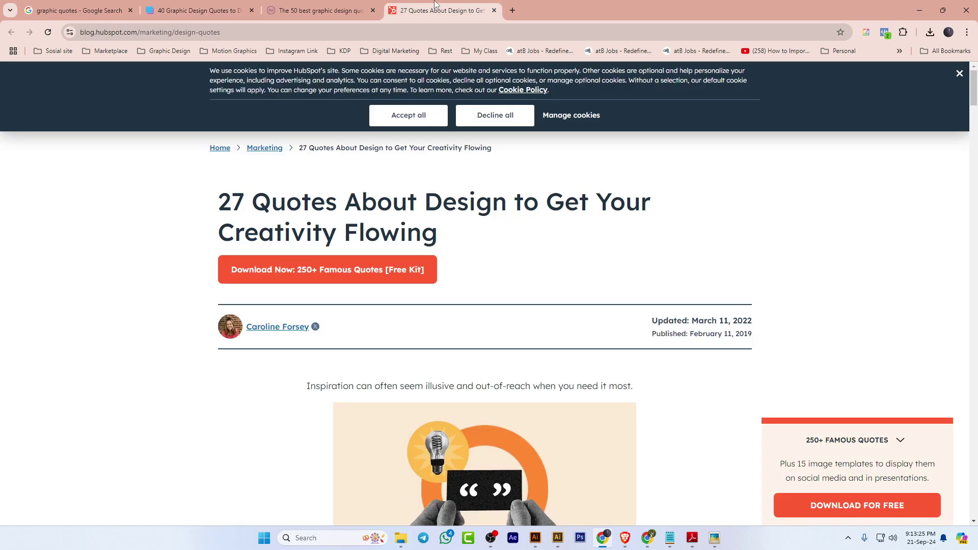
scroll(262, 436, down, 10)
scroll(255, 407, down, 6)
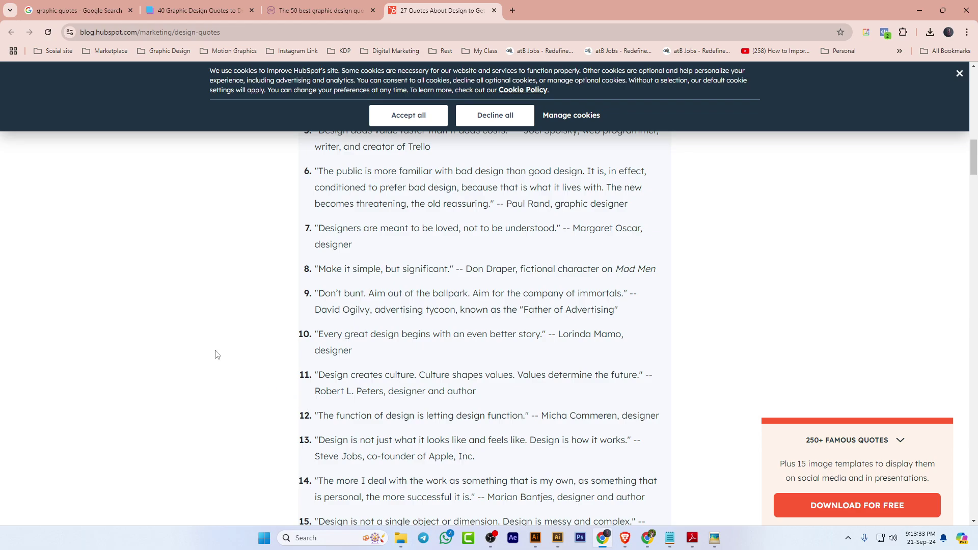
click(494, 10)
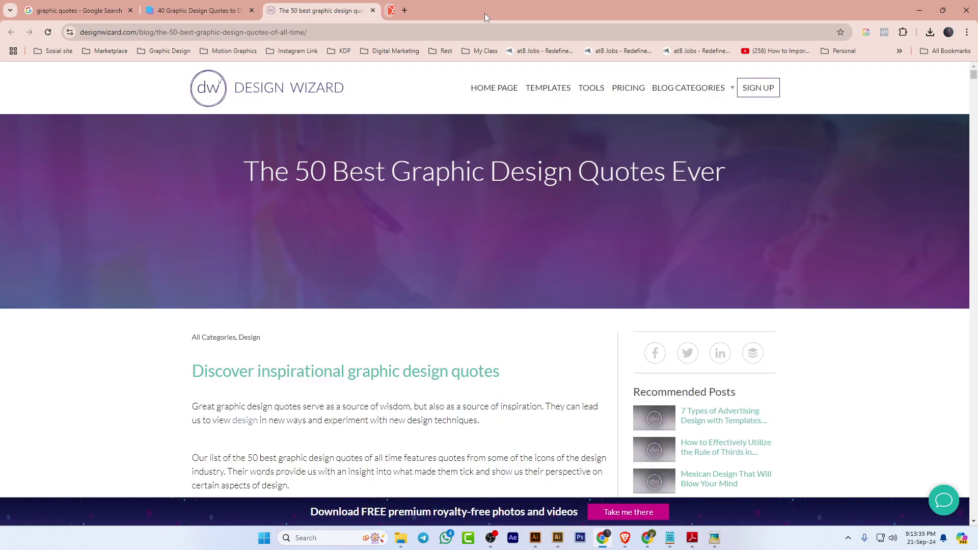
Browse the quotes in Design Wizard's "The 50 Best Graphic Design Quotes Ever" article
scroll(334, 376, down, 5)
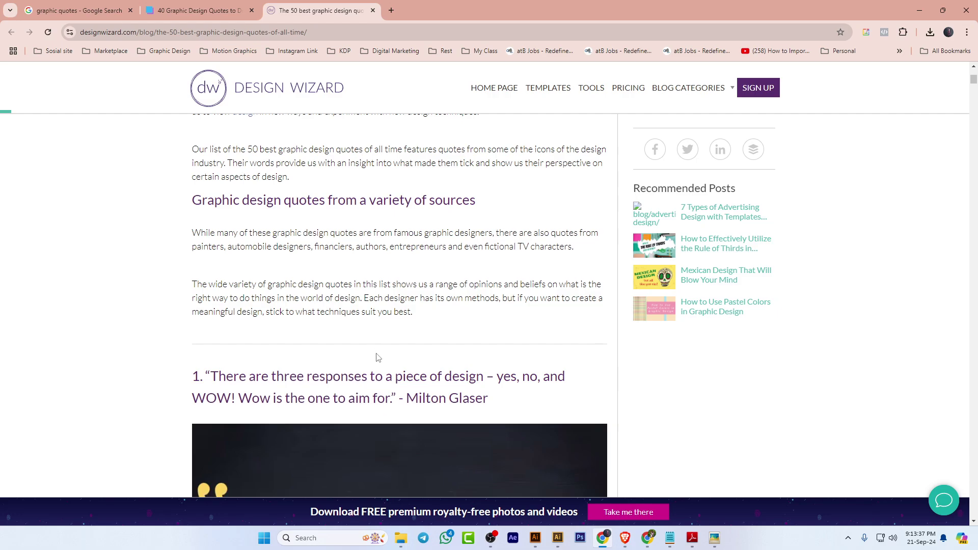
scroll(380, 356, down, 13)
scroll(115, 376, down, 6)
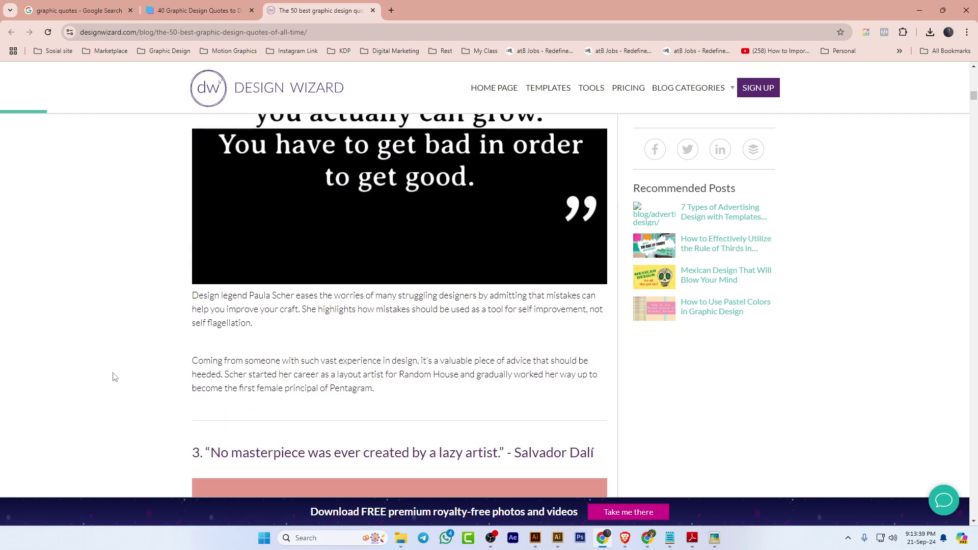
scroll(115, 377, down, 6)
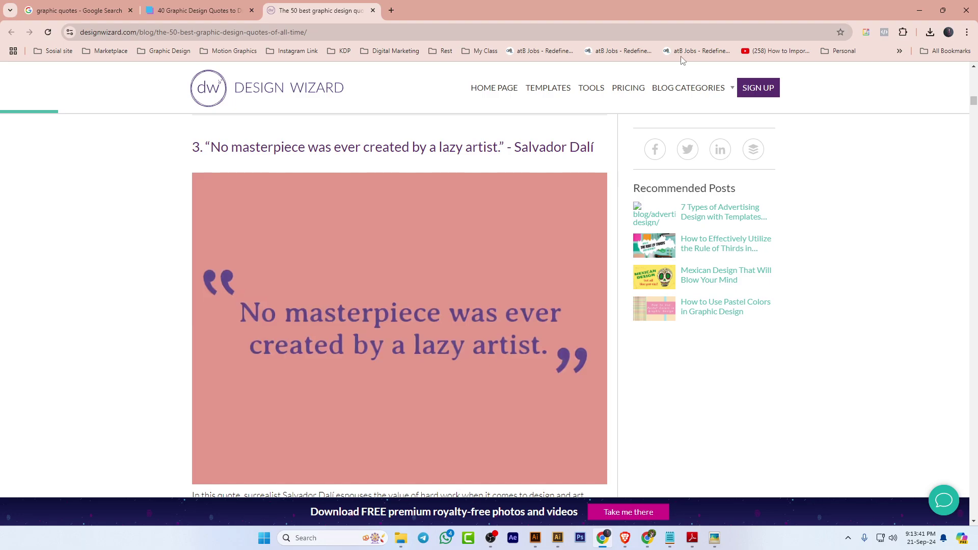
Switch to Illustrator and start a point text object on the empty canvas beside the artboard
key(alt+Tab)
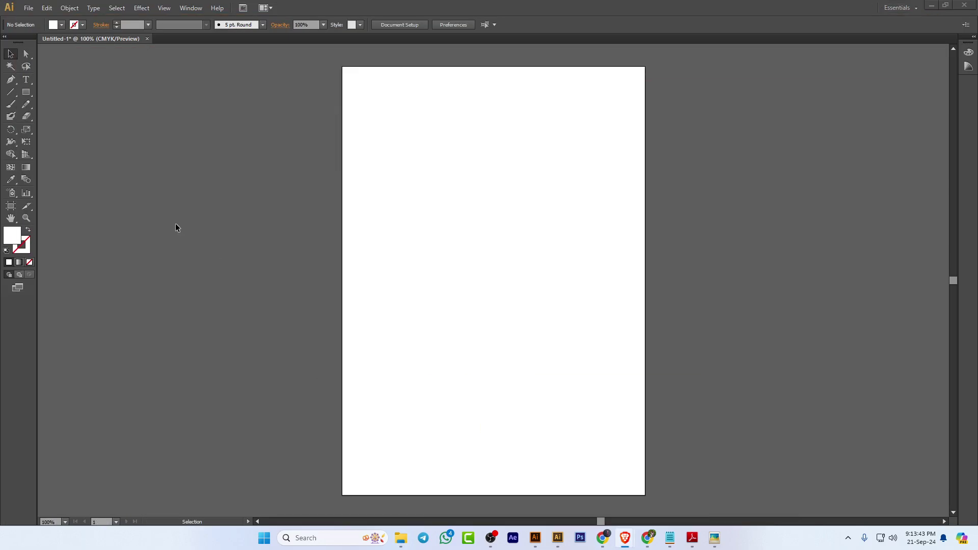
click(26, 80)
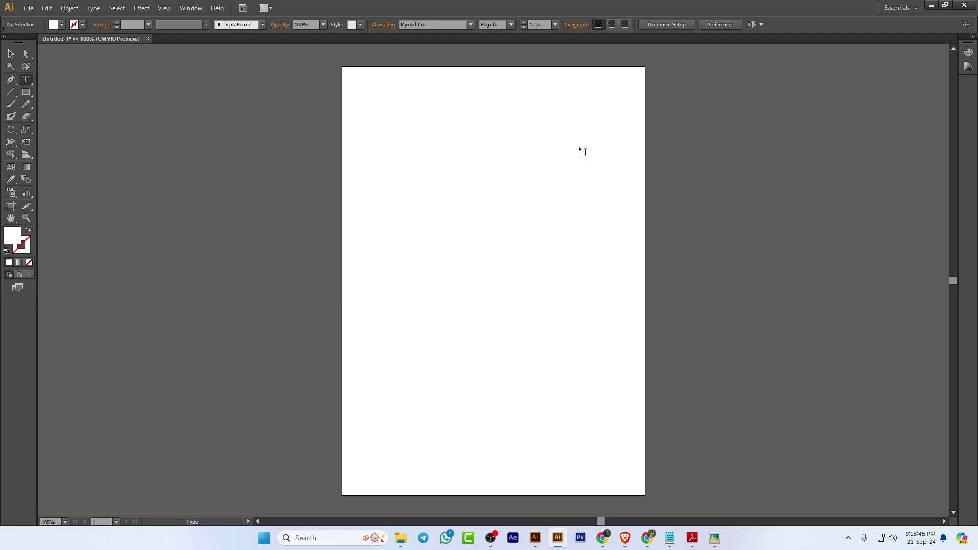
key(space)
drag(747, 171, 463, 184)
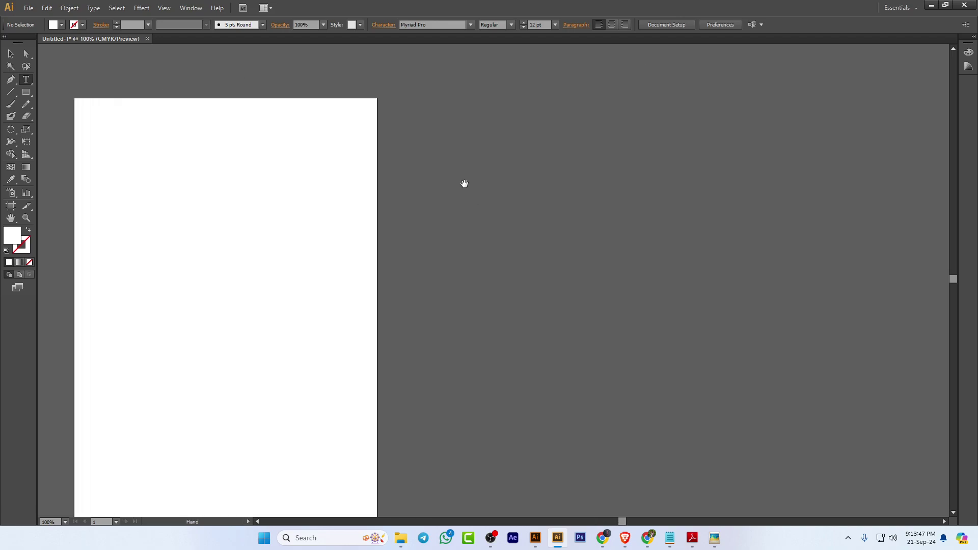
click(490, 167)
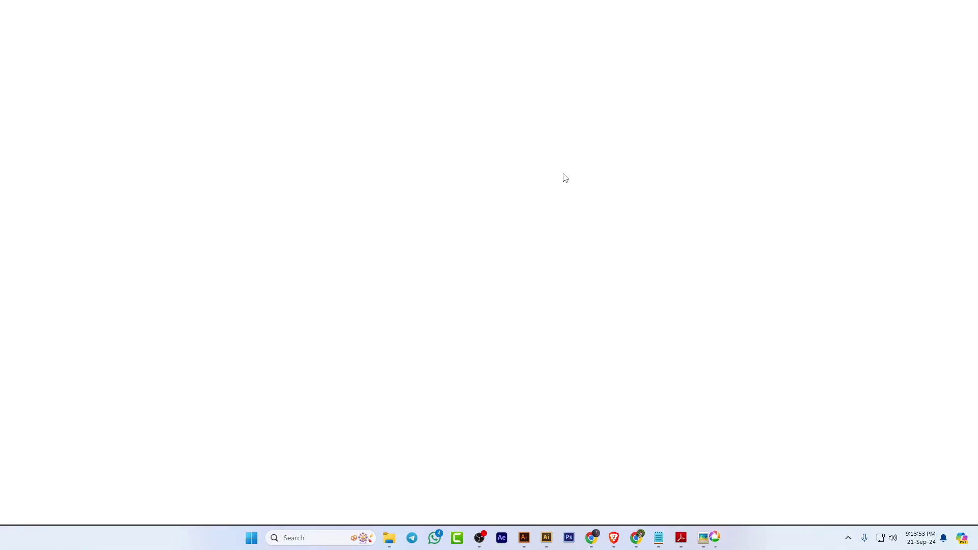
Get through Picasa's setup by searching only My Documents, My Pictures, and the Desktop, skip the photo viewer configuration and close the program
click(966, 9)
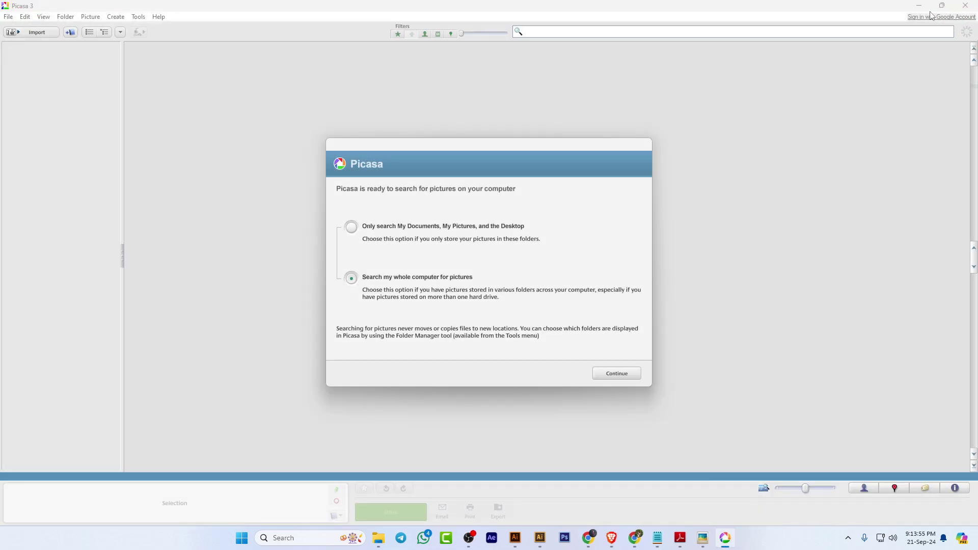
click(376, 230)
click(611, 373)
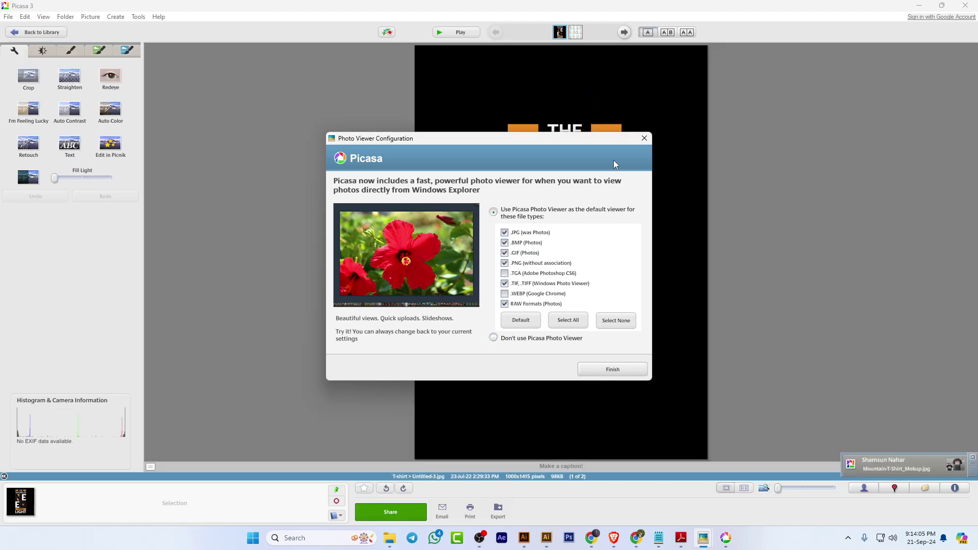
click(644, 138)
click(963, 6)
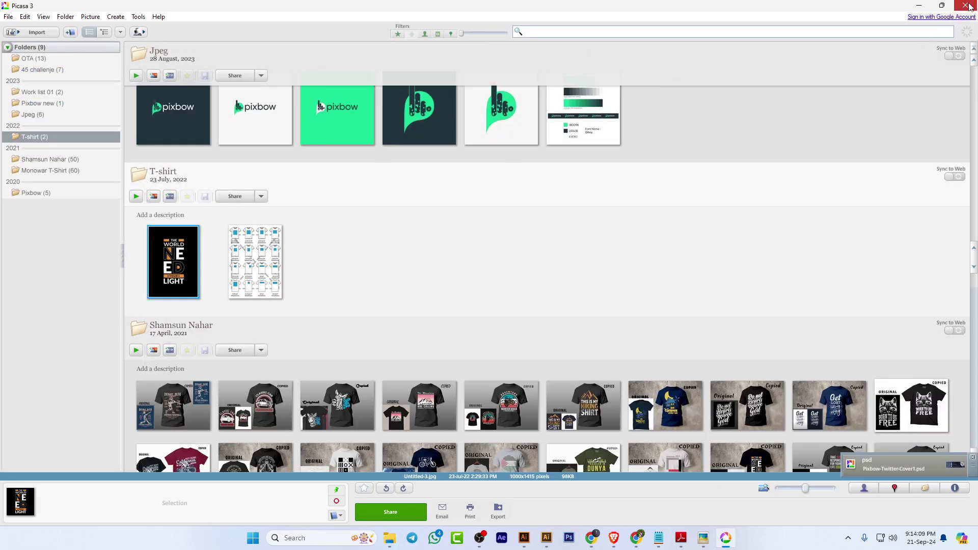
click(966, 6)
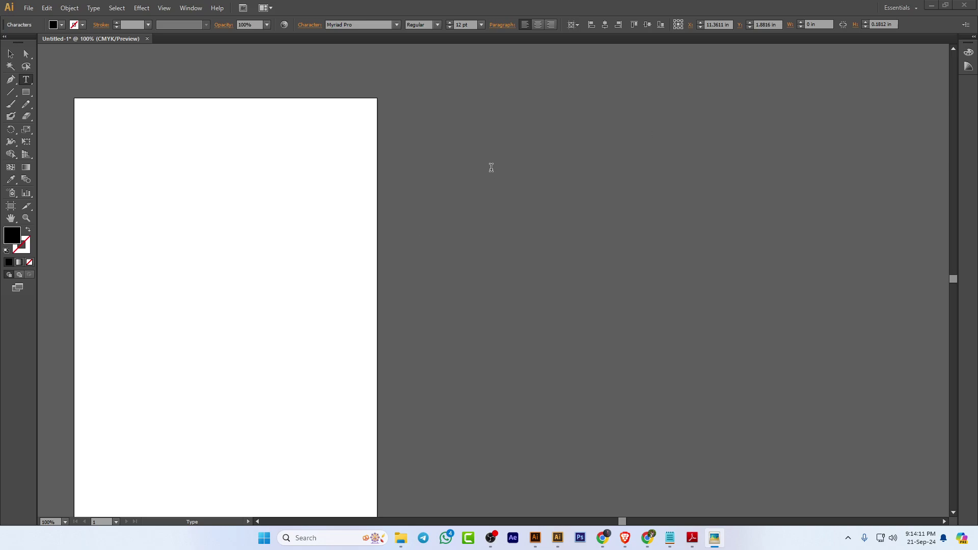
Enter the word "the" in the new text object and scale it up to 145.5 pt
text(The)
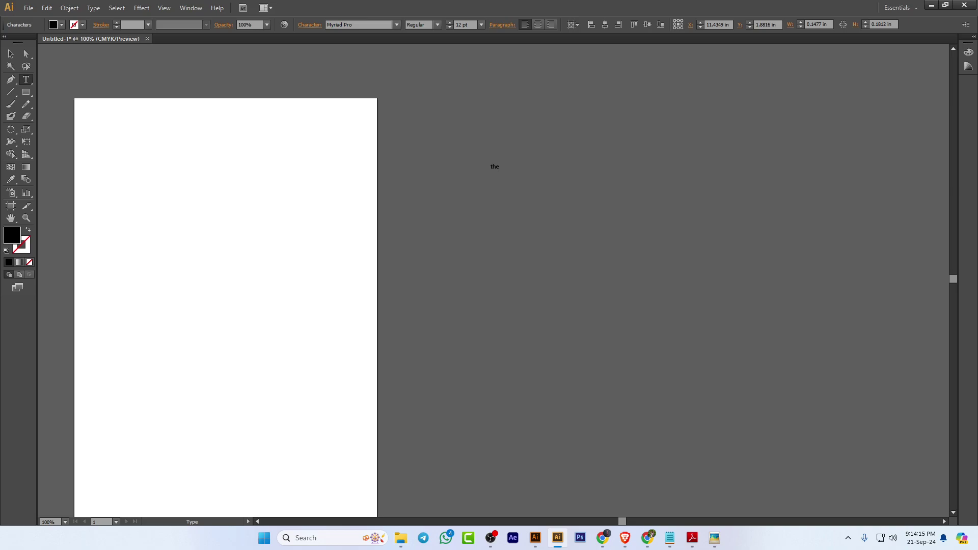
key(alt+Tab)
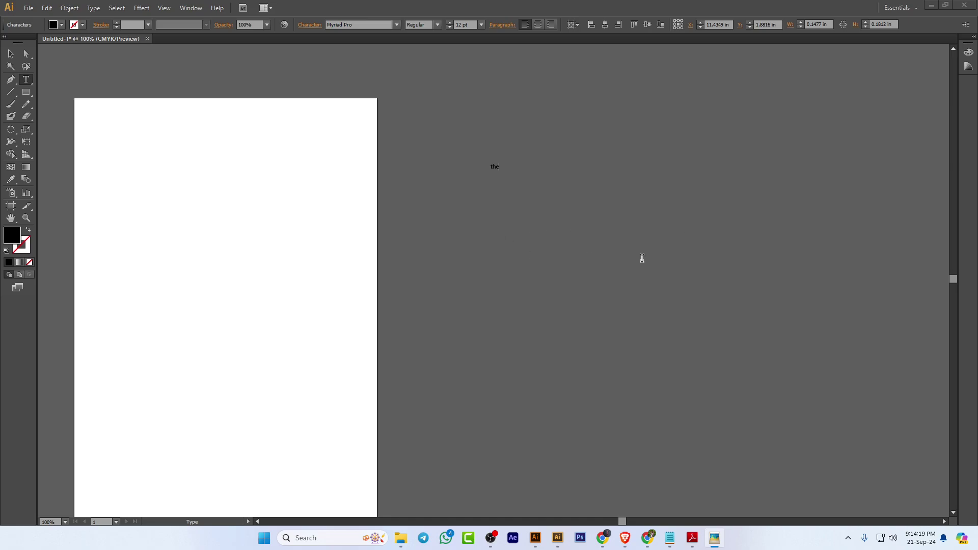
click(504, 165)
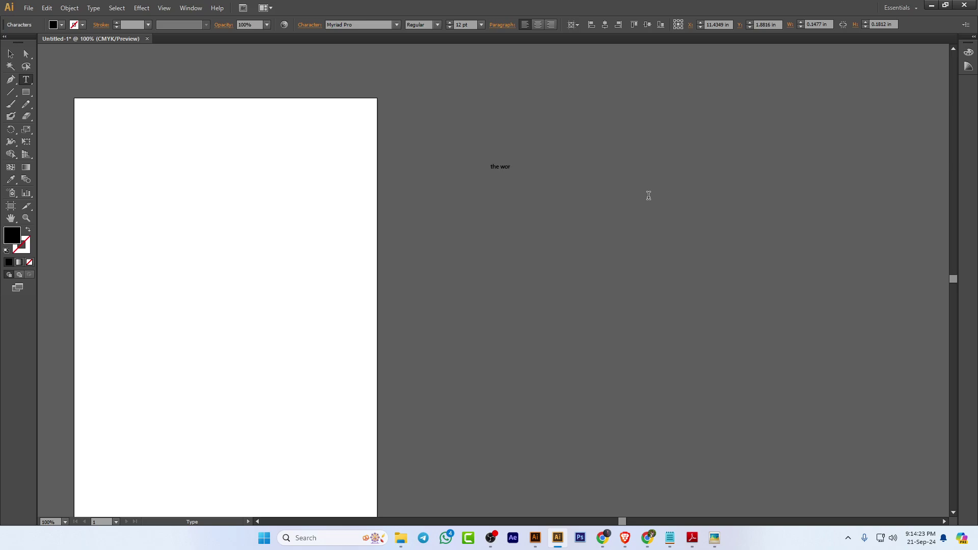
key(BackSpace)
key(BackSpace)
key(BackSpace)
key(Escape)
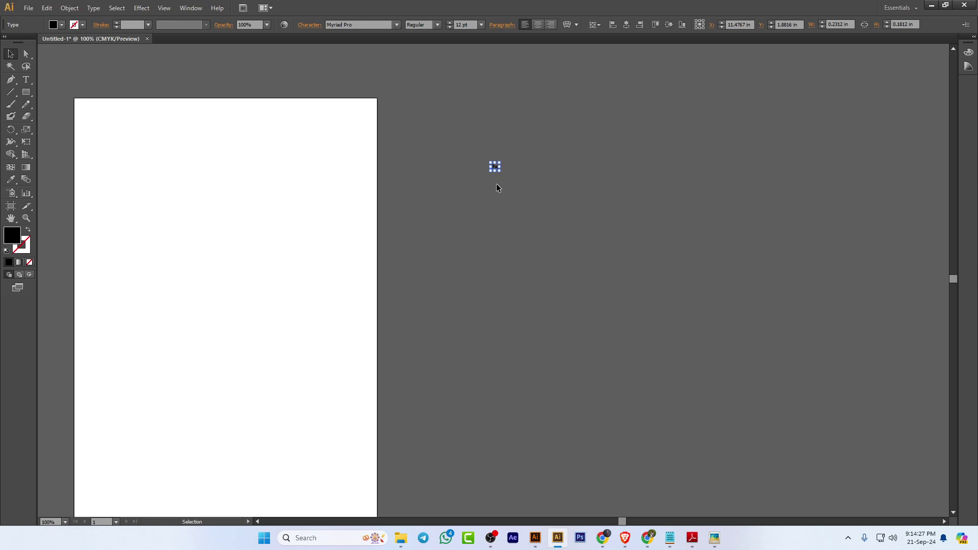
drag(500, 171, 594, 251)
Duplicate the word "the" lower on the canvas and change the copy to "world"
drag(552, 224, 567, 244)
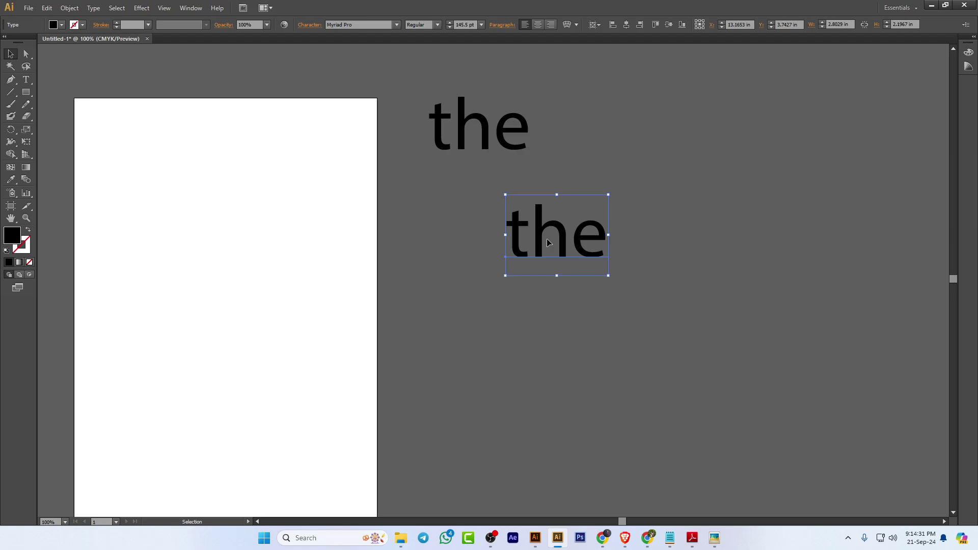
key(t)
click(547, 239)
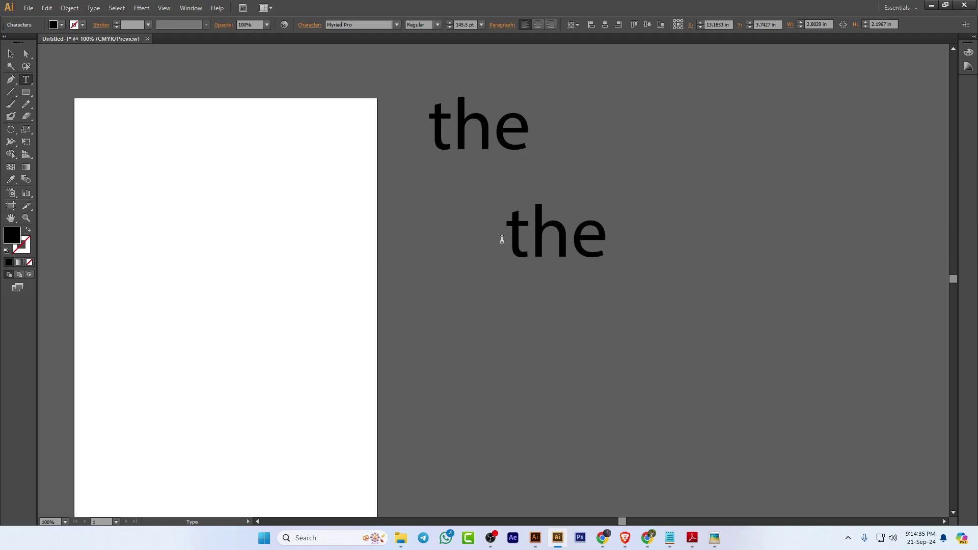
double_click(579, 229)
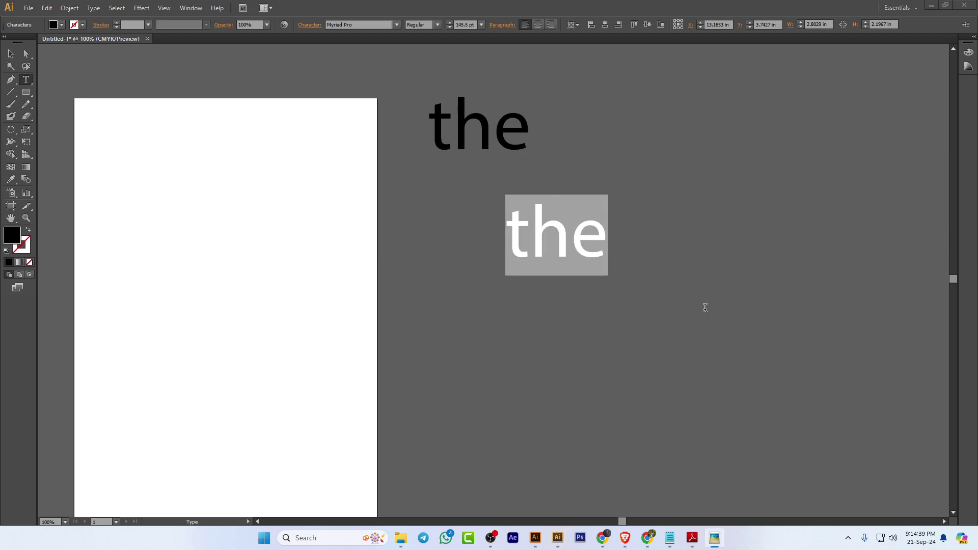
click(597, 235)
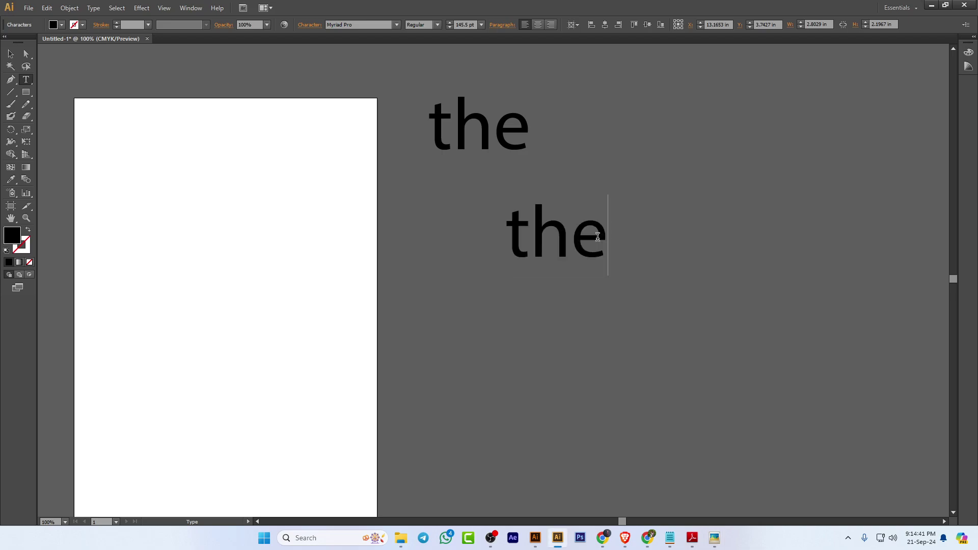
double_click(601, 236)
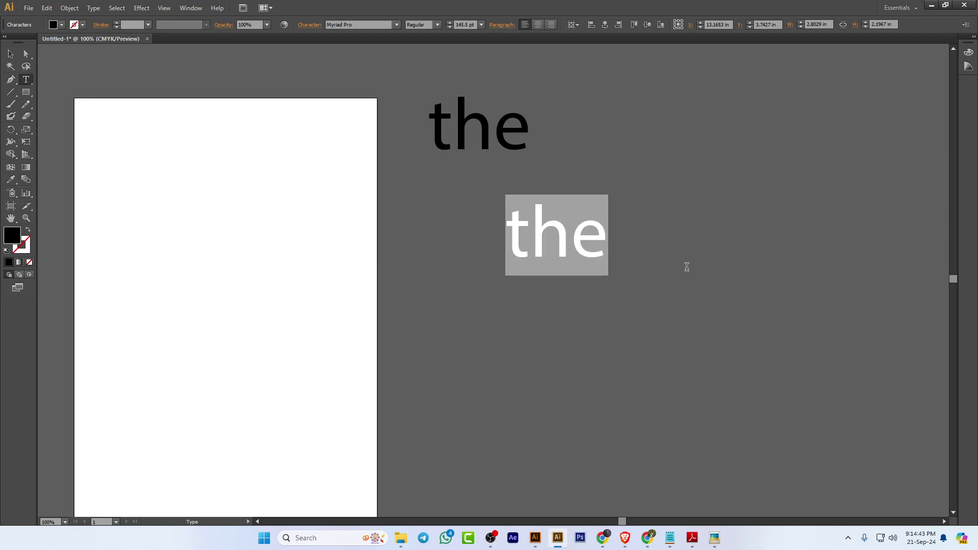
text(world)
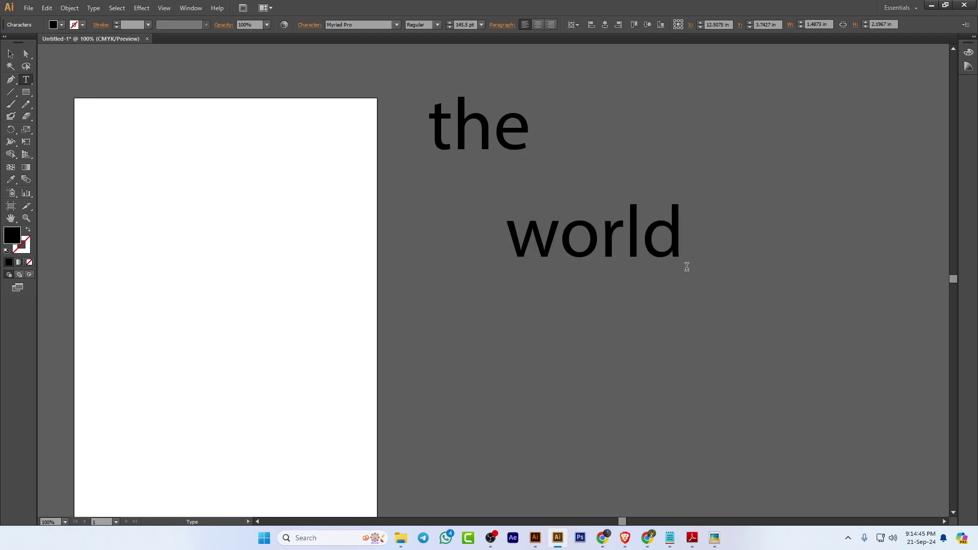
key(Escape)
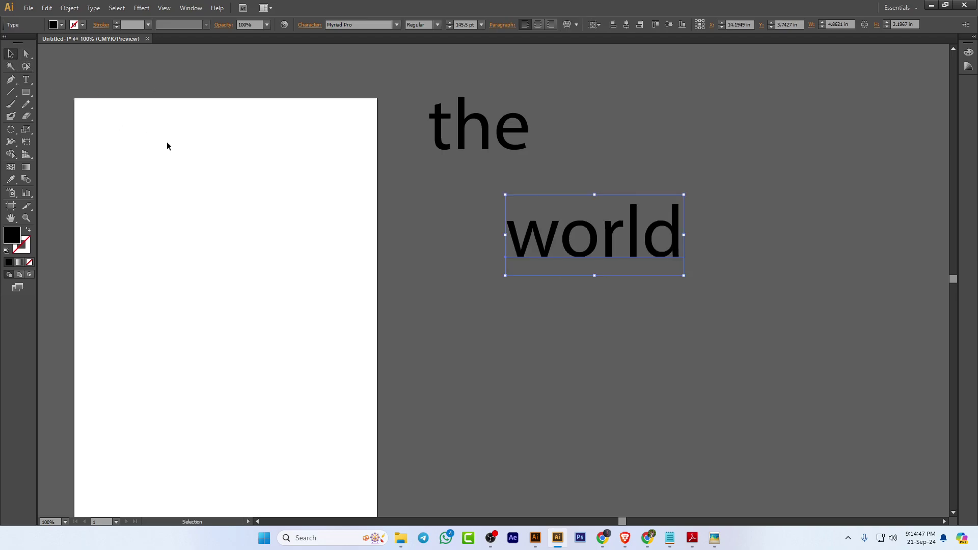
Duplicate the word "world" directly below itself and change the copy to "need"
alt+drag(595, 242, 591, 334)
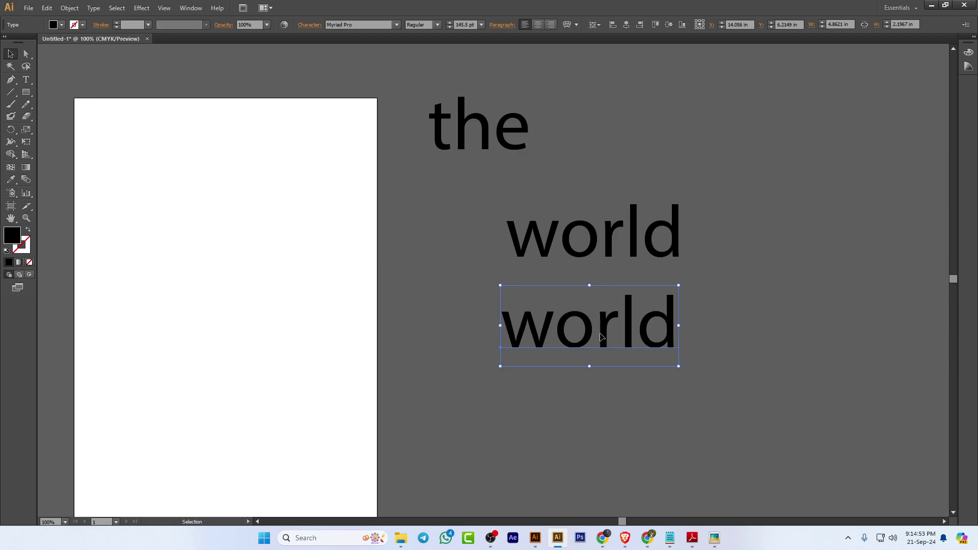
key(t)
click(600, 335)
double_click(600, 335)
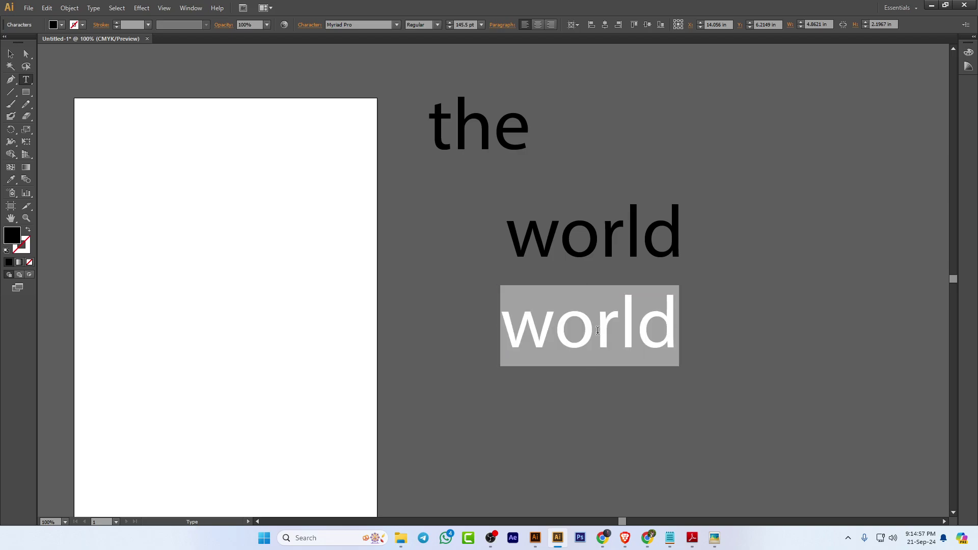
text(need)
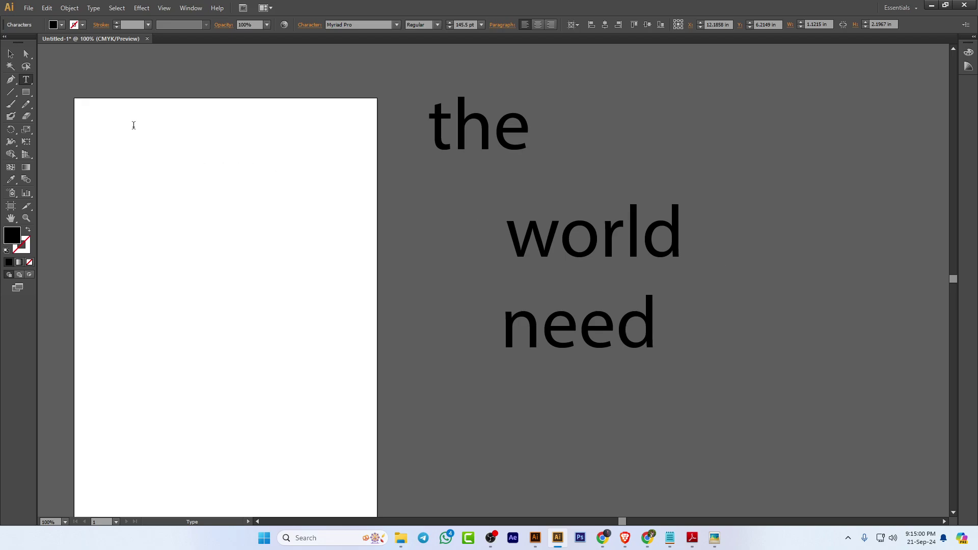
click(11, 54)
Place "need" close under "world", with a duplicate below it changed to "your"
drag(586, 351, 590, 407)
double_click(581, 382)
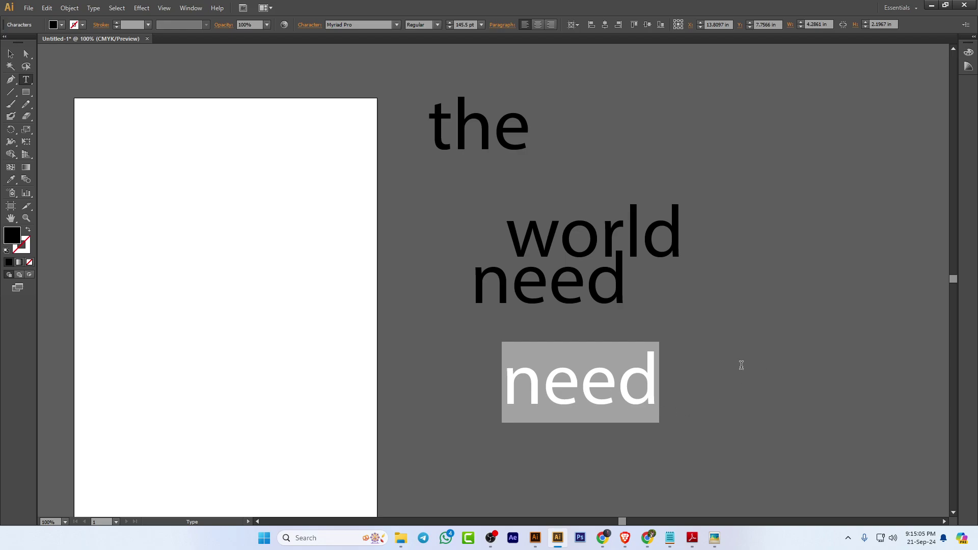
text(your)
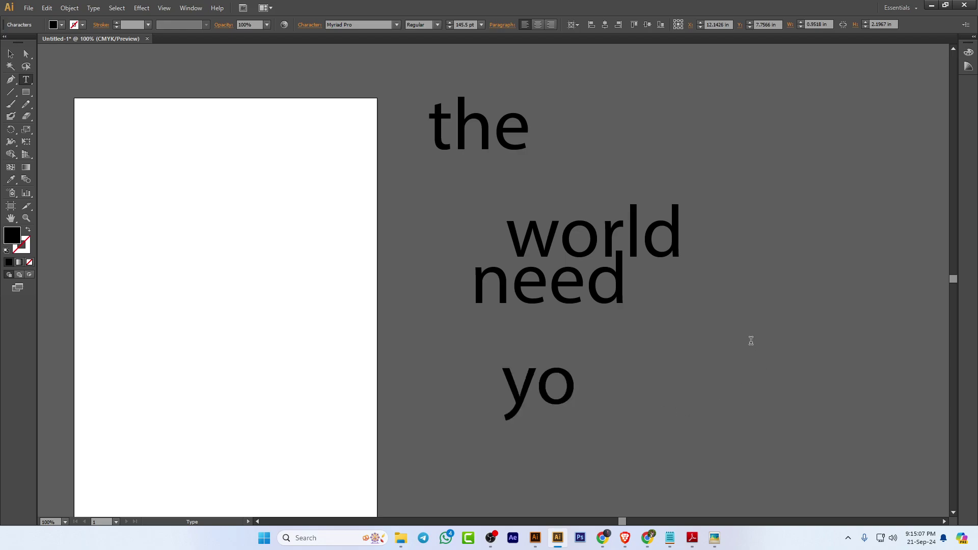
click(11, 53)
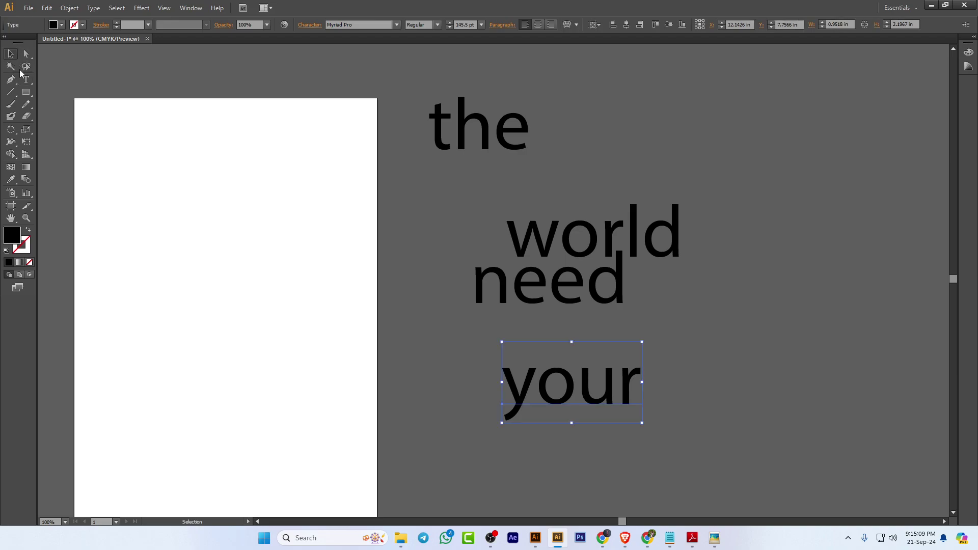
Place "your" close under "need", with a duplicate below it changed to "light"
drag(583, 396, 604, 407)
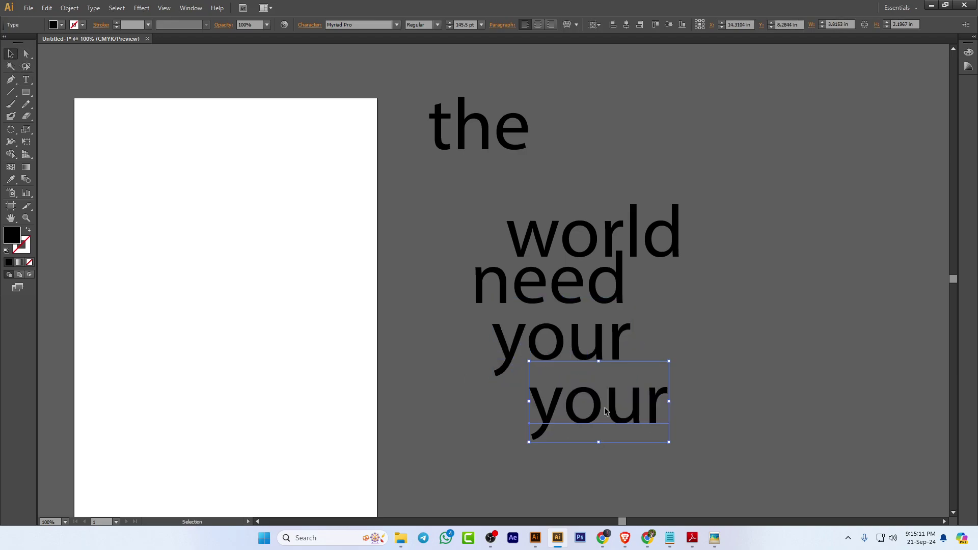
double_click(605, 408)
key(ctrl+a)
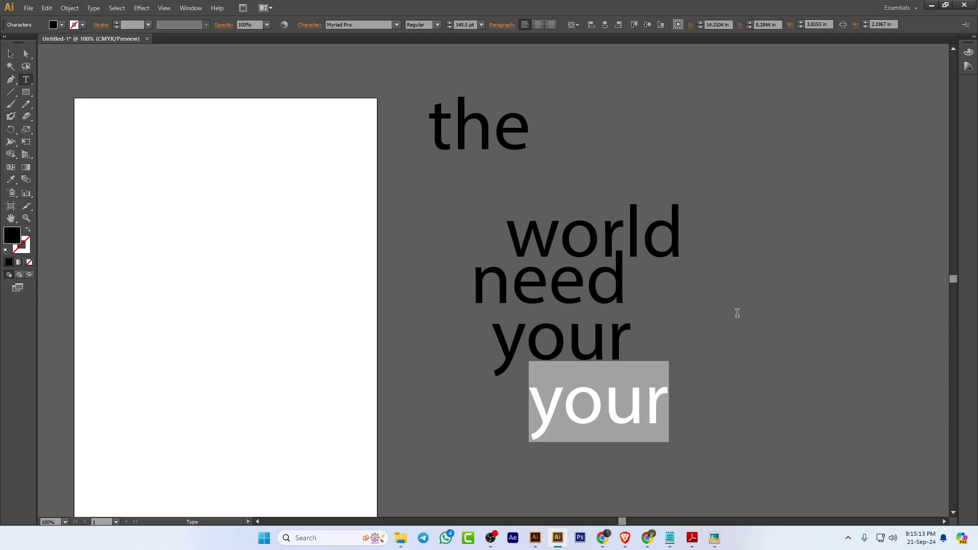
text(light)
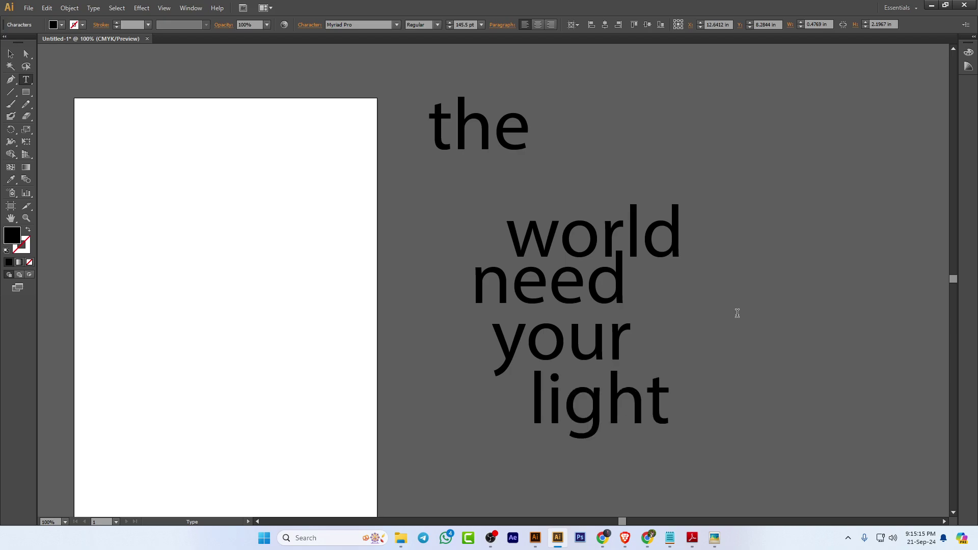
click(10, 54)
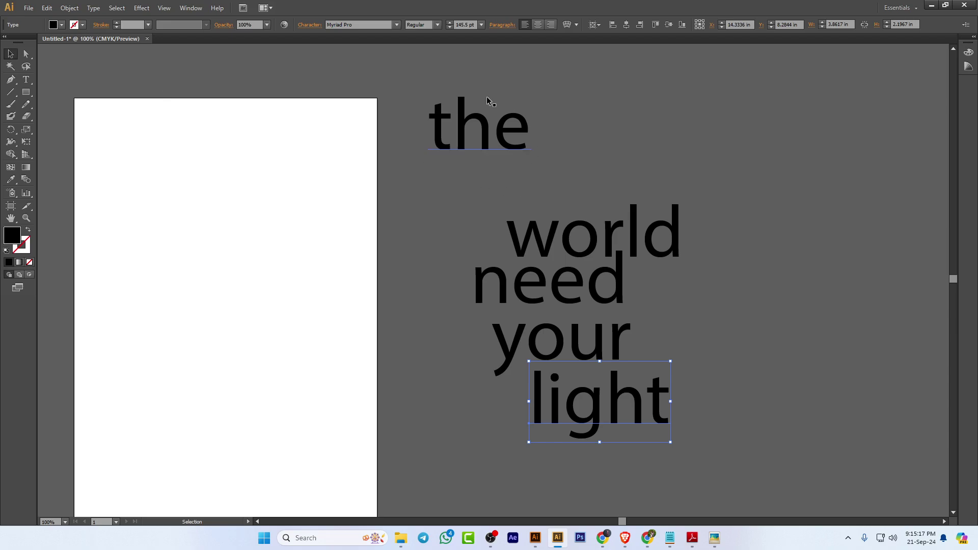
Convert all five words to uppercase
key(ctrl+a)
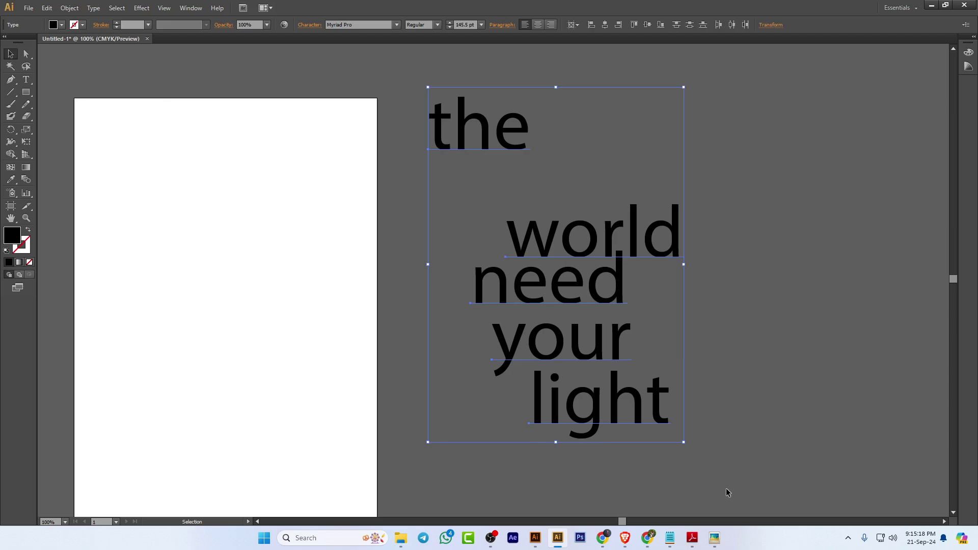
click(93, 7)
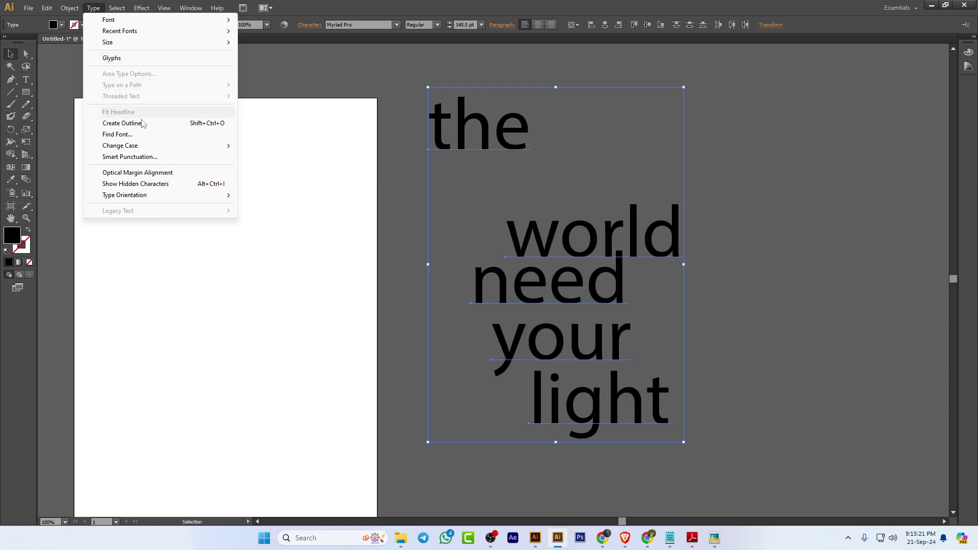
mouse_move(151, 147)
click(270, 145)
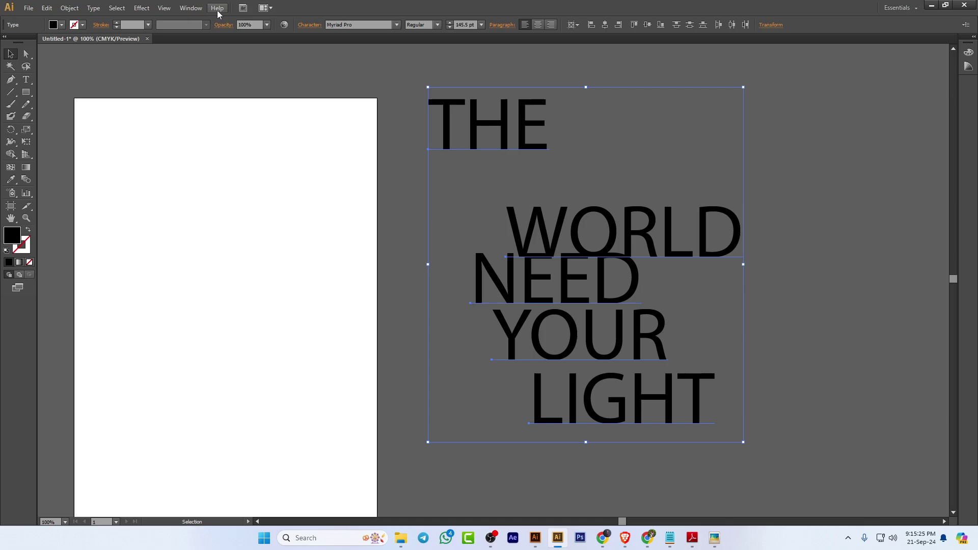
Show the Character settings for the selected words and place them beside the text
click(192, 8)
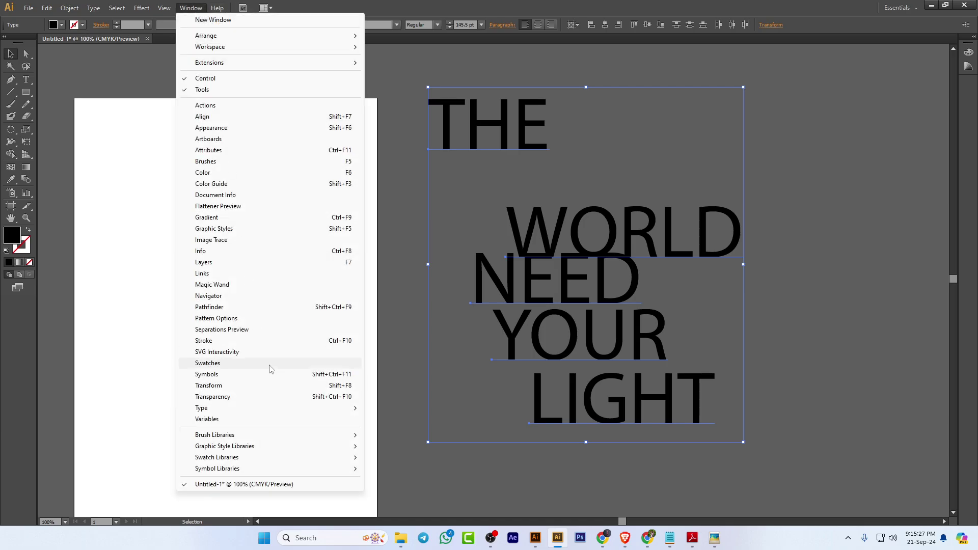
mouse_move(269, 408)
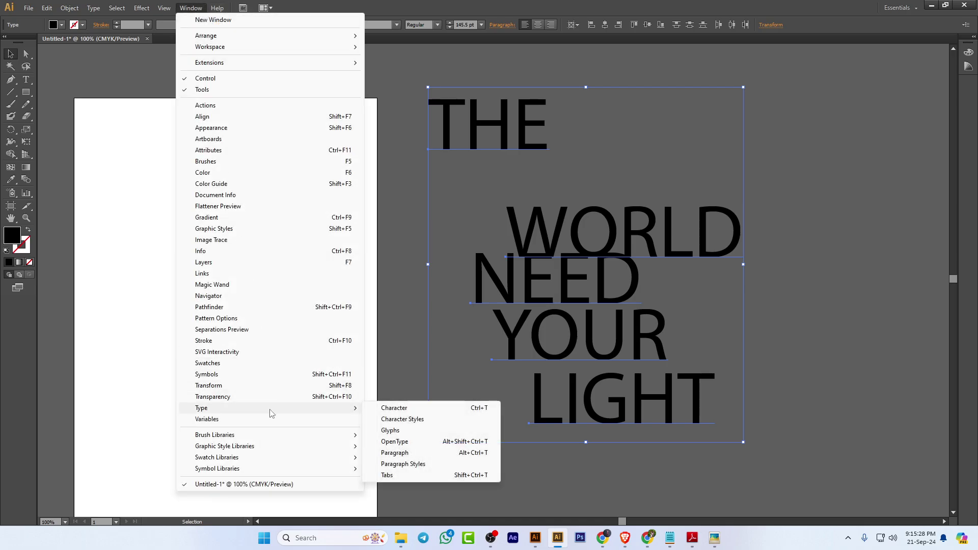
click(388, 408)
drag(897, 120, 858, 89)
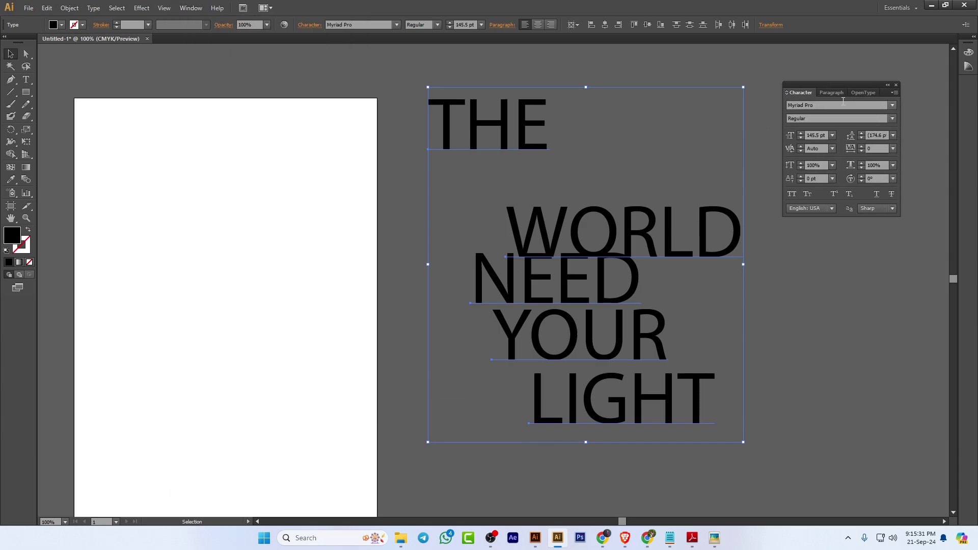
Set the font of the five selected words to Montserrat Extra Bold
click(825, 106)
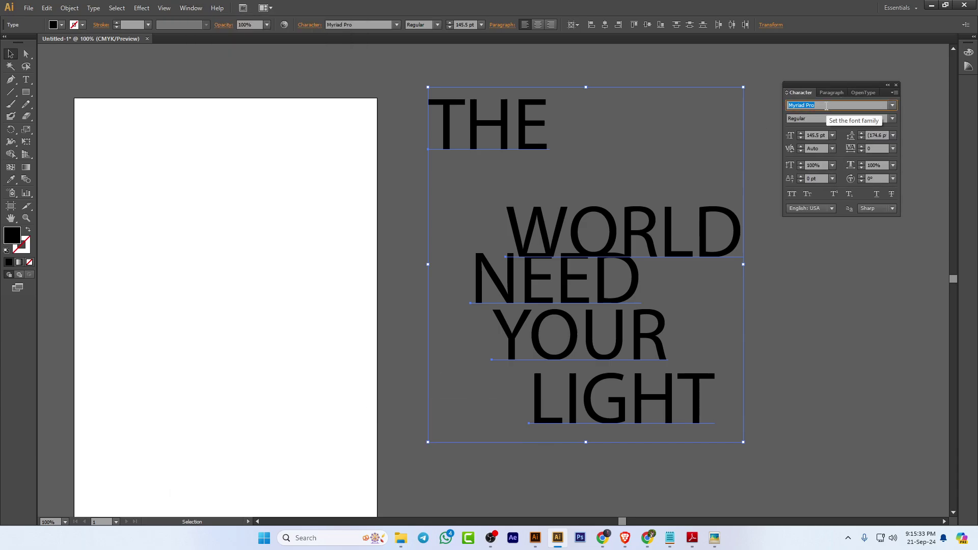
text(Montserrat Extra Bold)
key(Return)
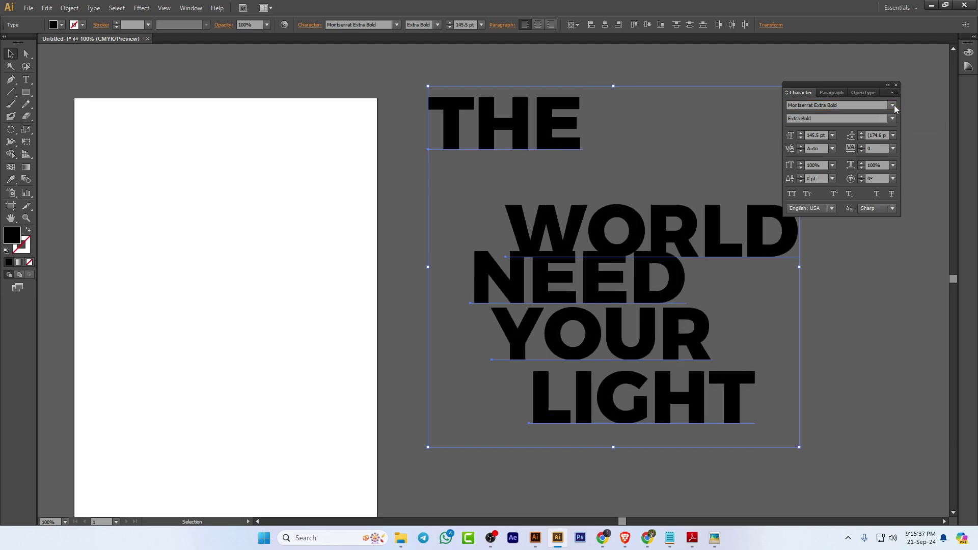
click(873, 106)
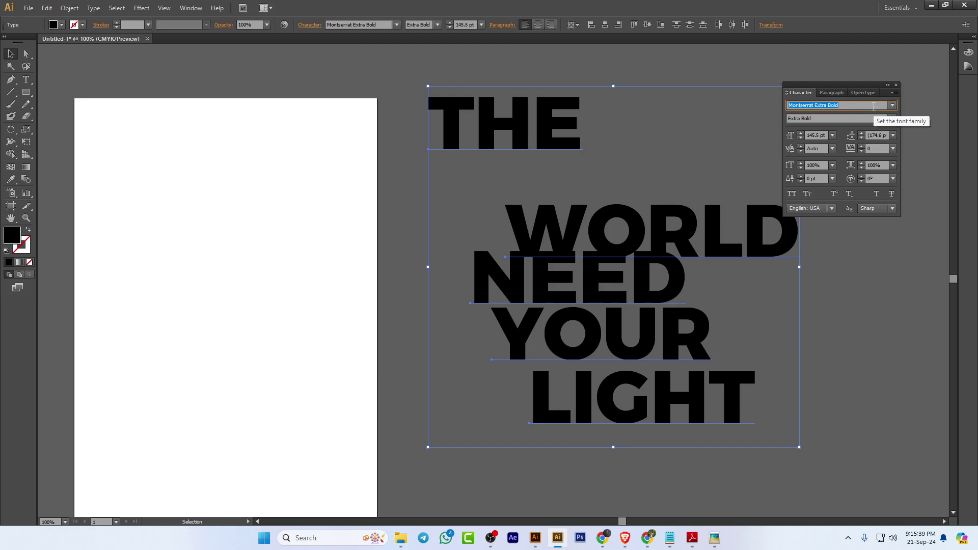
click(892, 119)
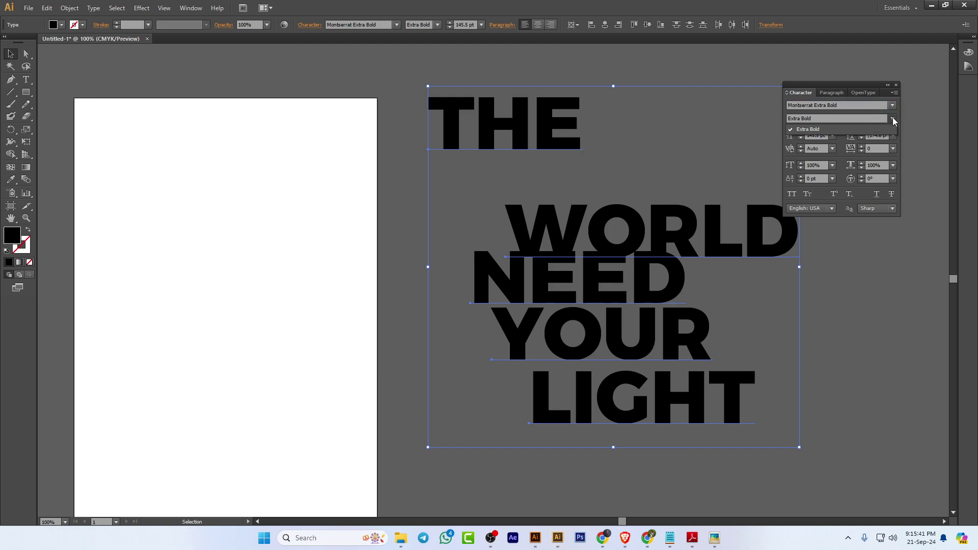
click(892, 106)
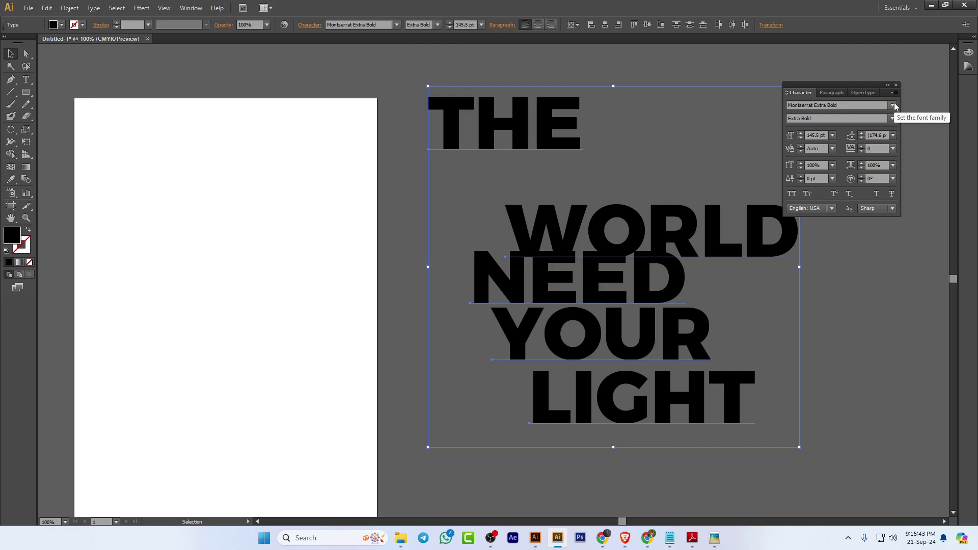
click(847, 104)
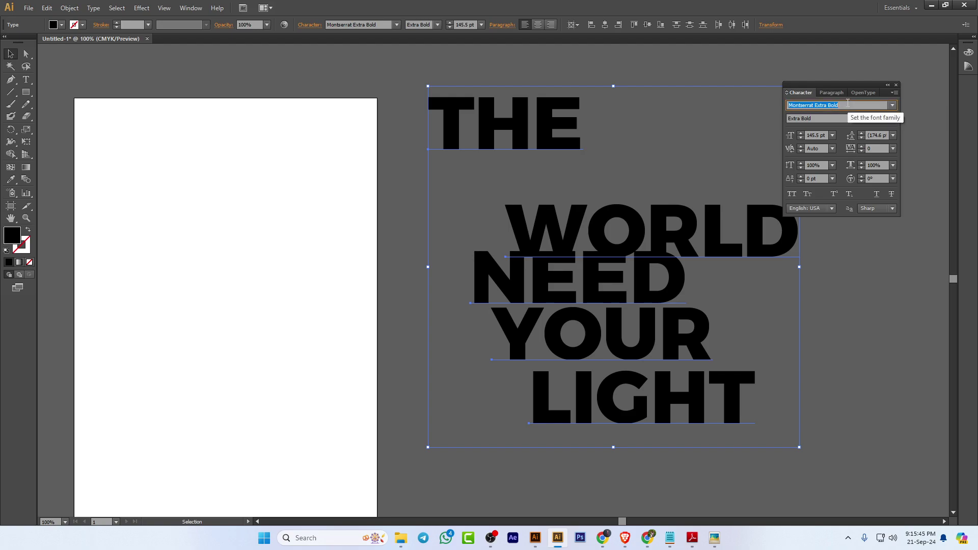
click(847, 104)
drag(848, 104, 788, 104)
text(Monotype Corsiva)
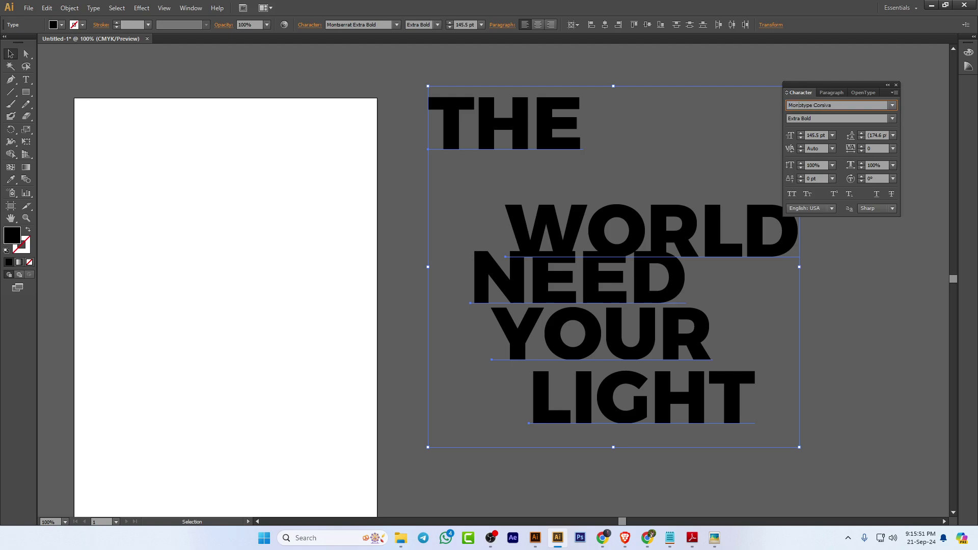
click(890, 105)
click(858, 108)
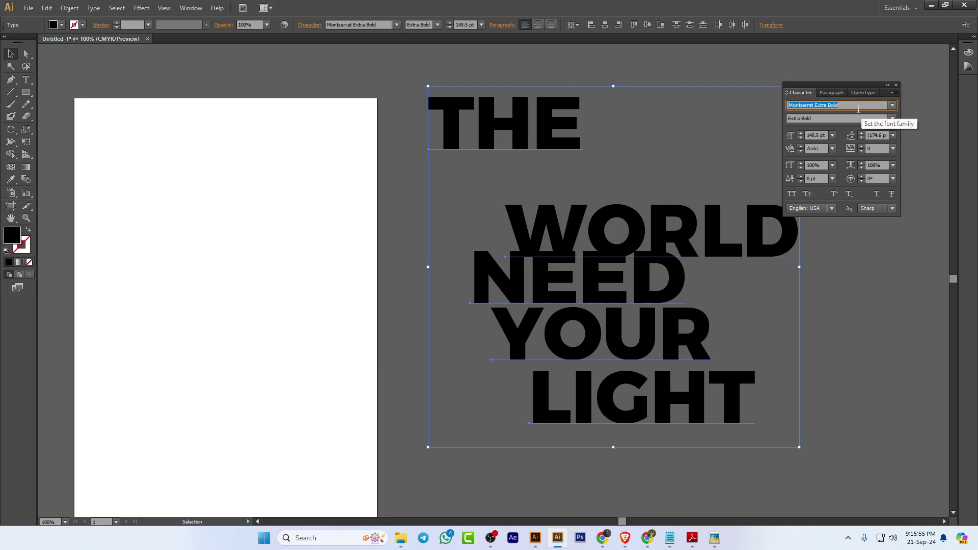
click(802, 105)
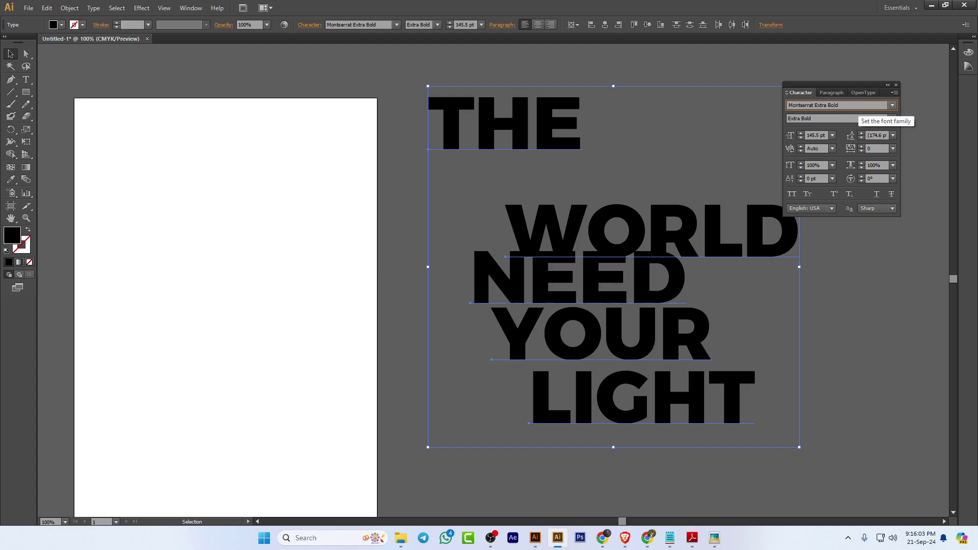
key(Escape)
click(853, 105)
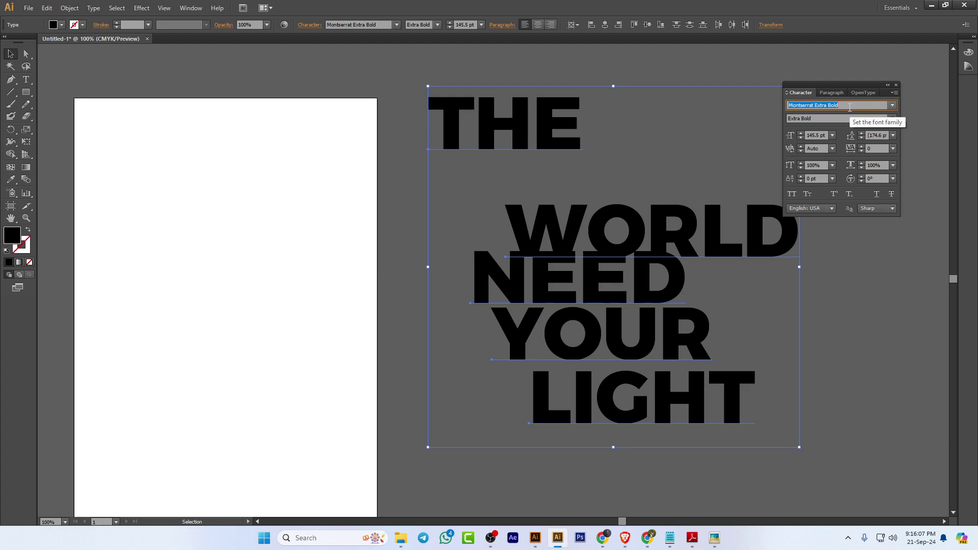
click(853, 106)
key(ctrl+shift+Left)
key(ctrl+shift+Left)
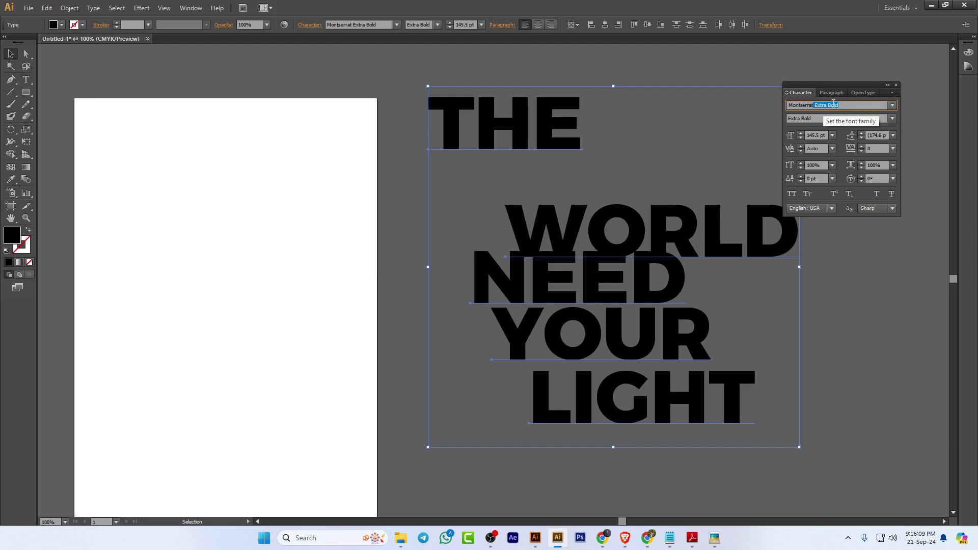
key(Left)
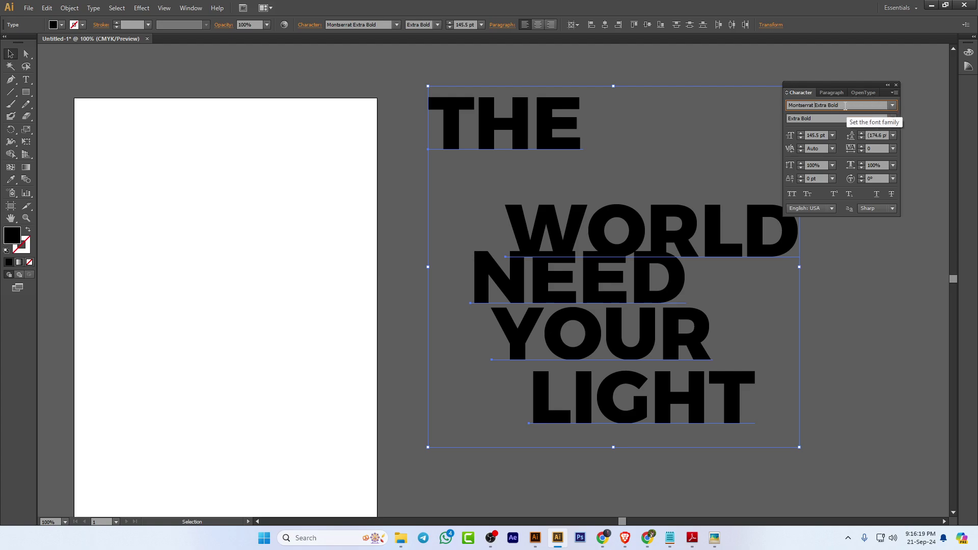
Re-enter Montserrat Extra Bold as the font family of the selected words
drag(846, 105, 738, 106)
text(Mont)
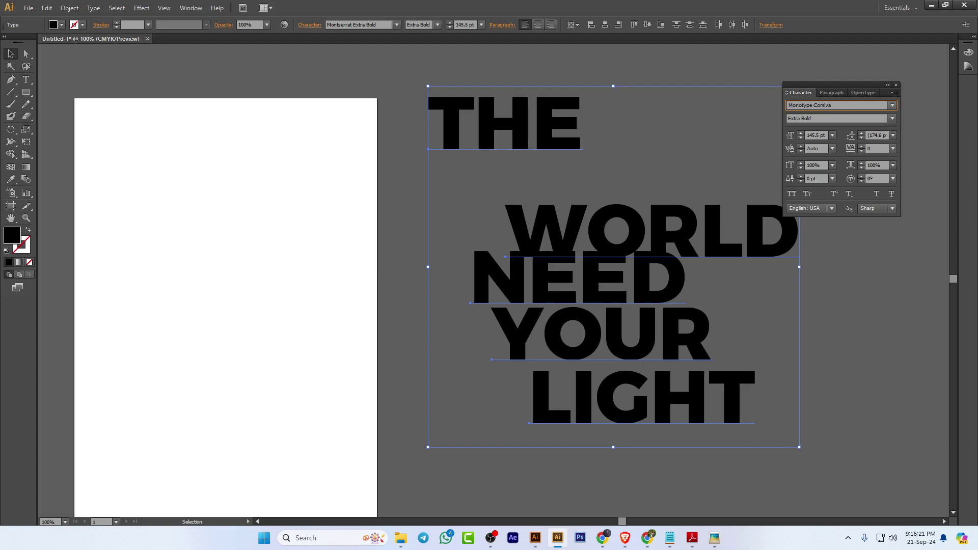
text(serrat Extra Bold)
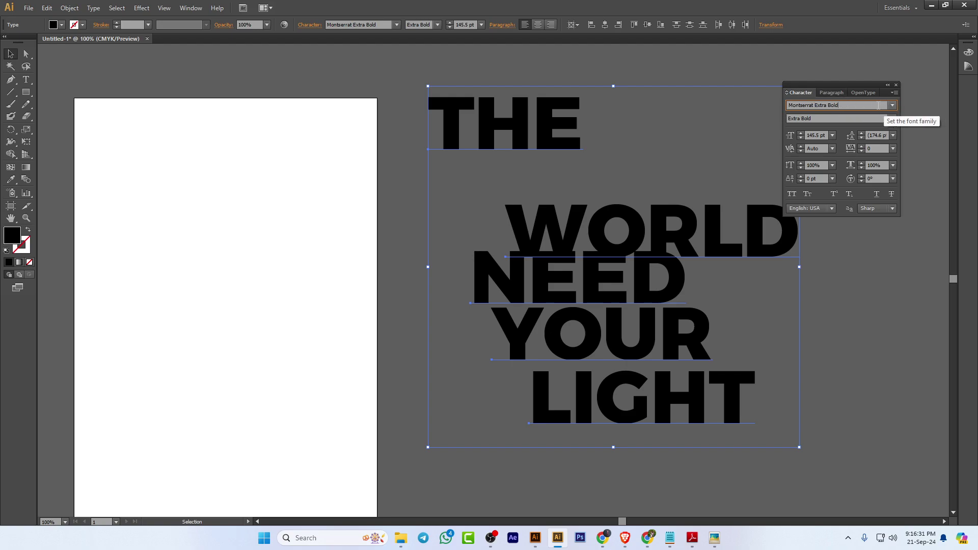
Look through the font family and style choices available for the selected words
click(846, 106)
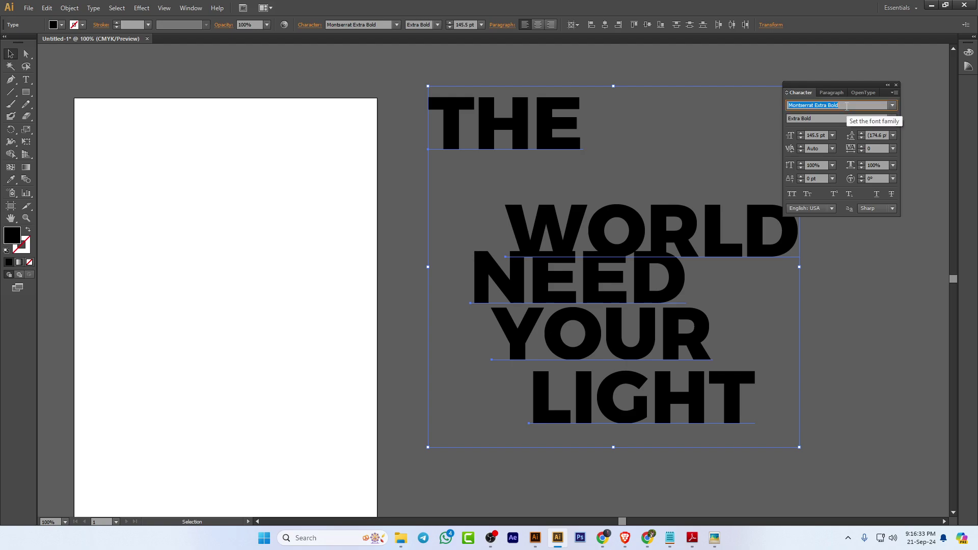
click(824, 121)
click(845, 105)
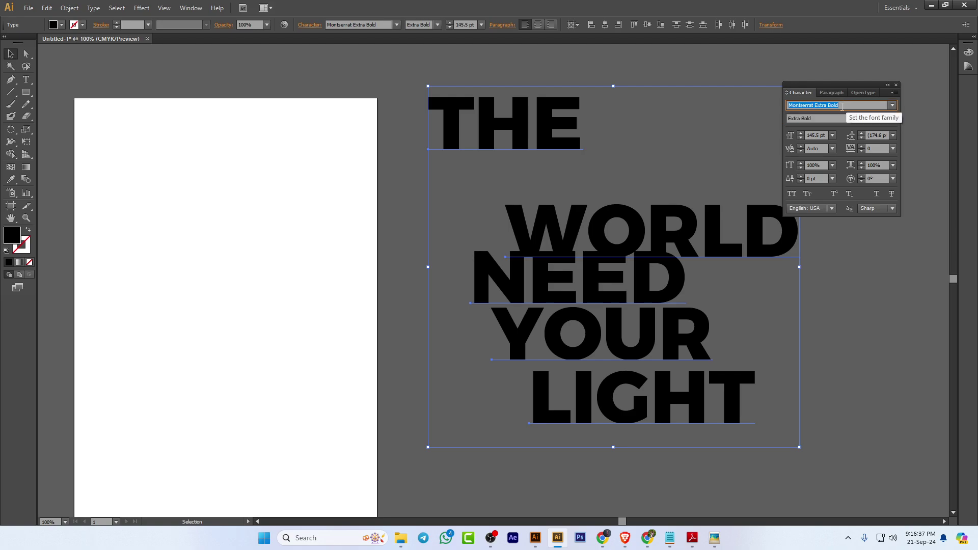
click(832, 105)
drag(826, 105, 881, 104)
key(Left)
key(Left)
key(Left)
key(Left)
key(Left)
key(Left)
key(Left)
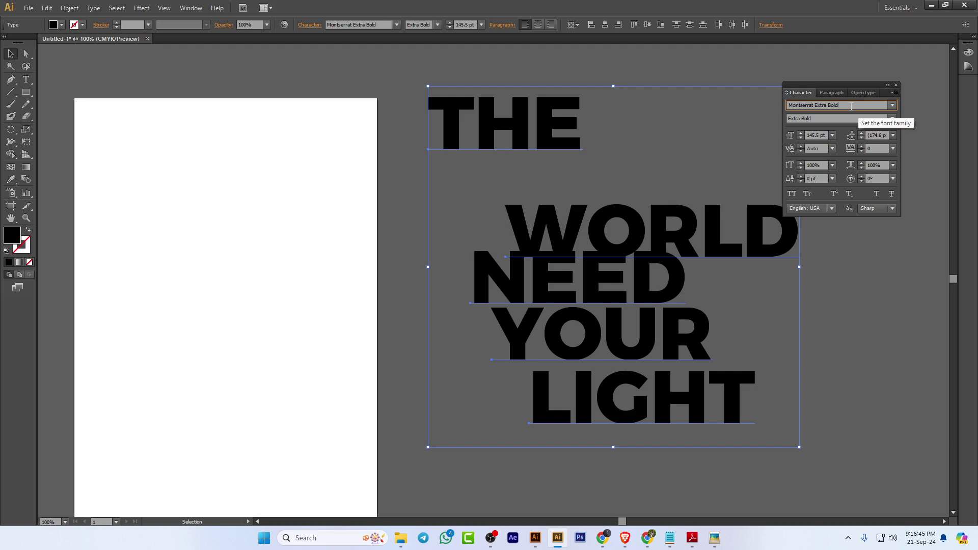
click(892, 106)
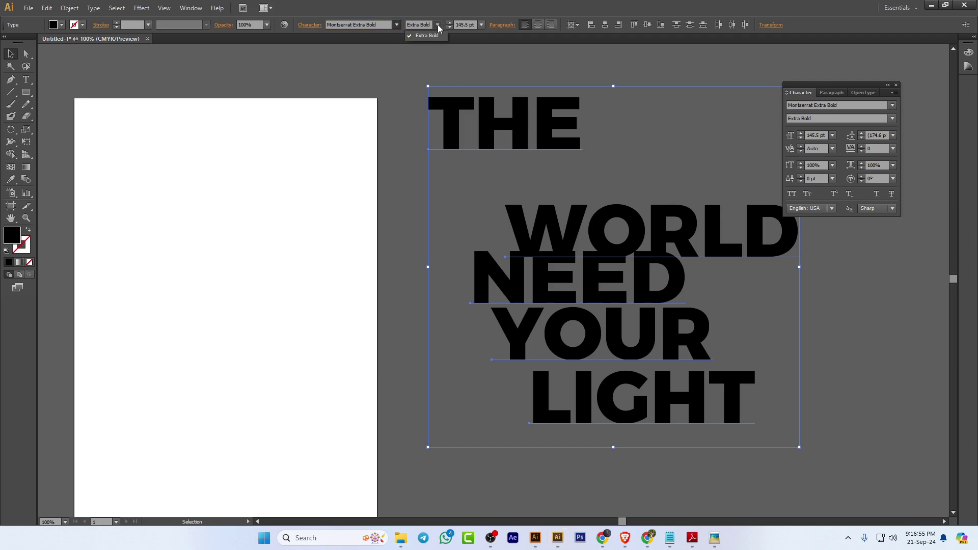
click(310, 29)
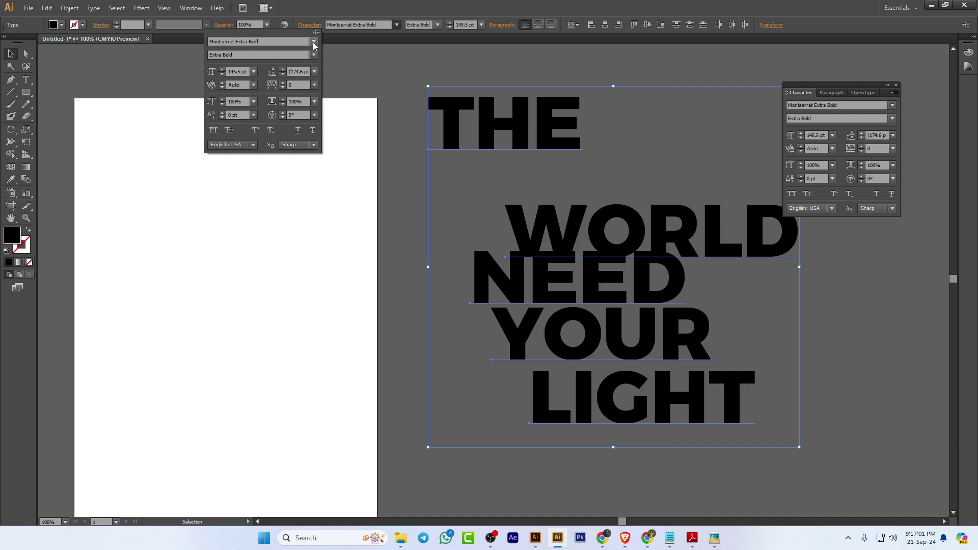
Try Roboto and Lato in turn as the font for all five words
click(851, 105)
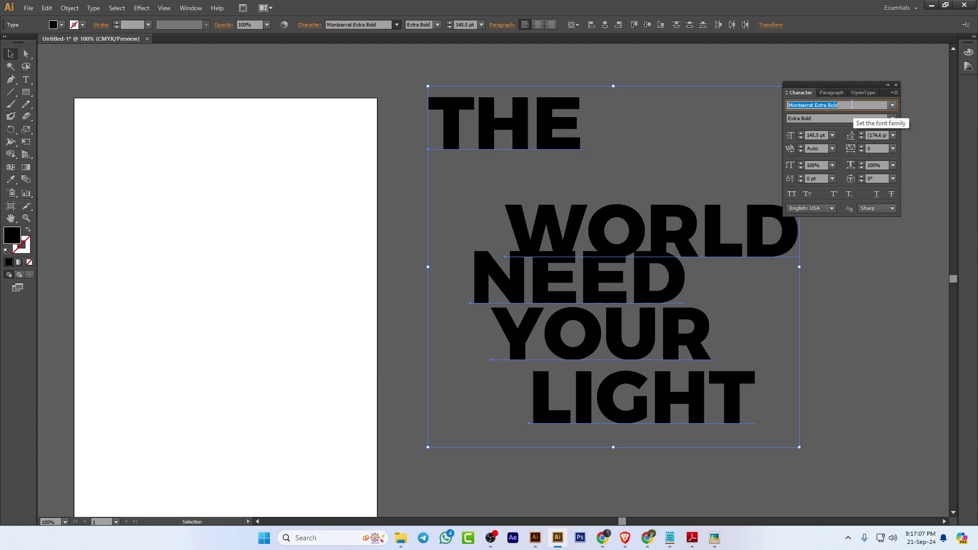
text(Roboto)
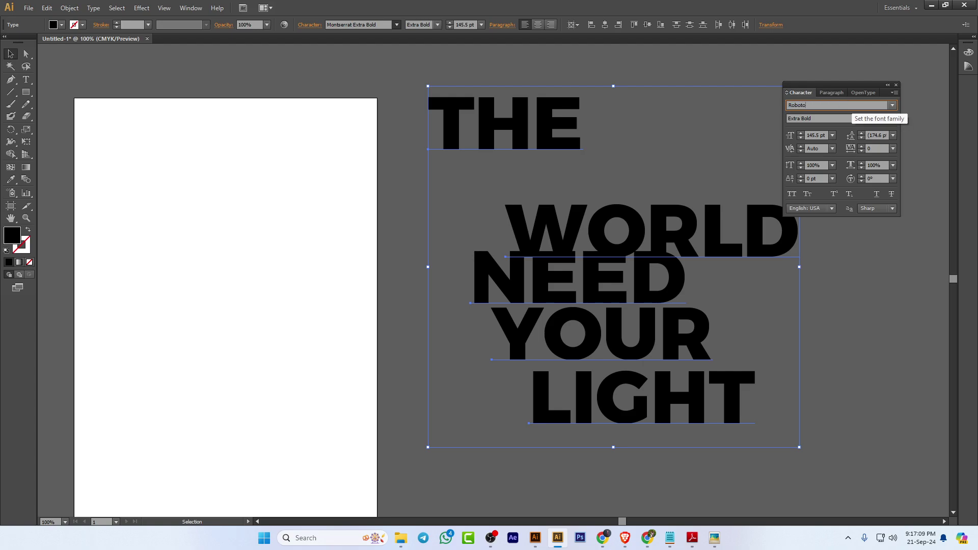
key(Return)
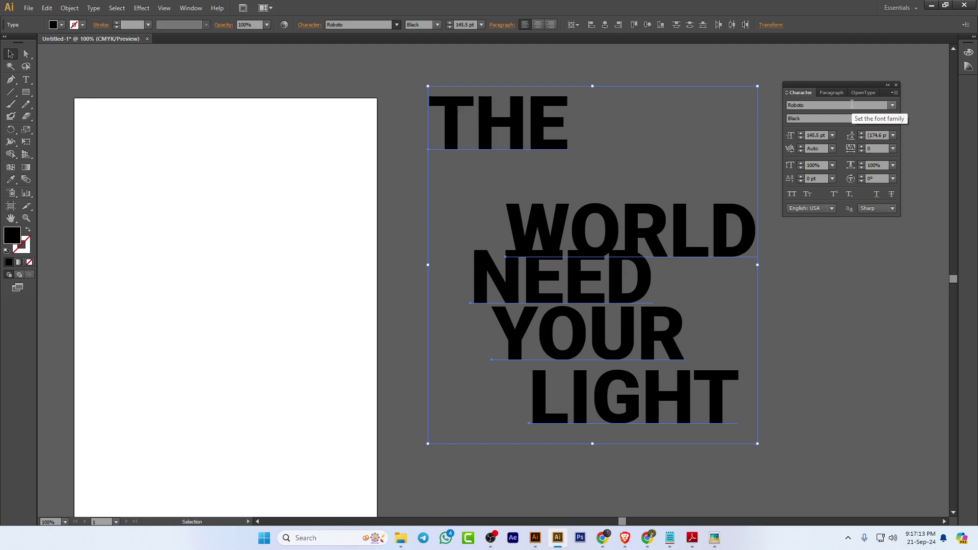
click(851, 103)
text(Lato)
key(Return)
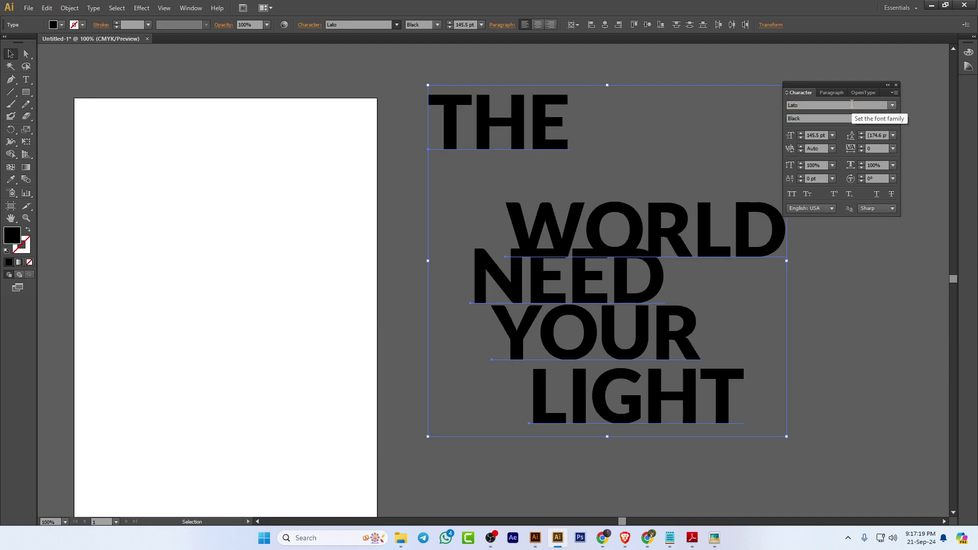
Set the font of all five words to Roboto in the Regular style
click(859, 104)
text(Robo)
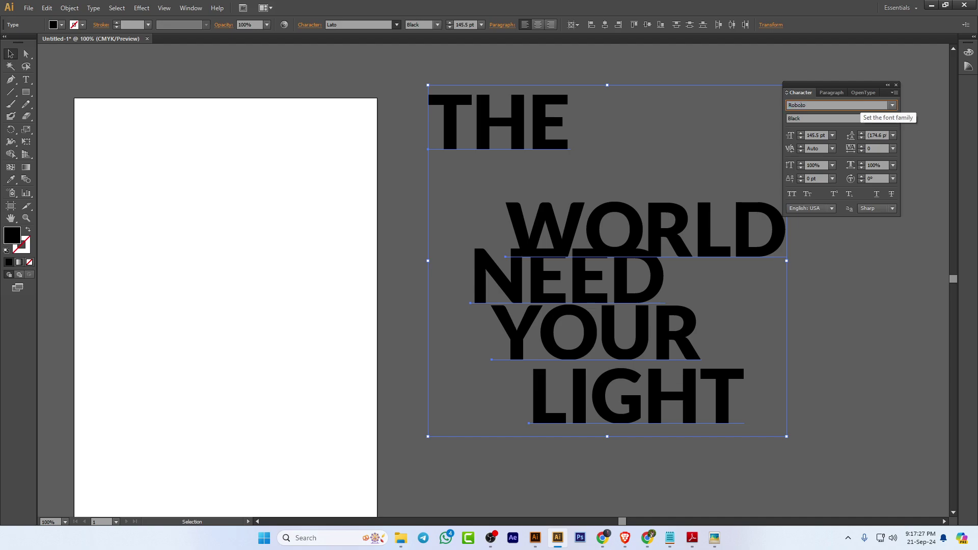
key(Return)
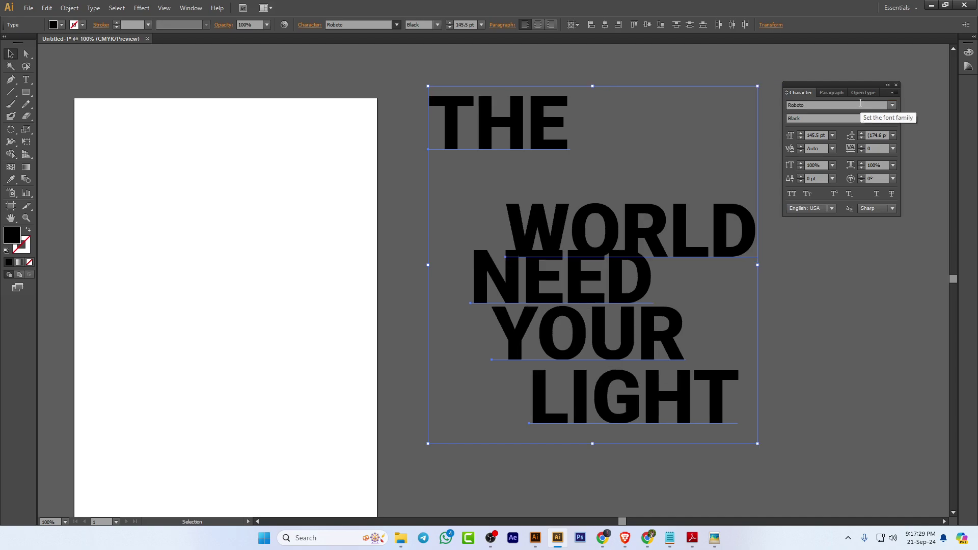
click(893, 119)
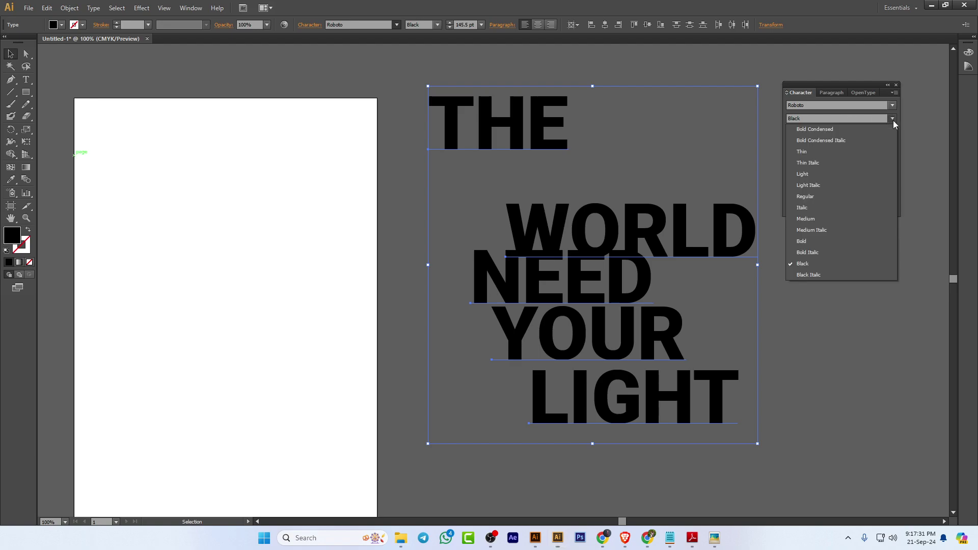
click(823, 198)
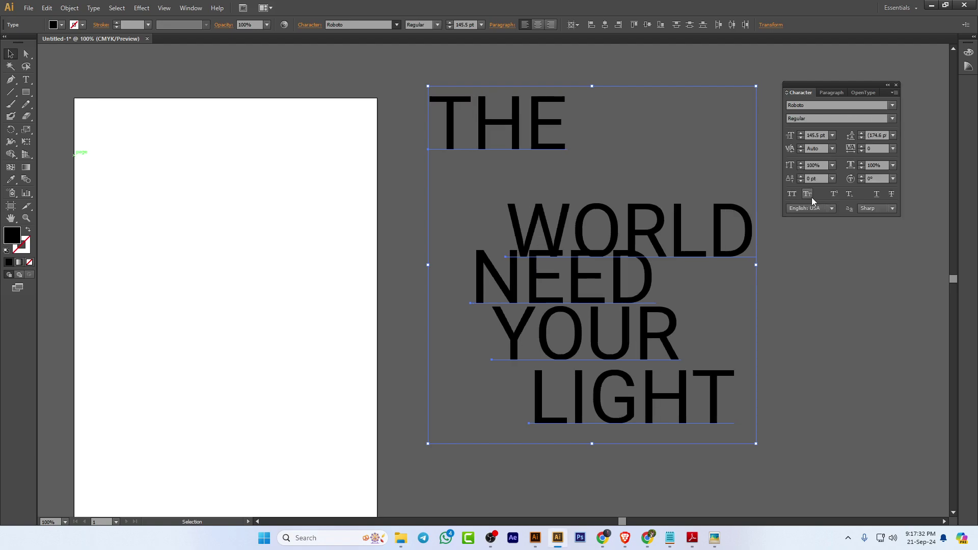
click(797, 296)
Fill all five words with white
click(520, 123)
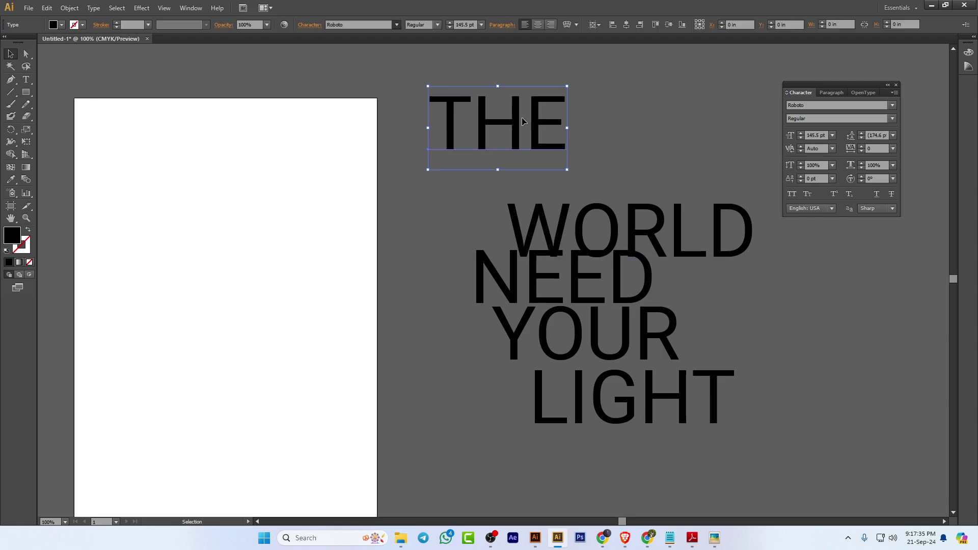
drag(615, 164, 749, 130)
drag(565, 47, 899, 441)
click(61, 25)
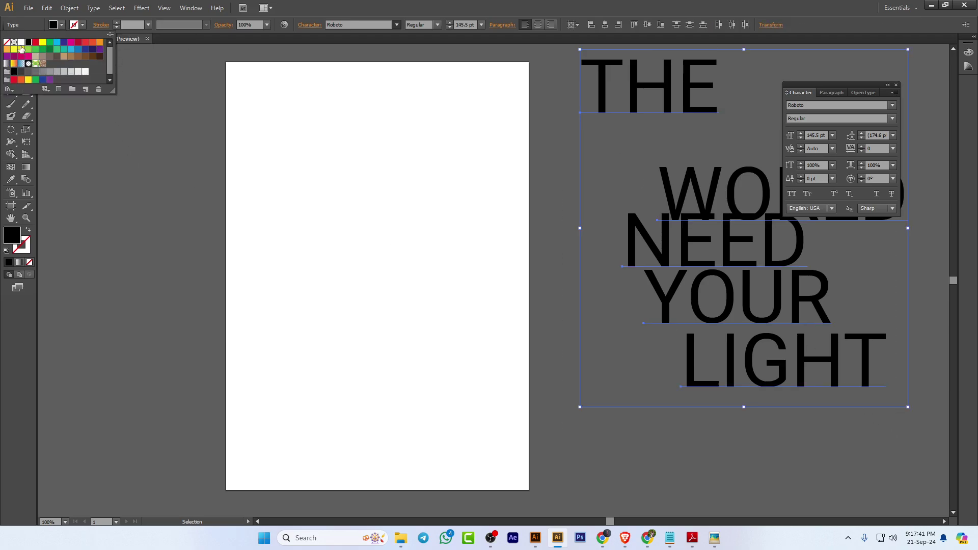
click(21, 42)
click(131, 136)
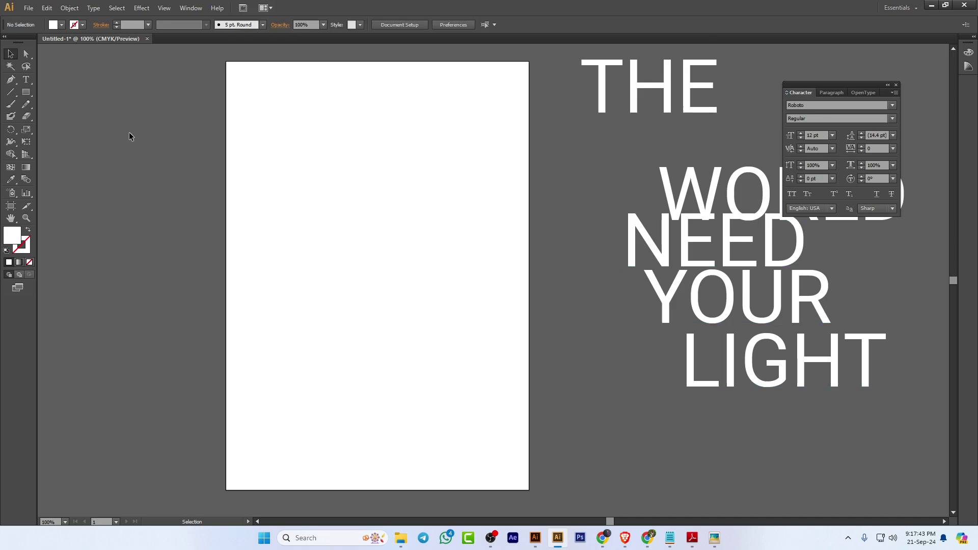
Draw a rectangle of about 8.27 by 11.69 in covering the whole artboard and fill it with black
click(34, 95)
drag(34, 95, 76, 91)
drag(225, 64, 528, 489)
click(10, 53)
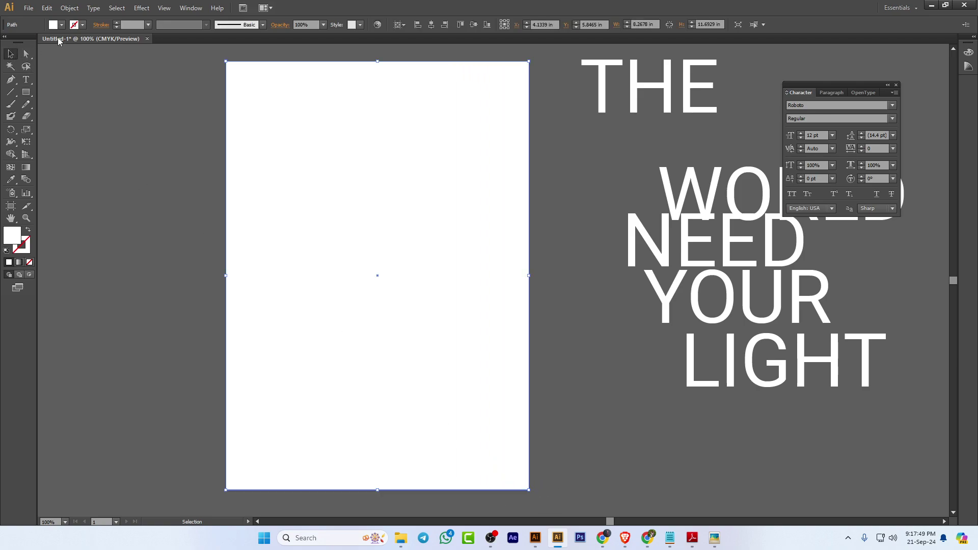
click(61, 24)
click(28, 42)
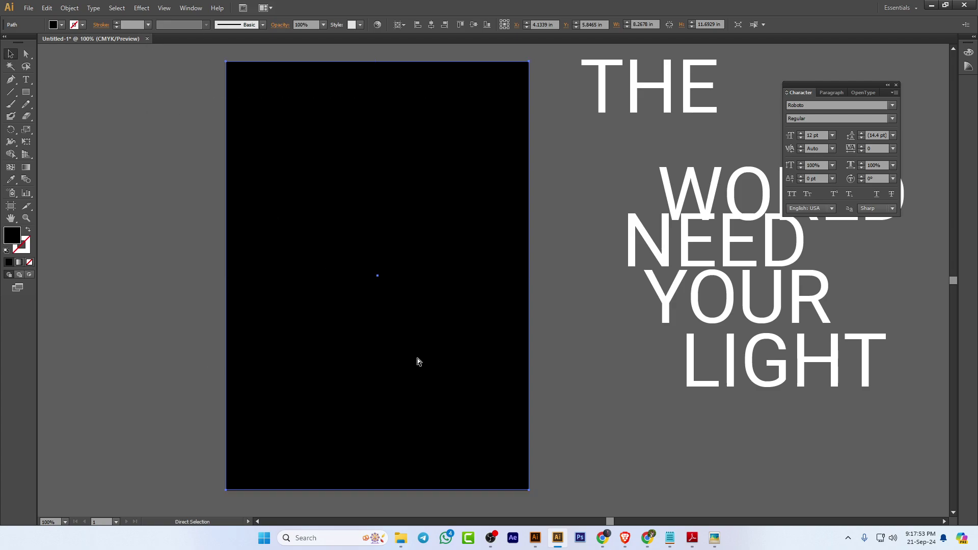
key(ctrl+shift+a)
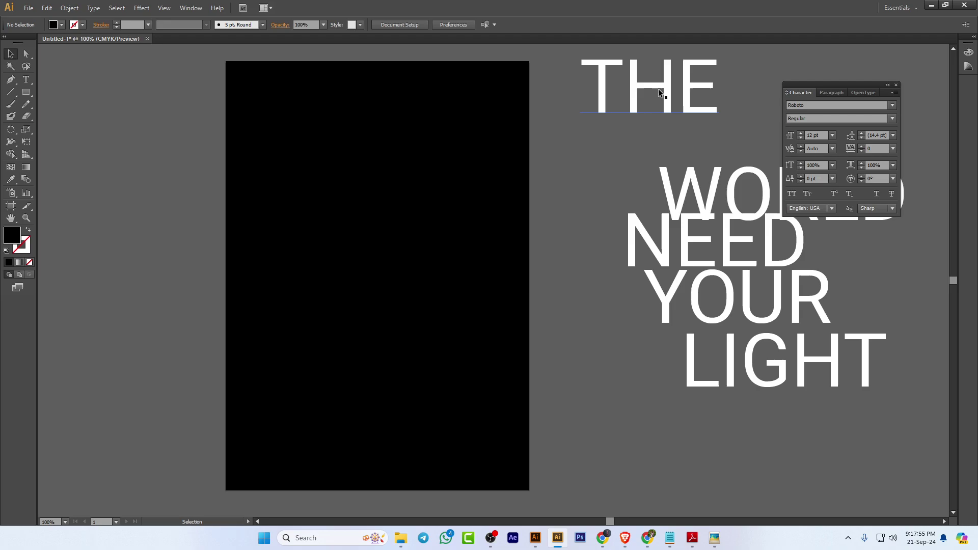
Move the word THE closer to the artboard, and bring all five words to the front
drag(663, 107, 611, 122)
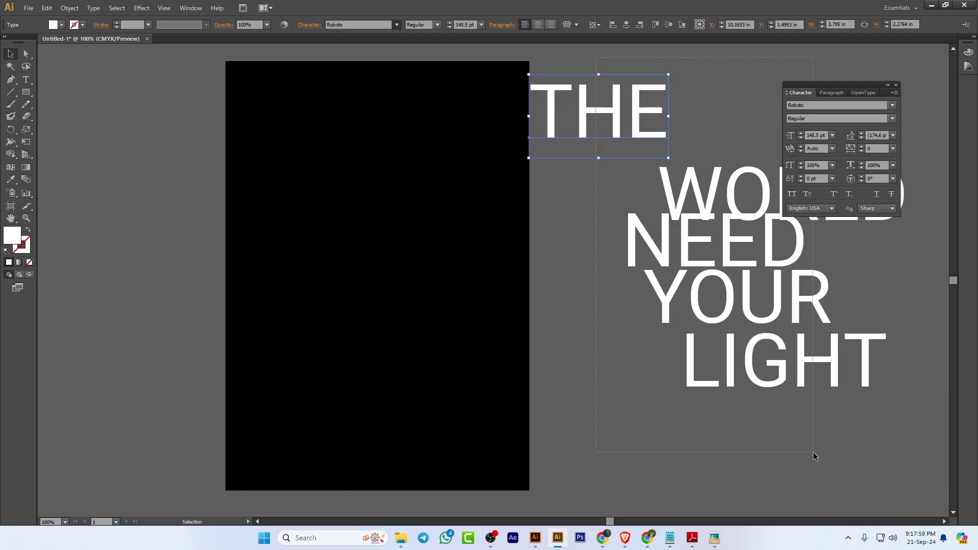
drag(813, 456, 812, 453)
right_click(686, 199)
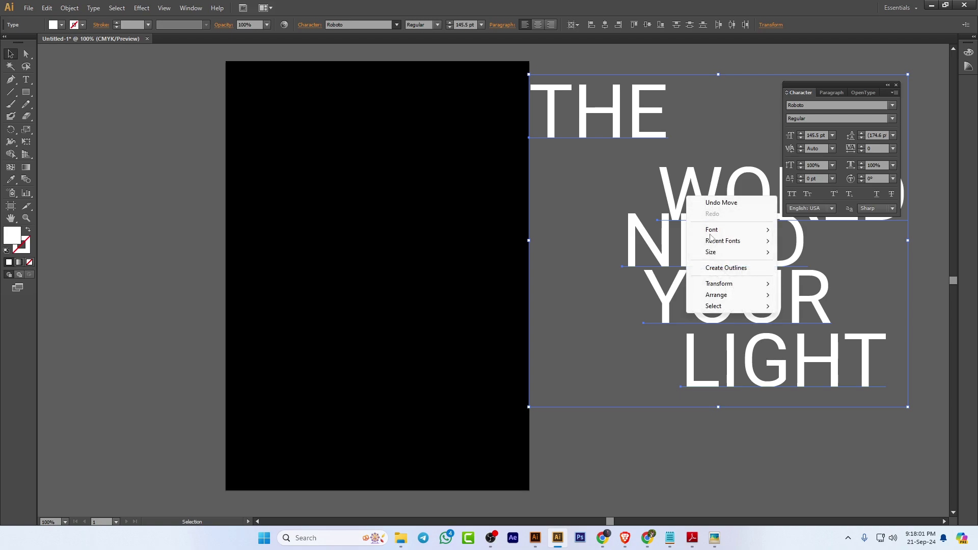
mouse_move(727, 296)
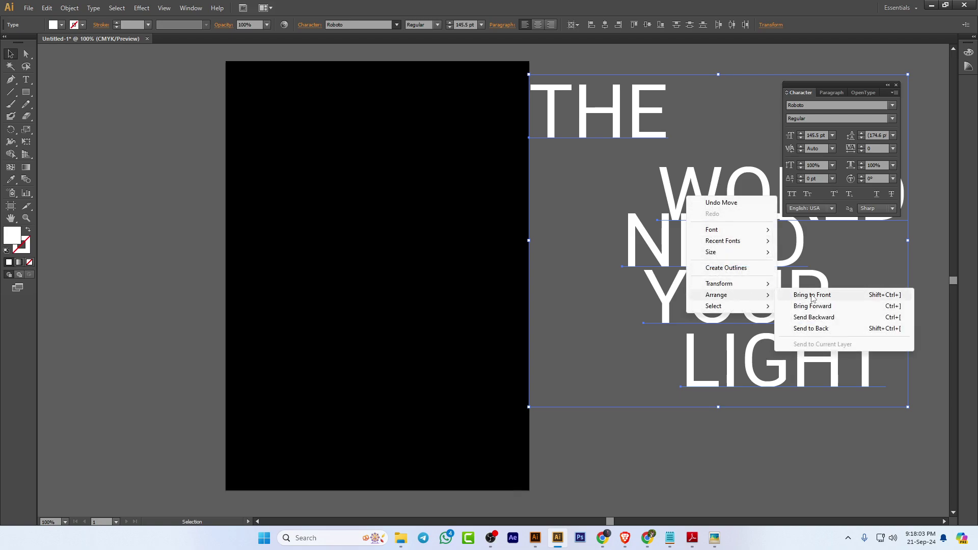
click(786, 292)
click(667, 73)
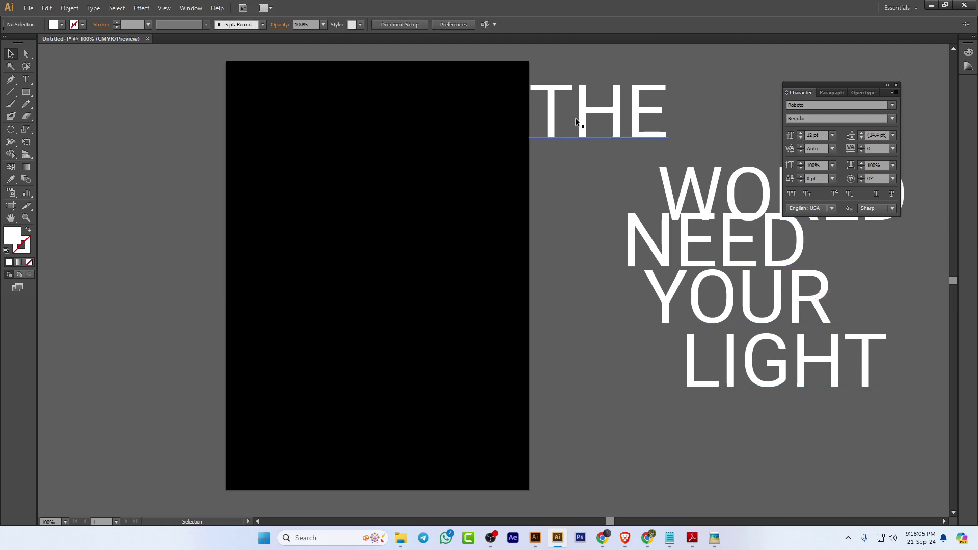
Place THE near the top centre of the black artboard, scaled down to about 60 pt in Roboto Bold
drag(594, 116, 392, 146)
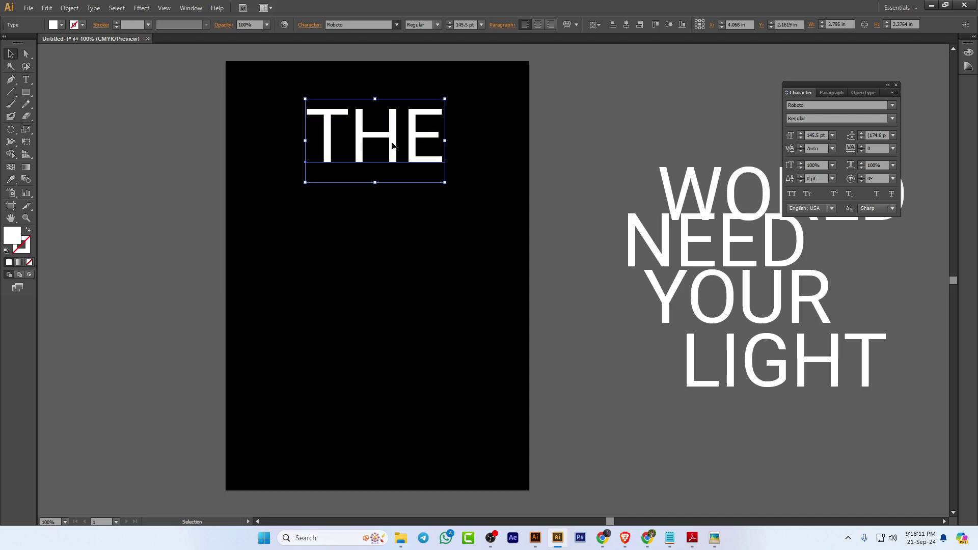
drag(447, 180, 373, 138)
click(891, 119)
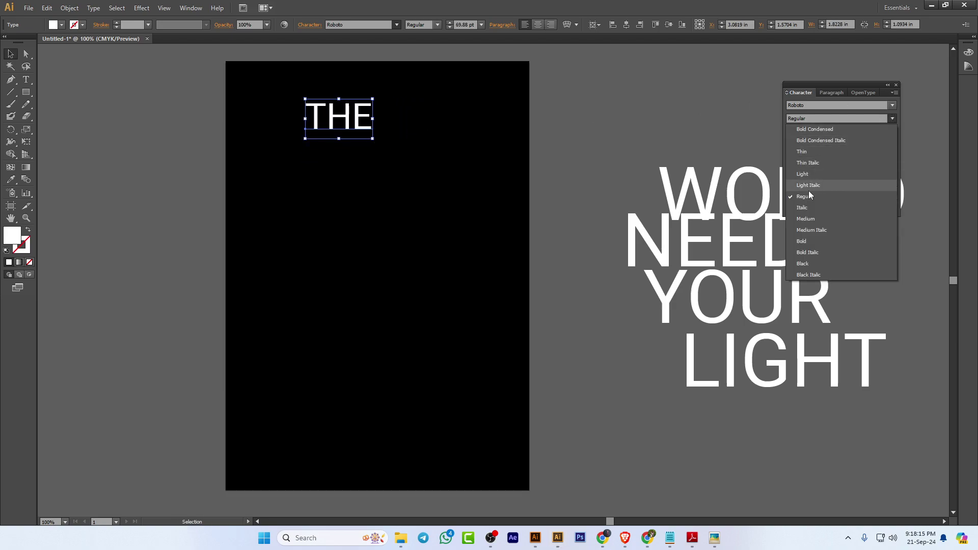
click(810, 243)
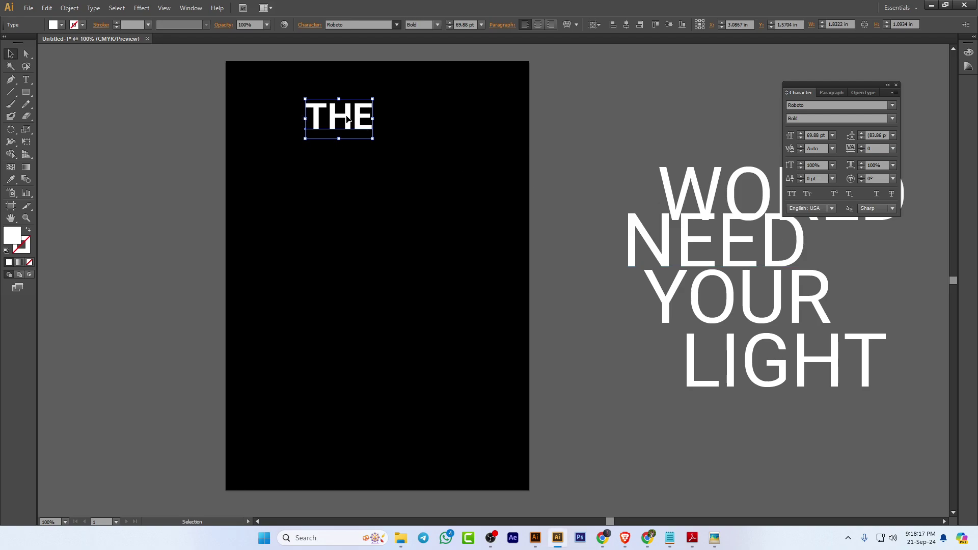
drag(347, 120, 379, 124)
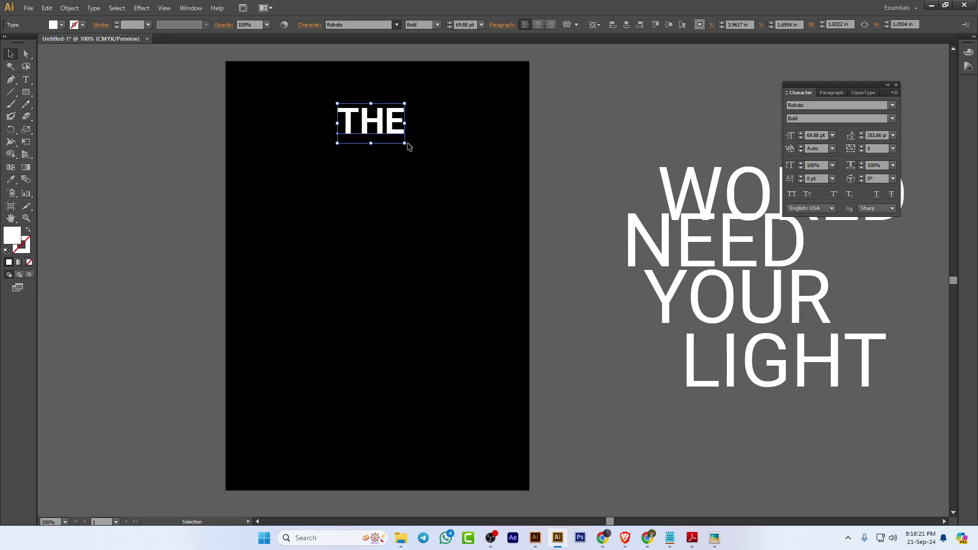
drag(404, 143, 439, 171)
Convert the word THE to outlines
scroll(370, 121, up, 4)
right_click(445, 176)
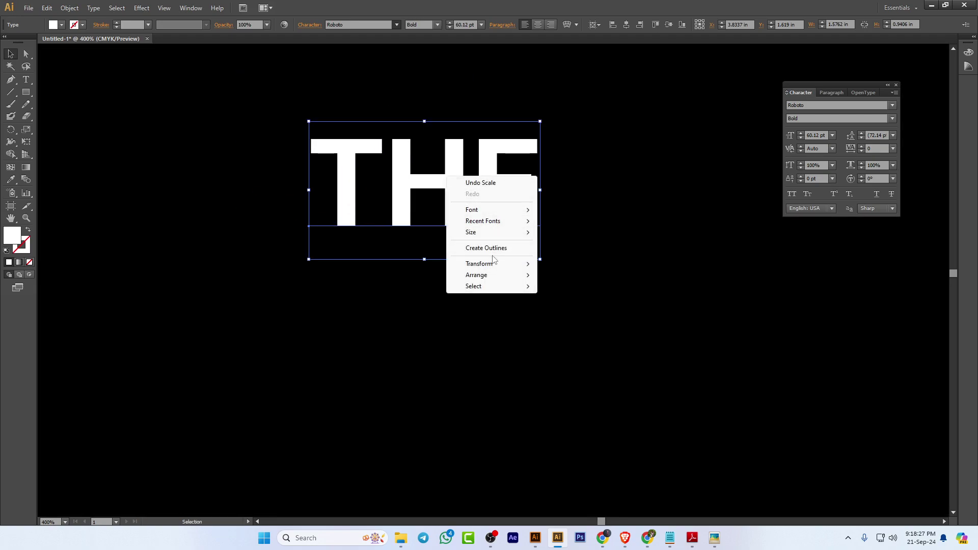
click(479, 248)
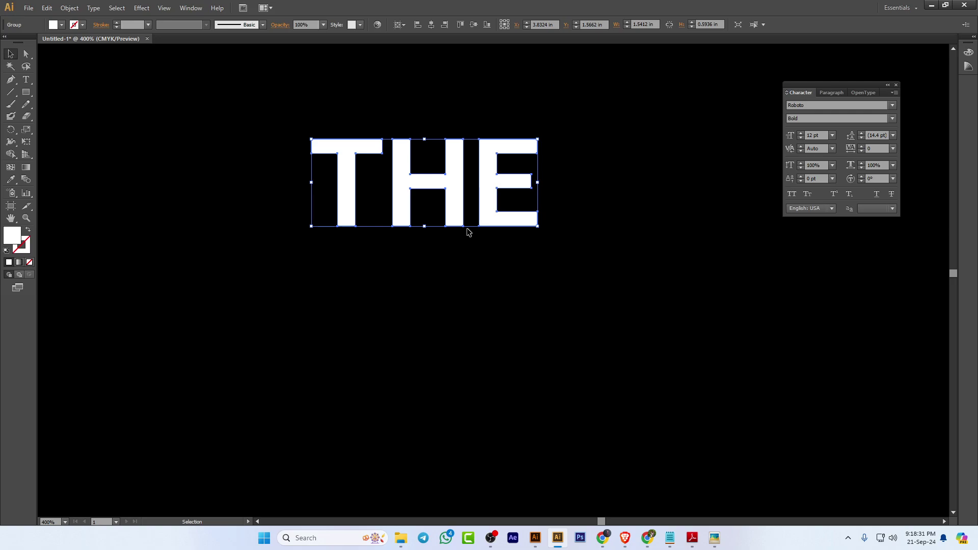
Show the rulers and place a horizontal guide exactly along the top edge of THE
scroll(469, 233, down, 3)
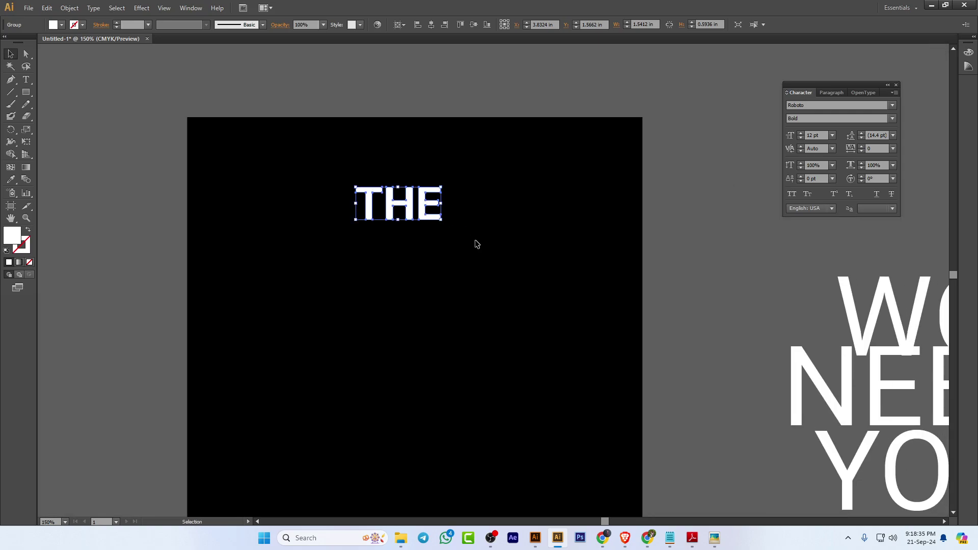
key(ctrl+r)
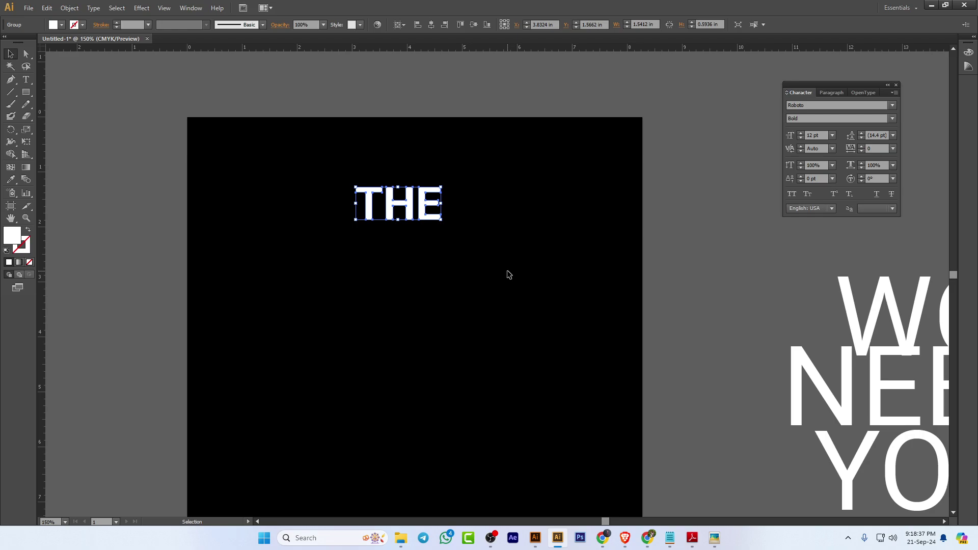
drag(430, 49, 460, 198)
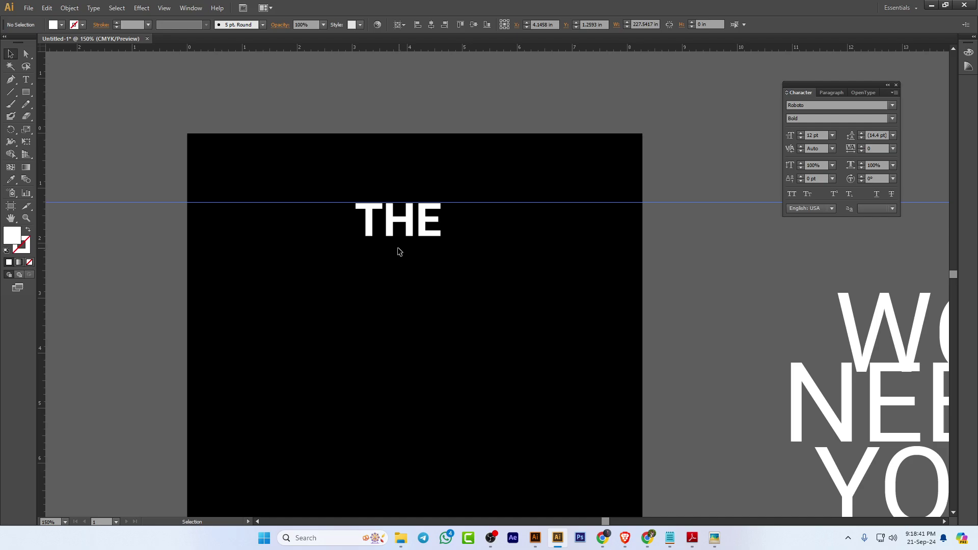
scroll(395, 237, up, 5)
drag(485, 81, 490, 263)
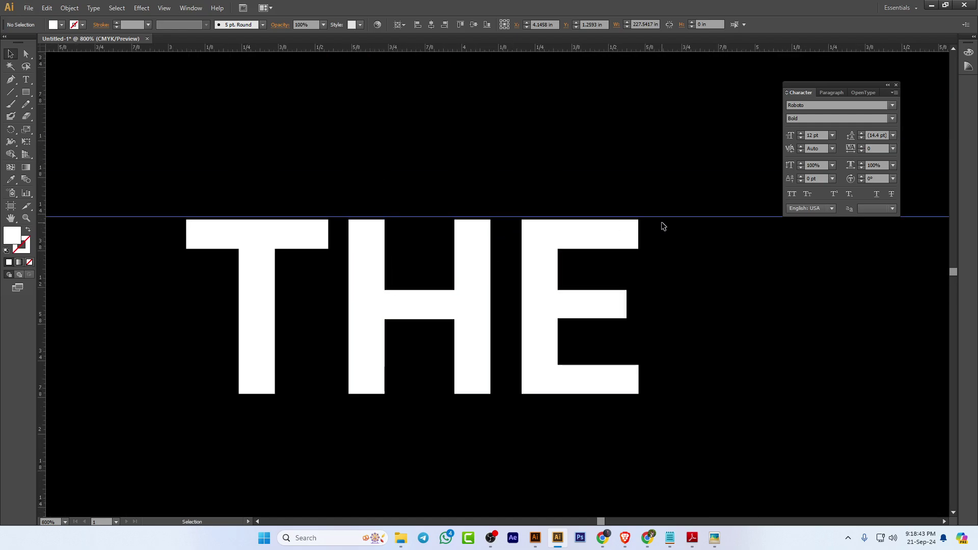
drag(668, 217, 662, 220)
Place a second horizontal guide along the bottom edge of THE
drag(532, 47, 583, 296)
scroll(560, 244, down, 2)
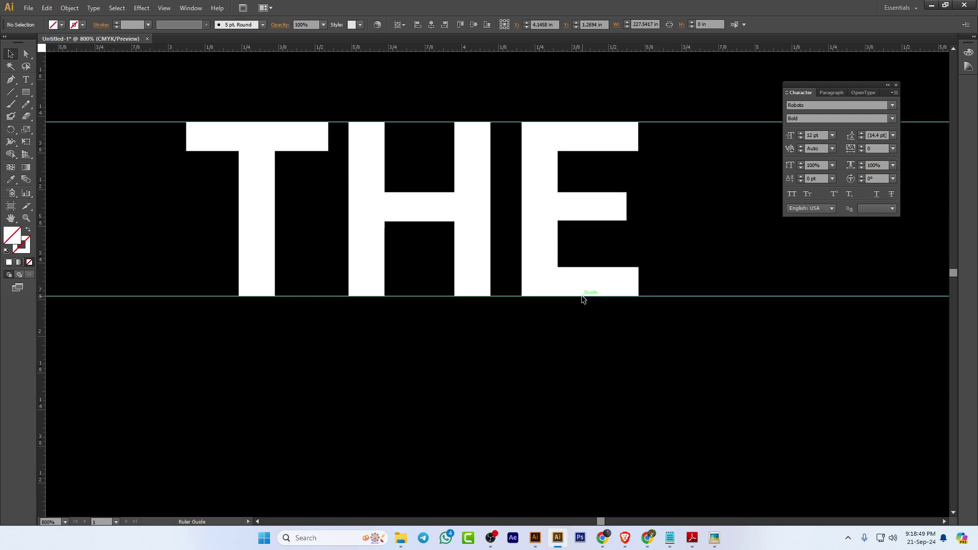
click(565, 313)
Draw a rectangle about 1.3 by 0.59 in between the two guides, just before the T of THE
scroll(566, 314, down, 1)
scroll(565, 321, down, 1)
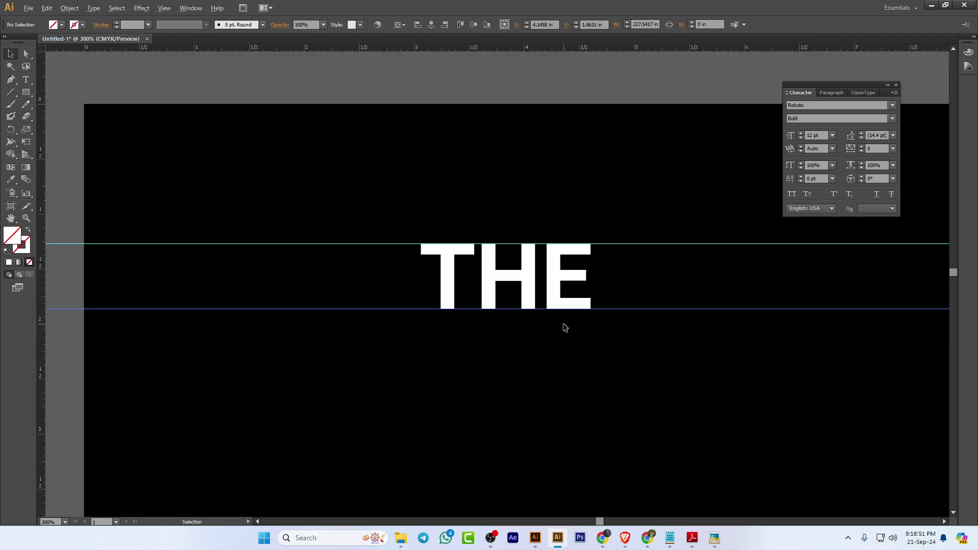
click(26, 92)
drag(247, 244, 390, 308)
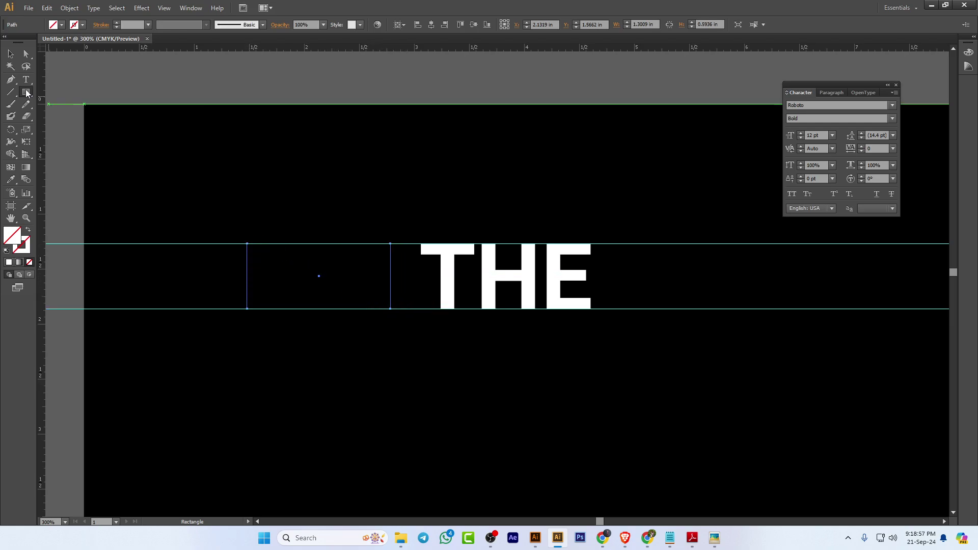
click(11, 55)
Draw a small rectangle about 0.33 by 0.15 in above the artboard and fill it with orange as a colour sample
click(26, 92)
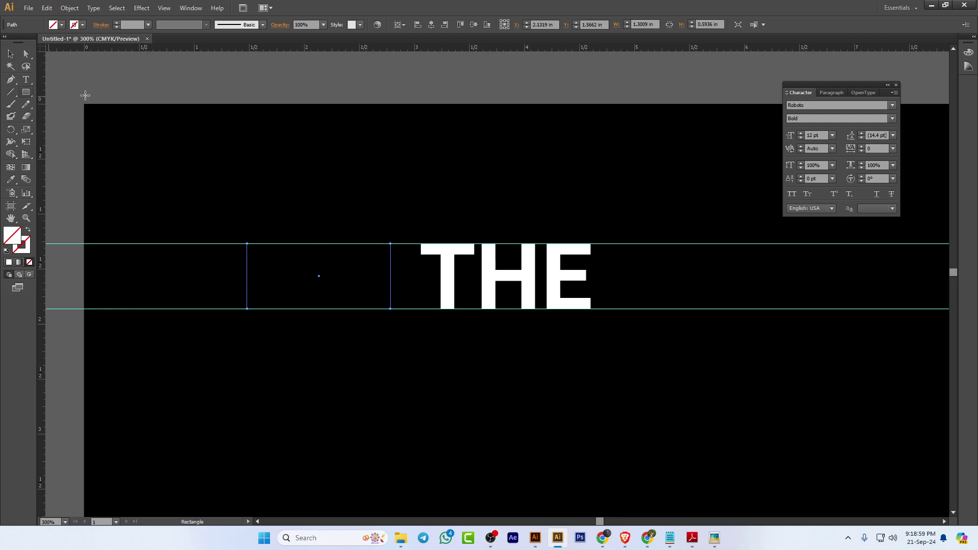
drag(264, 74, 301, 91)
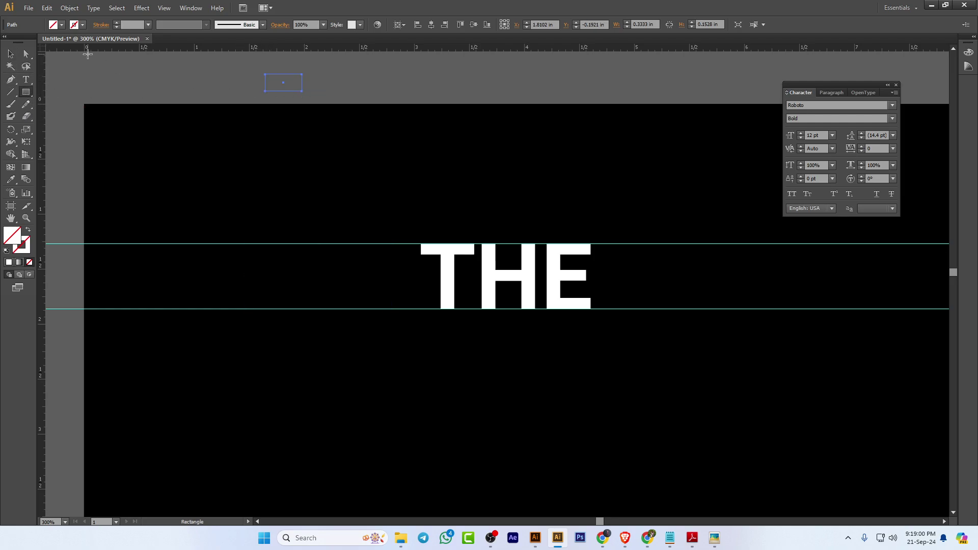
click(61, 25)
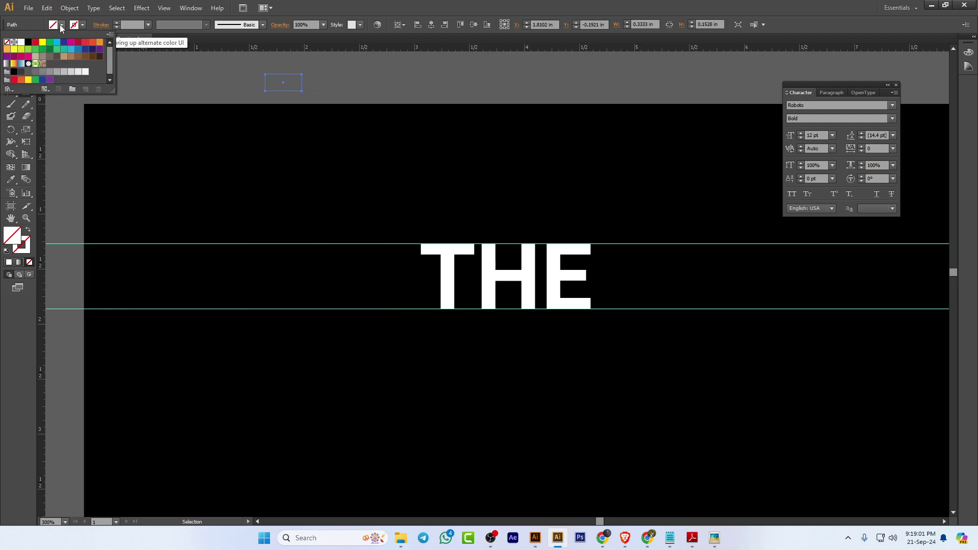
click(100, 42)
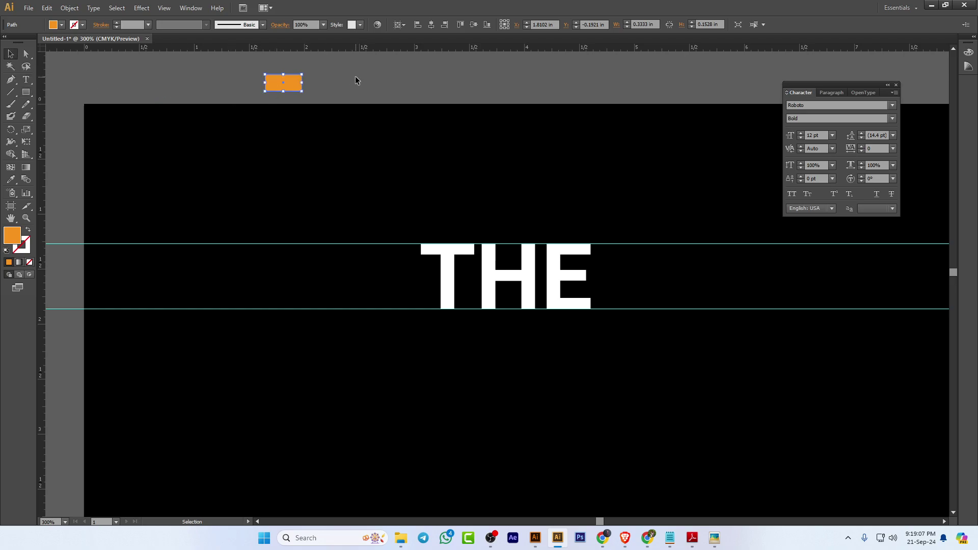
click(273, 93)
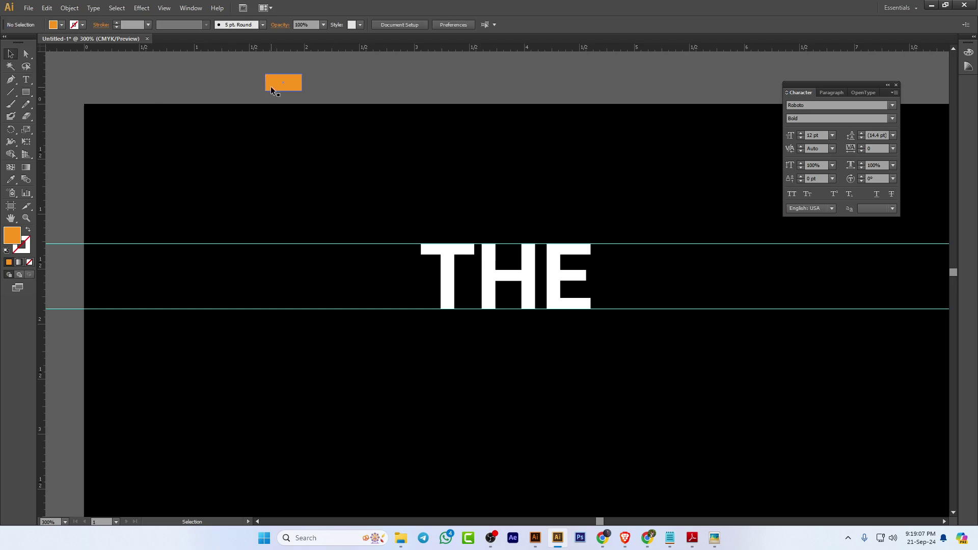
Fill the rectangle beside THE with the orange sampled from the small rectangle using the Eyedropper
click(338, 244)
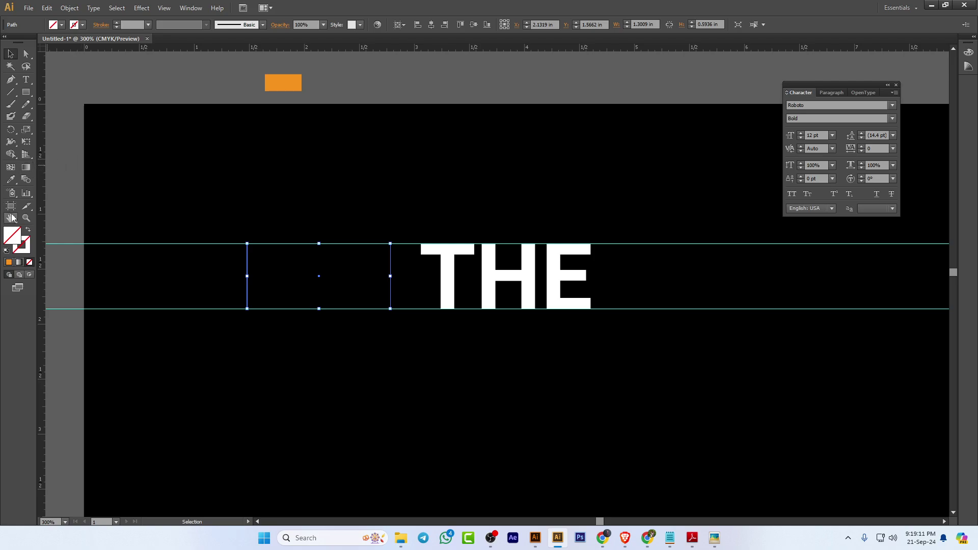
click(11, 180)
click(293, 81)
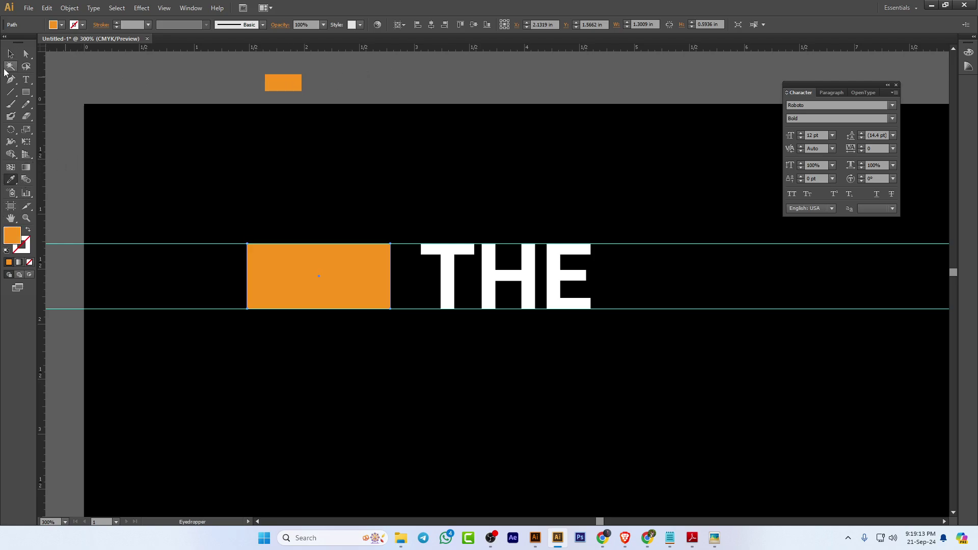
click(10, 54)
click(355, 101)
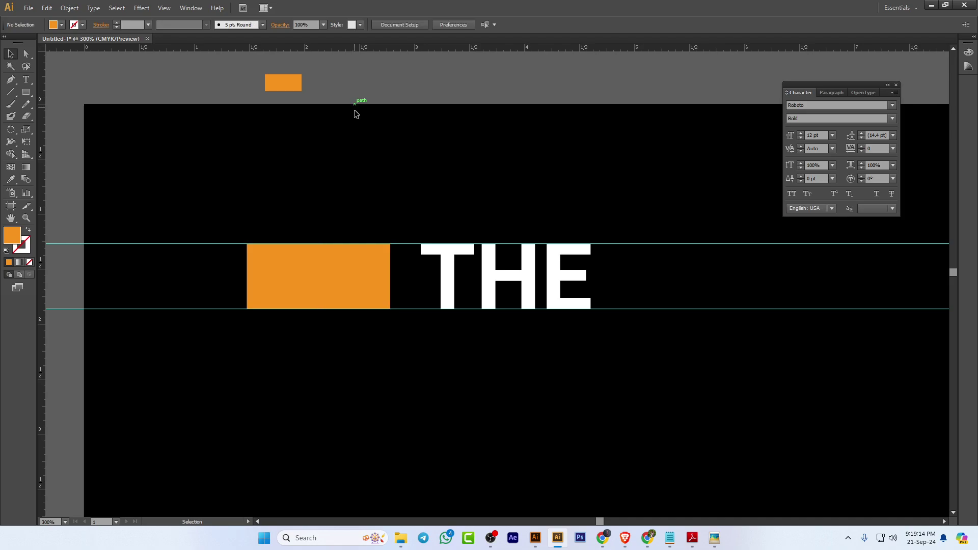
Duplicate the large orange rectangle between the guides on the other side of THE
click(348, 289)
alt+drag(358, 289, 733, 288)
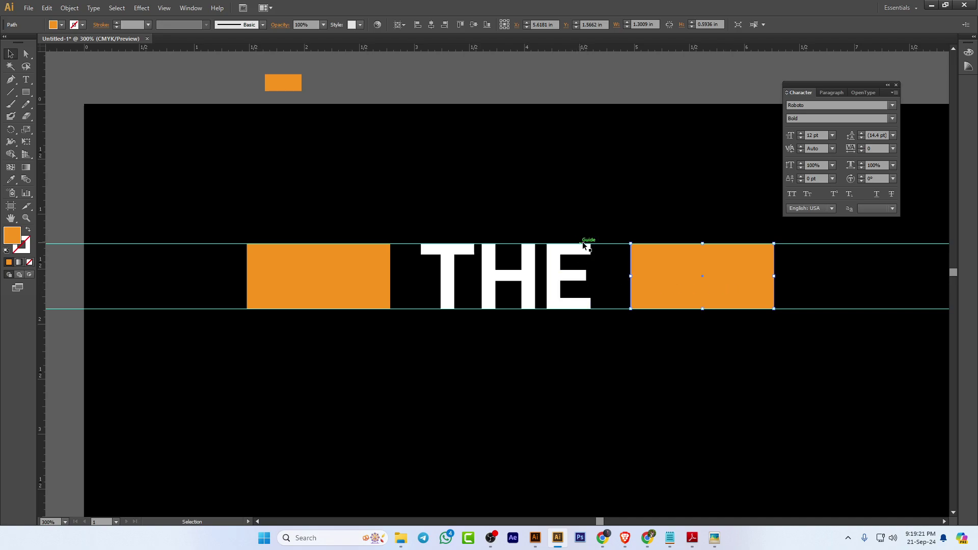
Distribute both large orange rectangles and THE by horizontal centre relative to the selection, and group the three objects
shift+click(558, 279)
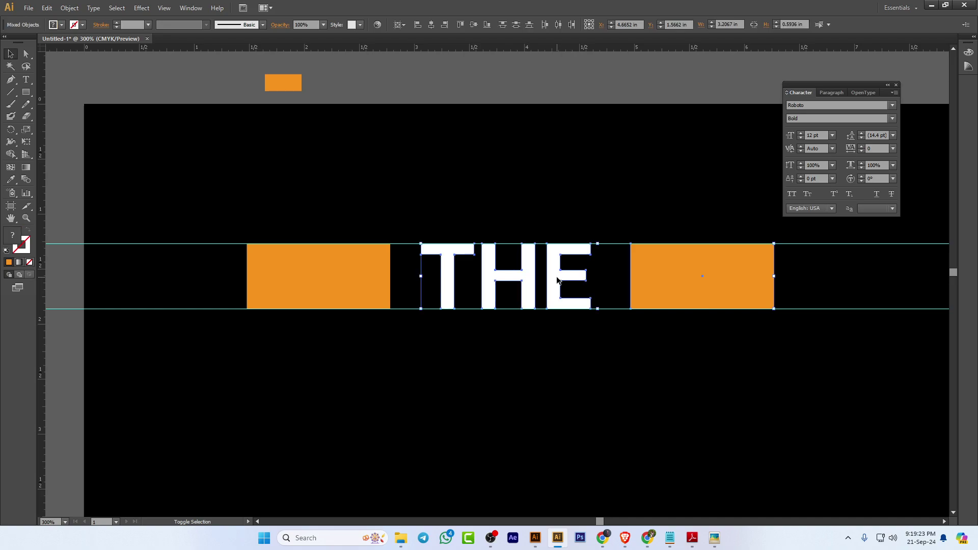
shift+click(348, 278)
click(399, 24)
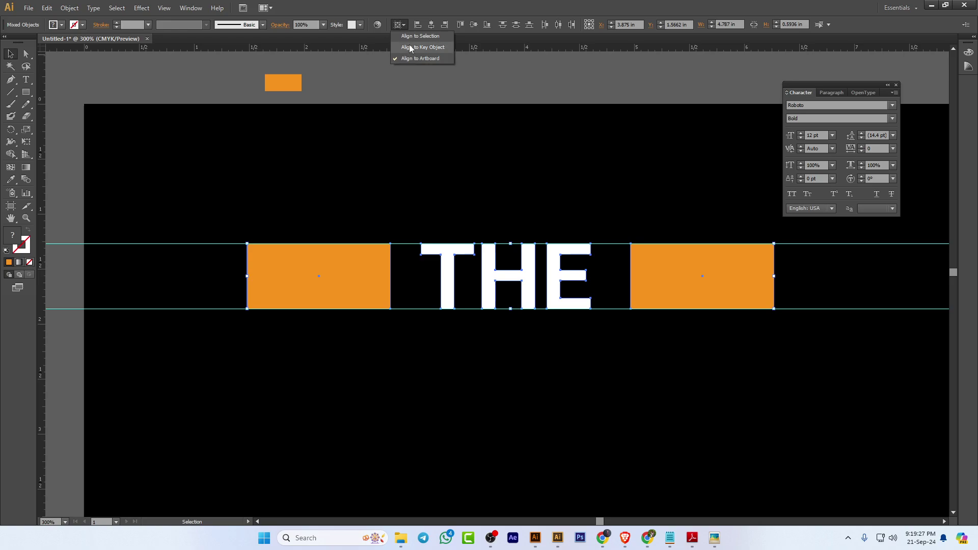
click(418, 37)
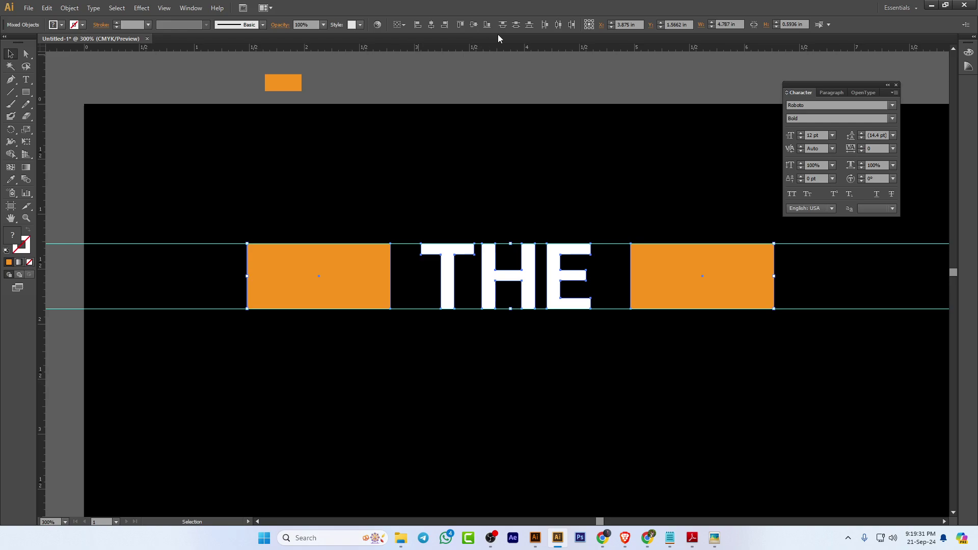
click(558, 25)
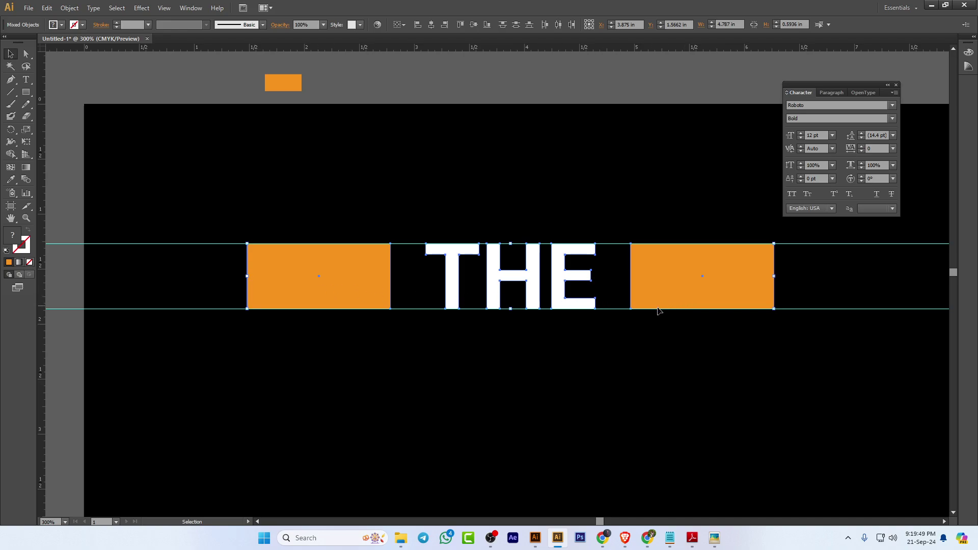
key(ctrl+g)
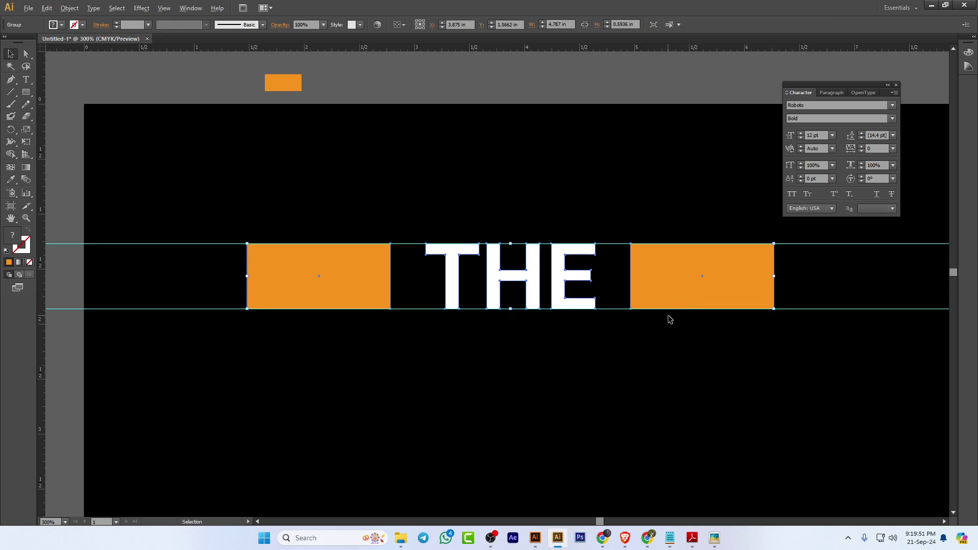
Remove both horizontal guides and place a vertical guide along the left edge of the orange rectangle before THE
scroll(668, 319, down, 2)
scroll(586, 306, down, 2)
scroll(586, 305, right, 2)
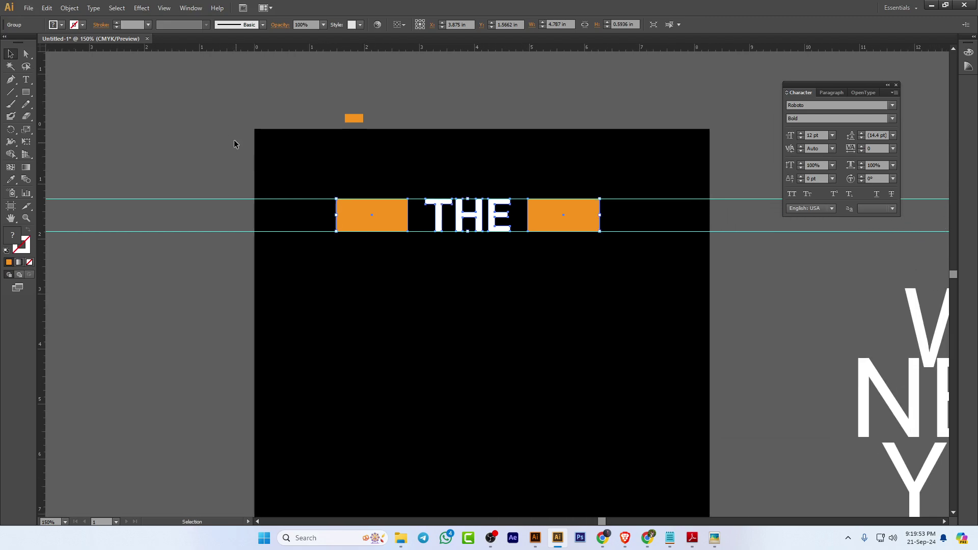
click(219, 133)
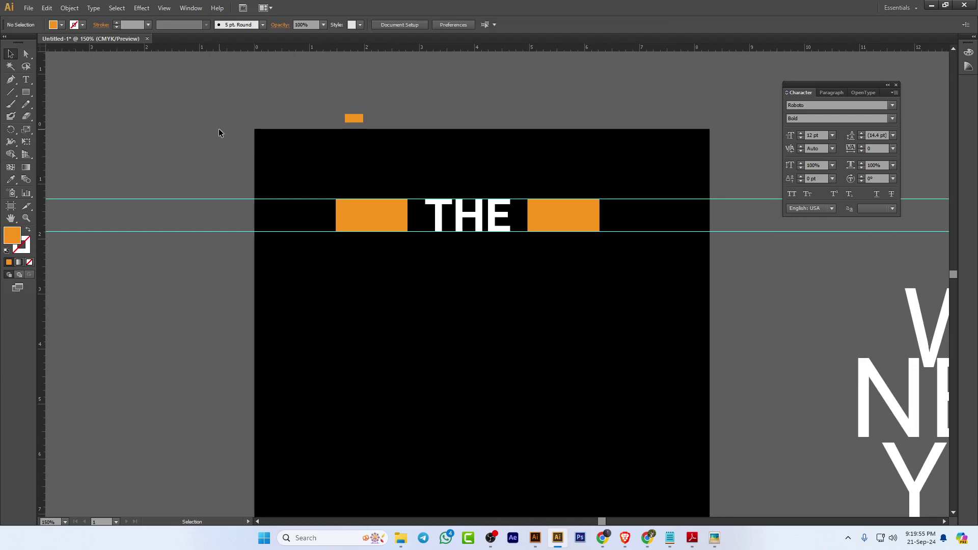
drag(42, 151, 336, 227)
click(167, 302)
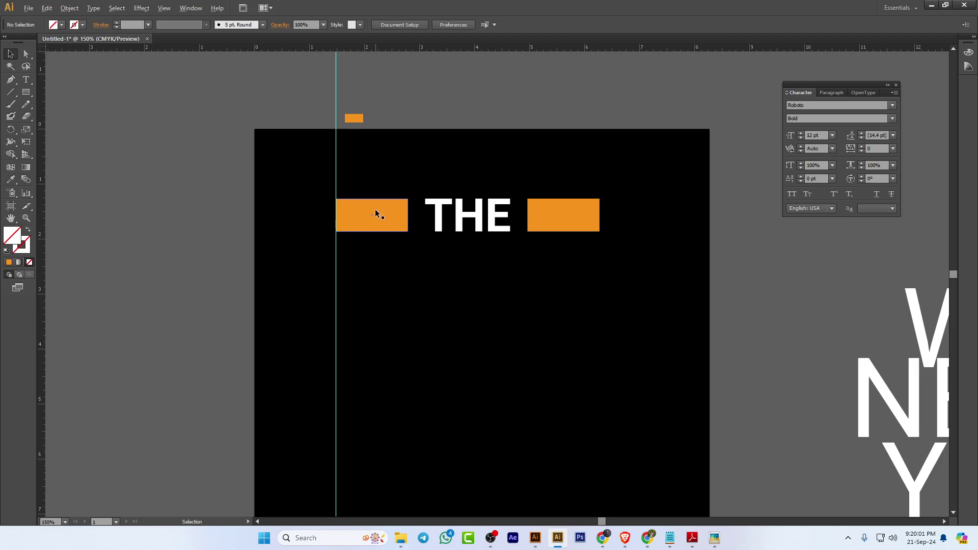
Place a vertical guide along the outer edge of the orange rectangle after THE, and select both vertical guides
scroll(337, 256, up, 3)
scroll(415, 218, right, 5)
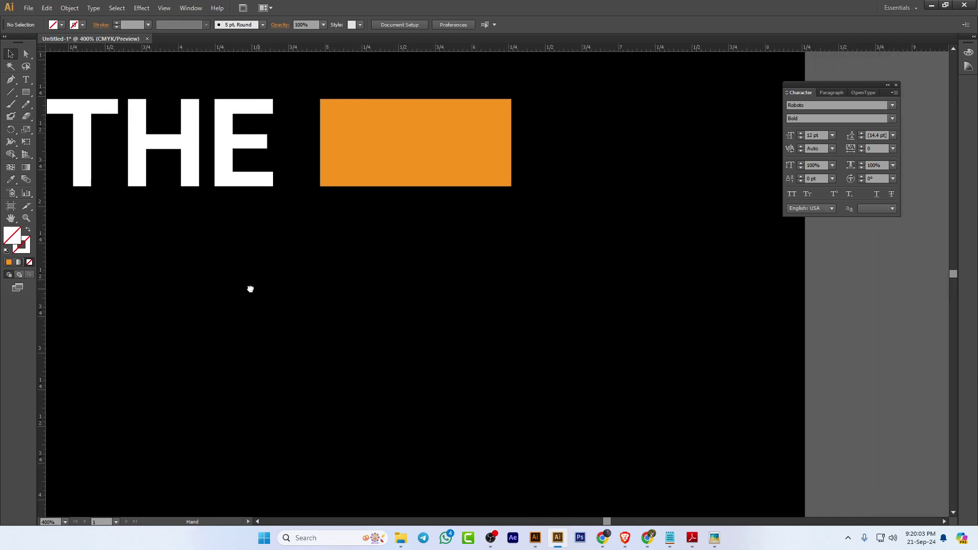
drag(43, 201, 500, 258)
scroll(412, 317, down, 3)
scroll(408, 318, down, 2)
scroll(408, 319, left, 2)
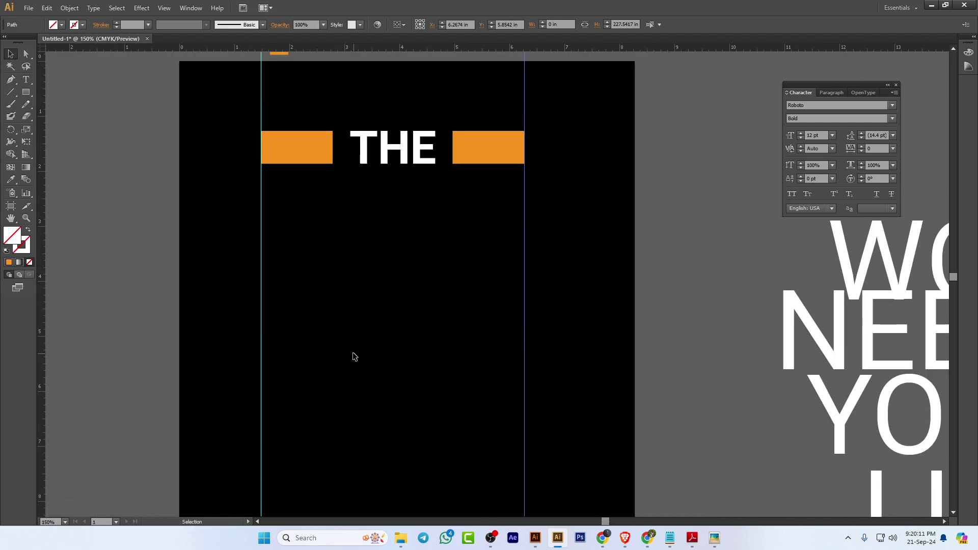
drag(583, 312, 77, 178)
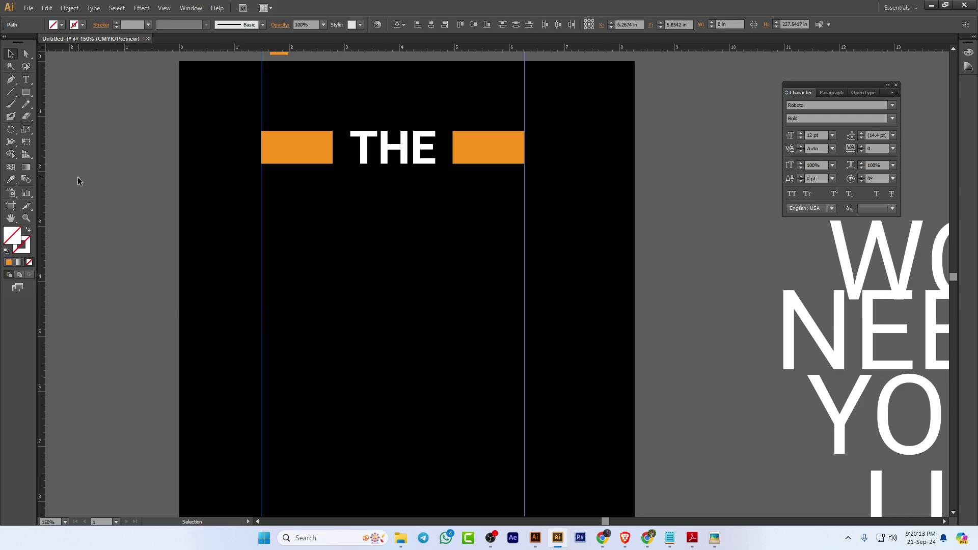
click(77, 177)
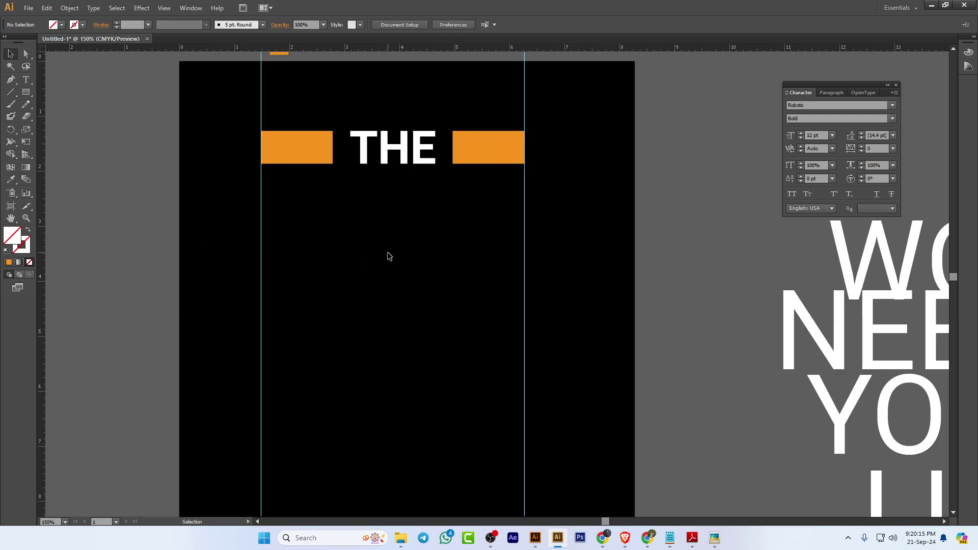
Move the word WORLD onto the artboard below THE and convert it to outlines
drag(460, 325, 443, 258)
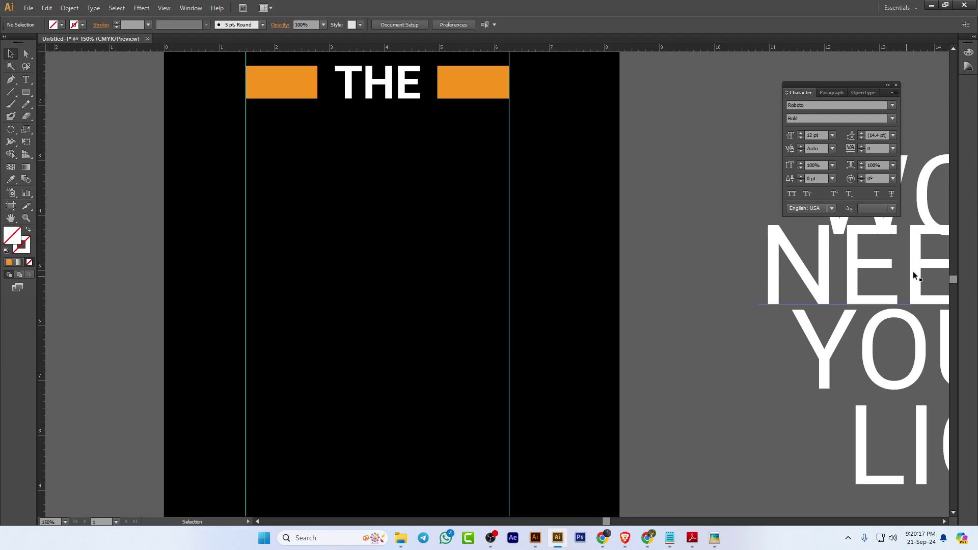
click(925, 204)
drag(926, 203, 392, 251)
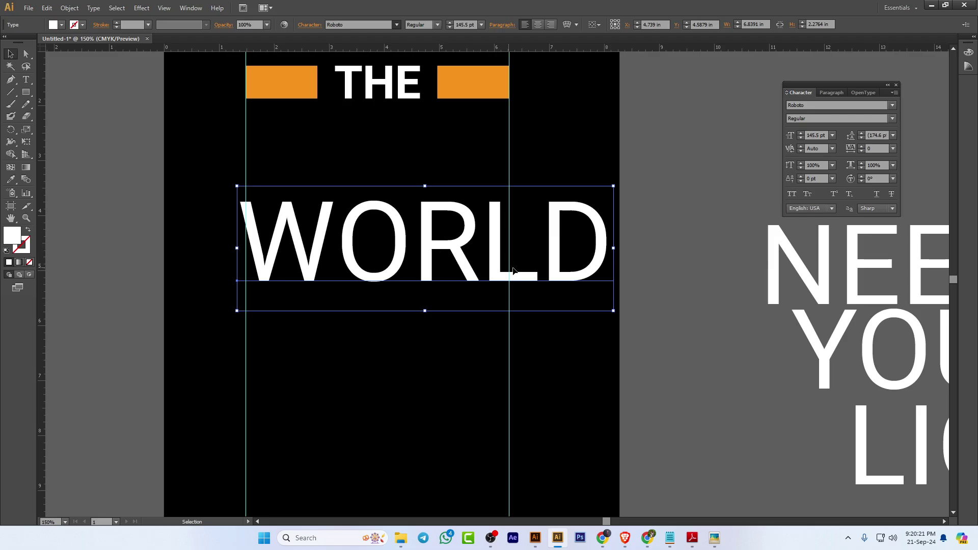
right_click(361, 243)
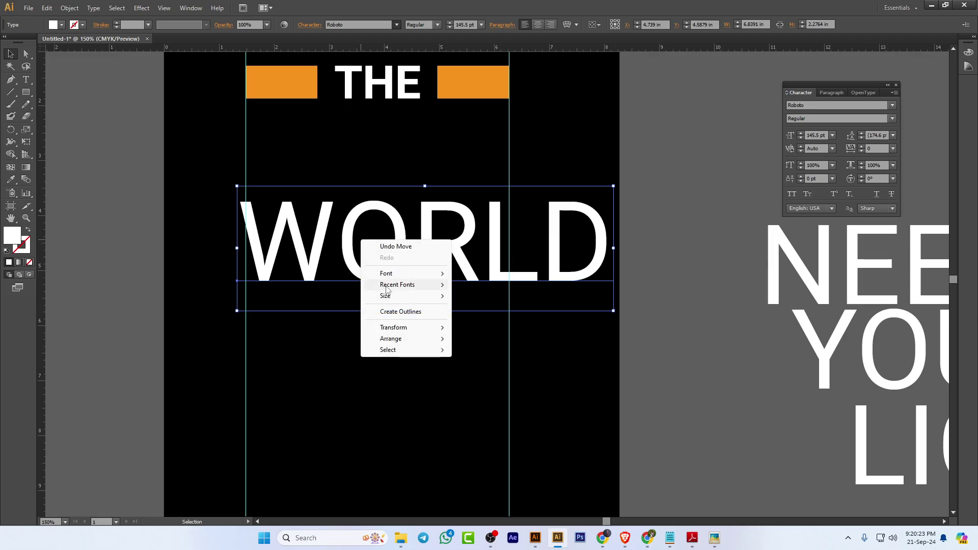
click(411, 313)
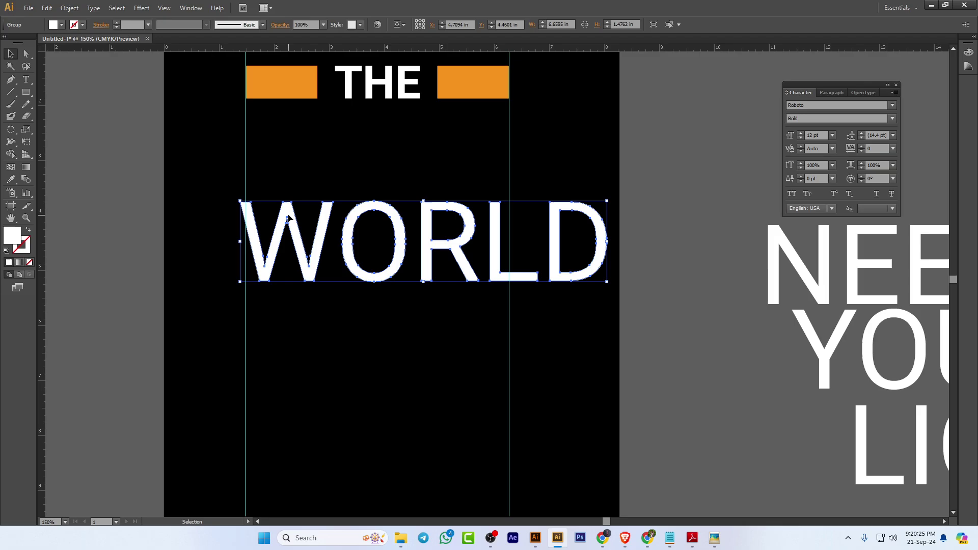
Position WORLD directly beneath THE and scale it proportionally to fit between the guides, about 4.79 in wide
drag(288, 218, 294, 124)
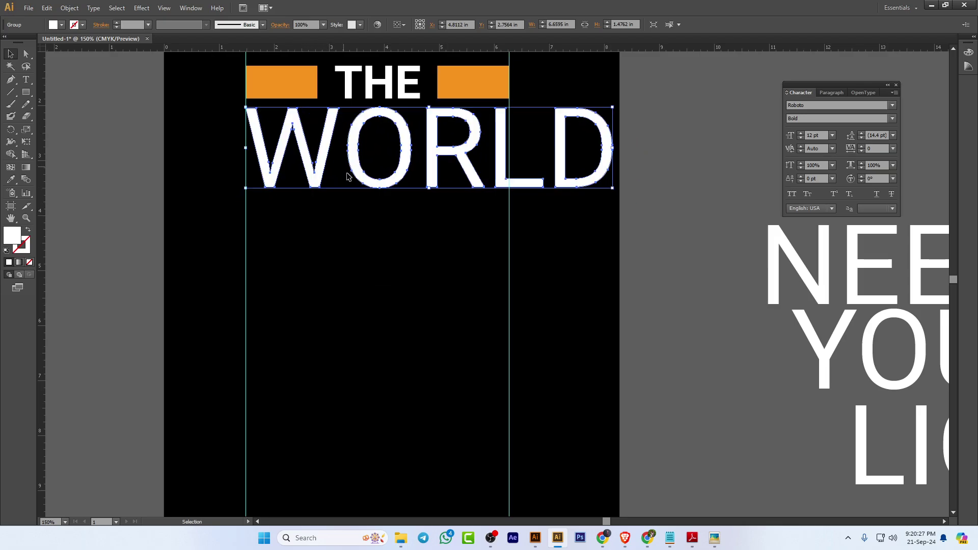
drag(615, 192, 509, 175)
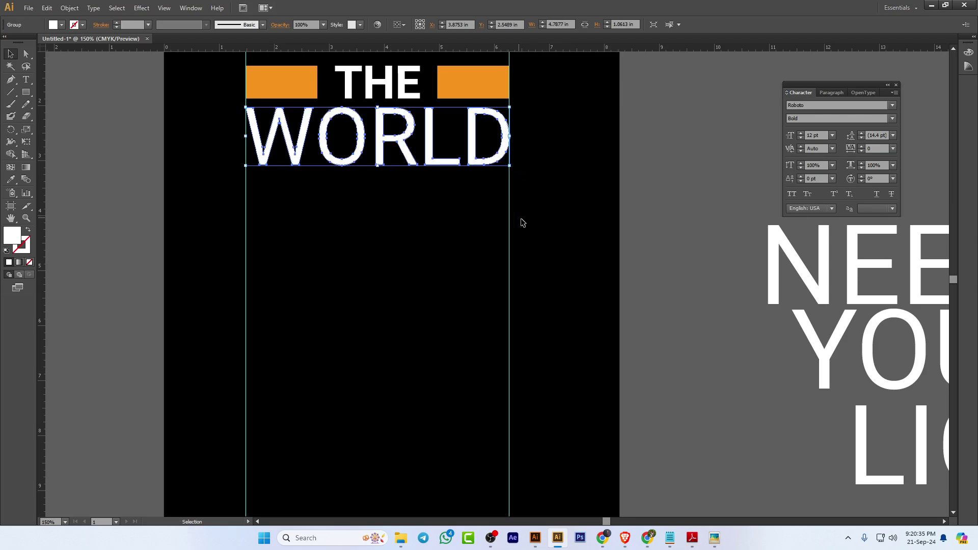
click(702, 213)
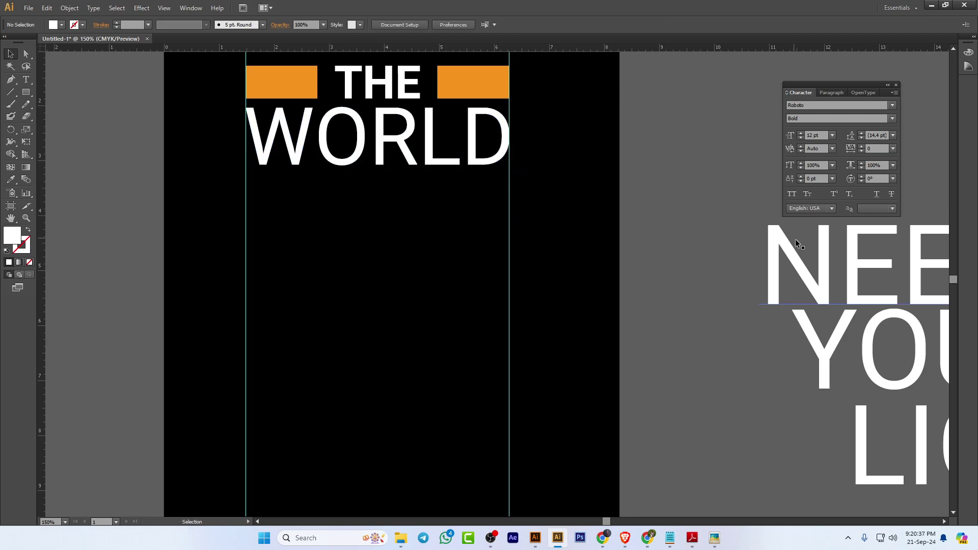
Move the word NEED onto the artboard below WORLD and shorten its text to NE
drag(811, 265, 301, 250)
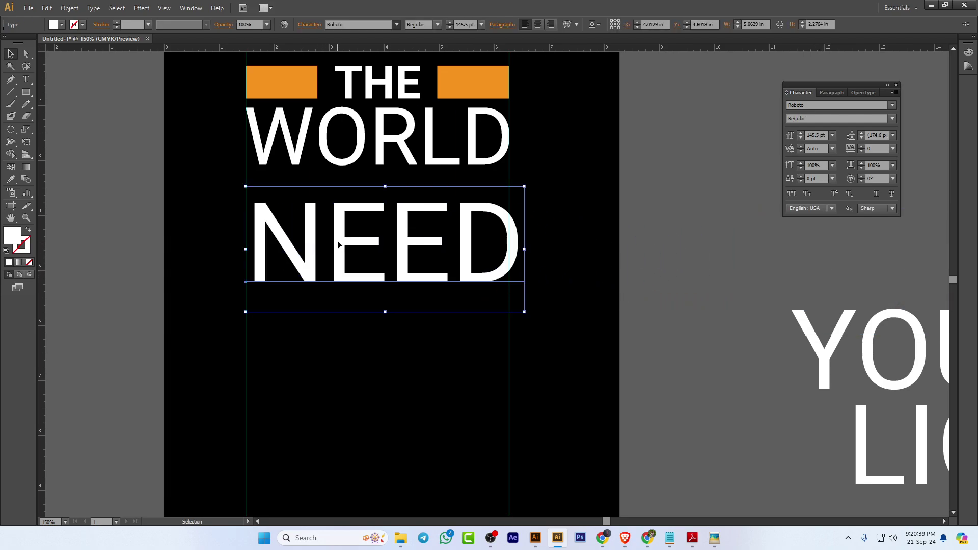
double_click(408, 229)
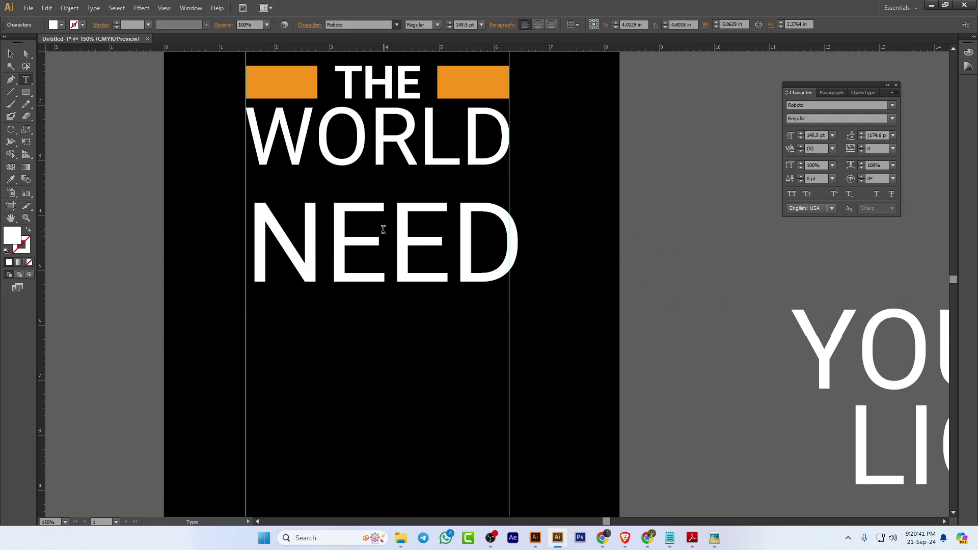
drag(390, 224, 491, 236)
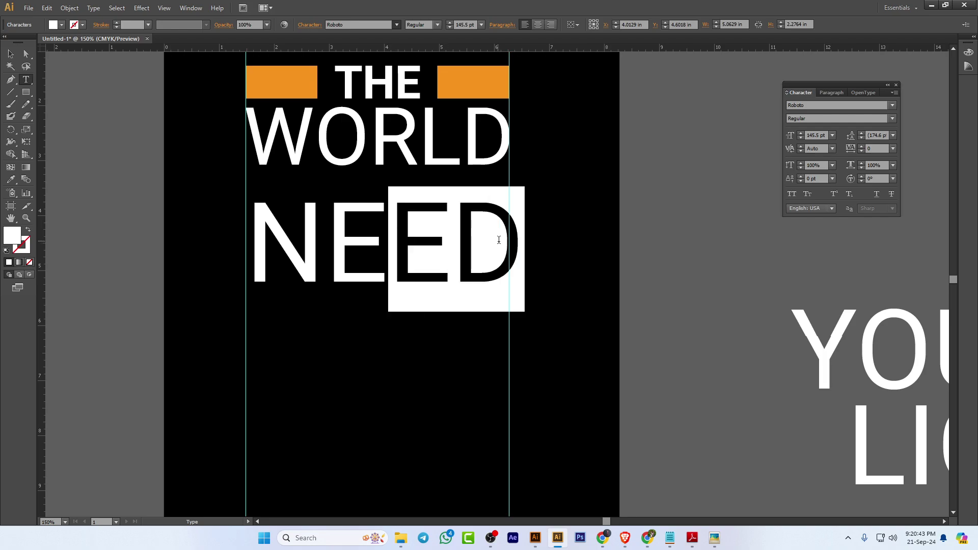
key(BackSpace)
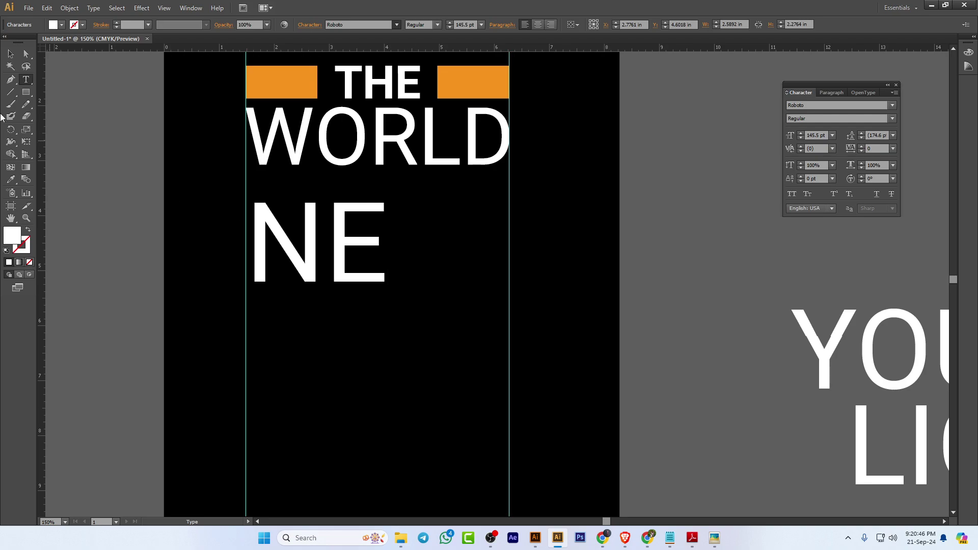
click(11, 53)
Duplicate the NE text, change the copy to ED, and place it below NE
drag(337, 242, 484, 347)
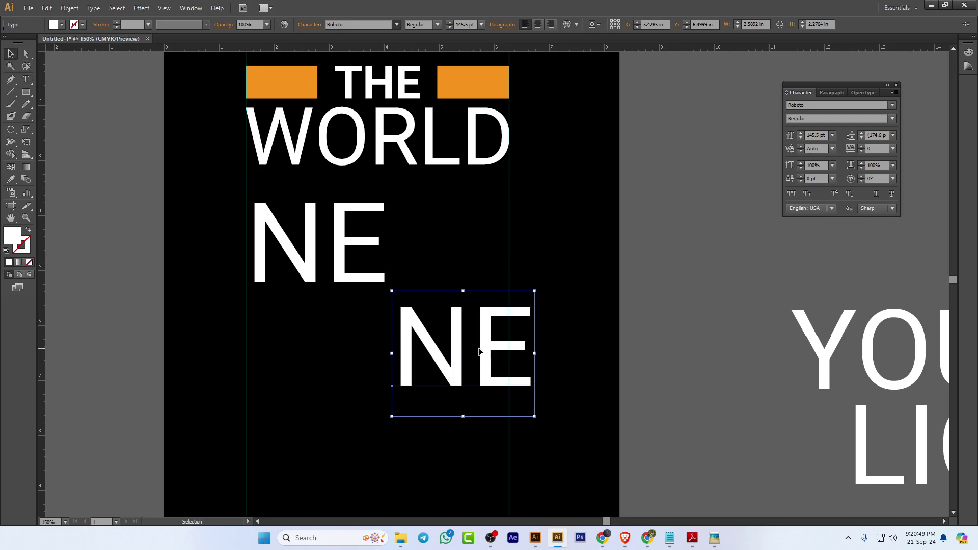
double_click(478, 350)
key(ctrl+a)
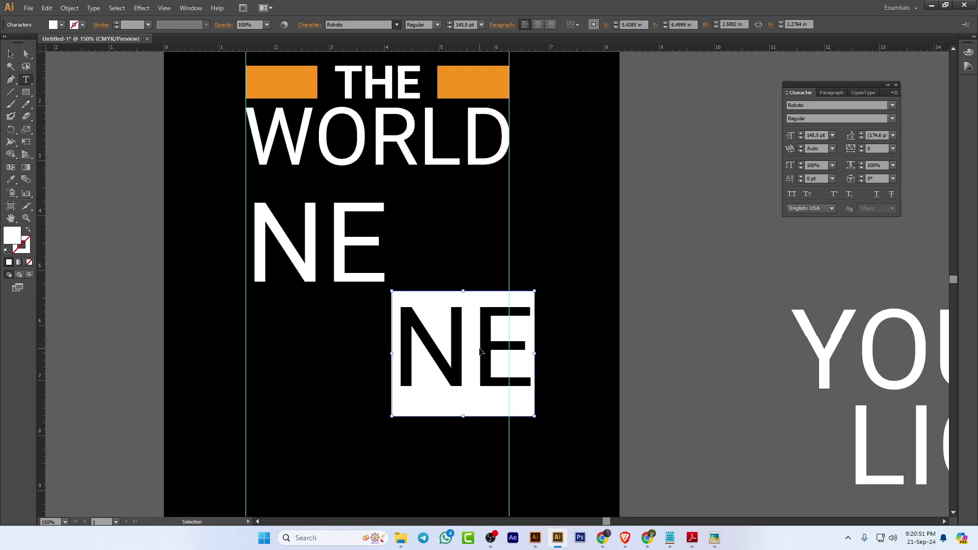
text(ED)
click(10, 53)
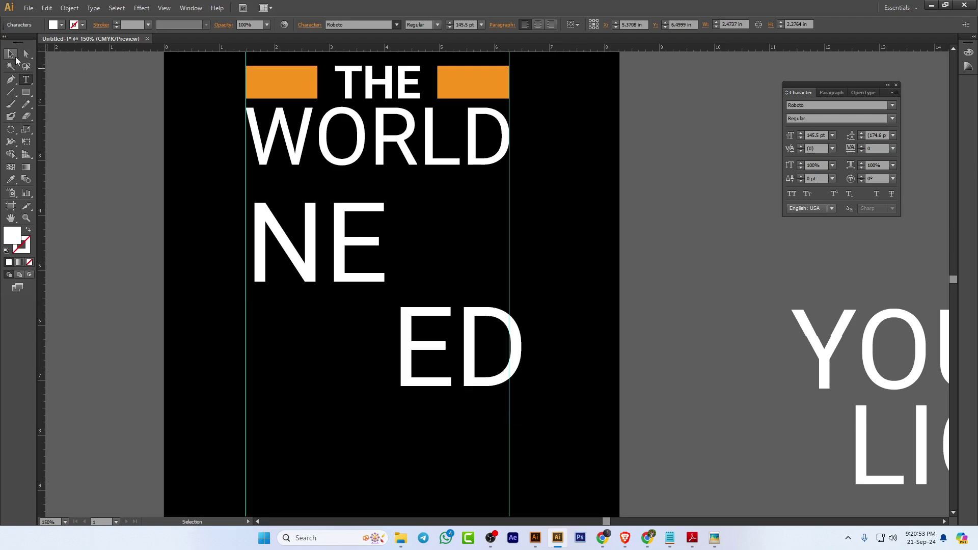
drag(443, 351, 286, 430)
Set the NE text to Roboto Bold and convert it to outlines
click(335, 238)
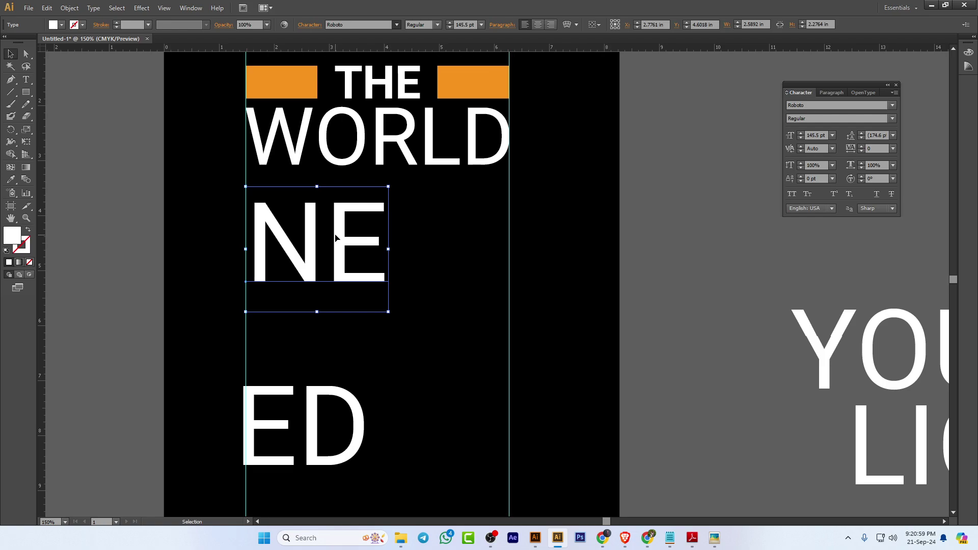
click(893, 119)
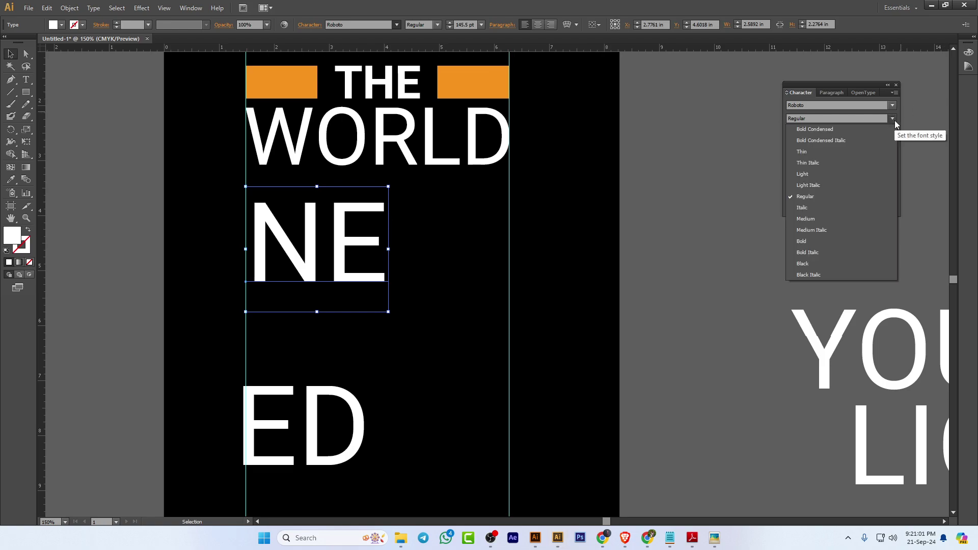
click(809, 241)
right_click(358, 251)
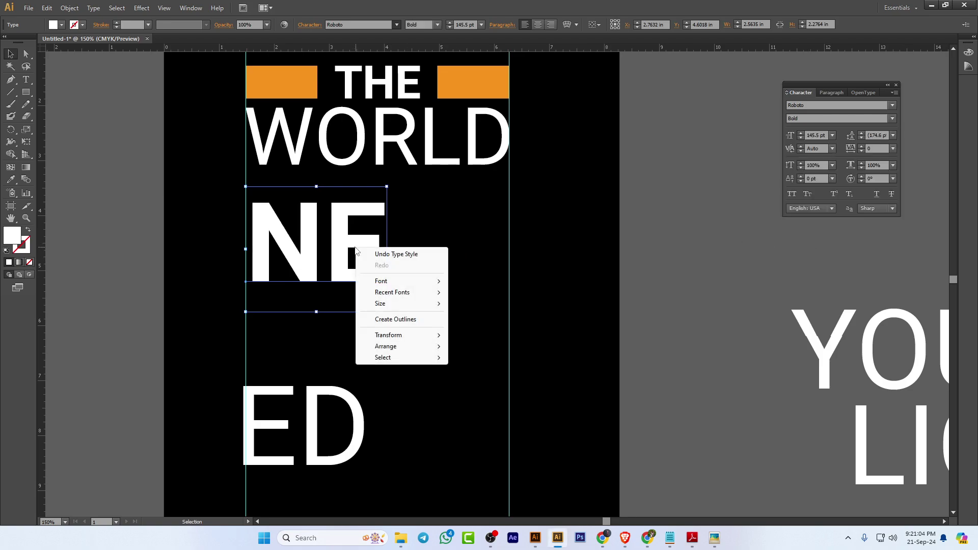
click(400, 319)
Position NE directly beneath WORLD and scale it to span both guides, about 4.79 in wide
drag(350, 246, 343, 218)
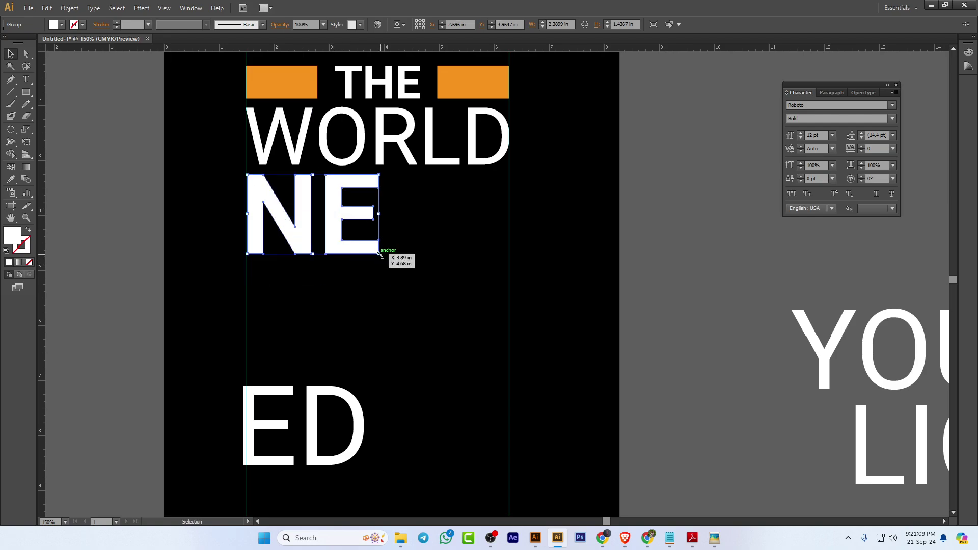
drag(378, 253, 514, 348)
scroll(514, 369, down, 1)
scroll(514, 370, down, 4)
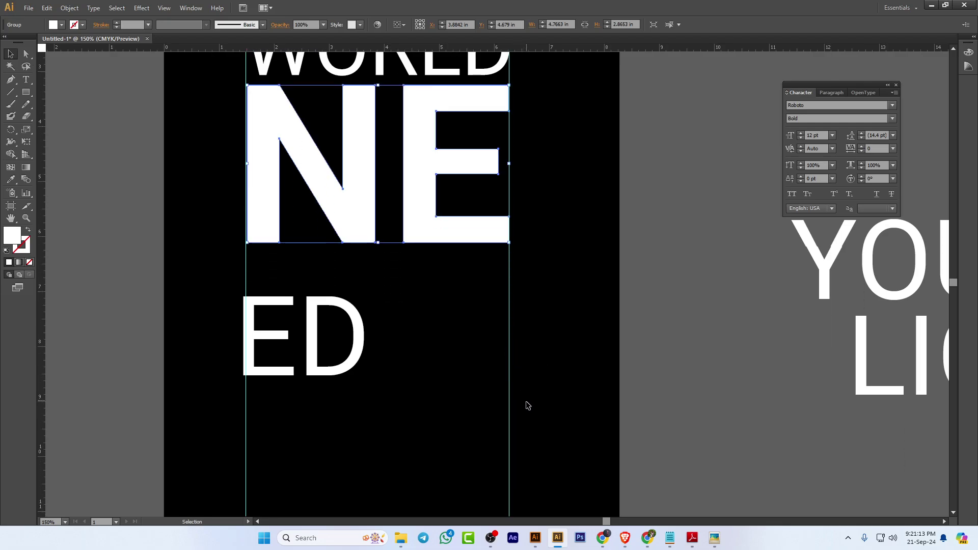
scroll(526, 404, up, 5)
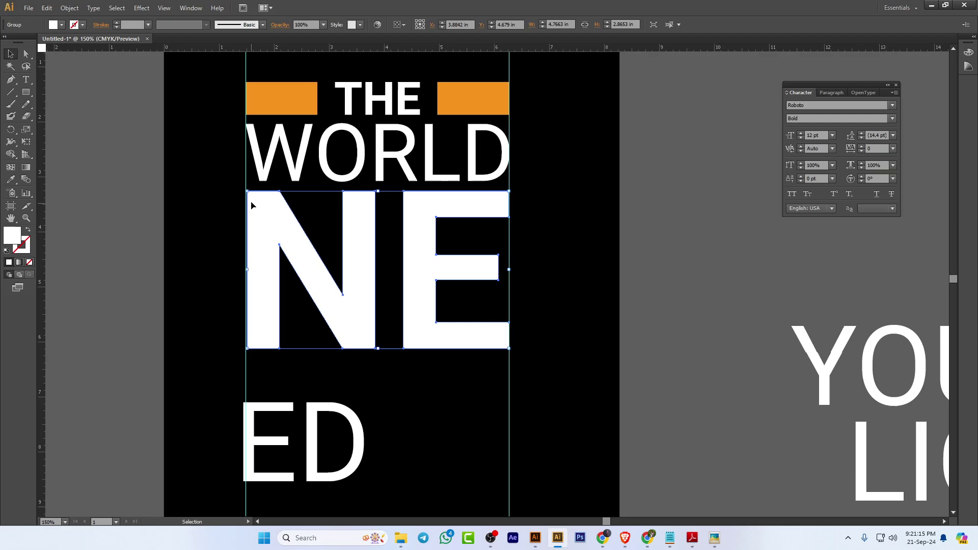
drag(246, 192, 245, 173)
scroll(250, 191, up, 5)
scroll(342, 268, down, 5)
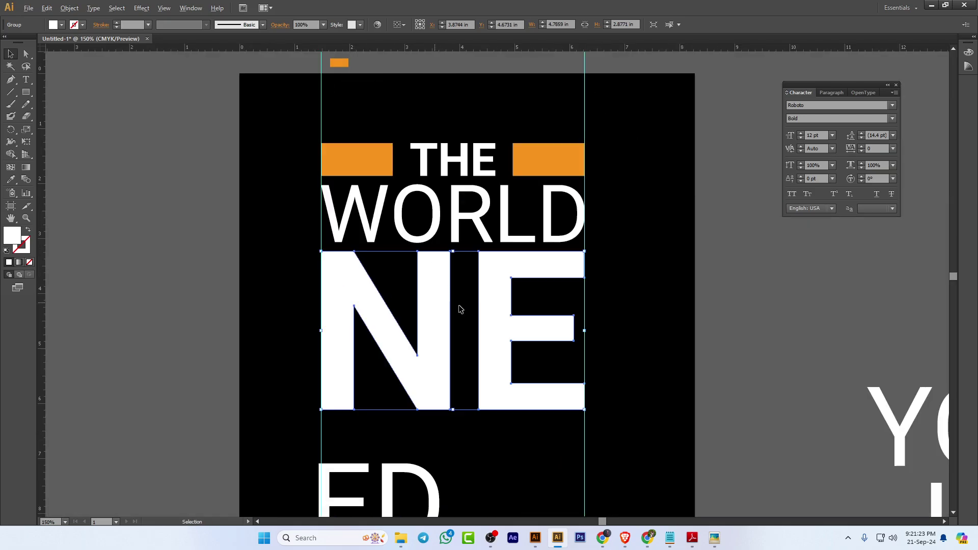
scroll(602, 298, up, 5)
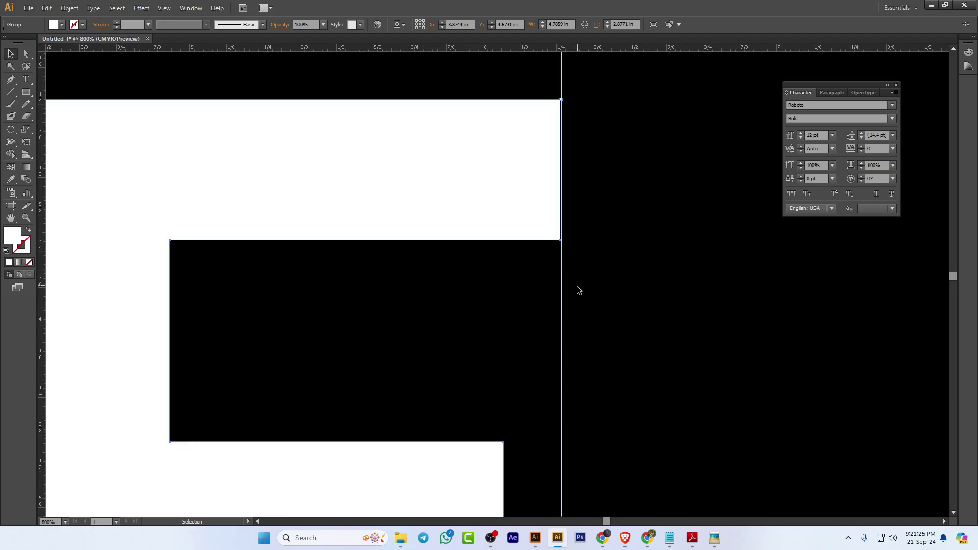
scroll(578, 291, down, 6)
drag(580, 290, 510, 198)
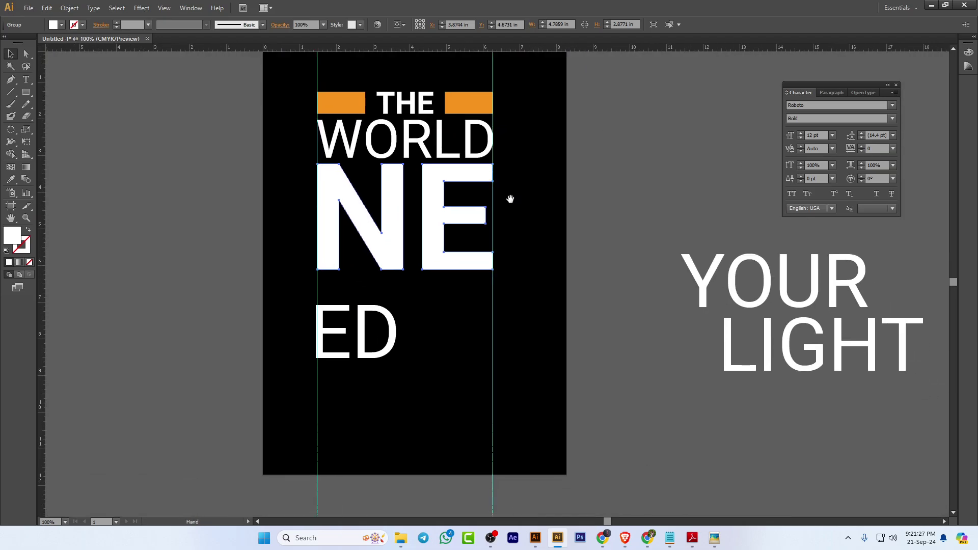
Ungroup the outlined NE into separate letters
click(546, 213)
click(392, 218)
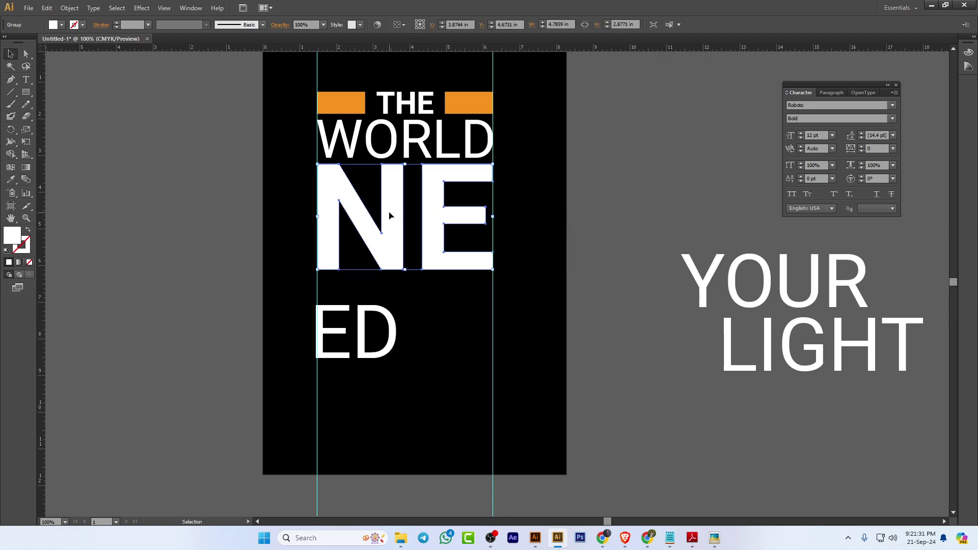
click(390, 216)
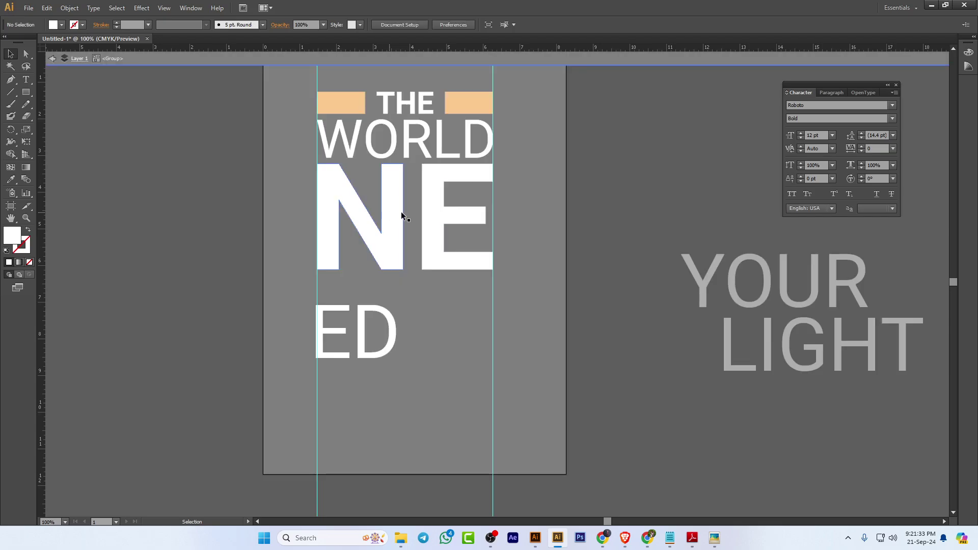
click(413, 217)
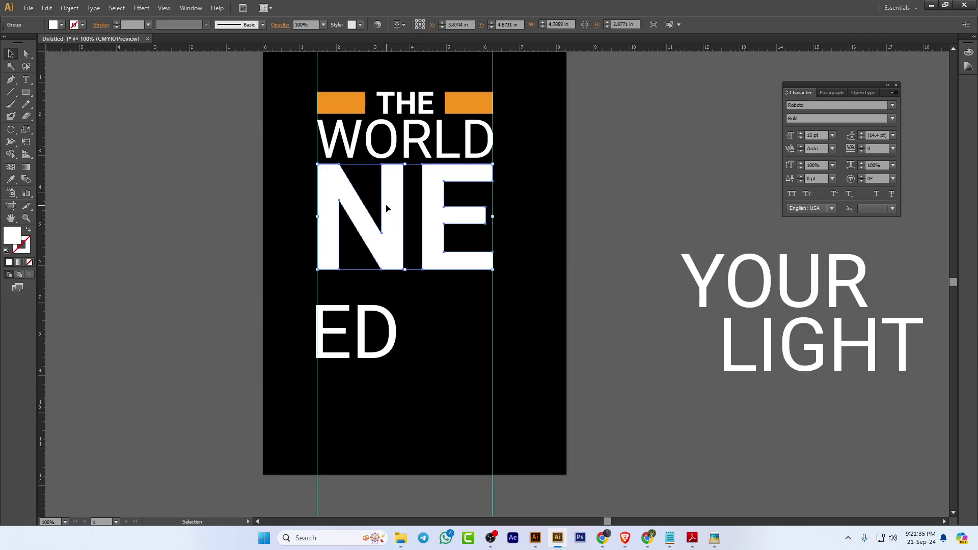
right_click(387, 206)
click(425, 267)
click(636, 175)
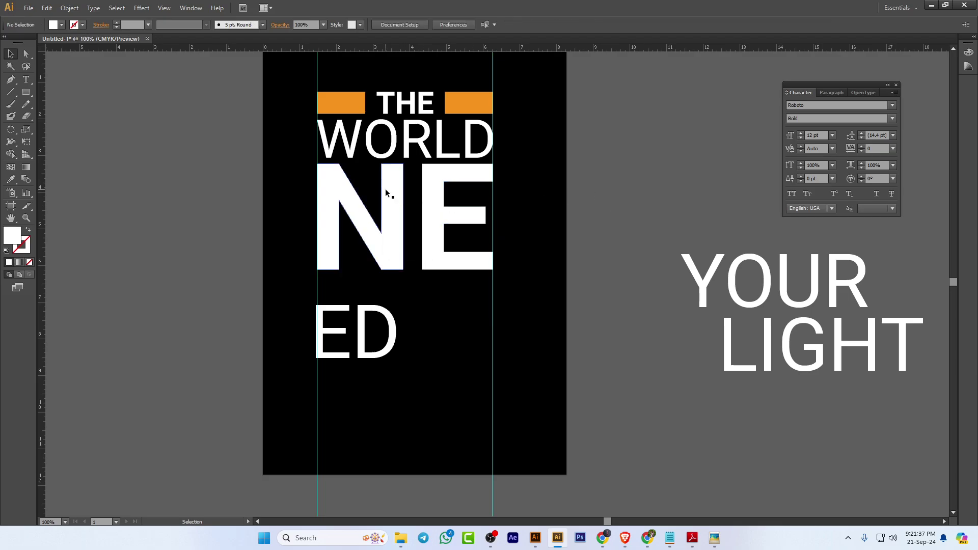
Remove the fill from the letter N and give it a white stroke
click(385, 192)
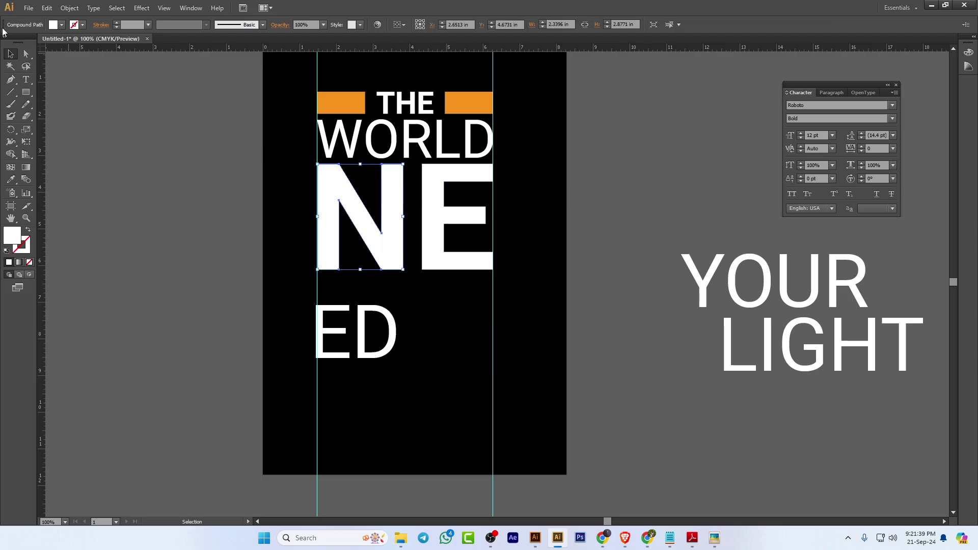
click(62, 26)
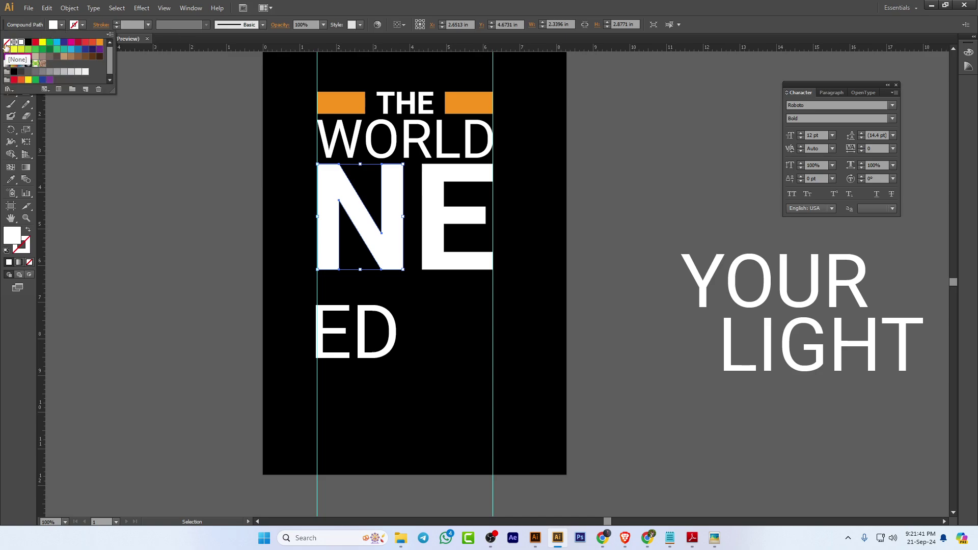
click(8, 41)
click(82, 25)
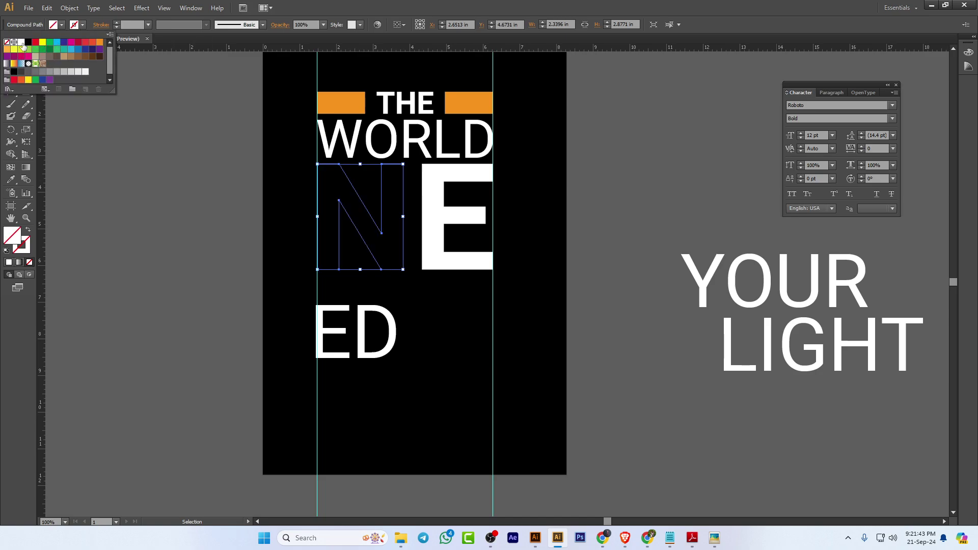
click(20, 43)
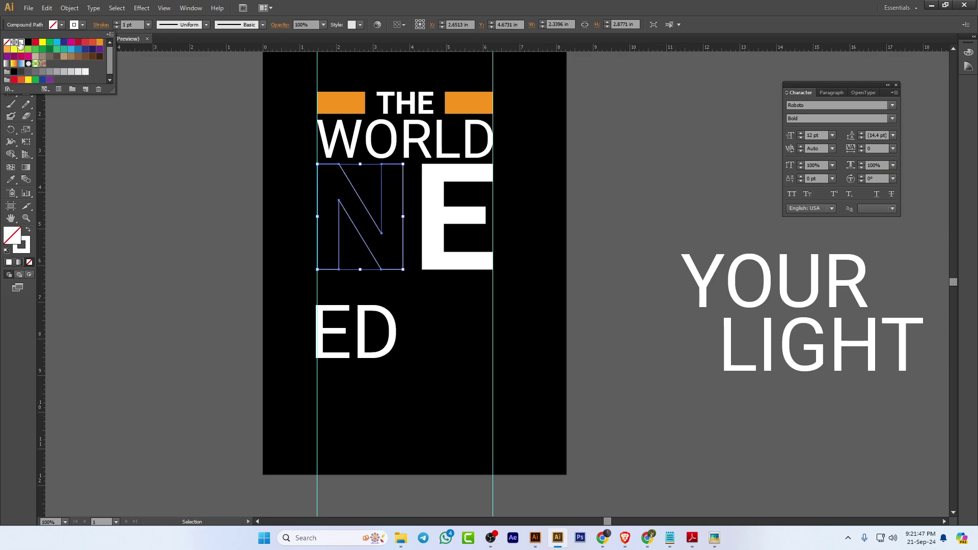
Set the stroke weight of the outlined letter N to 2 pt and deselect it
click(116, 23)
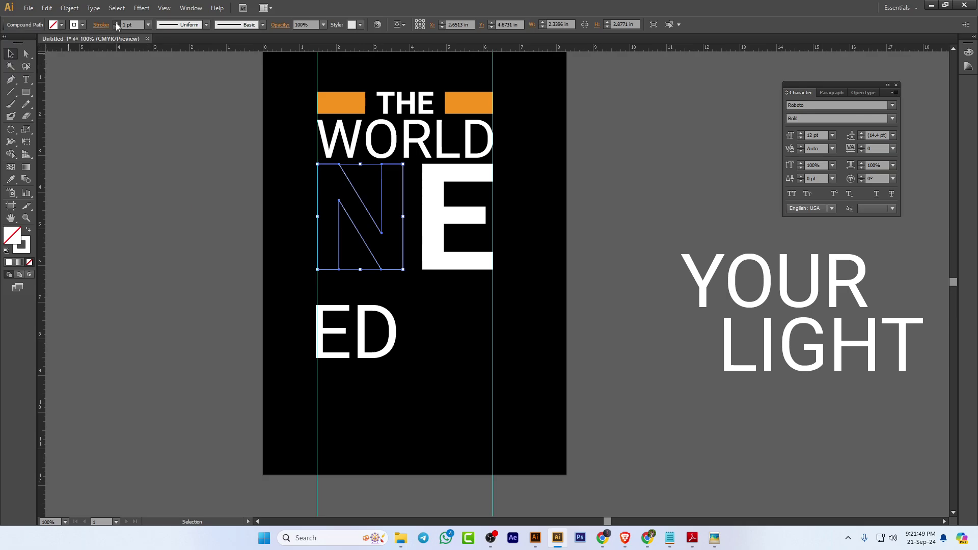
click(116, 23)
click(129, 107)
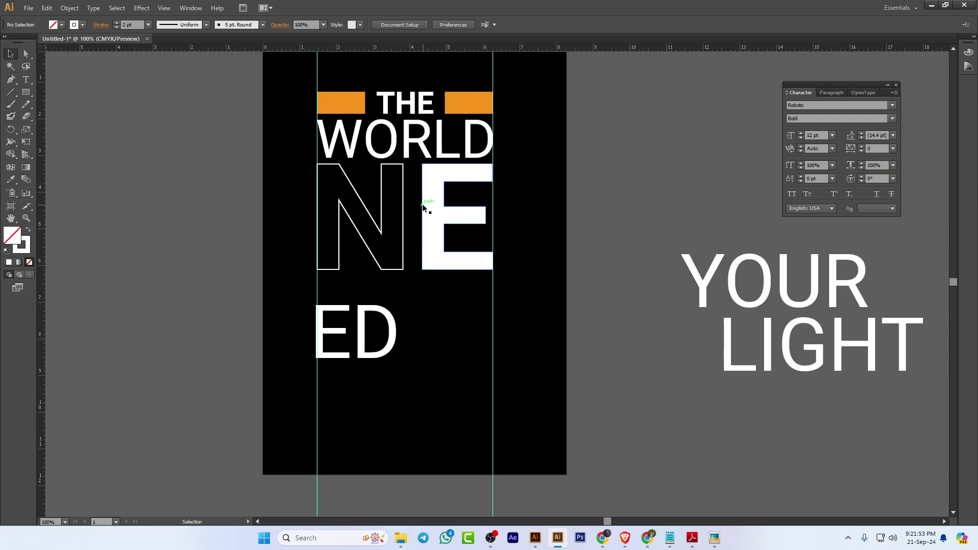
Add two horizontal guides, one along the upper edge and one along the lower edge of the letters NE
scroll(378, 184, up, 2)
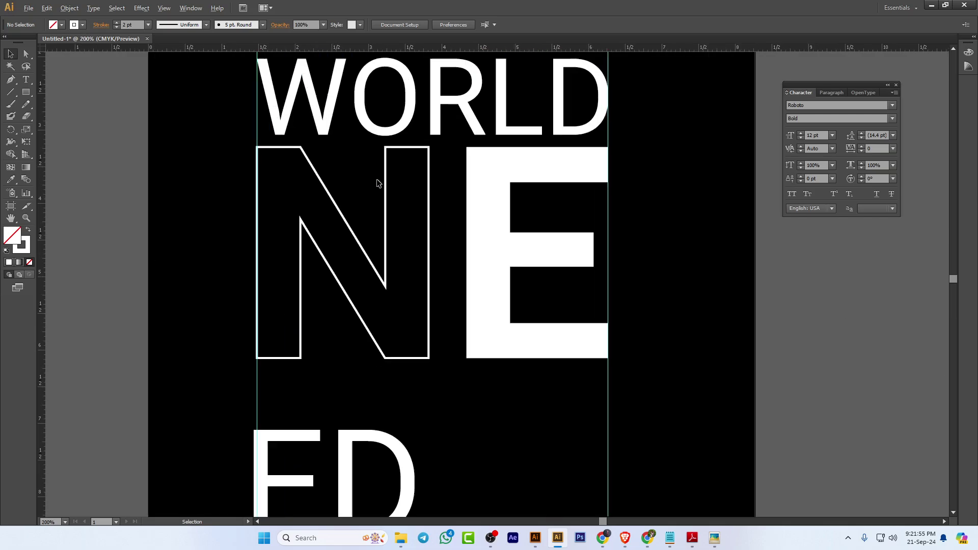
scroll(378, 183, up, 1)
drag(387, 49, 379, 128)
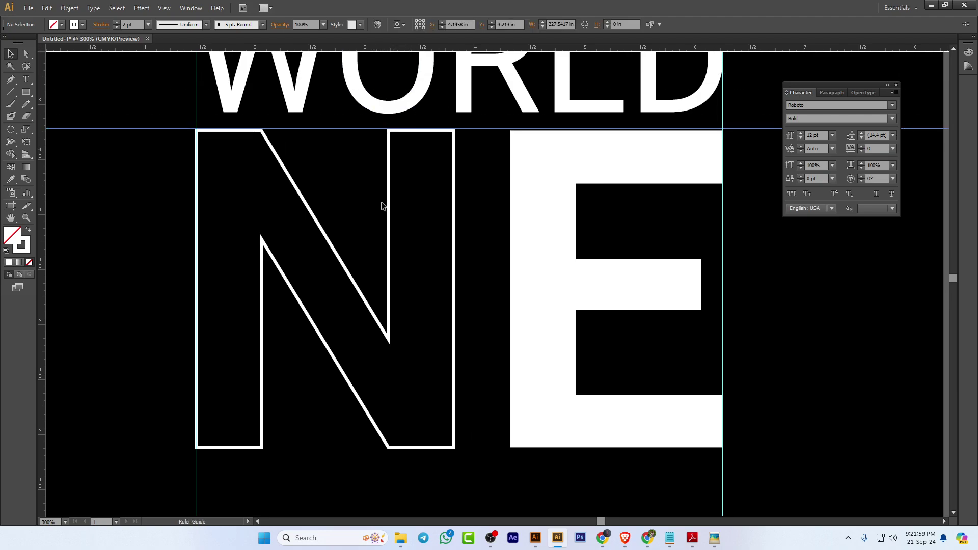
drag(356, 49, 342, 451)
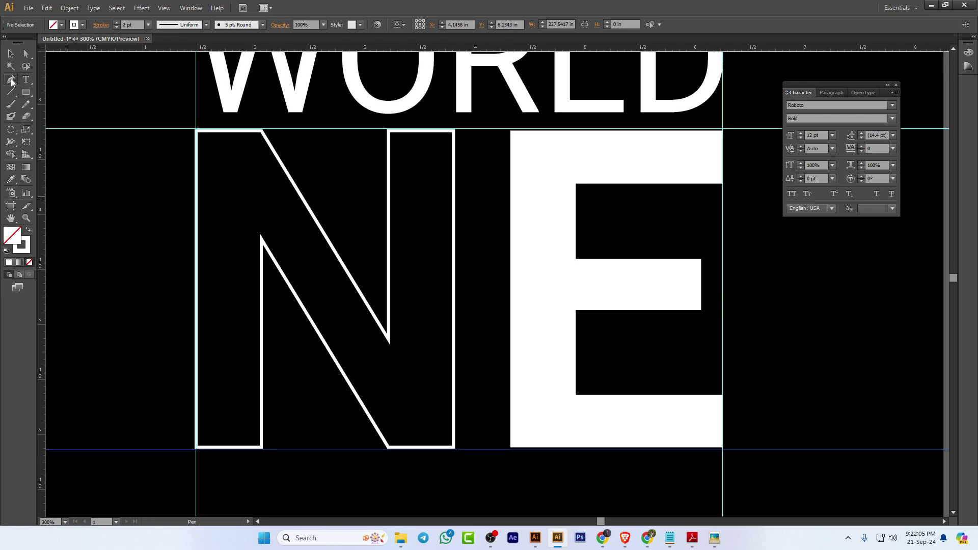
Draw a closed right triangle about 0.88 by 1.43 in with the Pen tool inside the upper notch of the N
click(11, 81)
ctrl+click(277, 132)
click(275, 130)
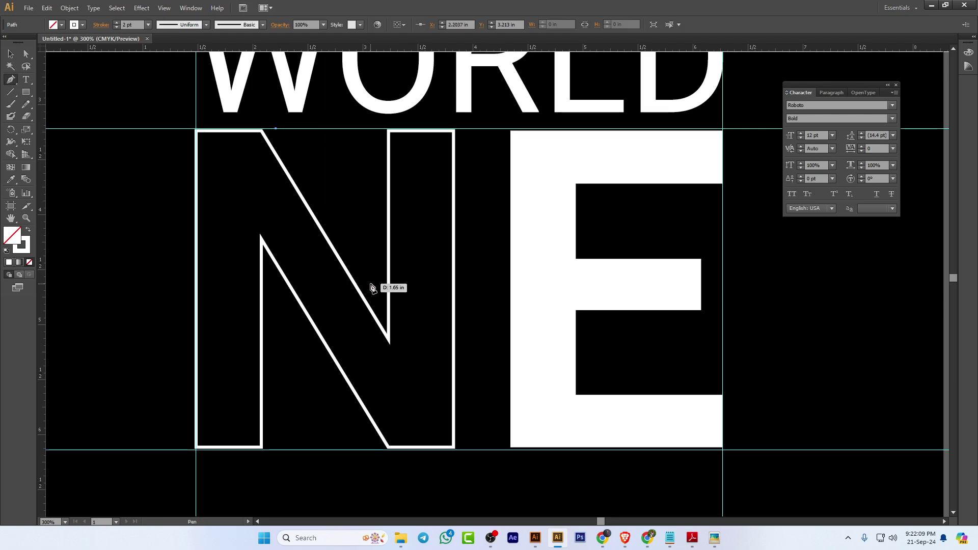
click(374, 289)
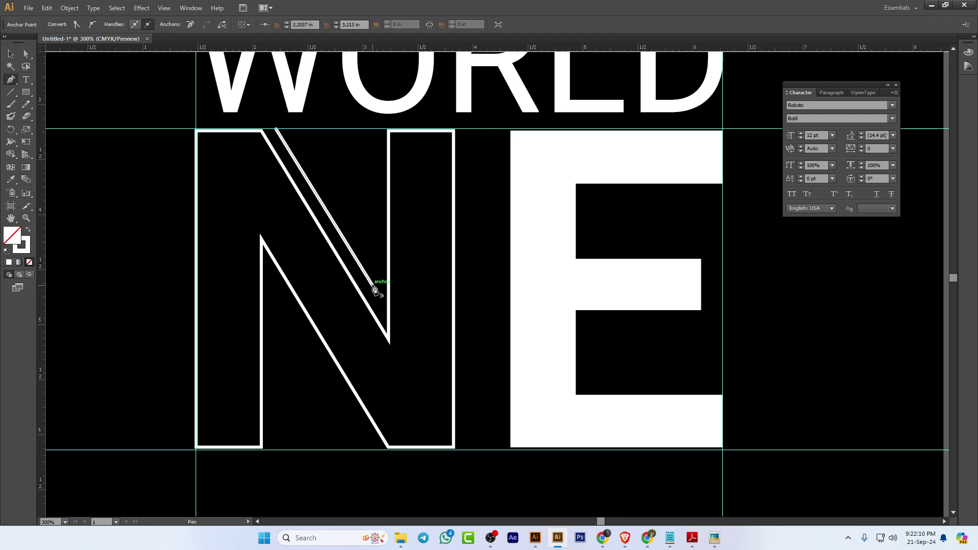
shift+click(372, 130)
click(275, 129)
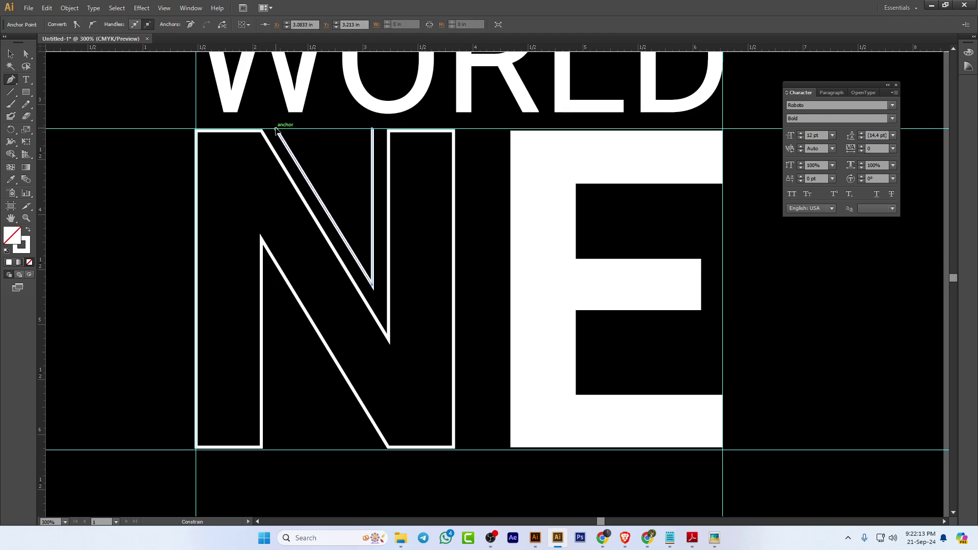
click(10, 54)
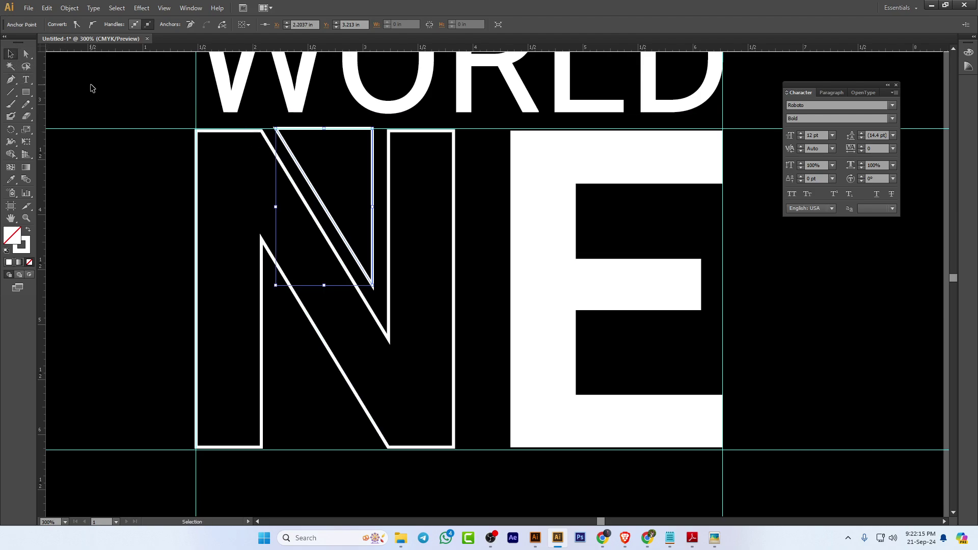
Remove the stroke from the triangle in the N's upper notch and fill it with orange
click(305, 164)
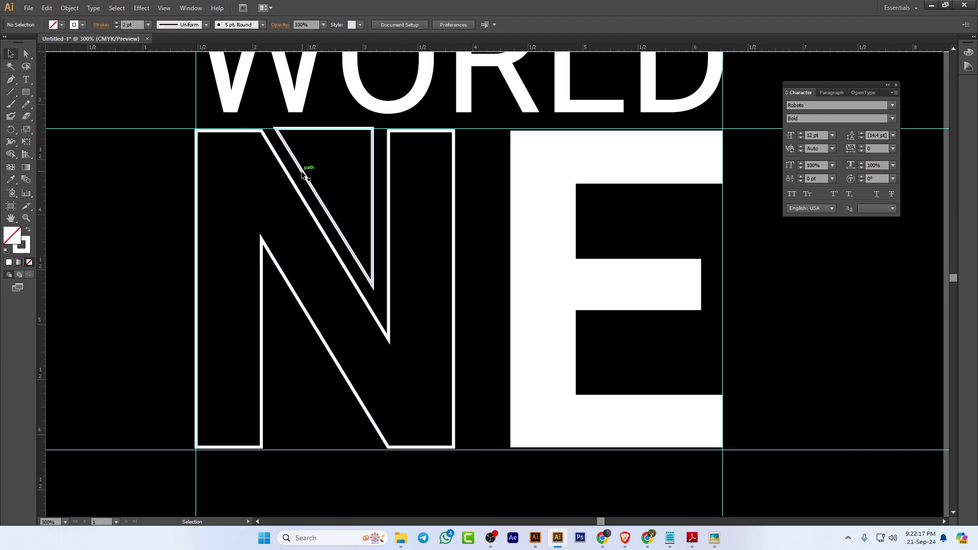
click(298, 164)
click(80, 26)
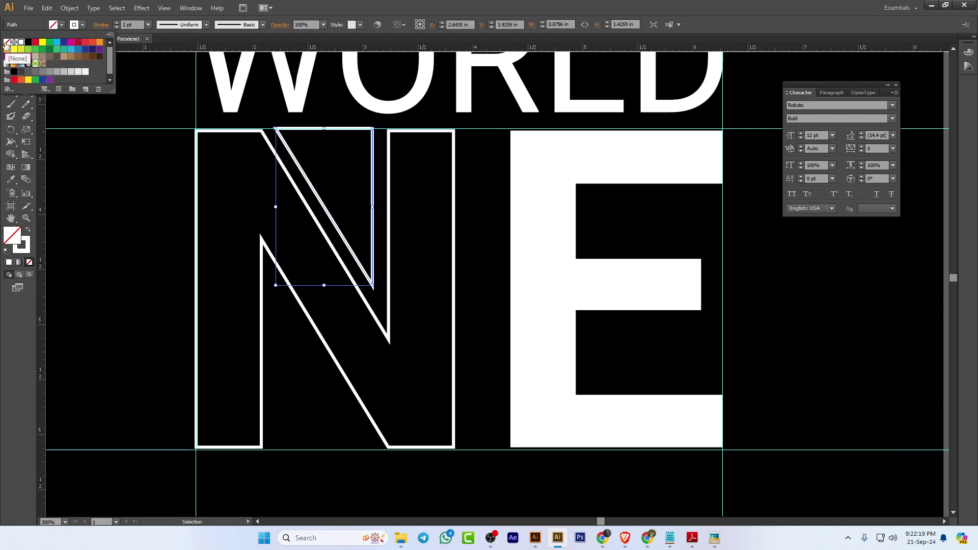
click(7, 43)
click(62, 26)
click(62, 26)
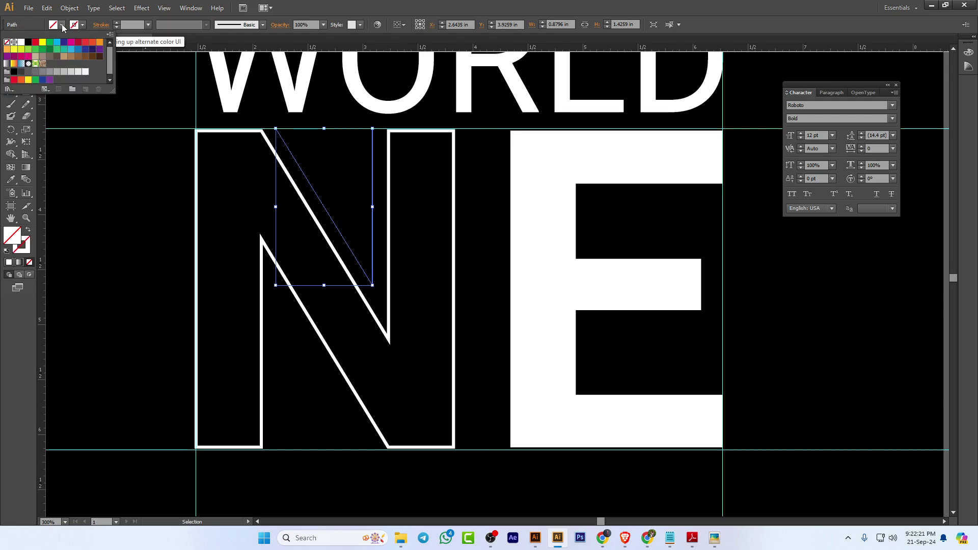
click(100, 42)
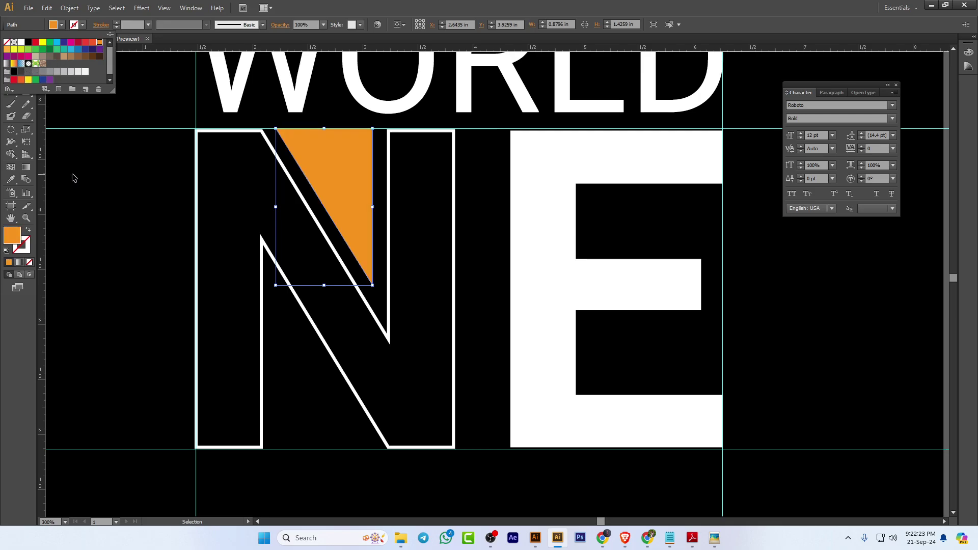
click(18, 60)
click(90, 212)
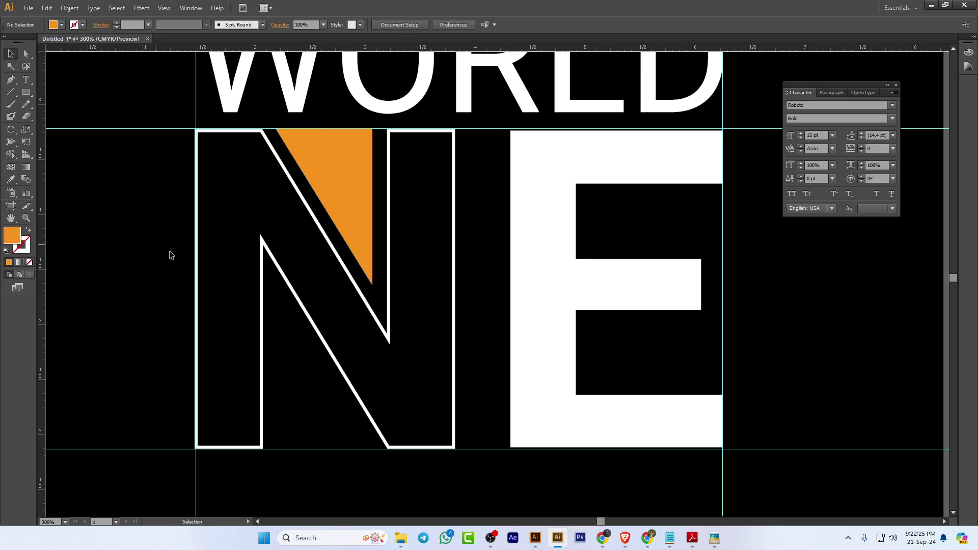
Duplicate the orange triangle, rotate the copy 180° and fit it into the N's lower notch, aligned with the upper triangle
click(345, 219)
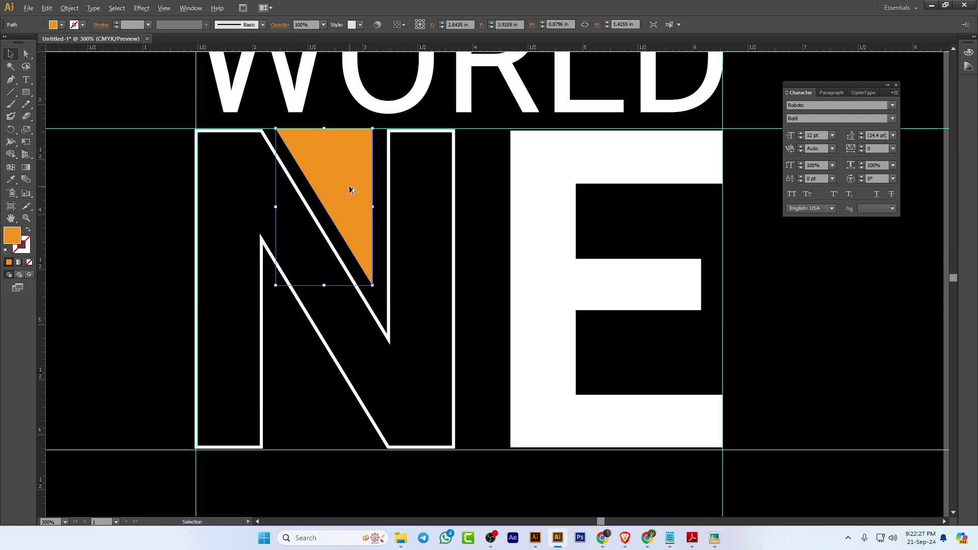
drag(351, 190, 458, 286)
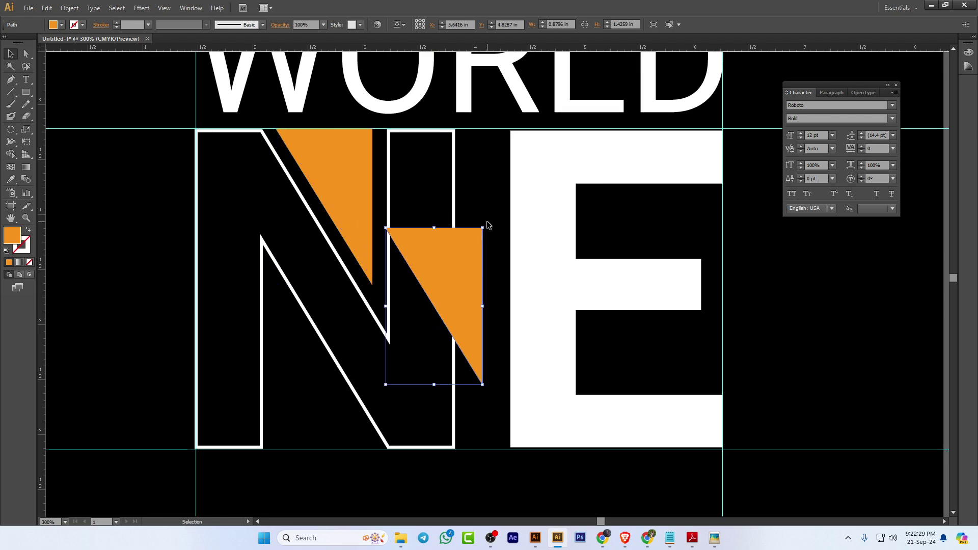
drag(489, 231, 387, 383)
drag(405, 341, 291, 405)
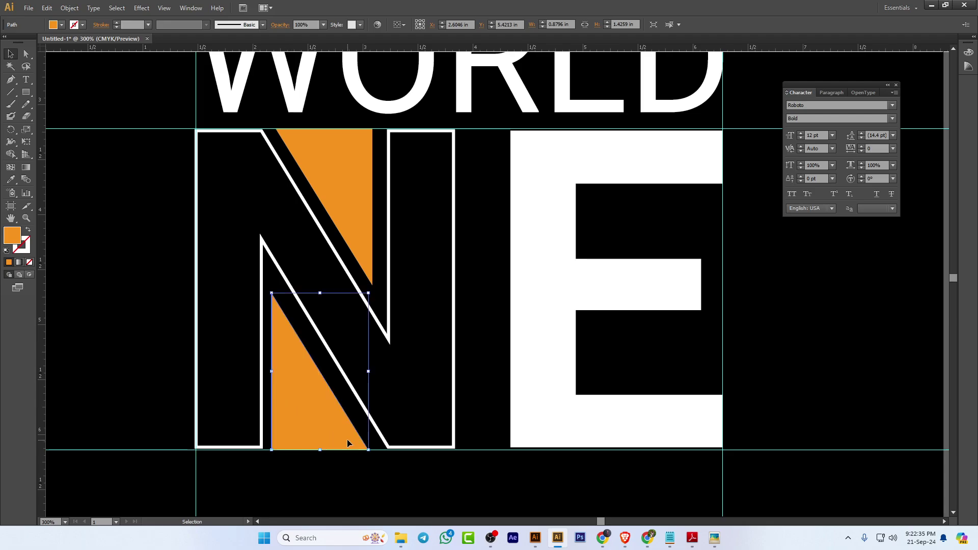
key(Right)
key(Right)
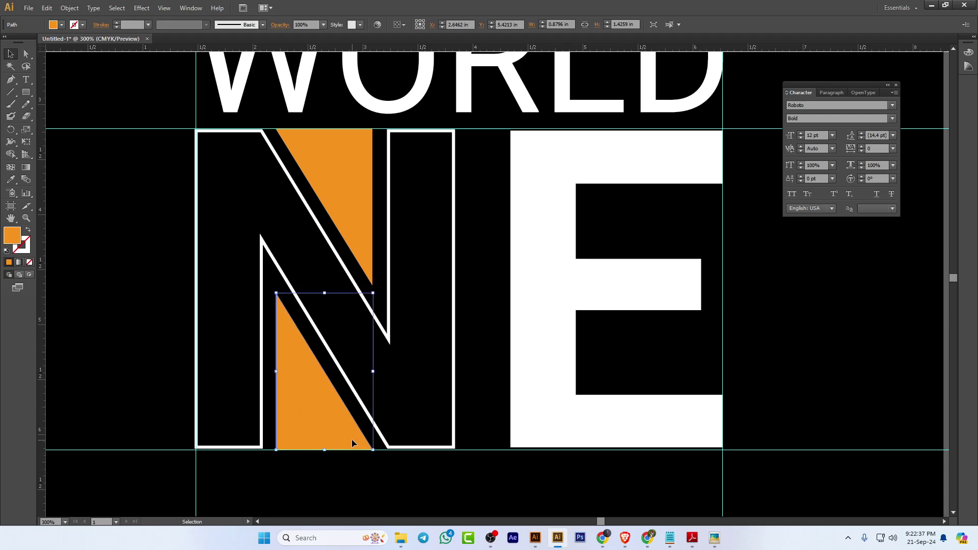
click(423, 499)
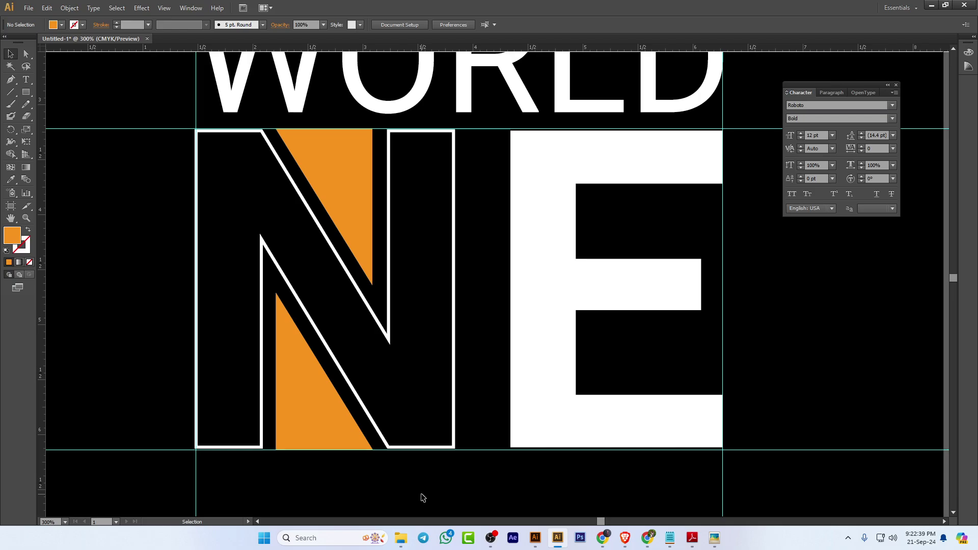
Set the ED text to Roboto Bold and move it directly beneath NE near the left vertical guide
drag(552, 414, 539, 295)
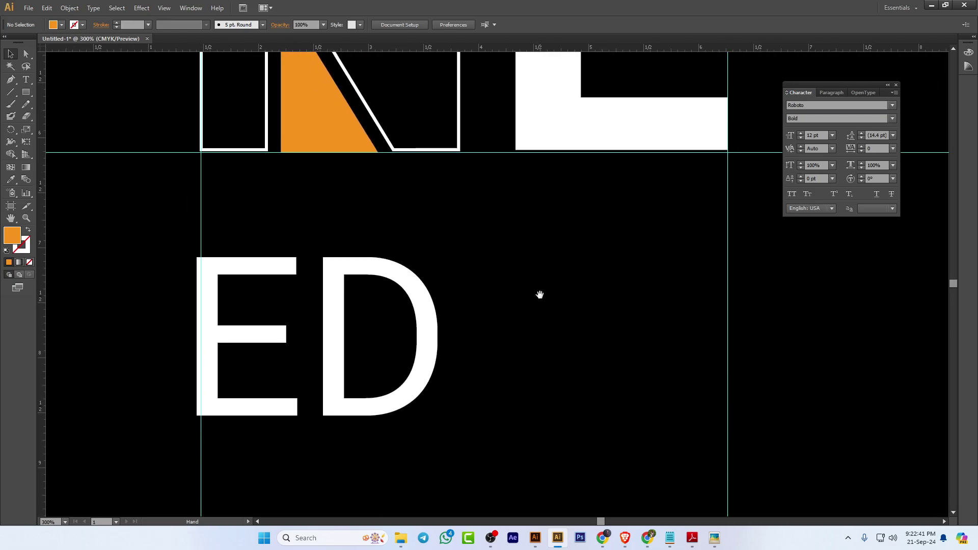
click(378, 273)
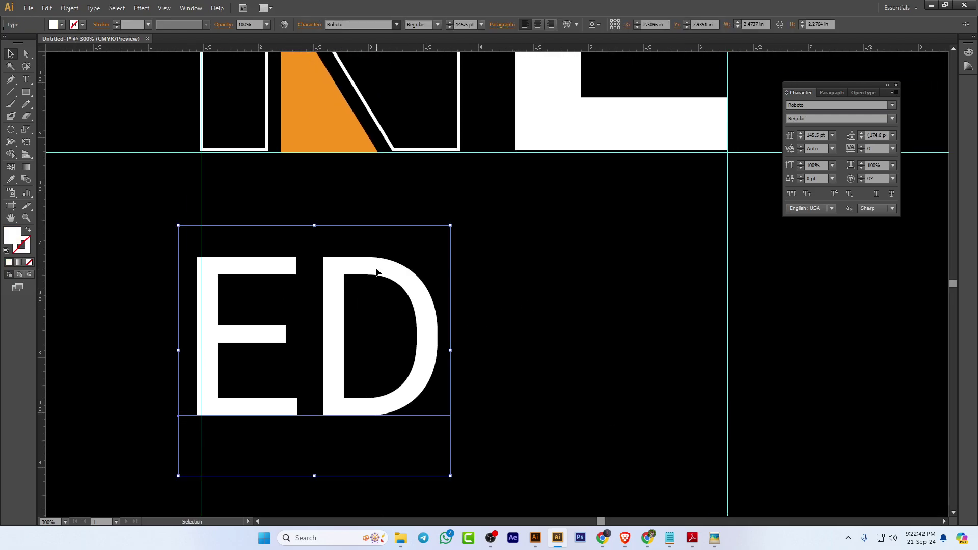
click(896, 121)
click(810, 243)
drag(353, 312, 335, 237)
Convert ED to outlines and scale it to span both vertical guides, about 4.79 in wide
right_click(335, 237)
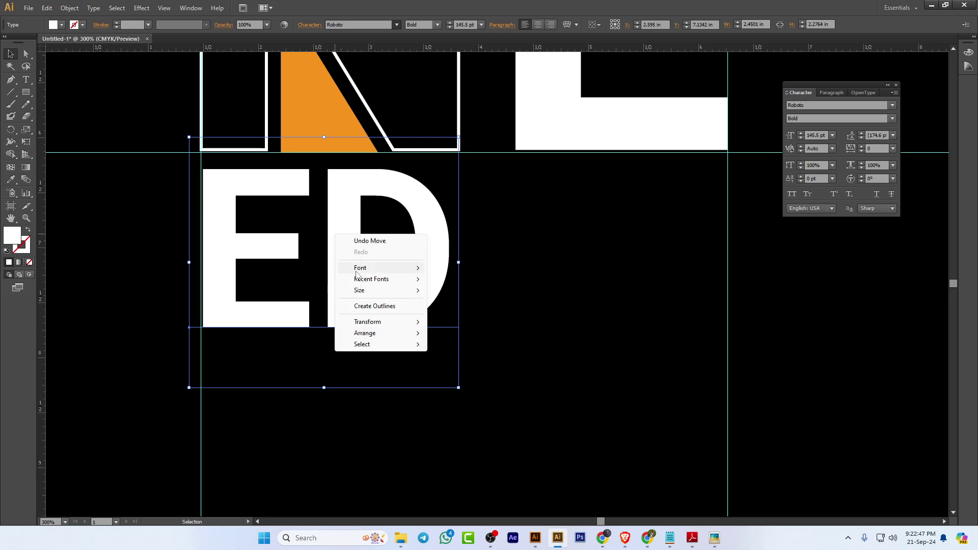
click(362, 307)
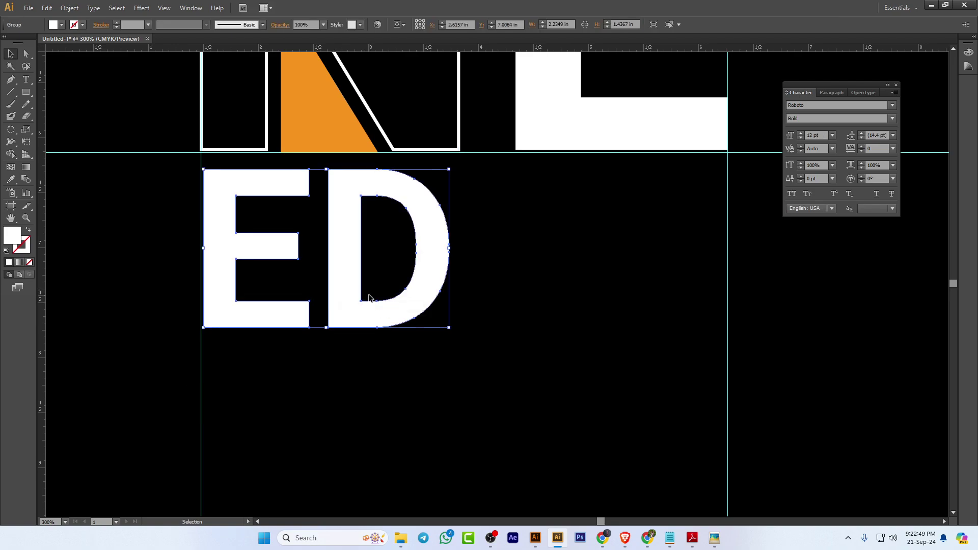
key(Left)
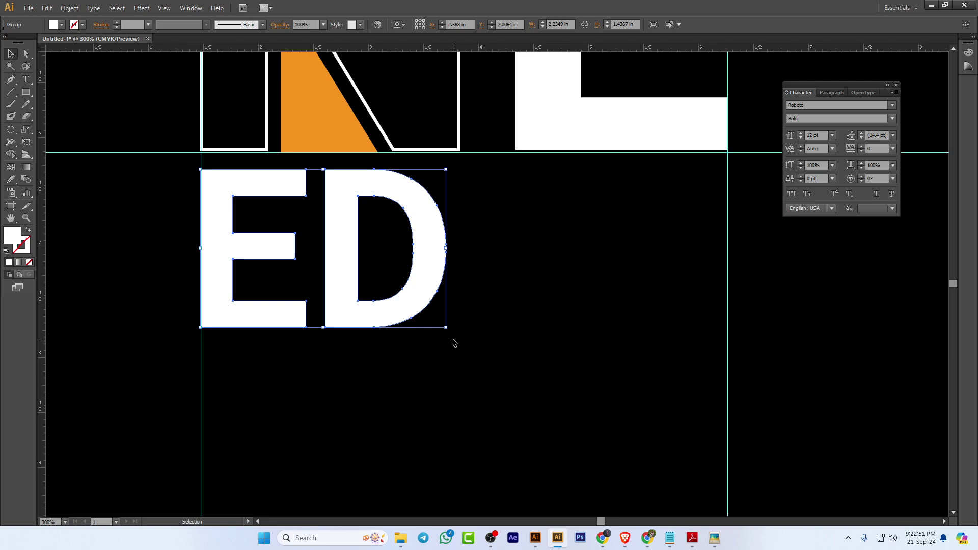
drag(446, 328, 735, 509)
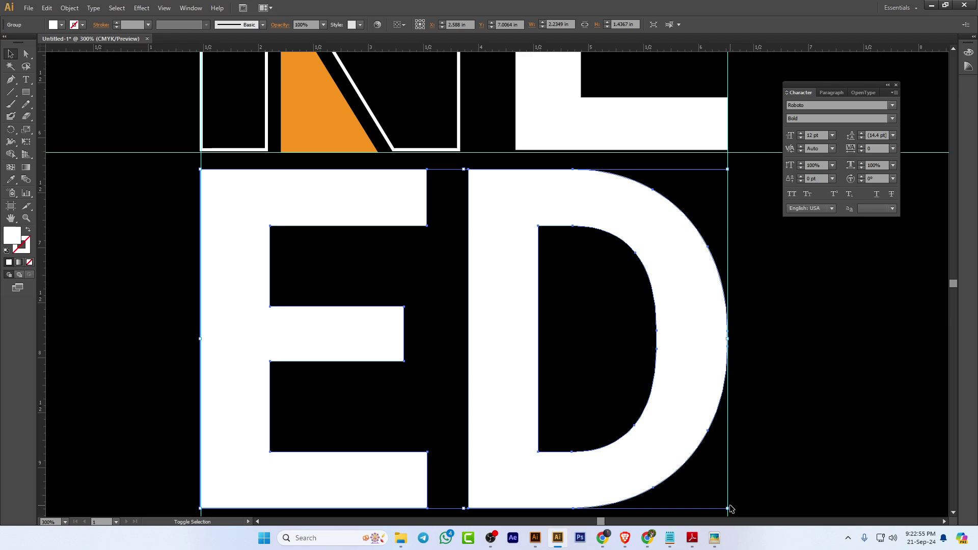
Ungroup the outlined ED into separate letters and deselect them
right_click(501, 294)
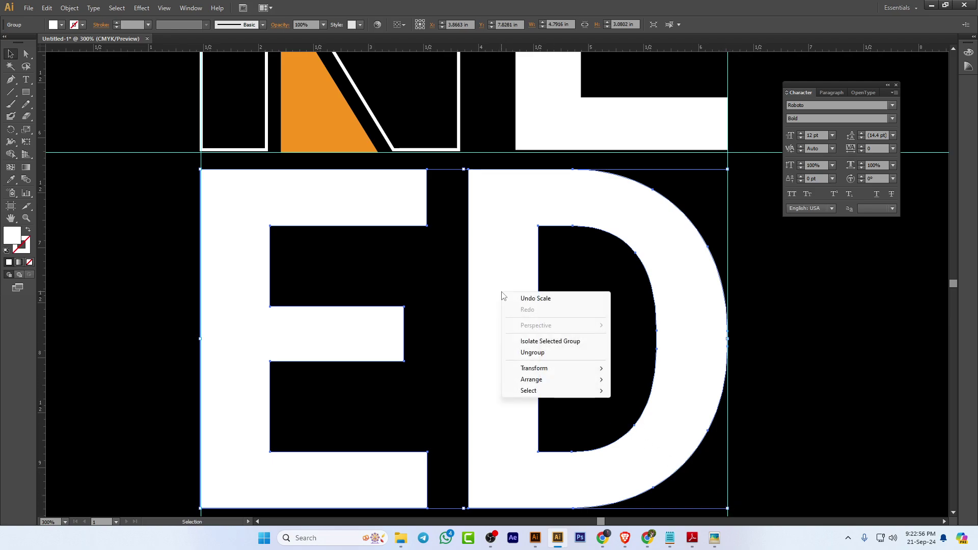
click(540, 352)
click(756, 342)
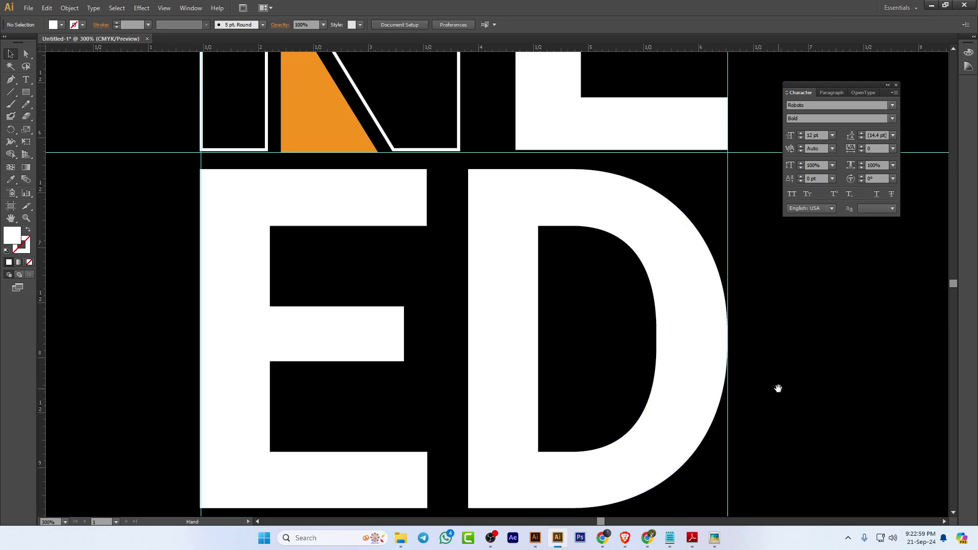
Remove the fill from the letter D and give it a white 2 pt stroke
drag(778, 388, 662, 266)
click(563, 258)
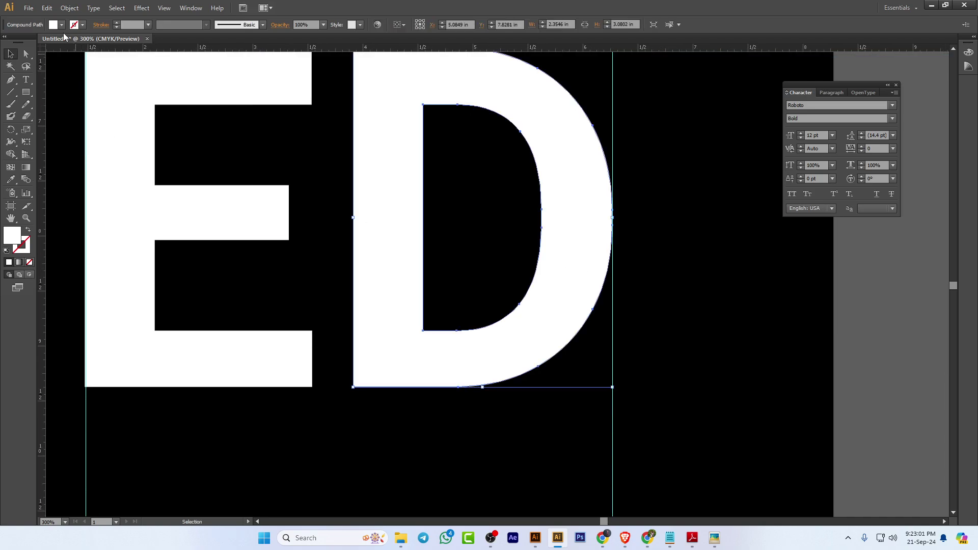
click(62, 24)
click(7, 42)
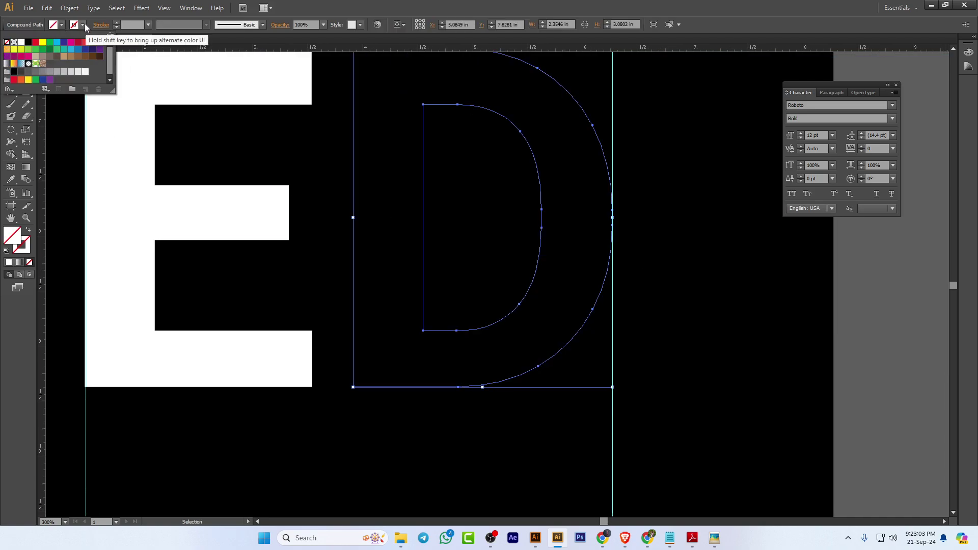
click(83, 25)
click(21, 42)
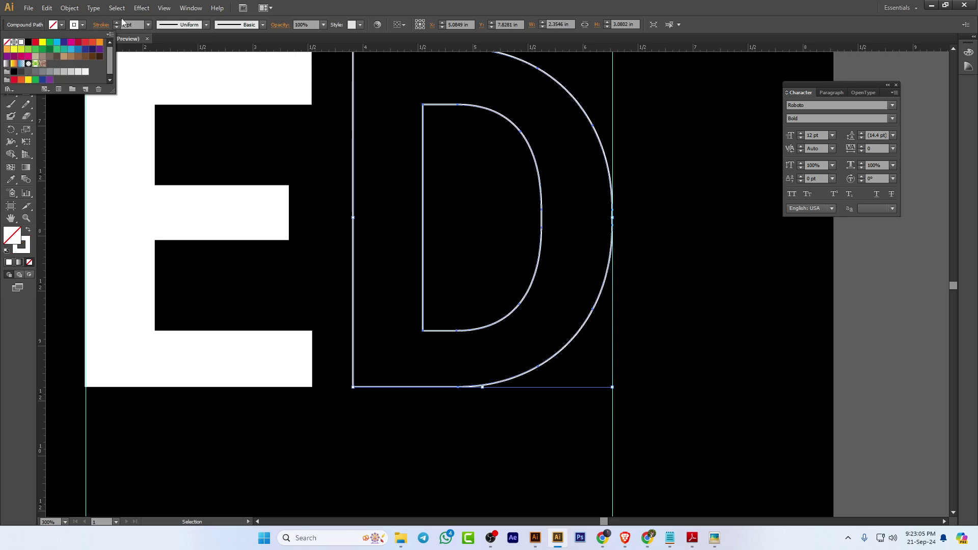
click(122, 21)
click(117, 22)
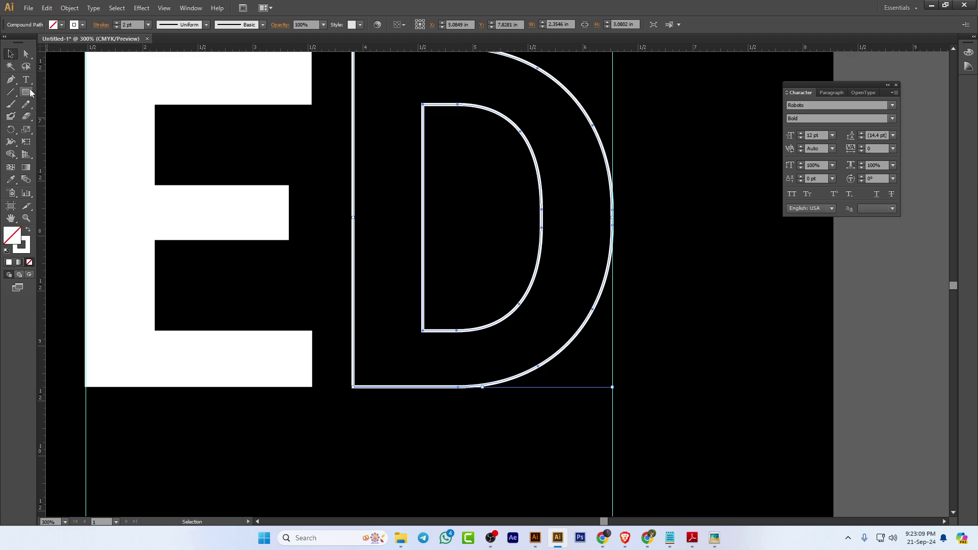
Add a separate 12 pt Roboto Bold letter D to the right of the outlined D and fill it with white
click(26, 79)
click(650, 272)
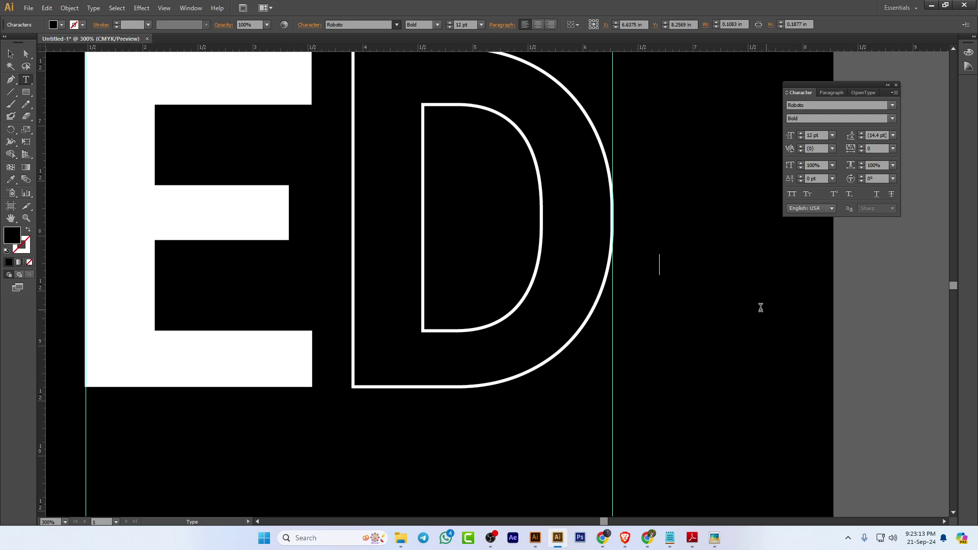
click(11, 53)
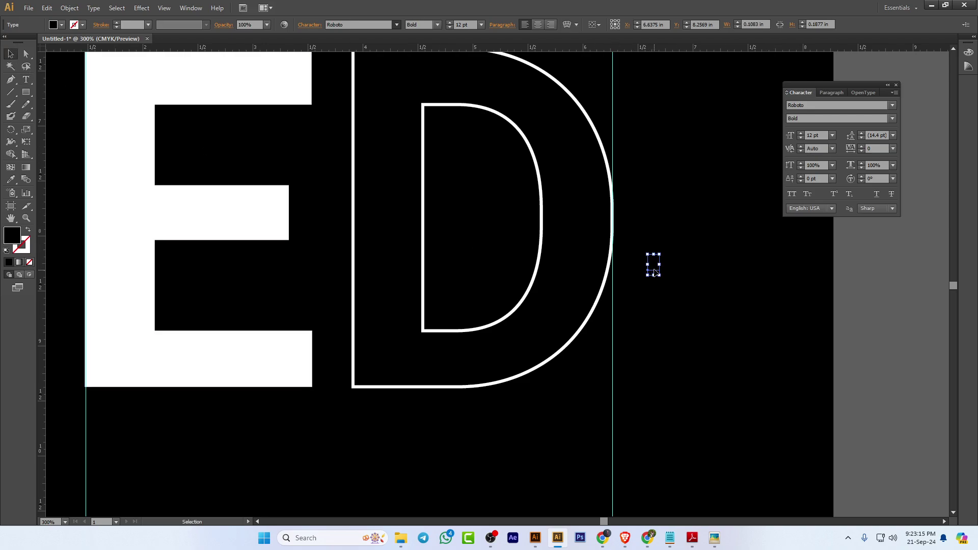
click(61, 25)
click(22, 43)
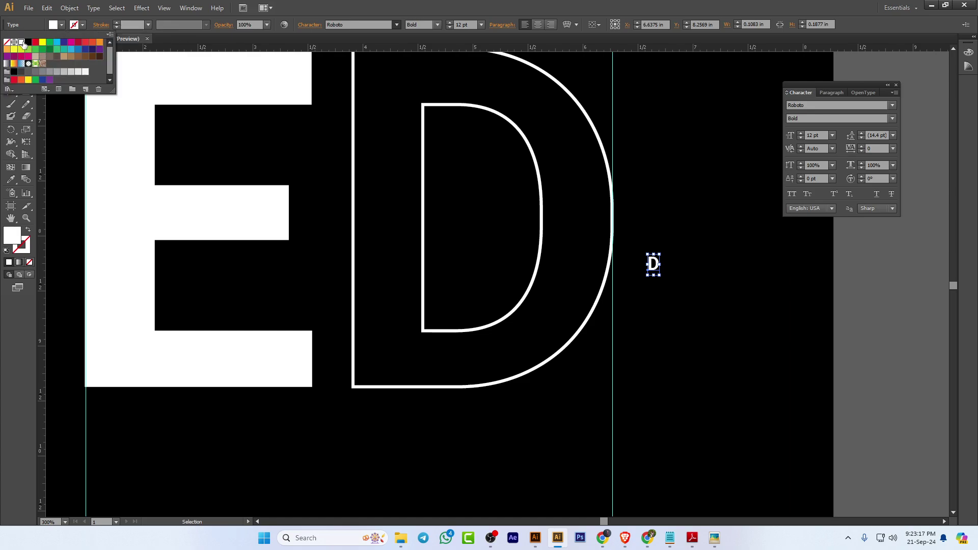
key(Escape)
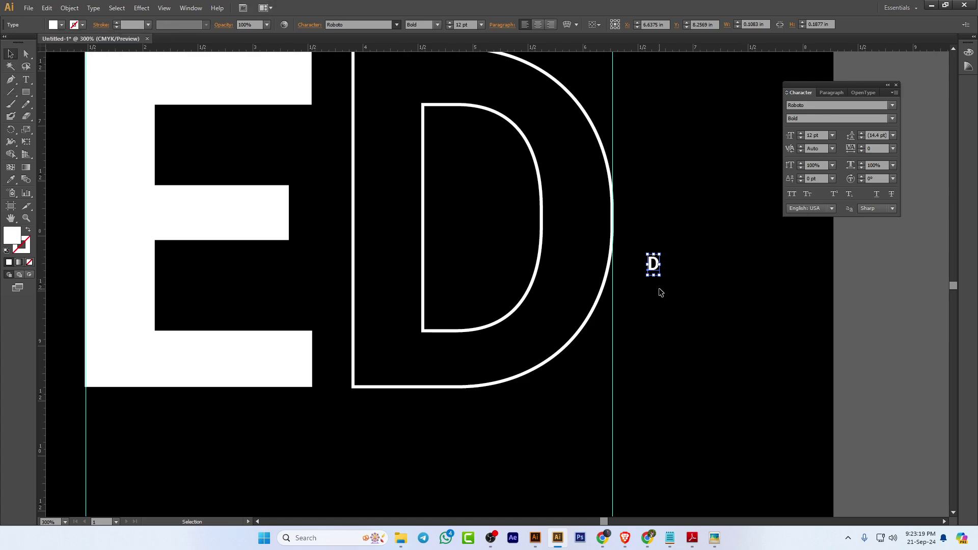
Enlarge the small letter D to about 47 pt inside the outlined D's counter and set its style to Black
drag(659, 275, 502, 257)
click(893, 122)
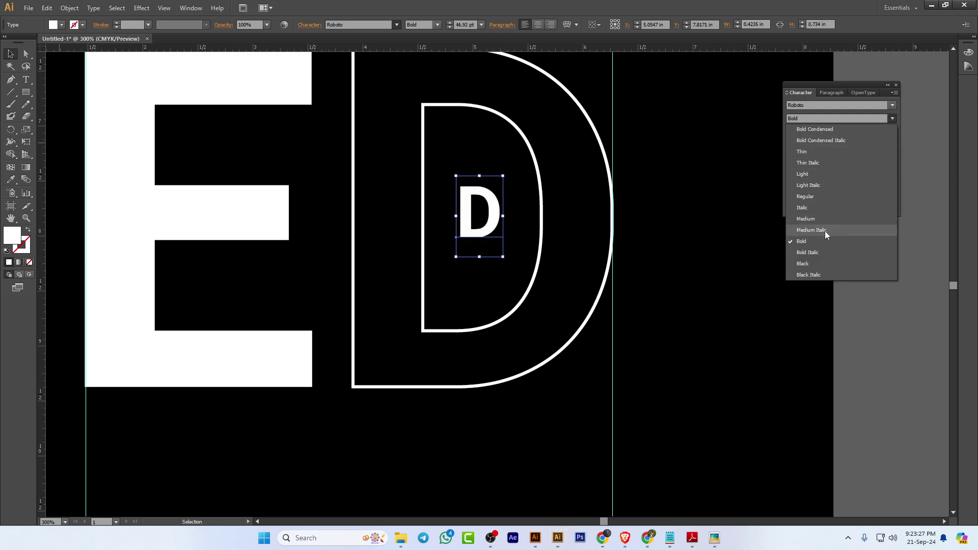
click(808, 265)
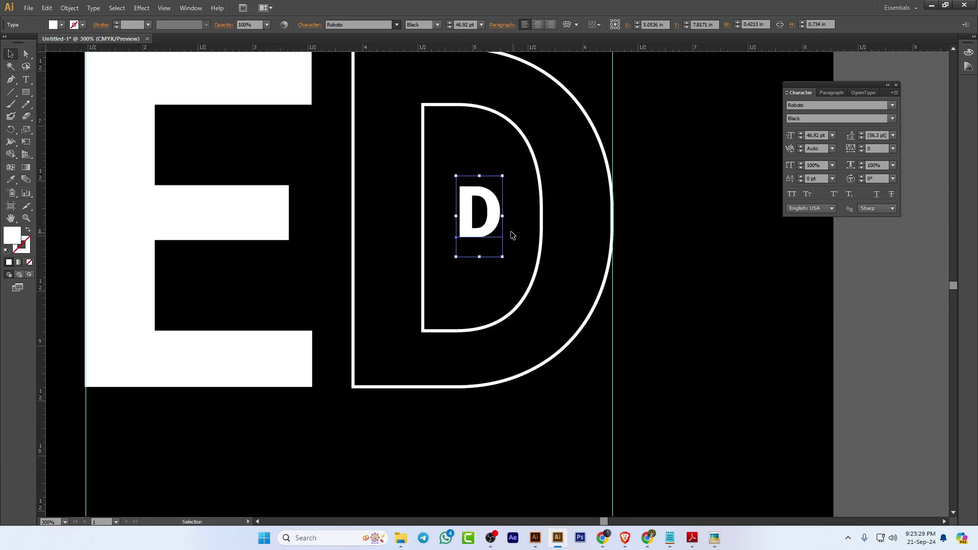
Convert the small D to outlines and merge it with its counter into a solid shape using the Shape Builder tool
right_click(489, 200)
click(505, 269)
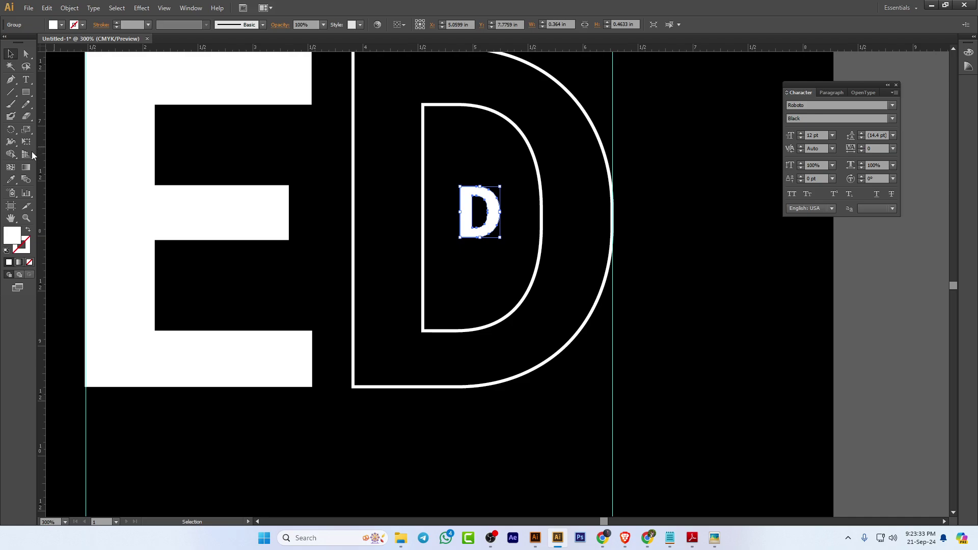
click(8, 160)
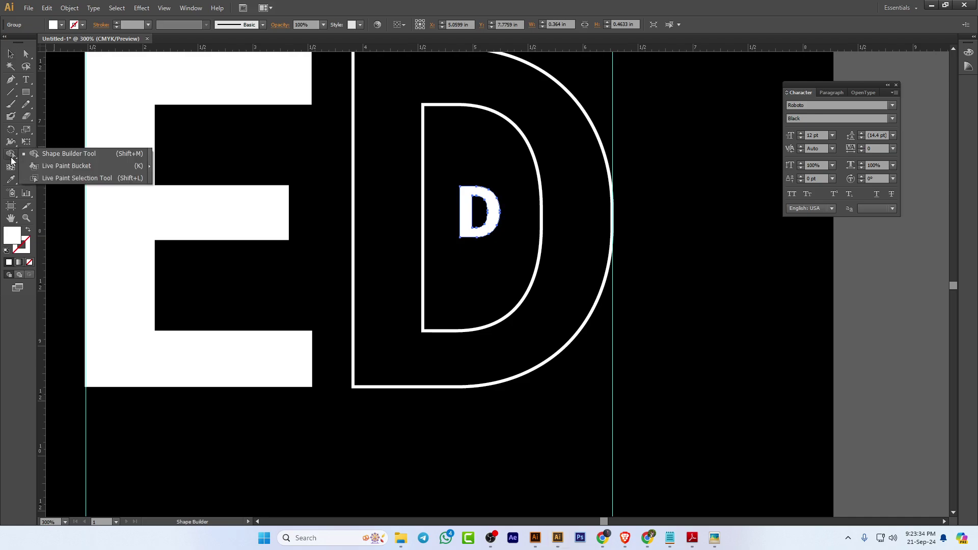
click(57, 154)
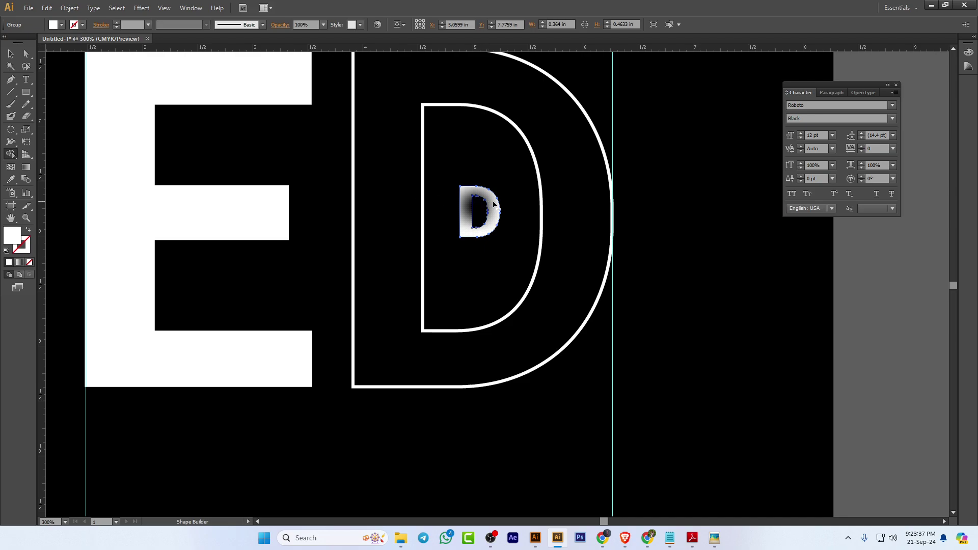
drag(496, 203, 462, 234)
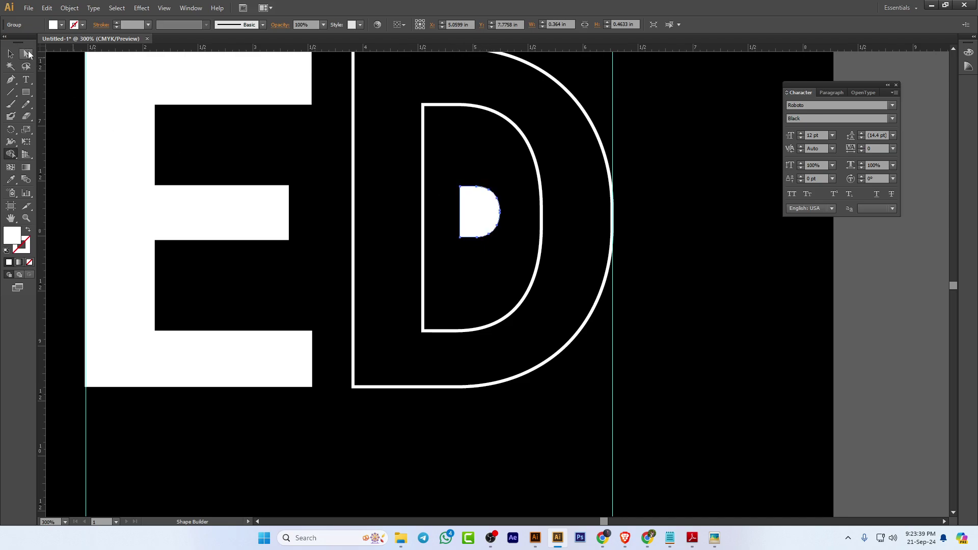
click(11, 54)
click(759, 302)
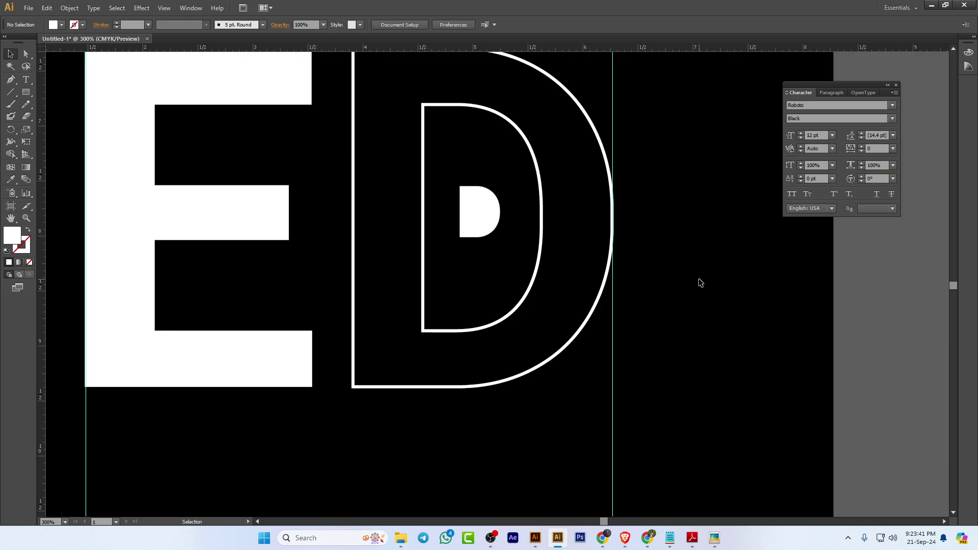
Enlarge the solid D shape around its centre within the outlined D's counter and deselect it
key(ctrl+1)
click(484, 262)
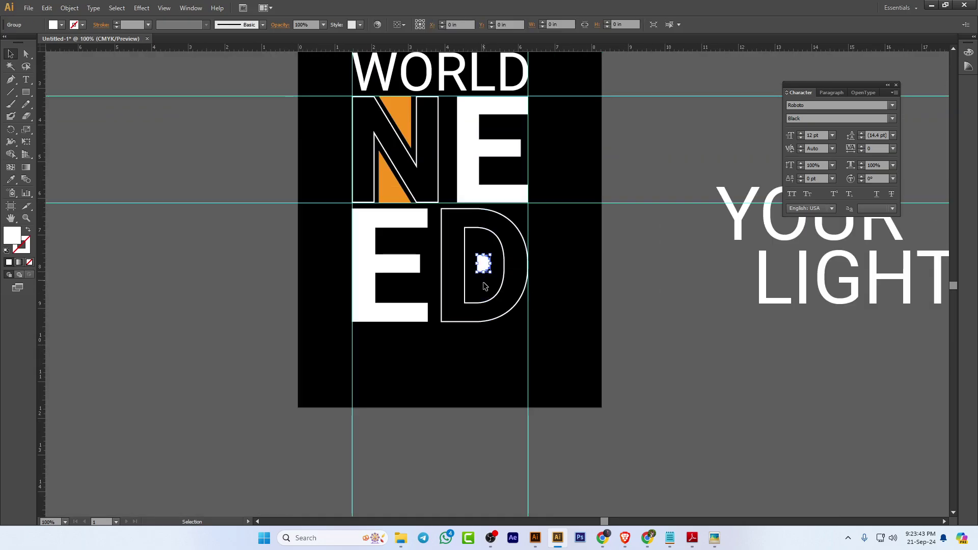
drag(489, 274, 495, 278)
click(672, 310)
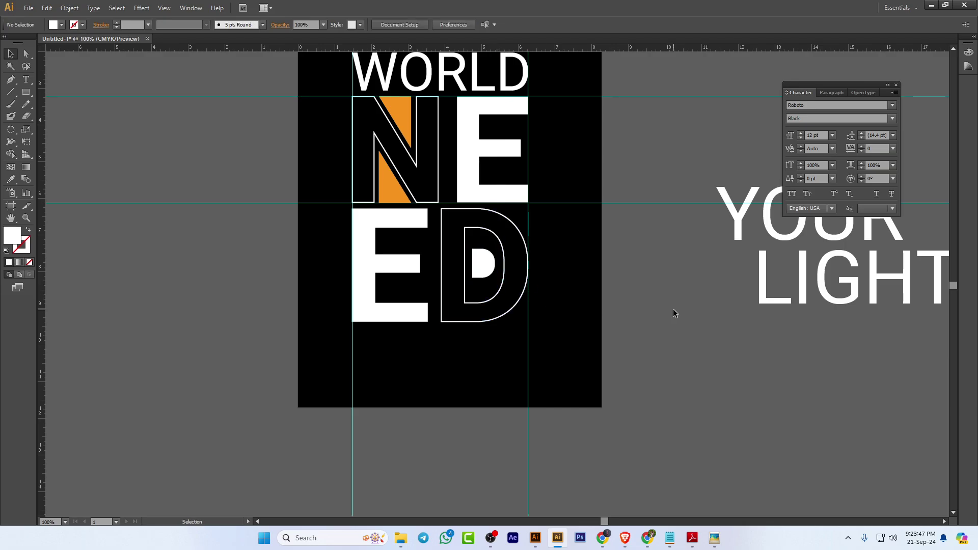
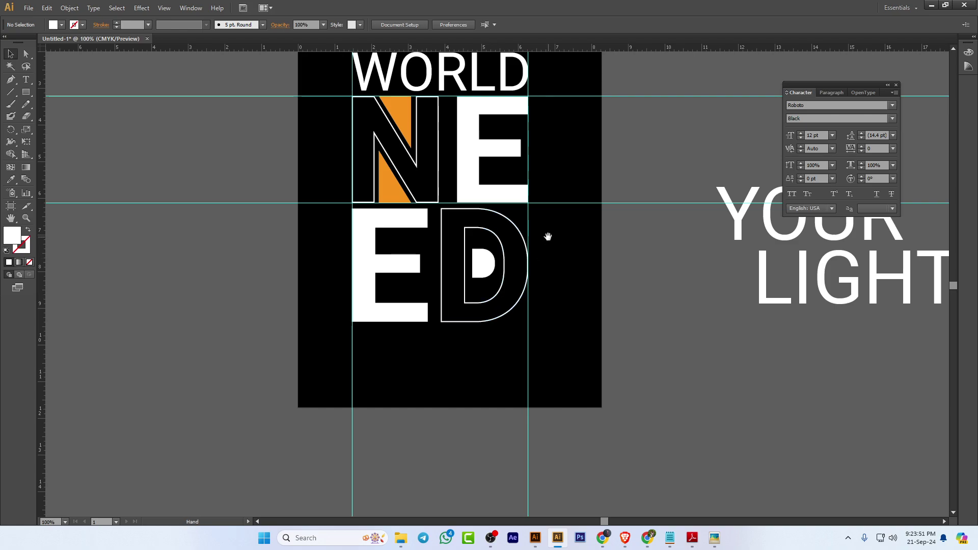
Group the E, outlined D and solid inner shape together, and do the same for the N and E row above
drag(548, 238, 461, 276)
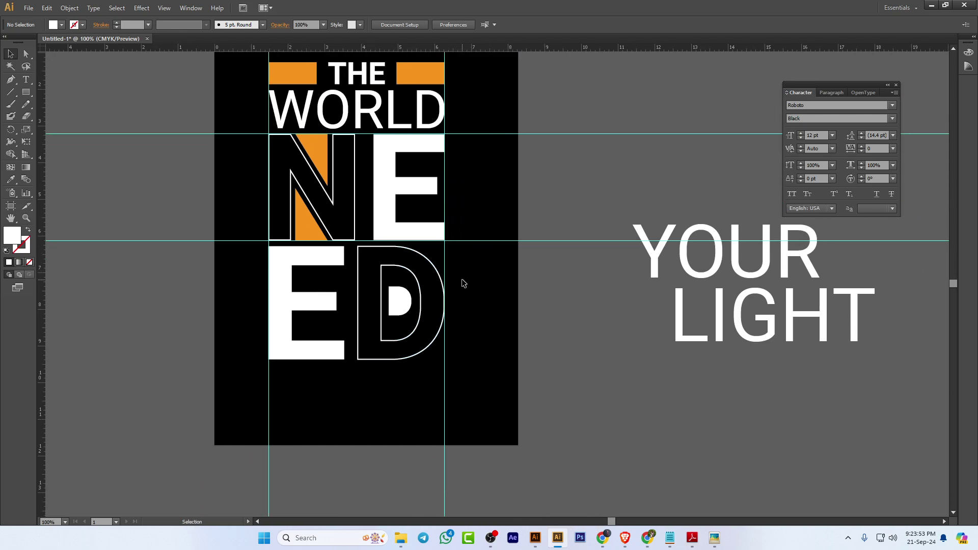
key(a)
drag(410, 385, 297, 277)
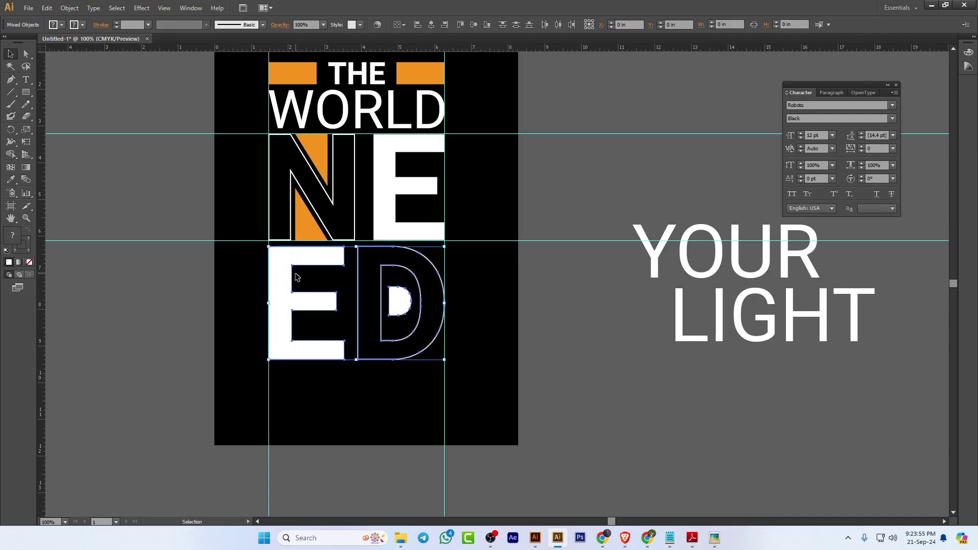
key(v)
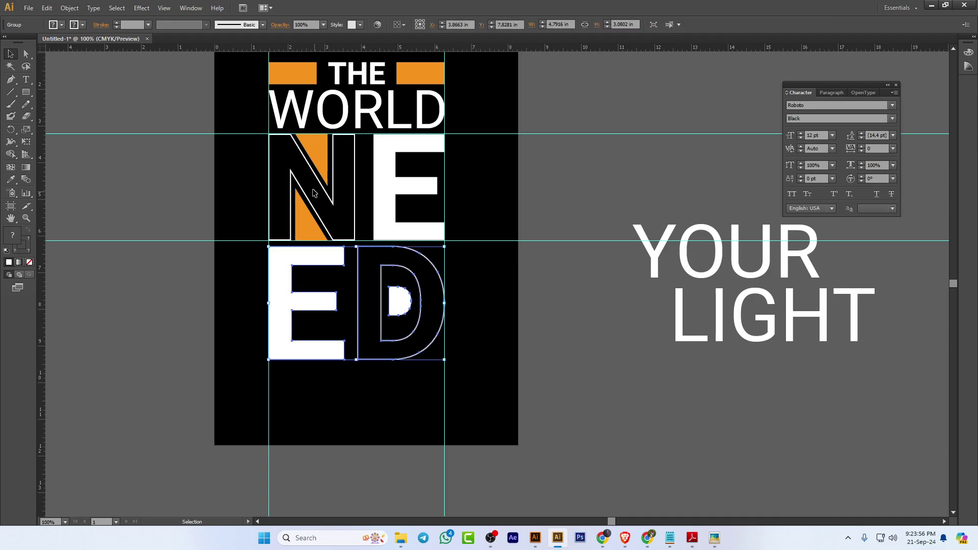
click(189, 155)
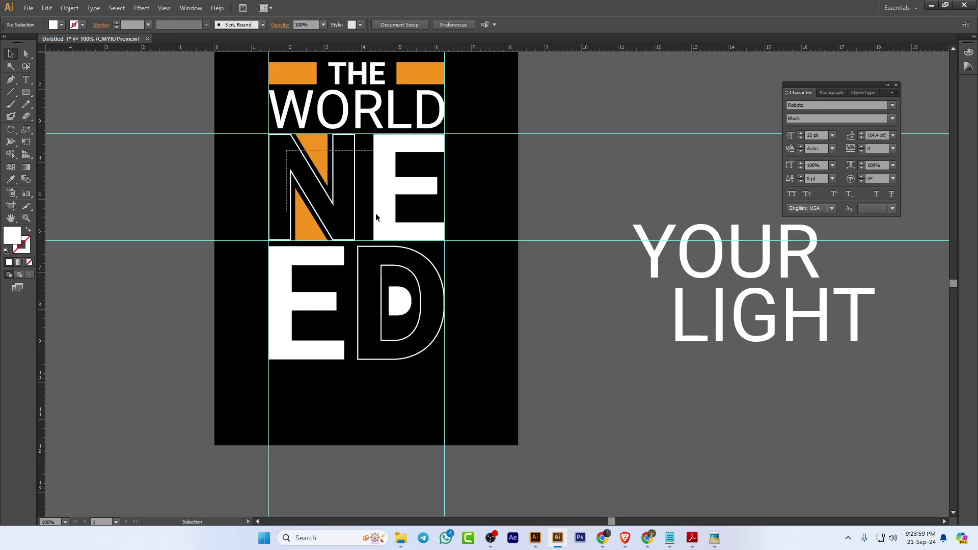
drag(405, 227, 407, 229)
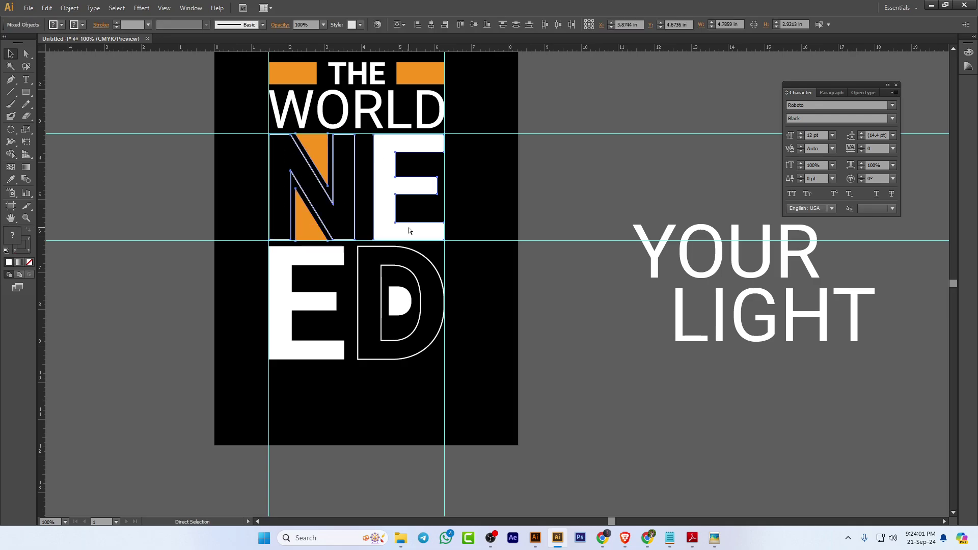
click(611, 364)
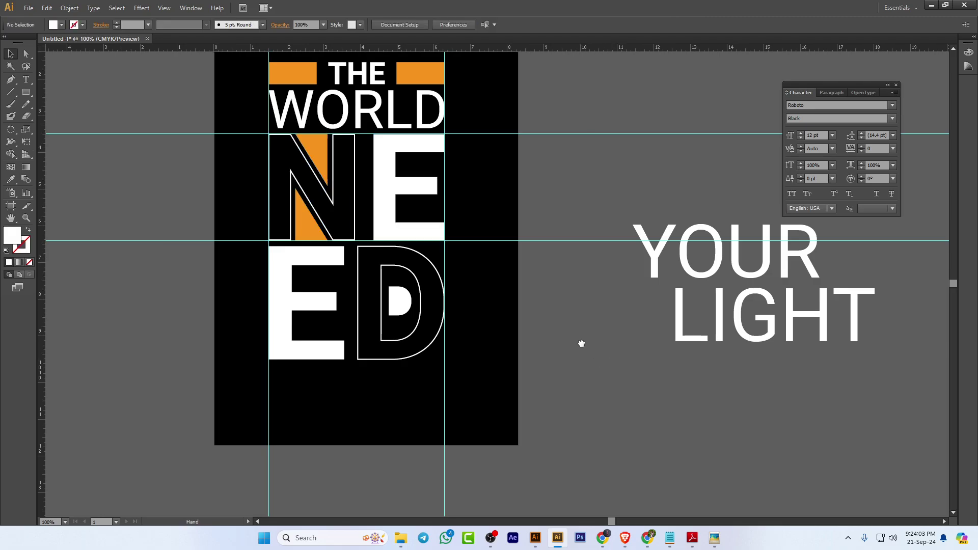
Place the word YOUR under the ED row, starting at the first vertical guide, and scale it to about 82 pt
scroll(445, 318, down, 3)
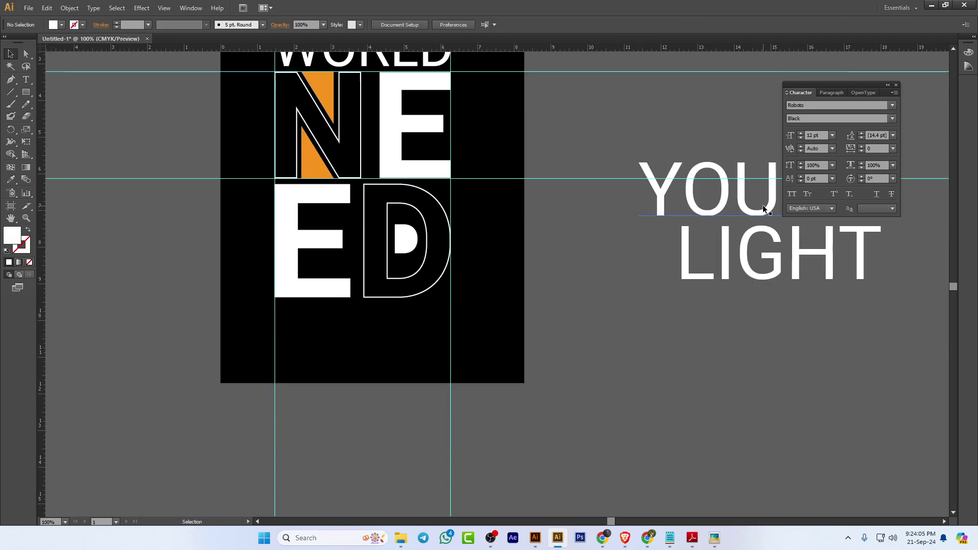
click(744, 207)
drag(744, 206, 381, 346)
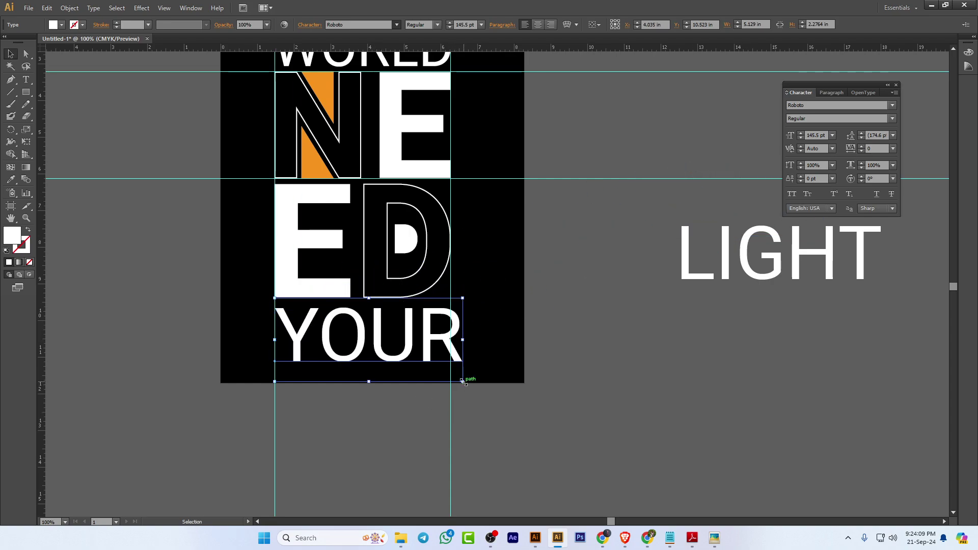
mouse_move(463, 381)
mouse_down()
mouse_move(456, 373)
mouse_move(465, 379)
mouse_up()
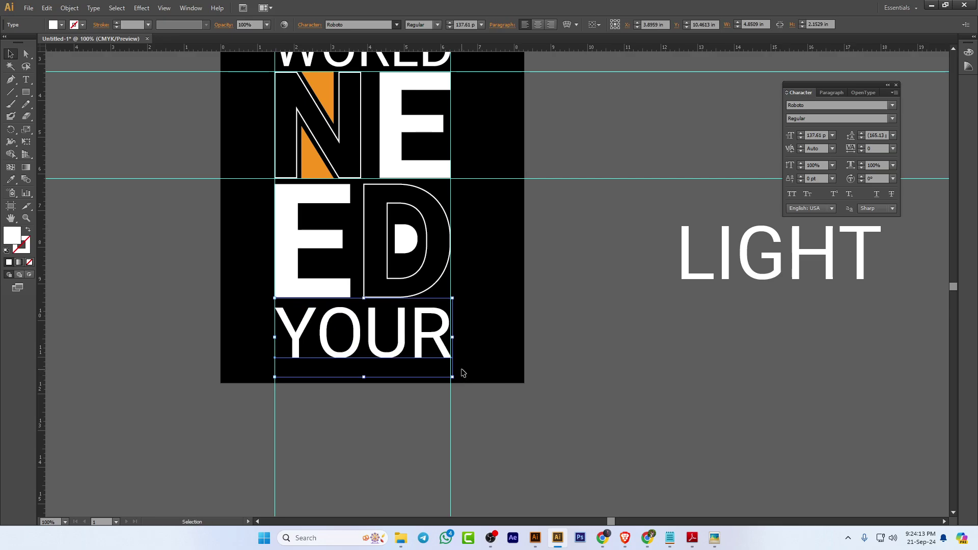
drag(454, 377, 382, 346)
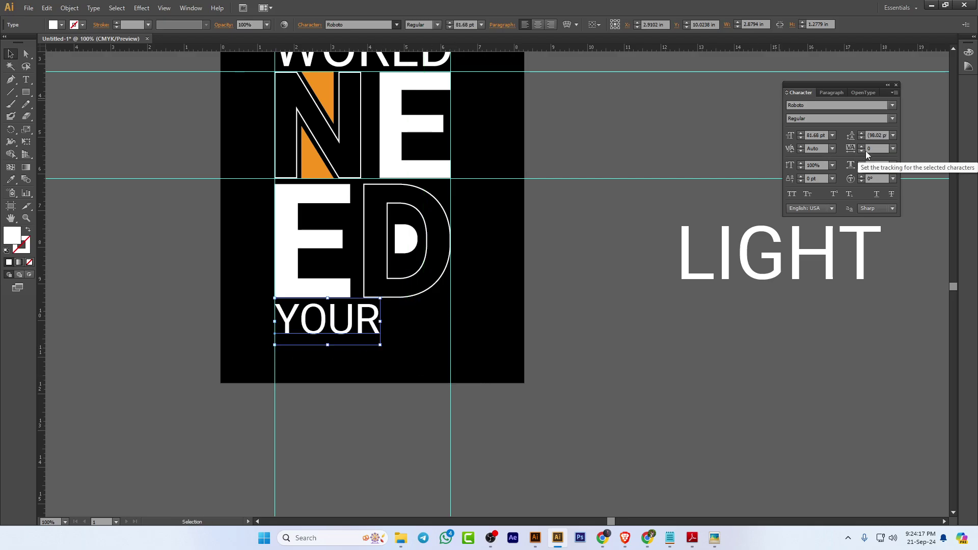
Try widening the tracking of YOUR so its letters span both vertical guides, and reset the tracking to 0
scroll(886, 148, up, 20)
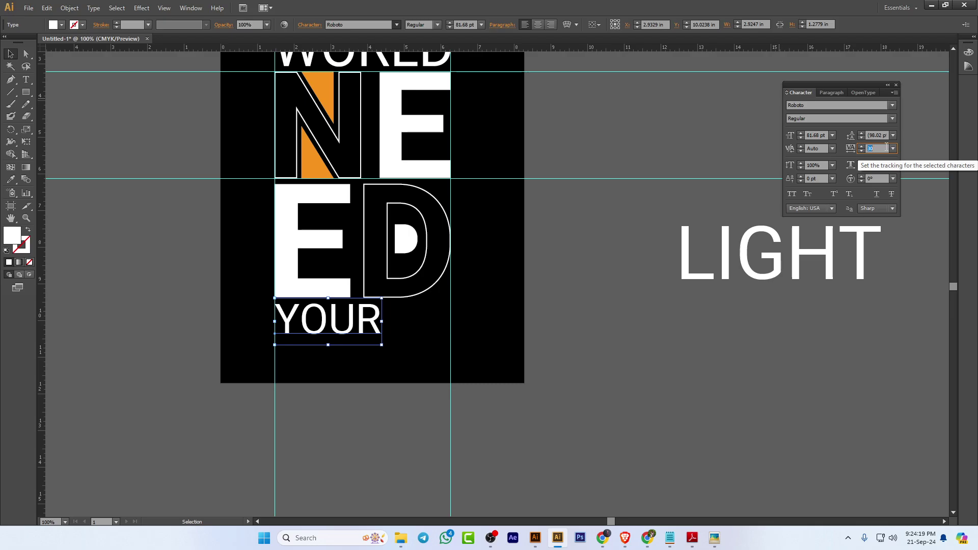
scroll(886, 148, up, 20)
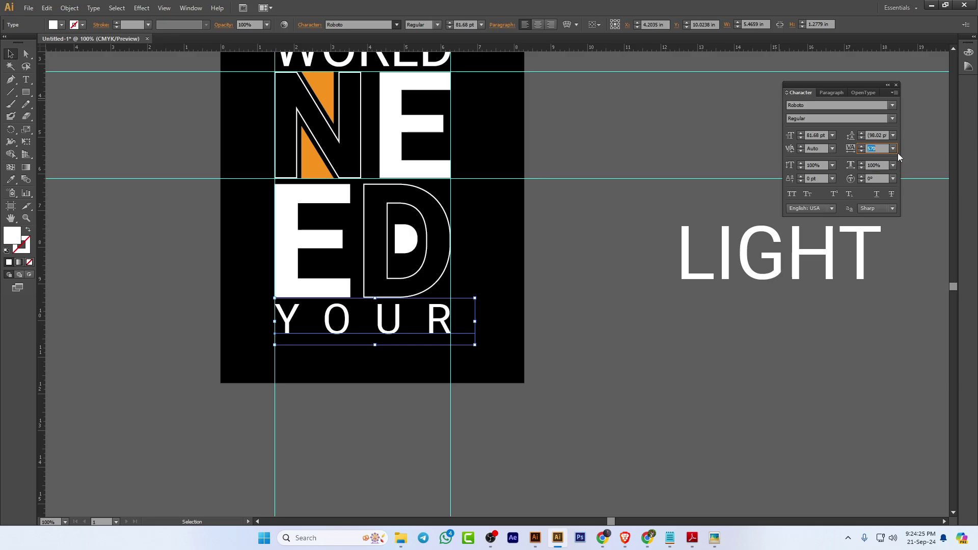
click(893, 148)
click(901, 230)
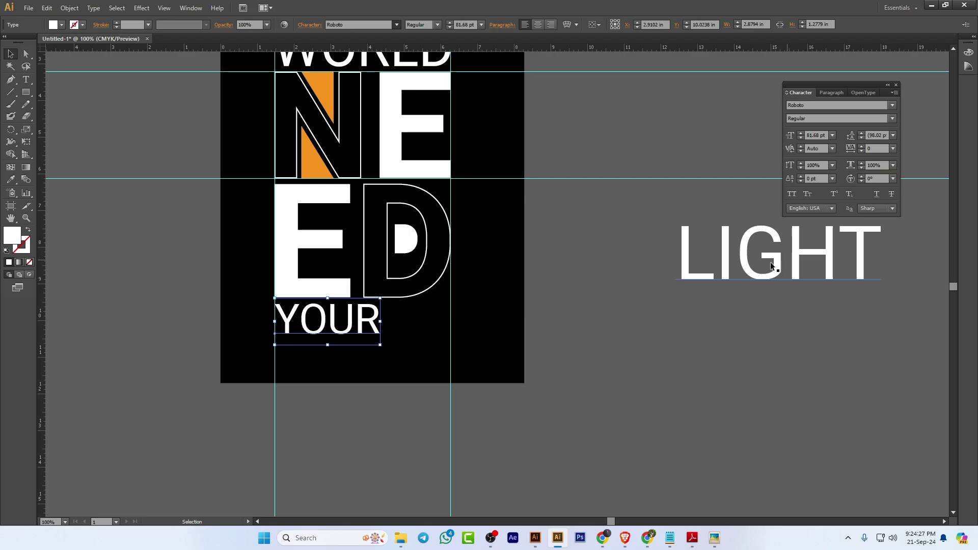
Move YOUR to roughly midway between the vertical guides, slightly below the ED row, and deselect it
drag(367, 332, 401, 335)
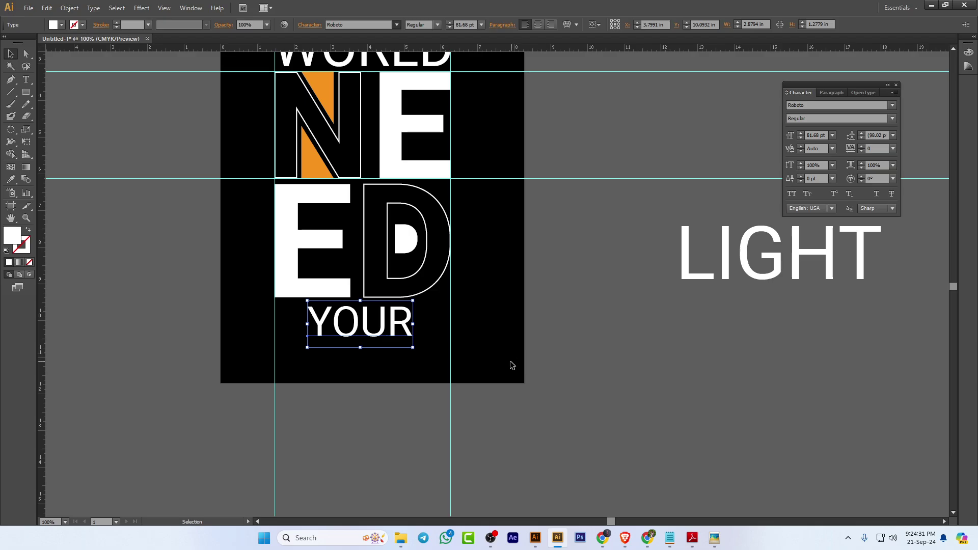
right_click(390, 324)
click(631, 290)
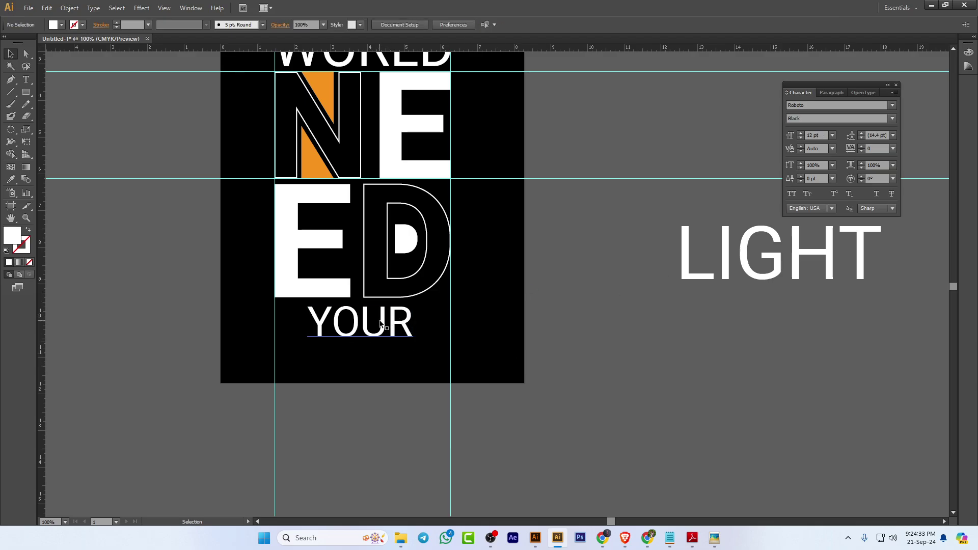
Set the style of YOUR to Roboto Bold and convert the word to outlines
click(359, 326)
click(891, 119)
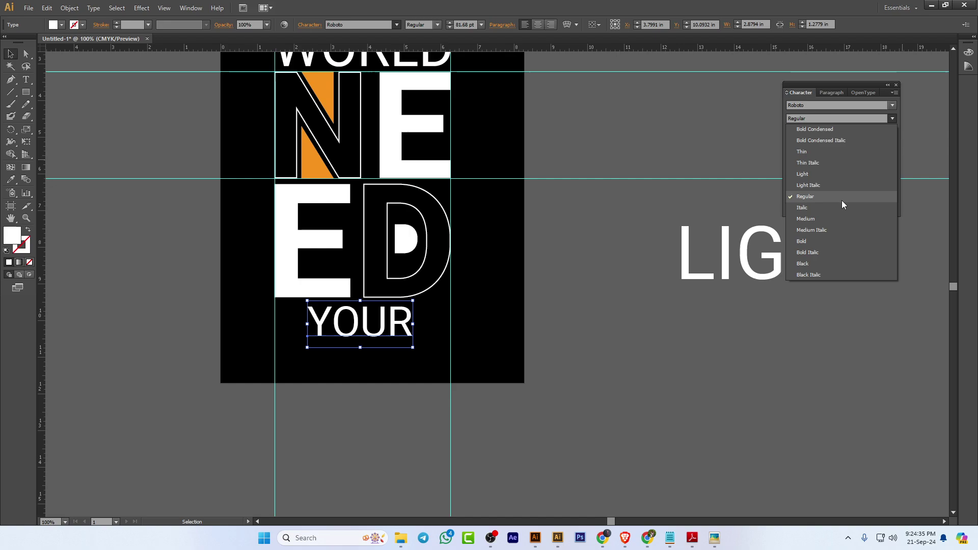
click(855, 229)
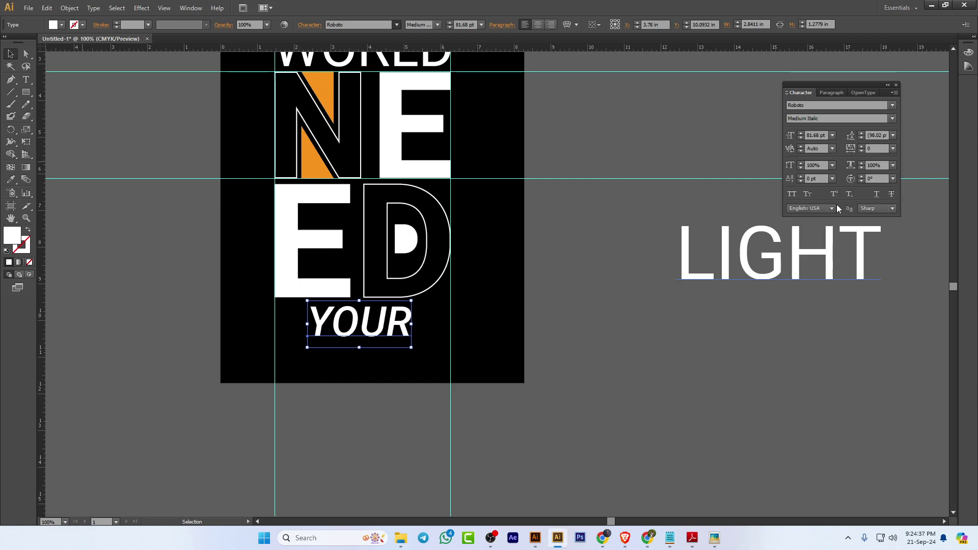
click(892, 119)
click(810, 251)
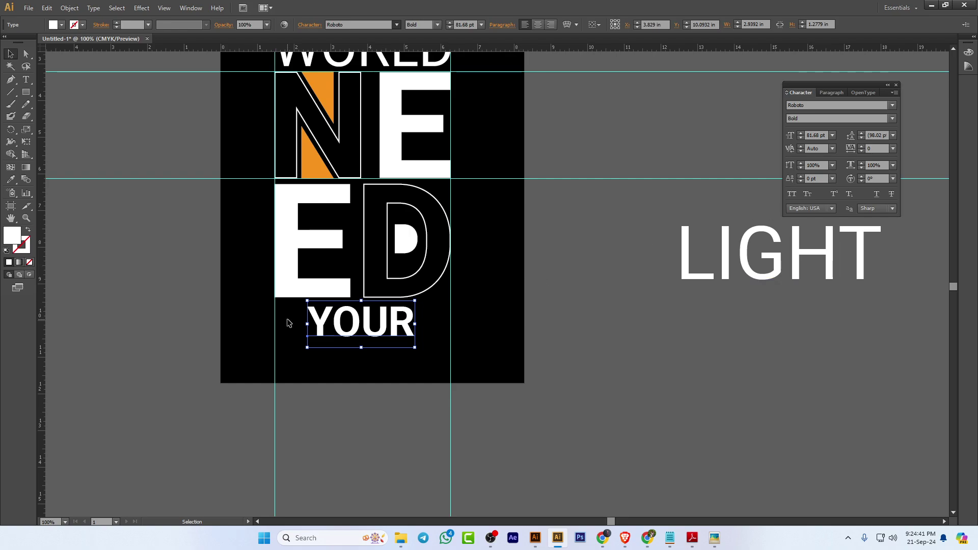
right_click(387, 318)
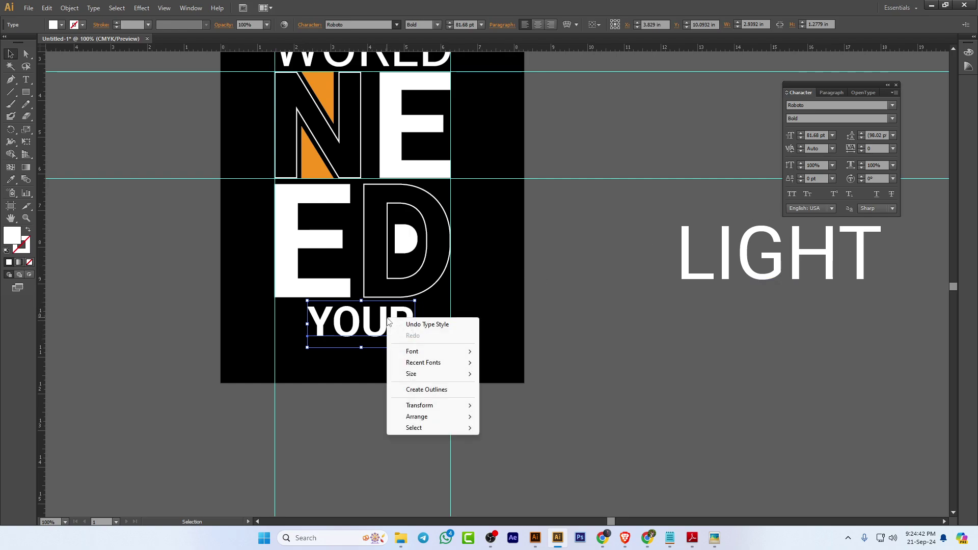
click(412, 389)
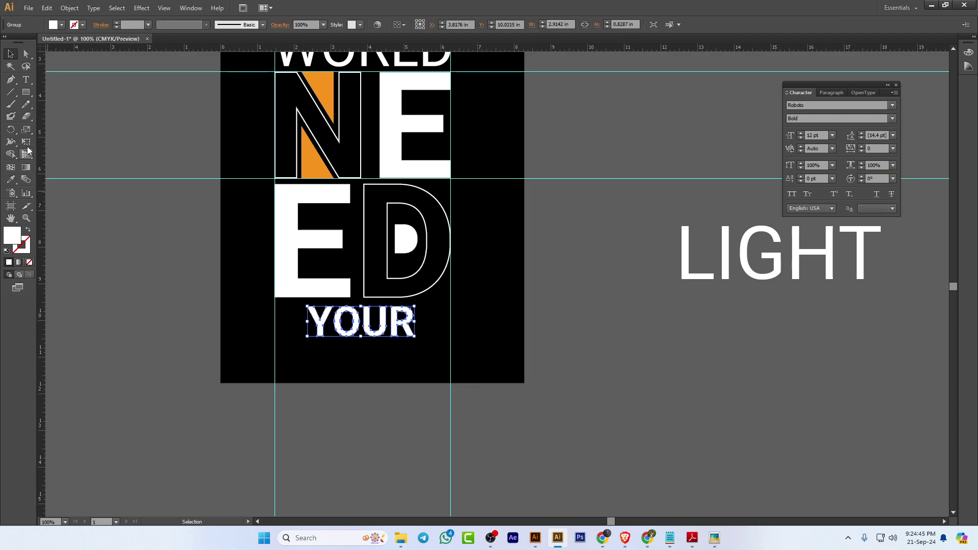
Draw a rectangle about 4.8 by 1.05 in over YOUR, spanning both guides, and fill it with the N's orange
click(26, 92)
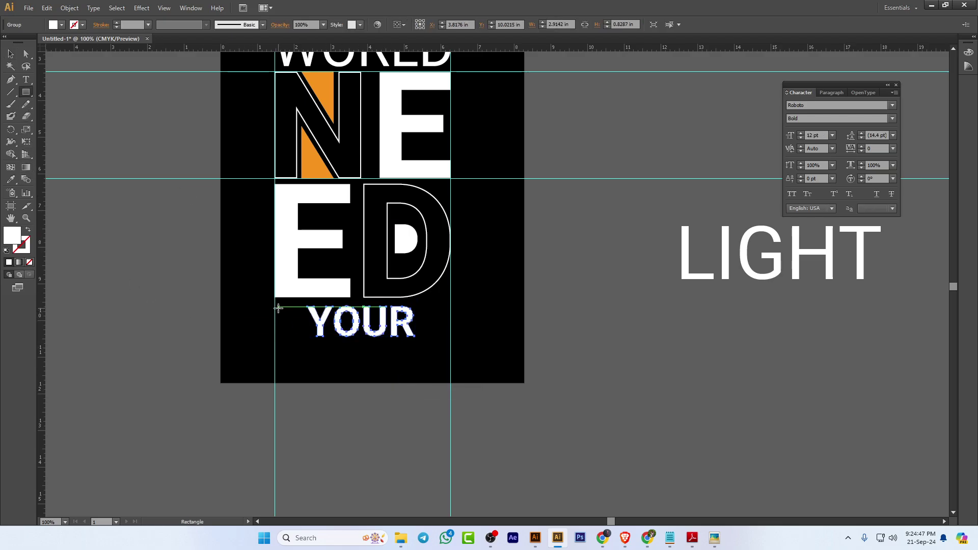
drag(275, 305, 451, 345)
click(11, 54)
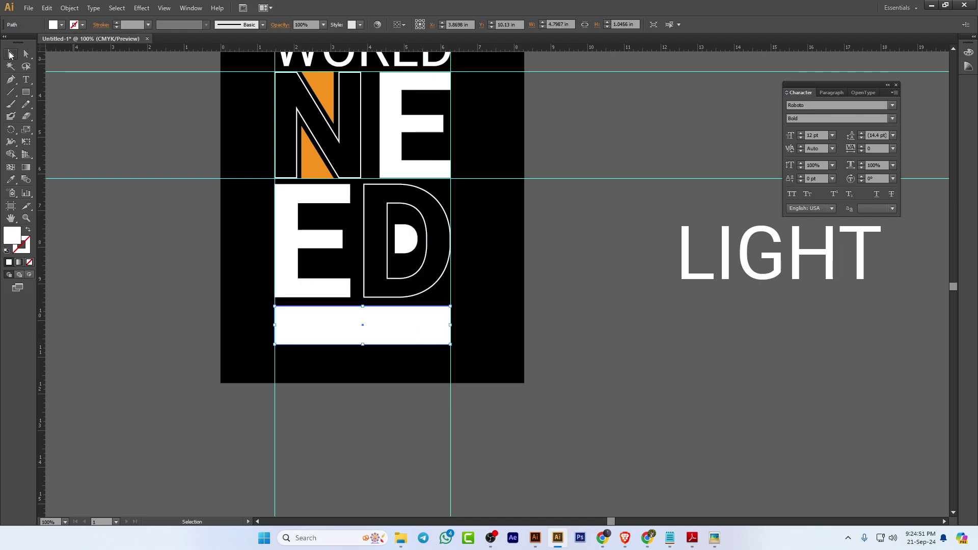
click(11, 179)
click(327, 82)
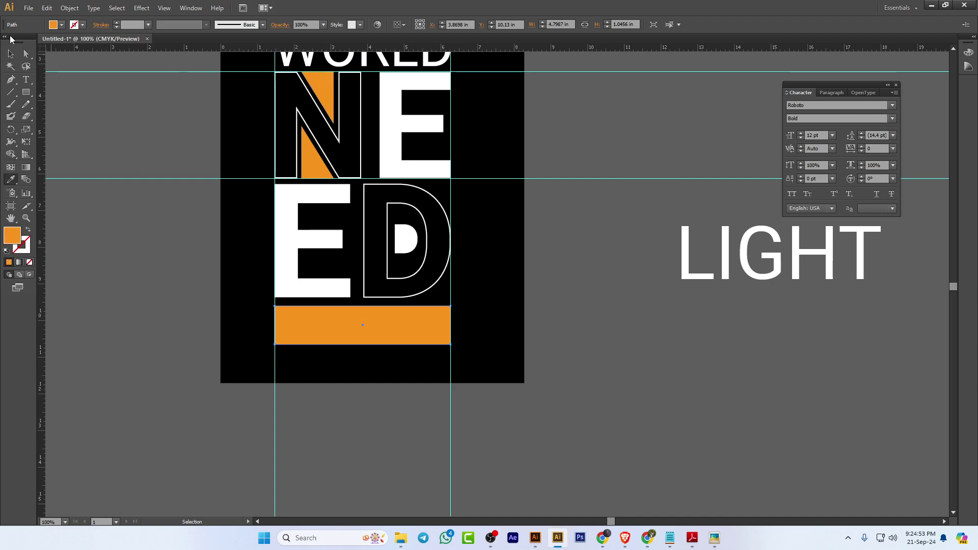
Send the orange rectangle backward in the stacking order until it sits behind YOUR
click(10, 54)
right_click(367, 333)
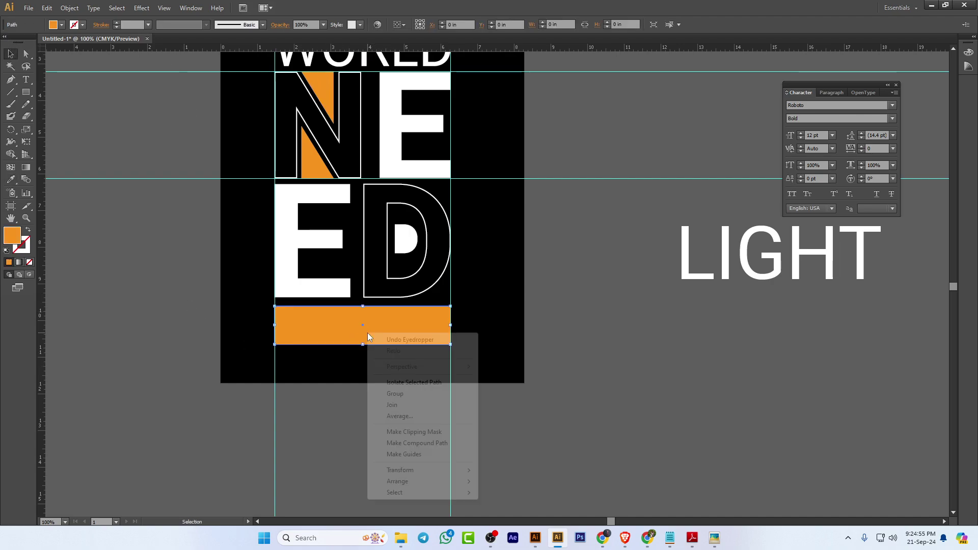
mouse_move(415, 481)
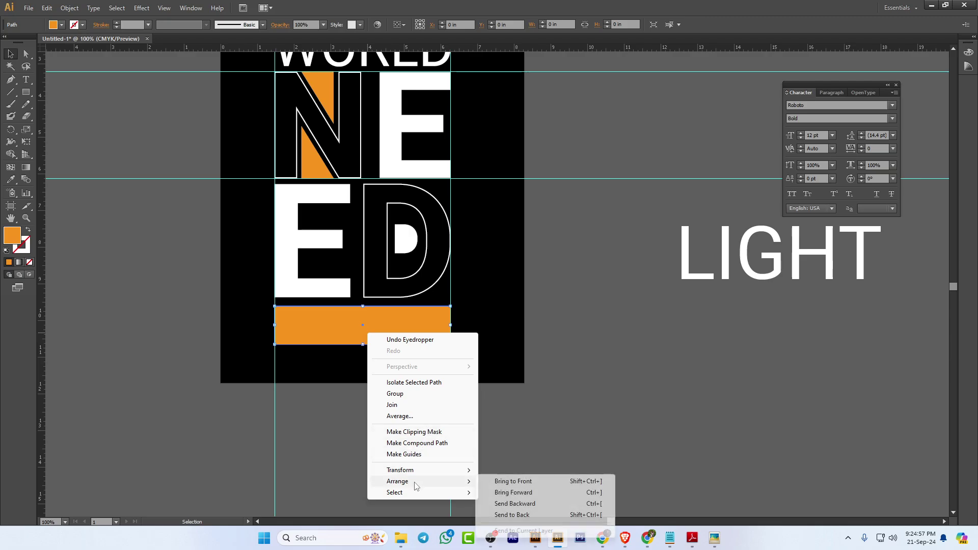
click(515, 504)
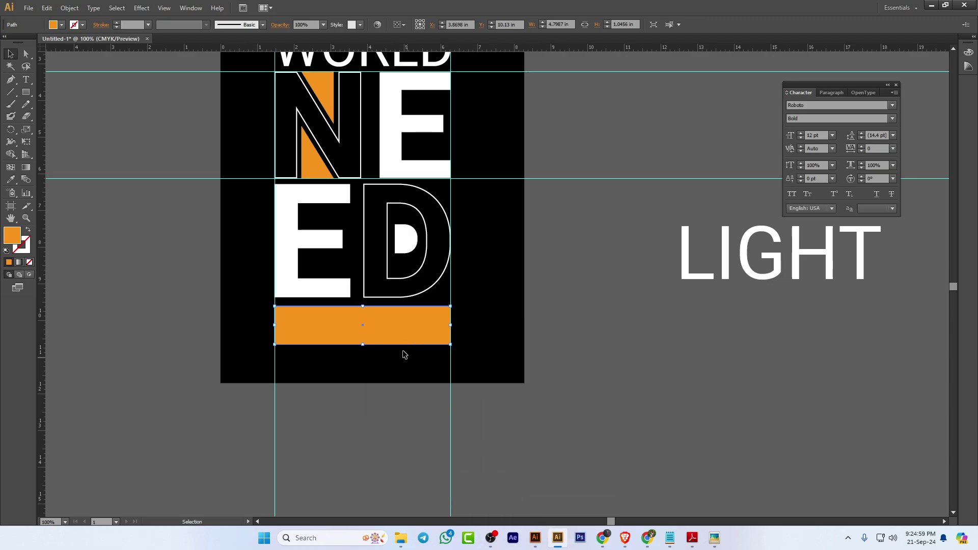
right_click(401, 321)
mouse_move(456, 473)
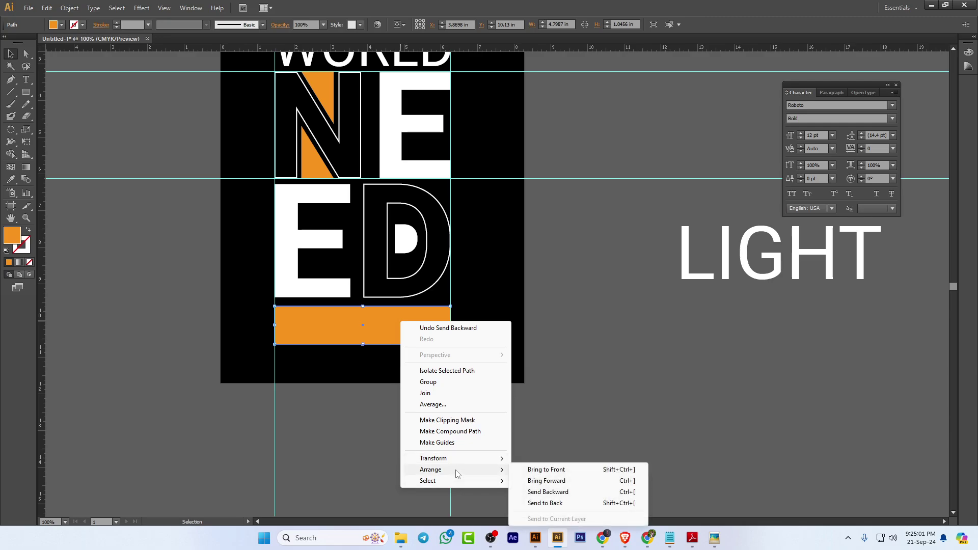
click(538, 493)
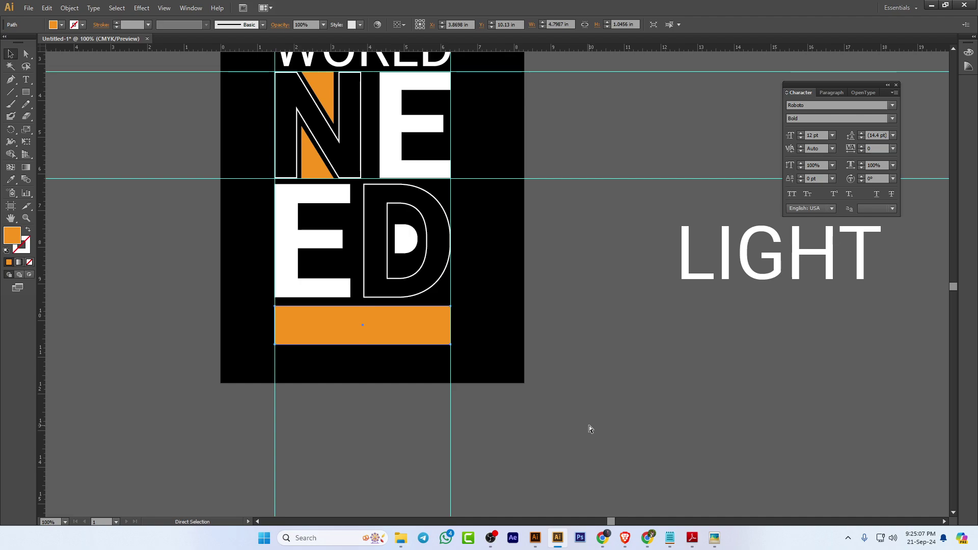
key(ctrl+bracketleft)
key(v)
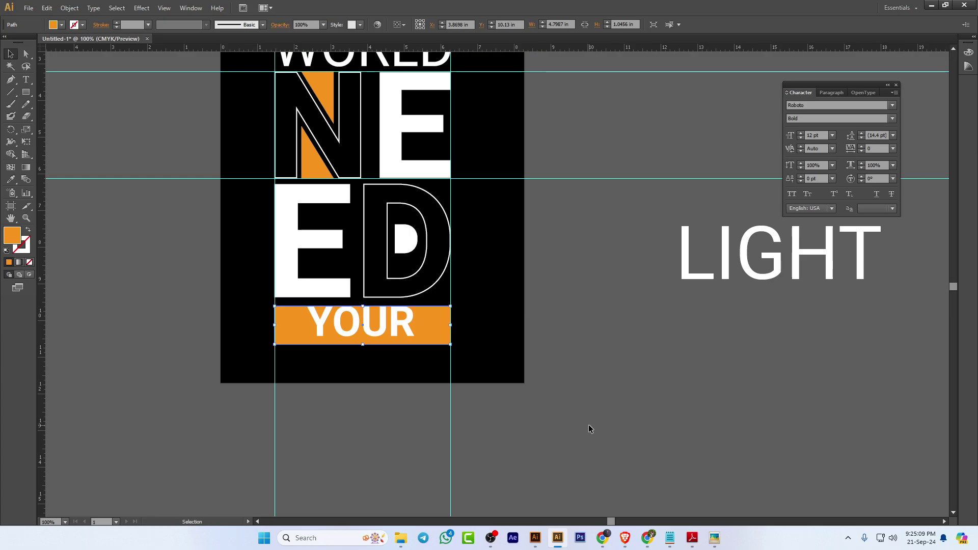
Nudge the outlined YOUR down and slightly left, to about X 3.76 in and Y 10.12 in on the orange bar
scroll(385, 348, up, 3)
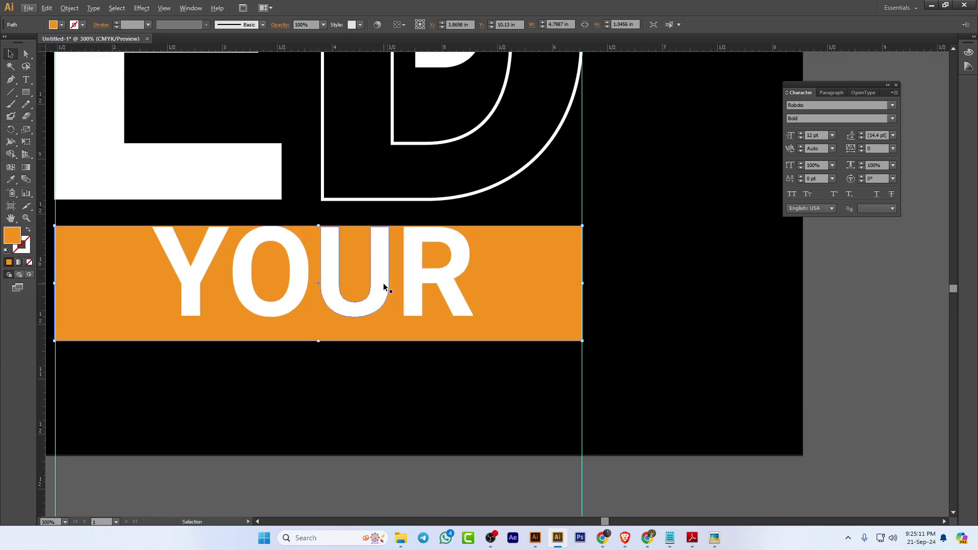
click(386, 276)
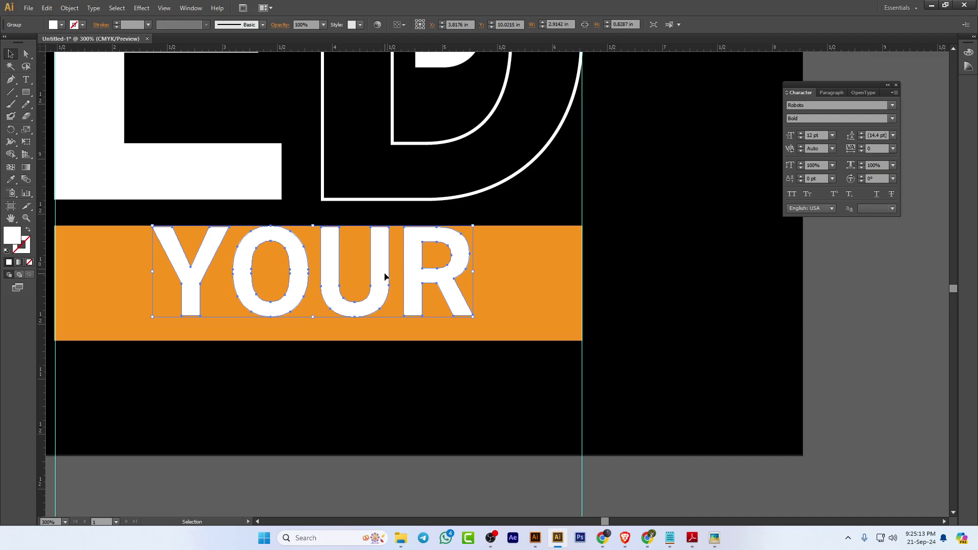
key(Down)
key(Down)
key(Down)
key(Down)
key(Down)
key(Down)
key(Down)
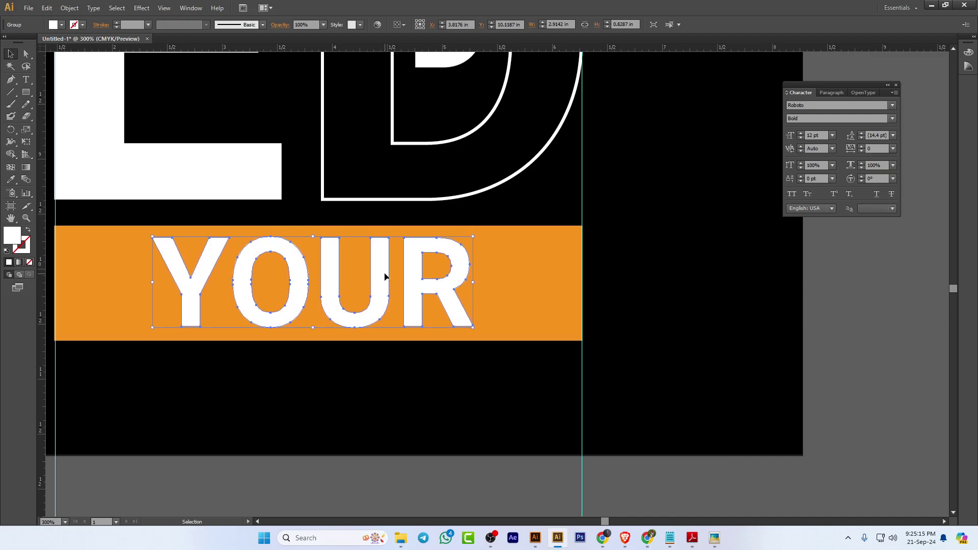
drag(275, 300, 402, 255)
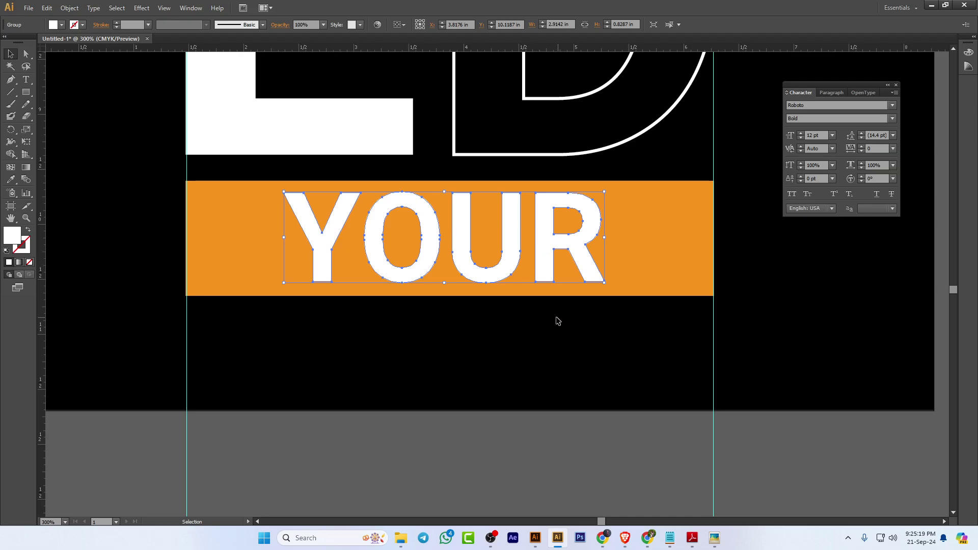
key(alt+Tab)
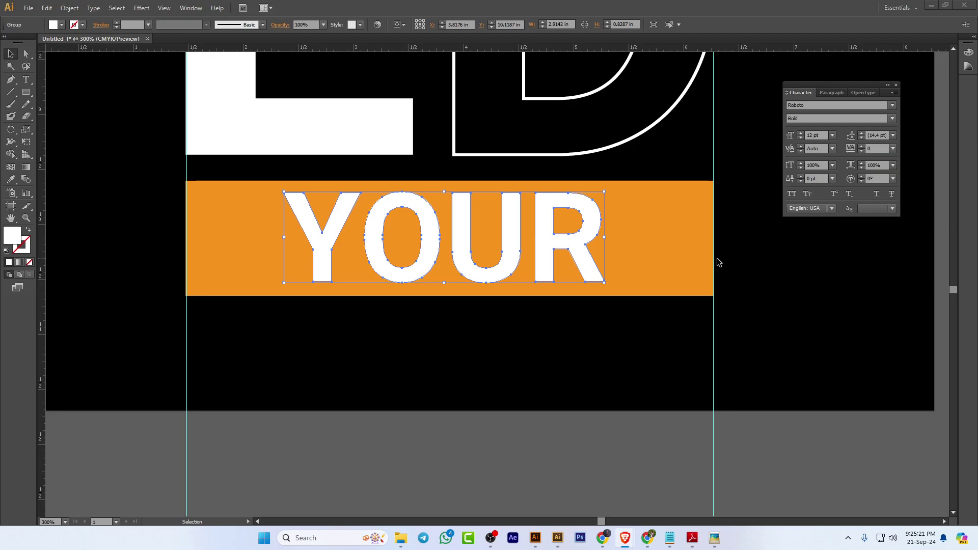
key(alt+Tab)
key(Left)
key(Left)
key(Left)
key(Left)
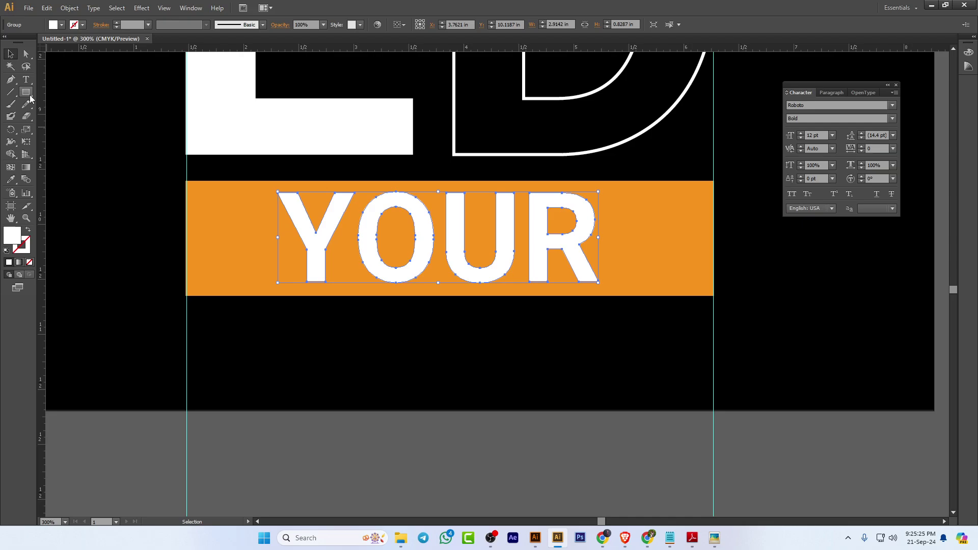
Draw a circle about 0.35 in wide on the orange bar just left of the Y, and fill it with the background black
drag(26, 91, 77, 113)
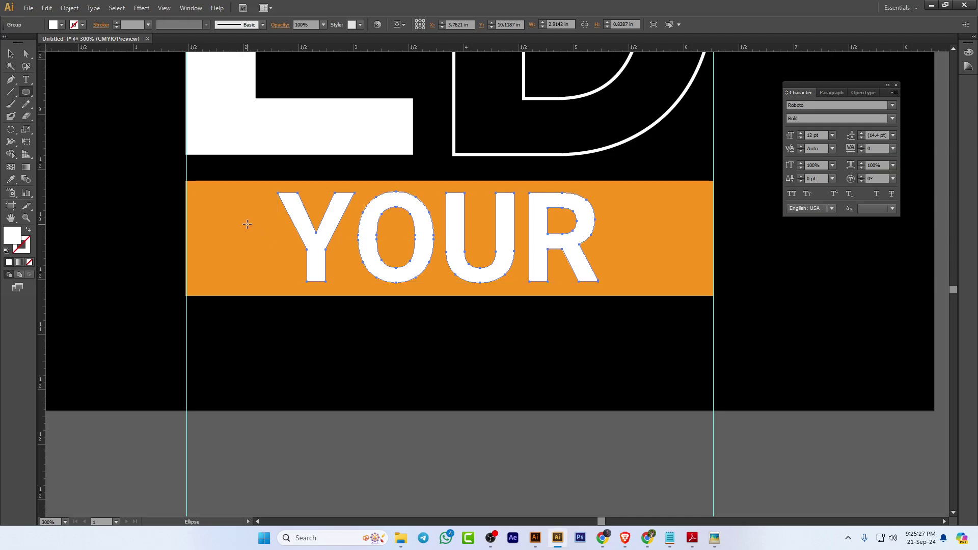
mouse_move(247, 222)
mouse_down()
mouse_move(285, 261)
mouse_move(272, 261)
mouse_up()
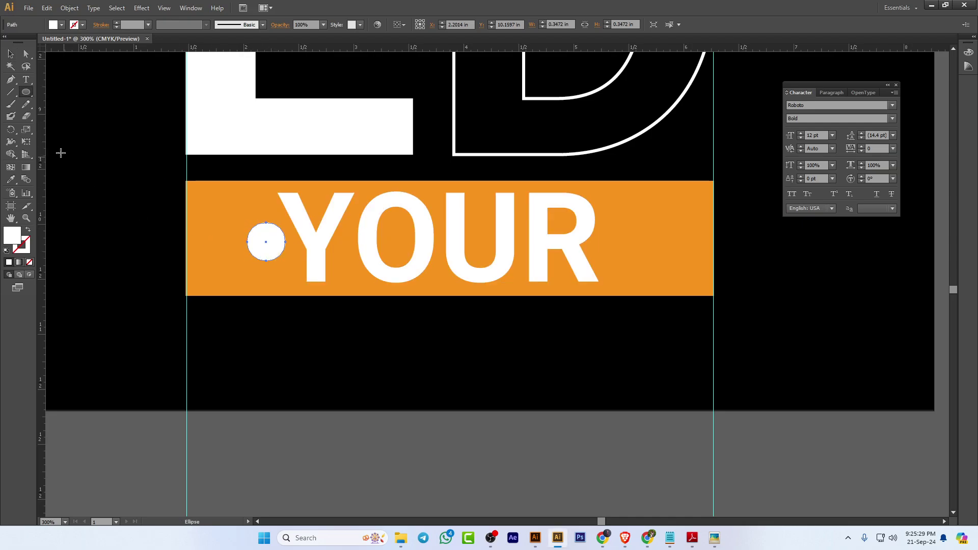
click(10, 54)
click(10, 180)
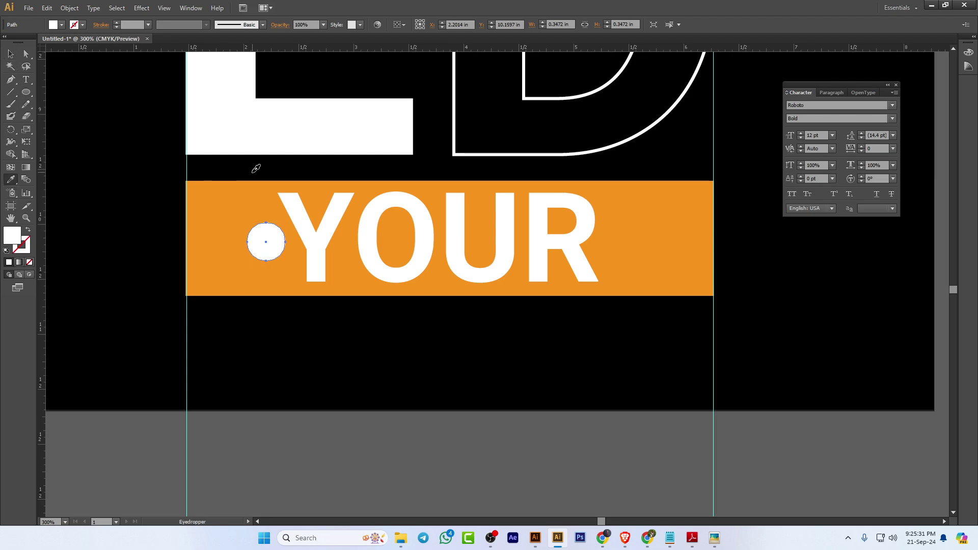
click(255, 169)
click(11, 54)
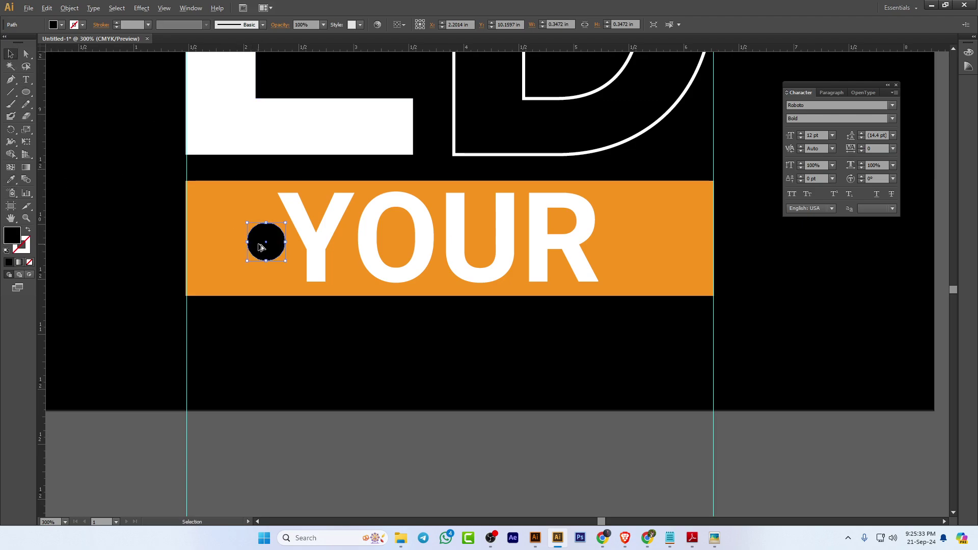
Place a smaller copy of the black circle to its left and align the two circles on their vertical centres
drag(261, 248, 234, 223)
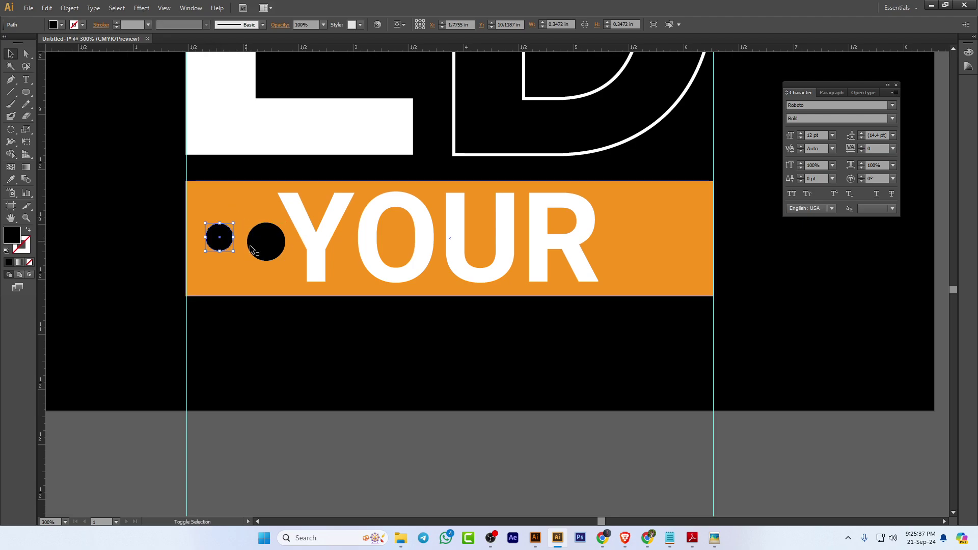
click(173, 236)
click(264, 240)
shift+click(219, 235)
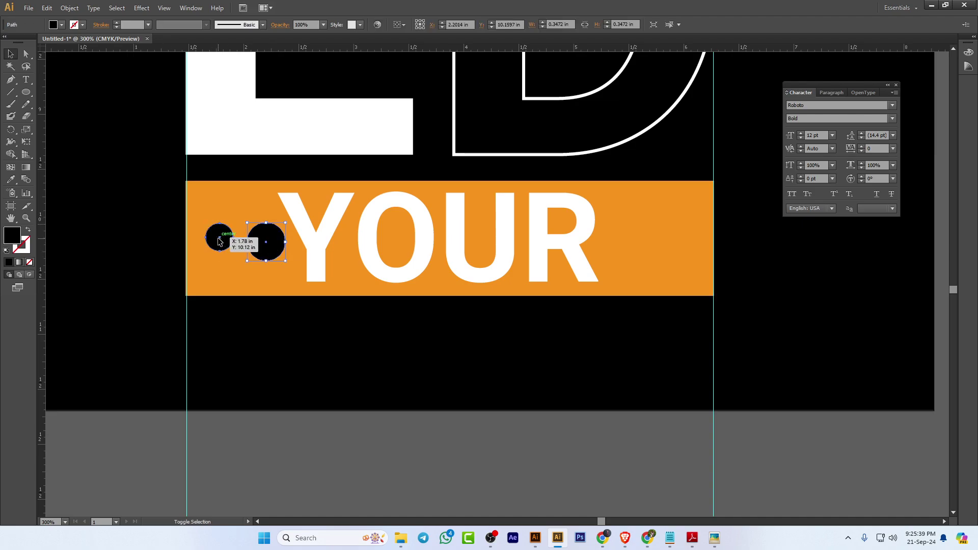
click(473, 25)
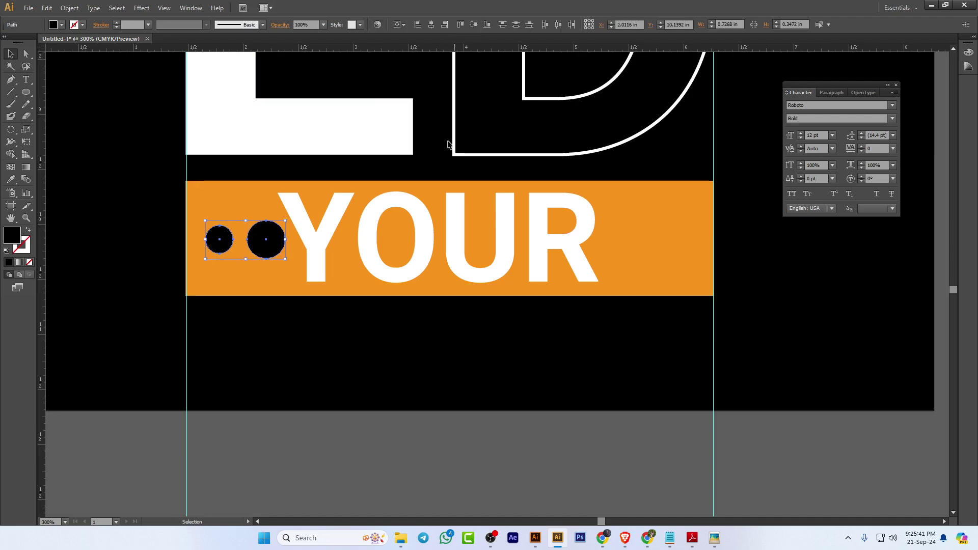
Group the two black circles and place a mirrored copy of the pair to the right of YOUR on the orange bar
key(ctrl+g)
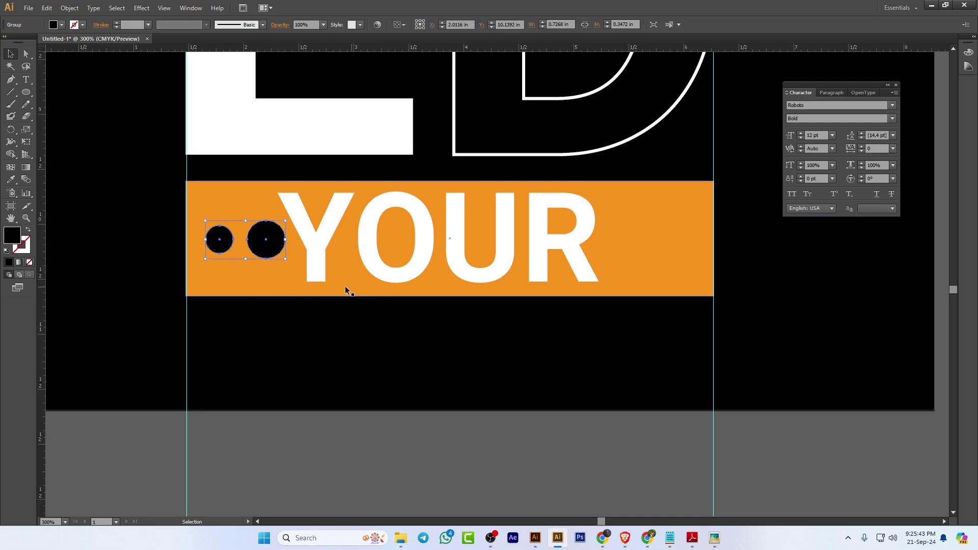
drag(286, 240, 675, 245)
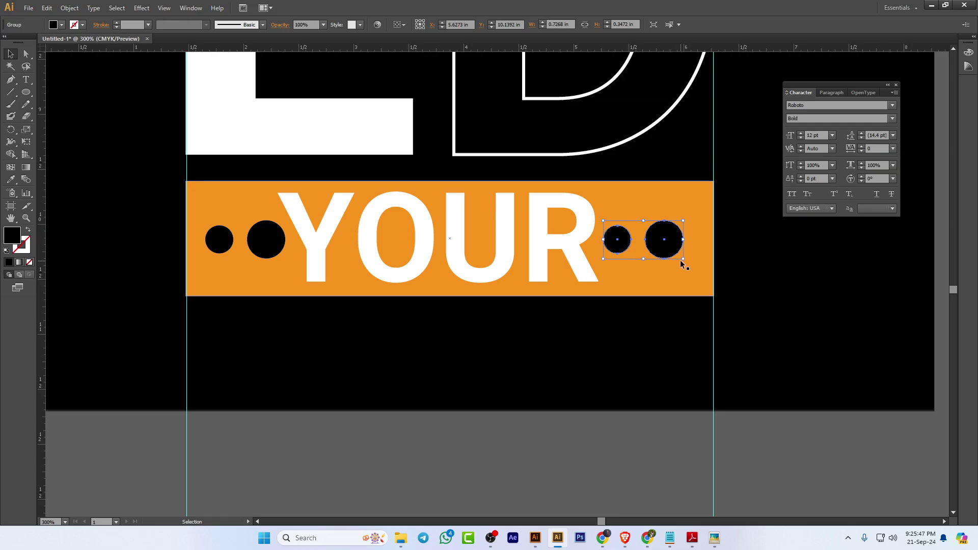
drag(688, 263, 558, 225)
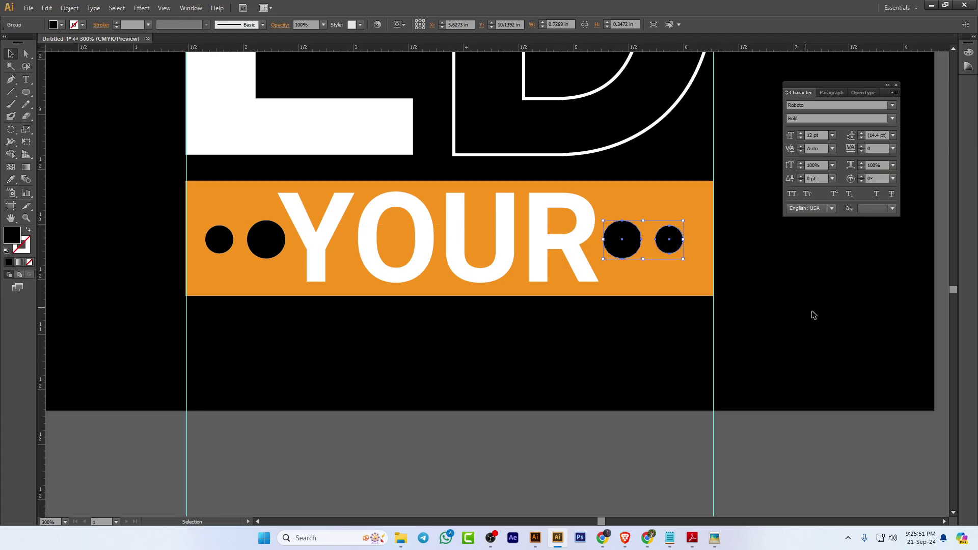
click(818, 316)
Scale LIGHT down to about 66 pt and place it directly under the orange bar, starting at the left vertical guide
scroll(522, 386, down, 1)
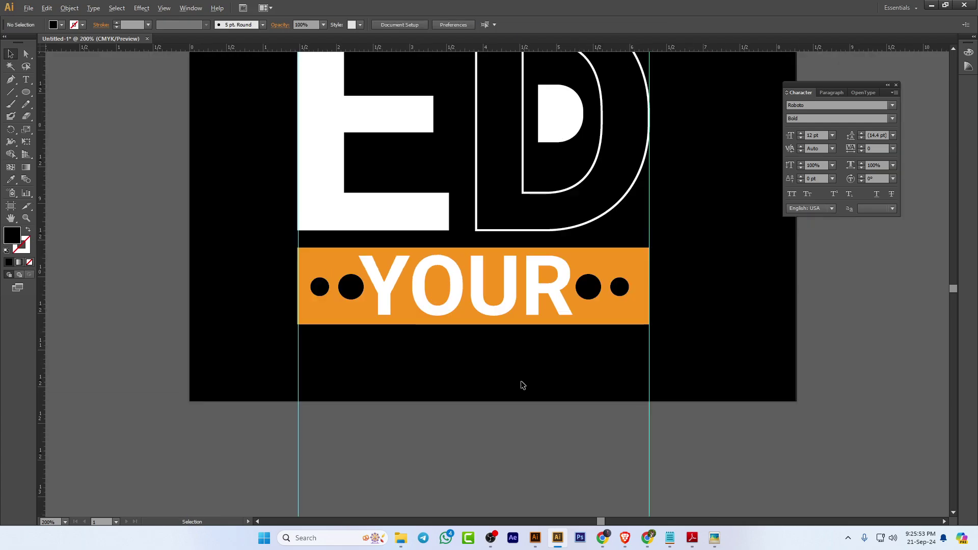
drag(774, 262, 328, 265)
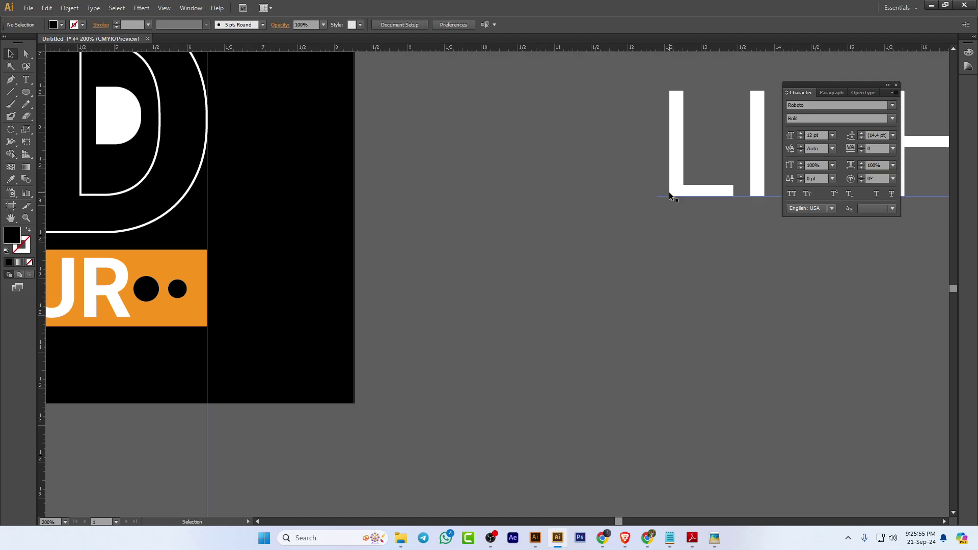
drag(670, 196, 240, 348)
scroll(241, 347, down, 3)
scroll(240, 348, left, 5)
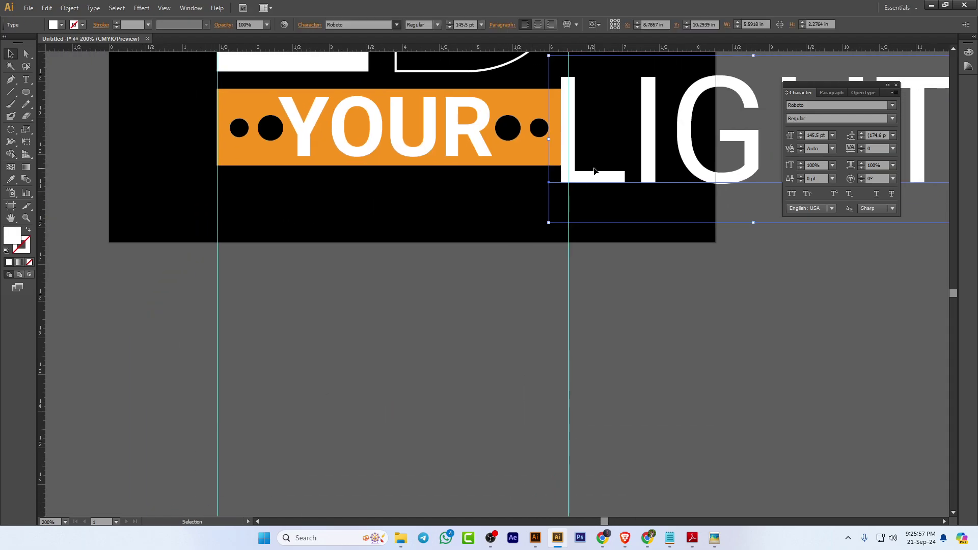
drag(591, 162, 254, 371)
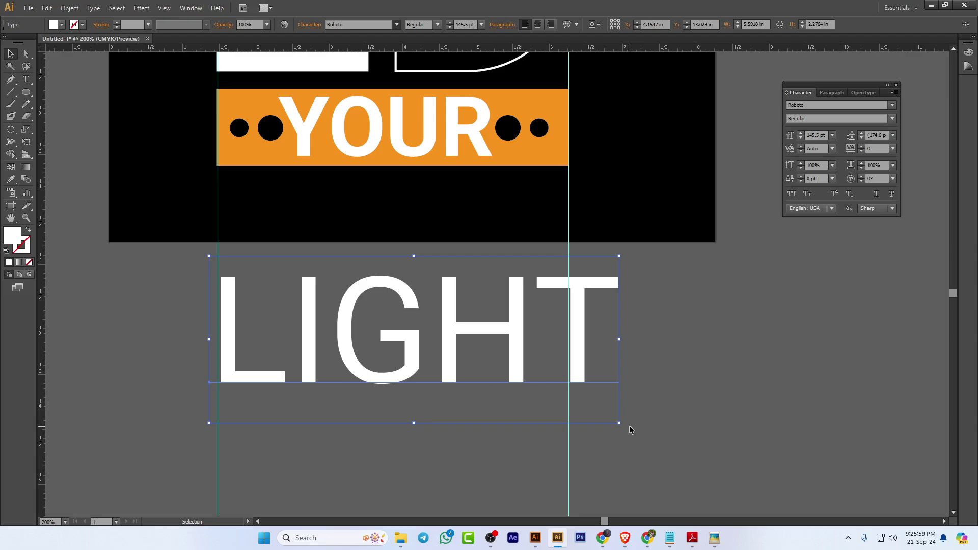
drag(618, 423, 394, 331)
drag(346, 290, 353, 199)
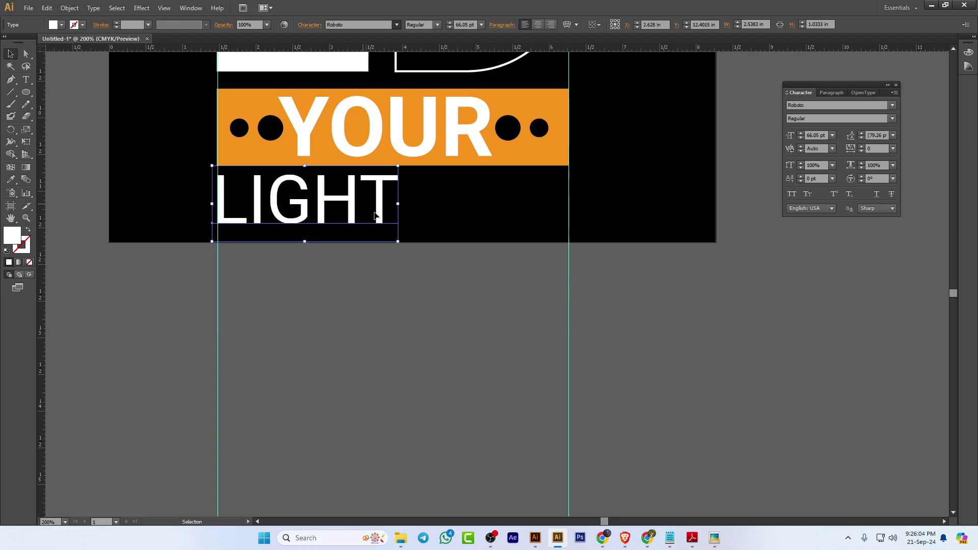
Widen the tracking of LIGHT to 635 so its letters span both vertical guides
click(885, 149)
scroll(887, 150, up, 20)
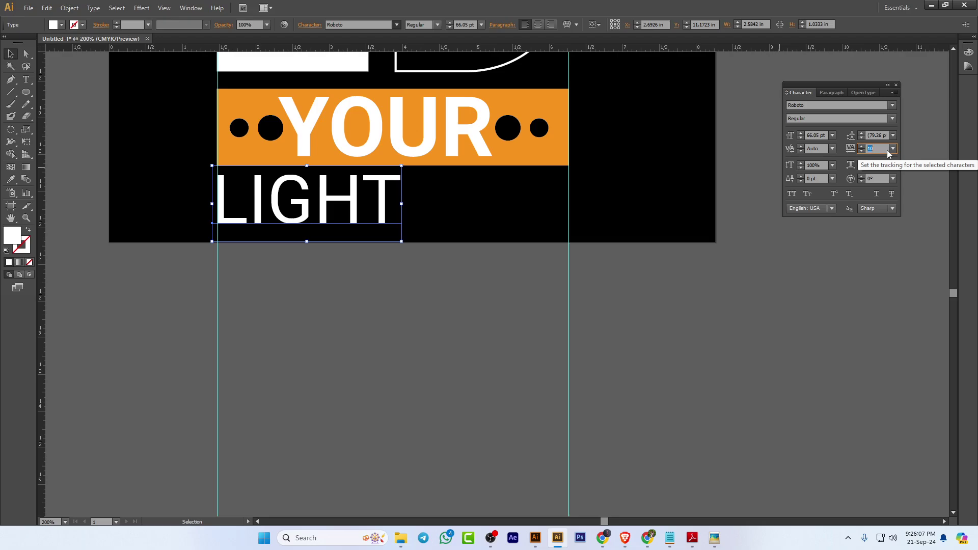
scroll(887, 149, up, 20)
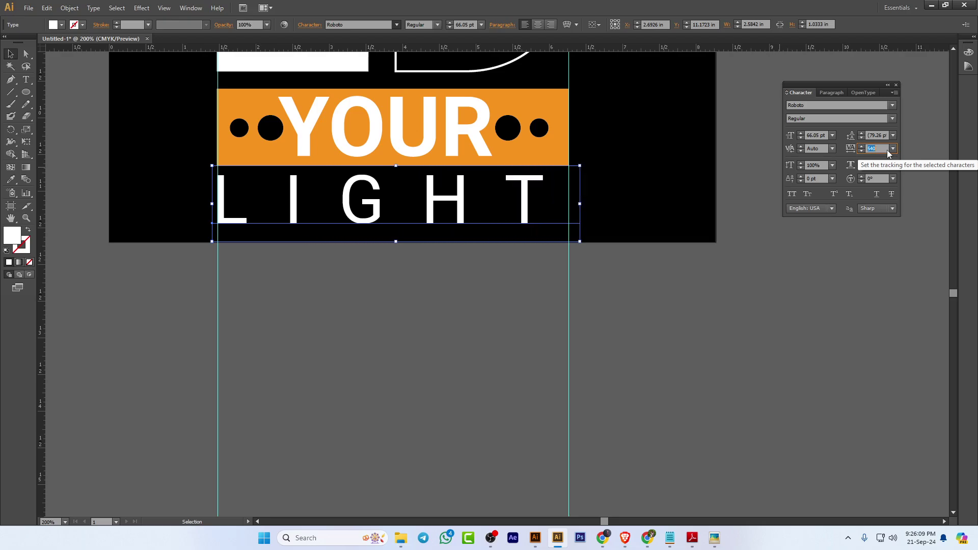
scroll(887, 150, up, 1)
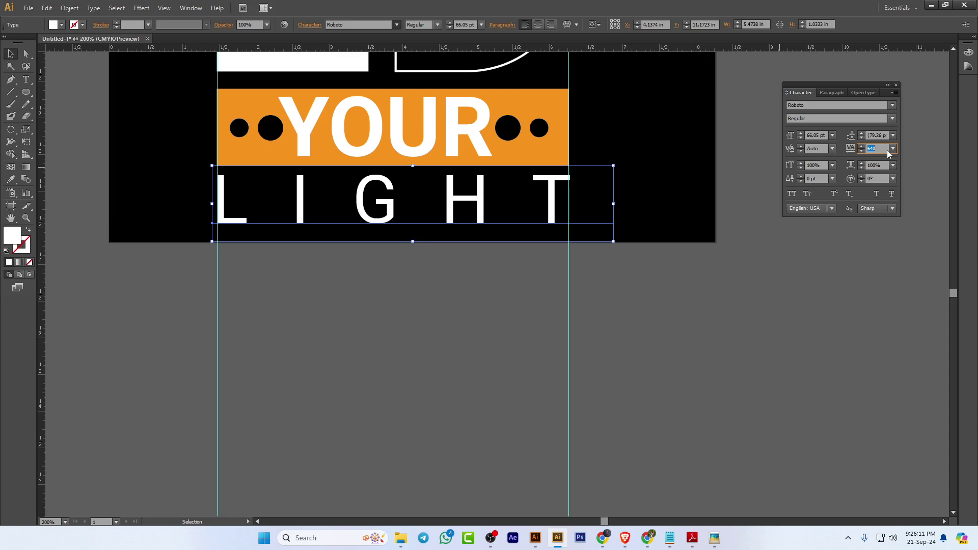
scroll(887, 150, down, 4)
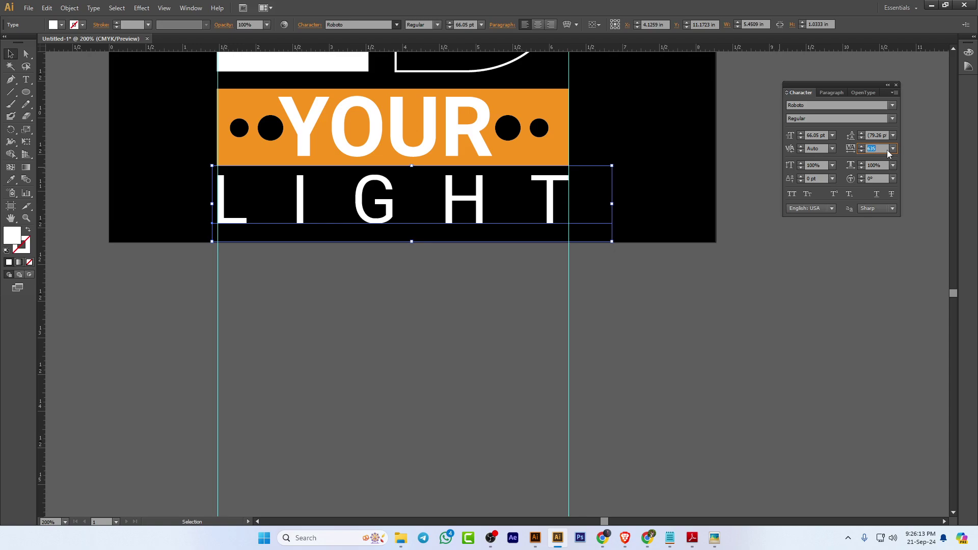
Convert LIGHT to outlines and deselect it
right_click(465, 203)
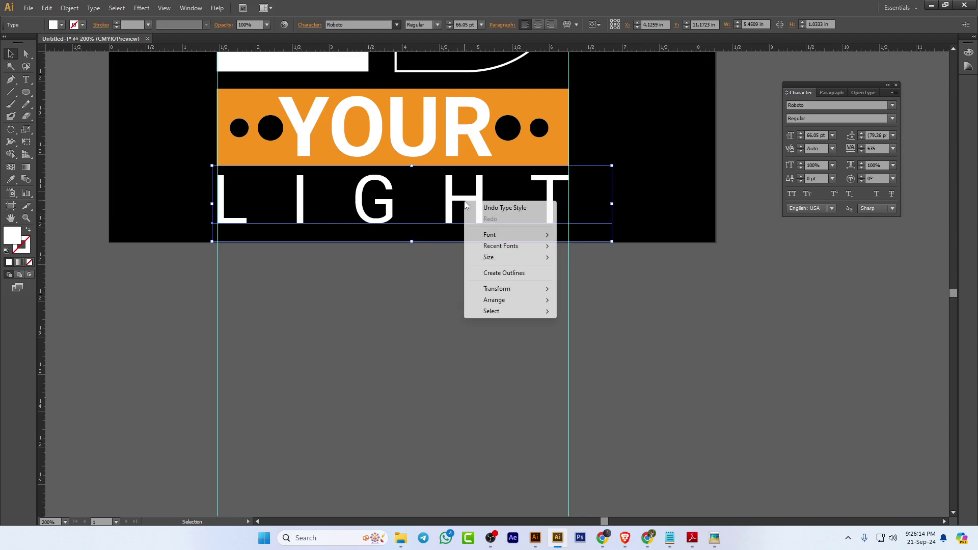
click(493, 275)
click(506, 349)
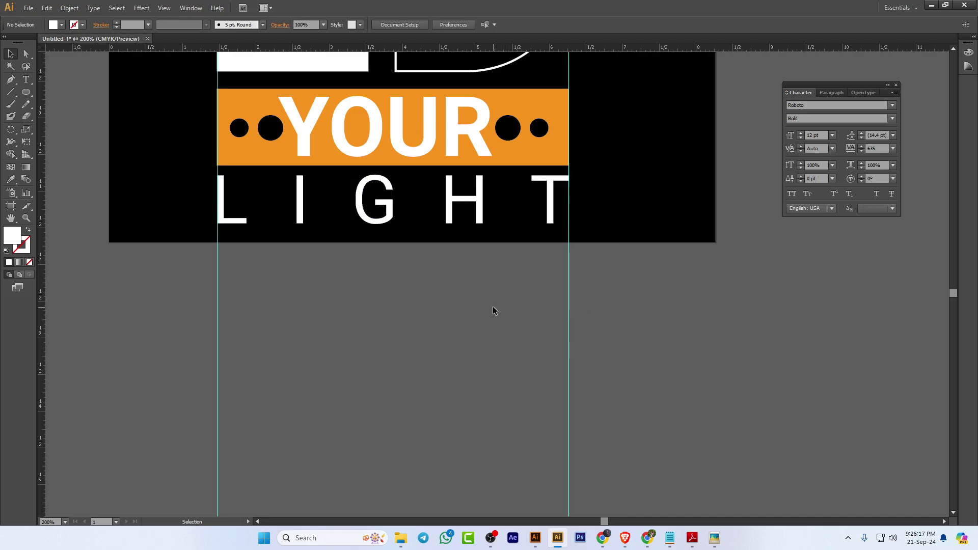
Delete the two horizontal and two vertical guides crossing the design
scroll(492, 310, down, 4)
drag(616, 251, 562, 322)
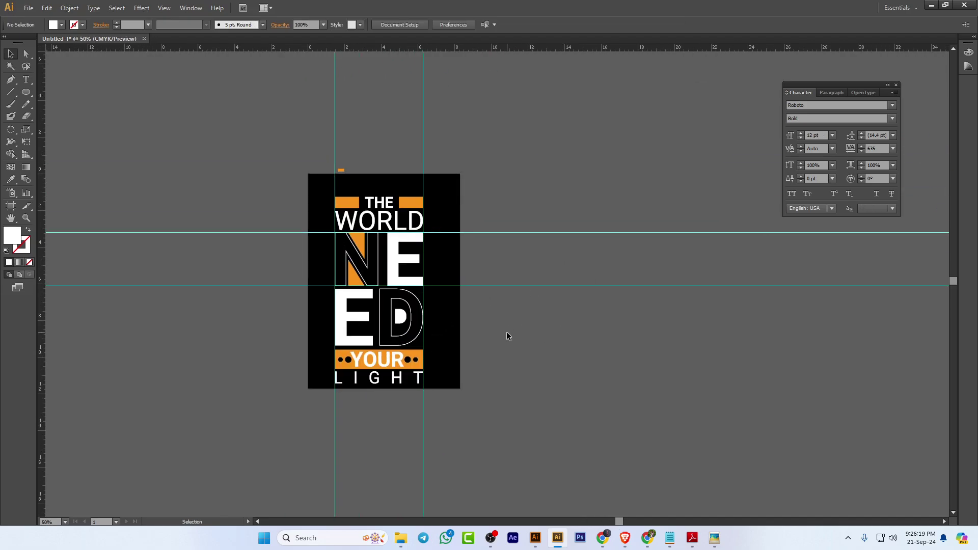
drag(536, 175, 630, 377)
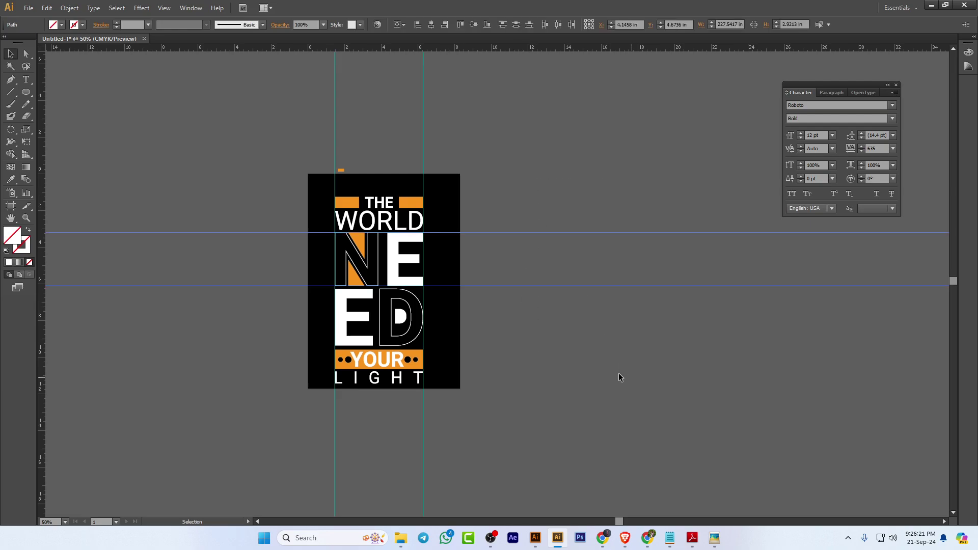
key(Delete)
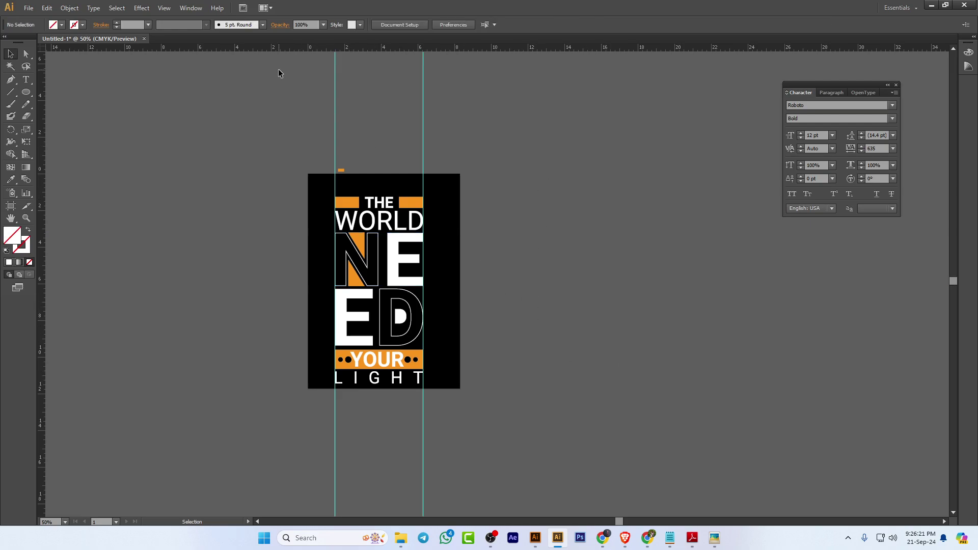
key(ctrl+a)
click(472, 140)
drag(291, 68, 453, 131)
key(Delete)
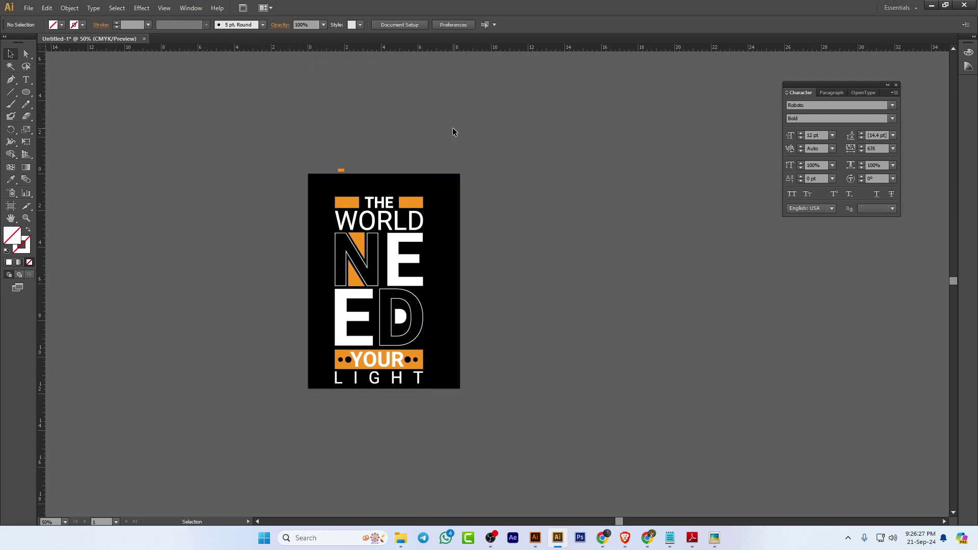
Move the black background rectangle off the artboard and delete the stray orange piece above the design
drag(359, 169, 818, 373)
key(Delete)
Group all the lettering and orange accents, and nudge the group up and slightly right to centre it on the artboard
key(ctrl+alt+a)
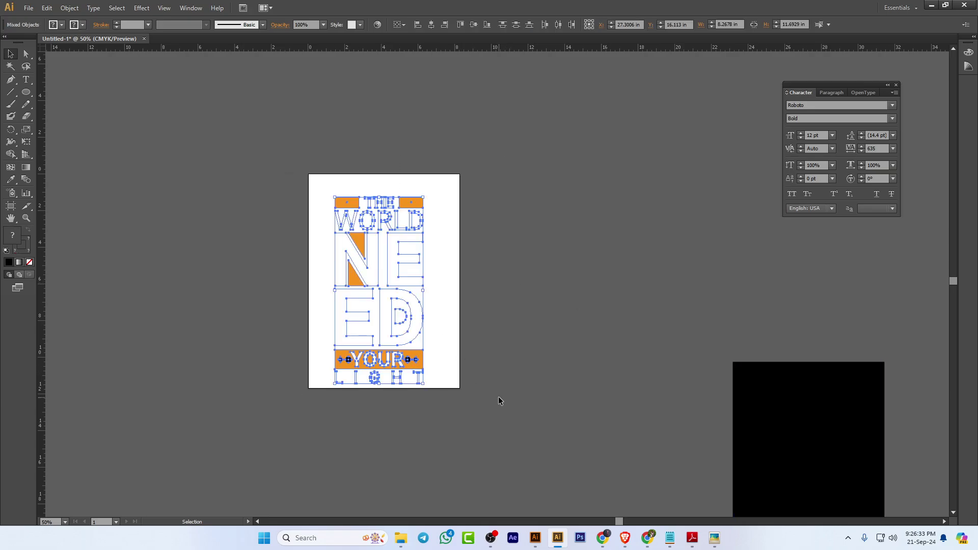
key(ctrl+g)
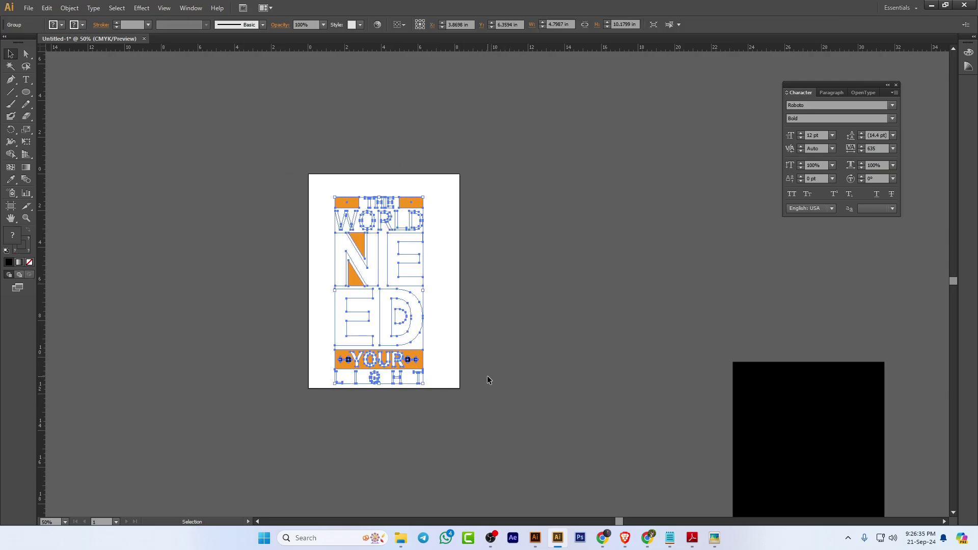
key(shift+Up)
key(shift+Up)
key(shift+Up)
key(shift+Up)
key(shift+Up)
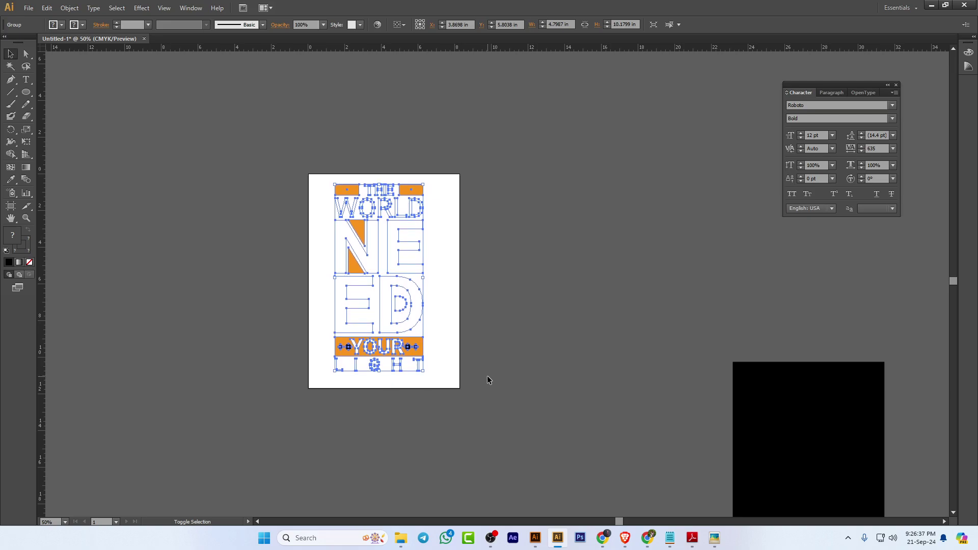
key(shift+Right)
key(shift+Right)
key(Down)
key(Down)
key(Down)
key(Down)
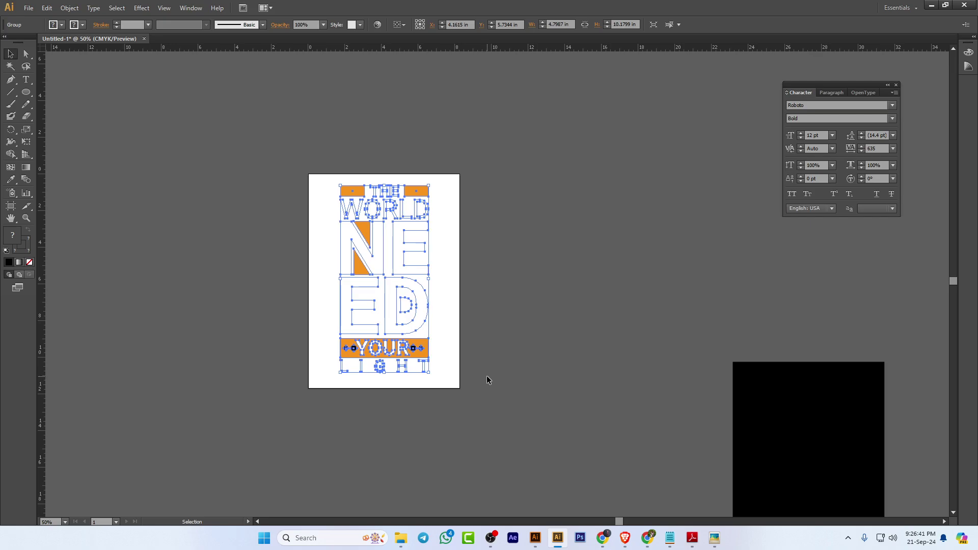
Place the black background behind the grouped design to preview it, and move it back off the artboard
click(487, 379)
drag(771, 400, 440, 251)
click(592, 261)
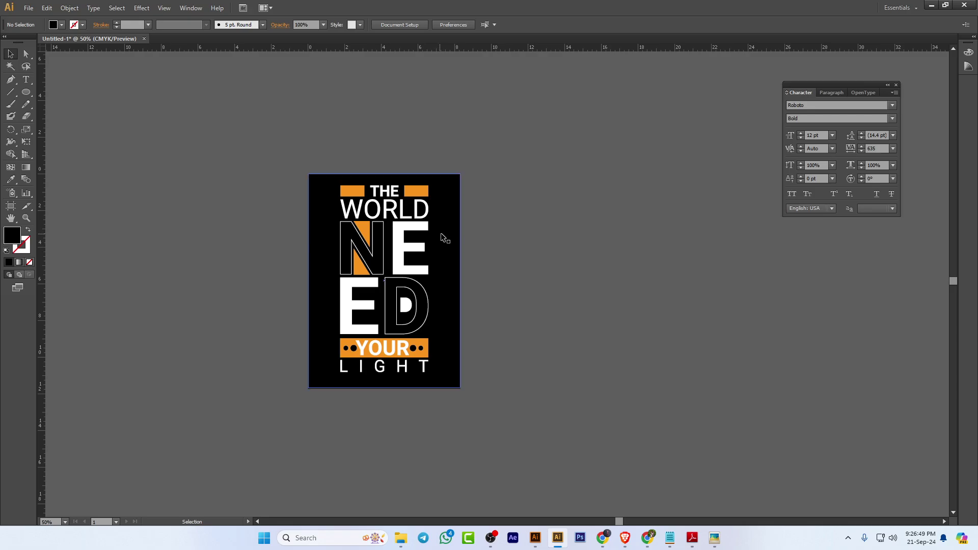
drag(443, 236, 710, 302)
Export the artboard for the web as a transparent PNG-24 file named hg on the Desktop
drag(338, 206, 514, 432)
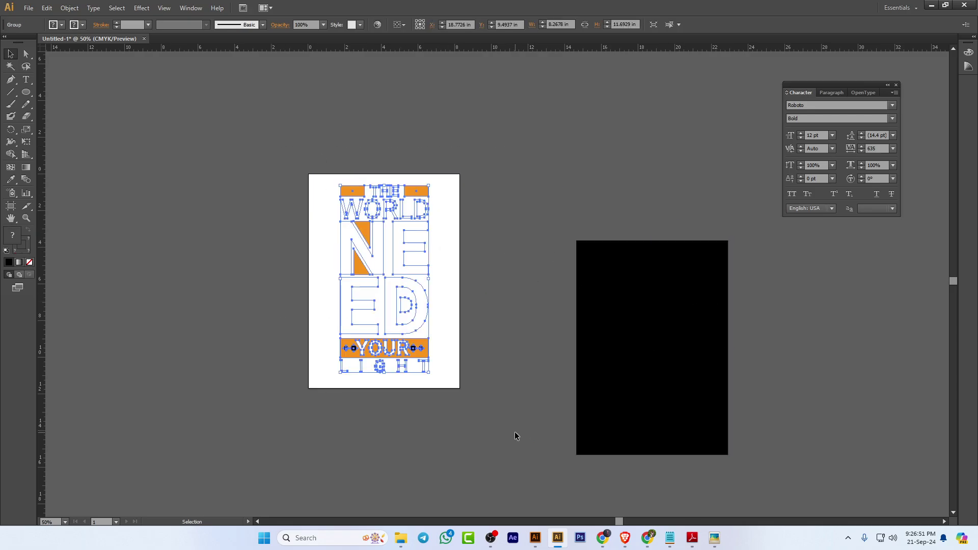
click(11, 208)
click(29, 8)
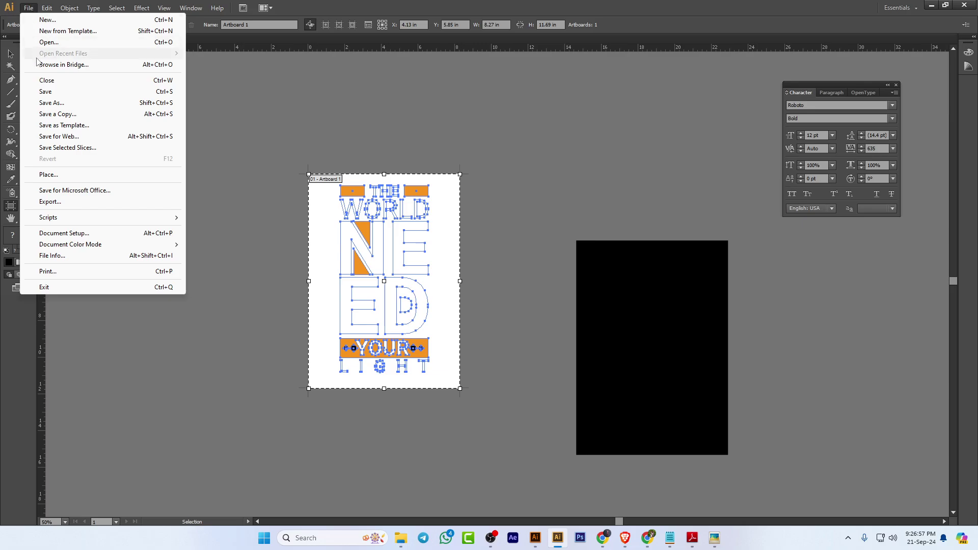
click(69, 136)
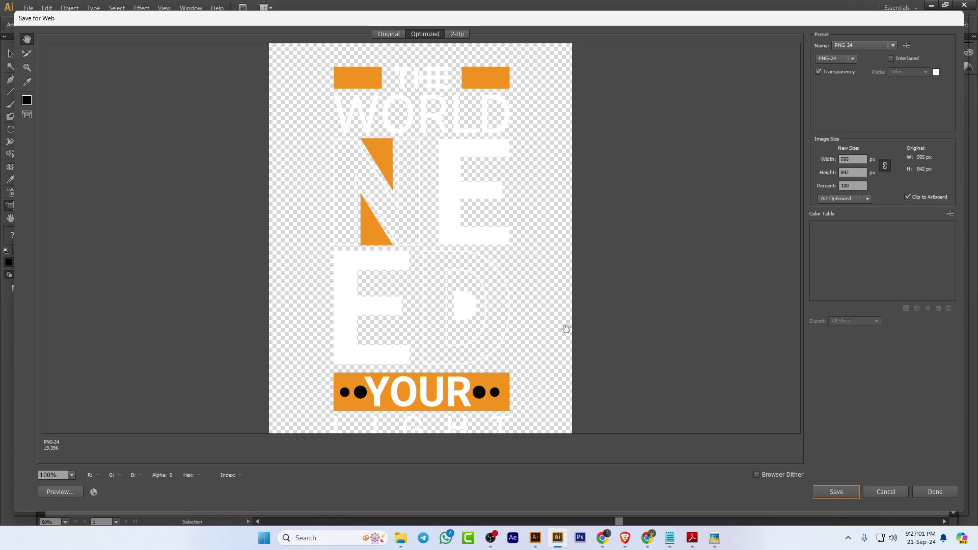
click(855, 57)
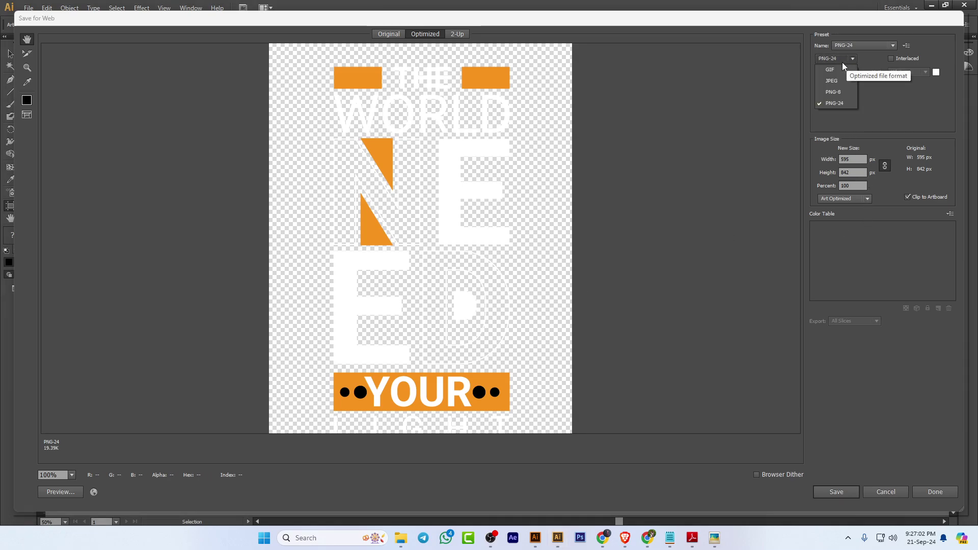
click(840, 103)
click(836, 491)
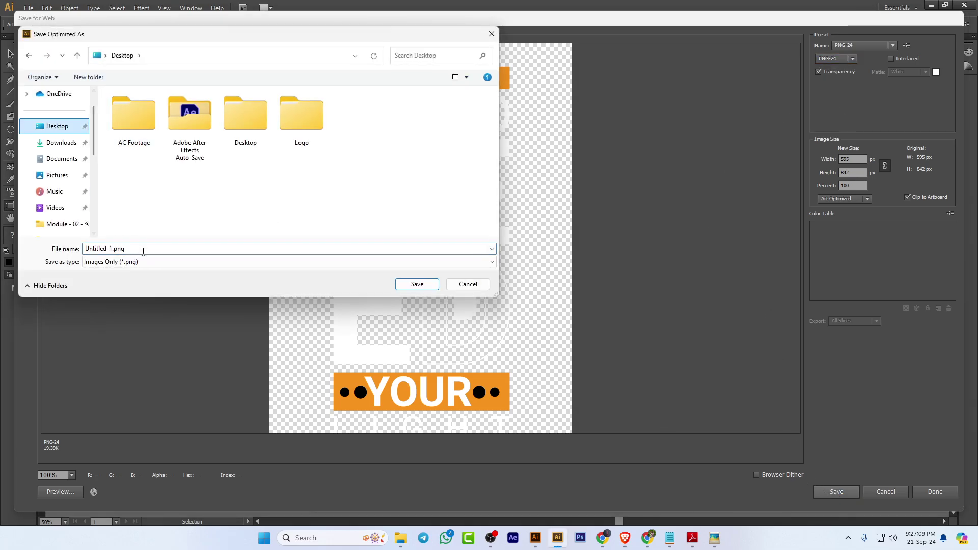
text(hg)
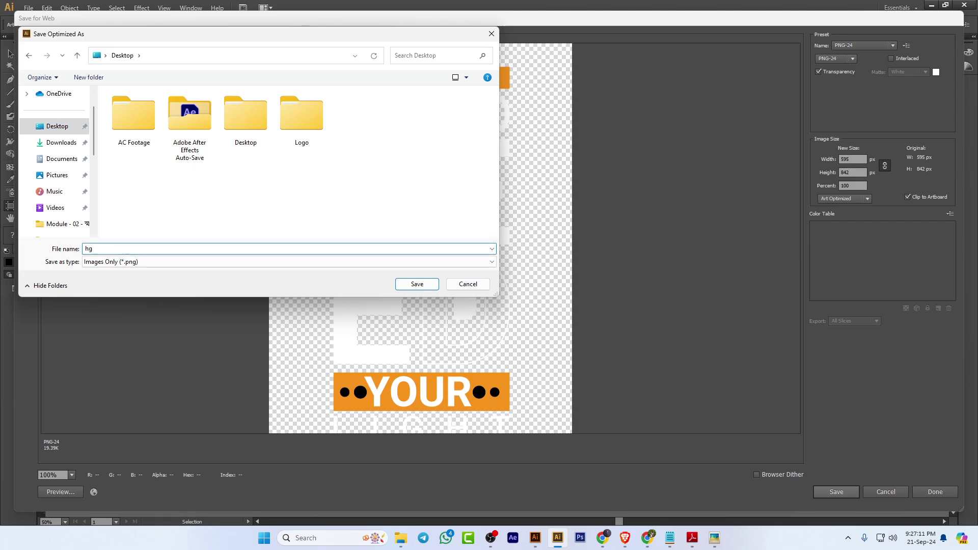
key(Return)
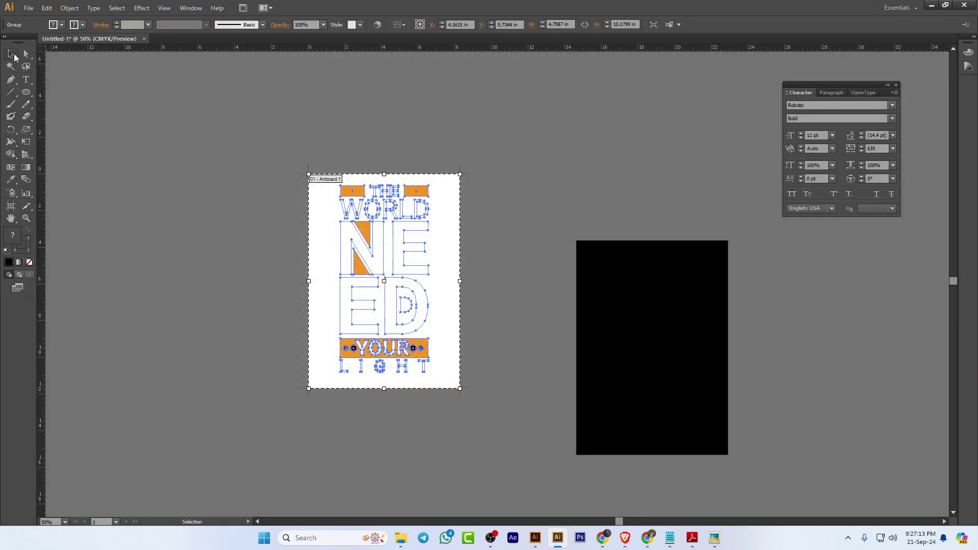
Switch to Photoshop, bring up the 5 (2).psd T-shirt mockup and select its hidden Vector Smart Object layer
click(426, 114)
click(931, 5)
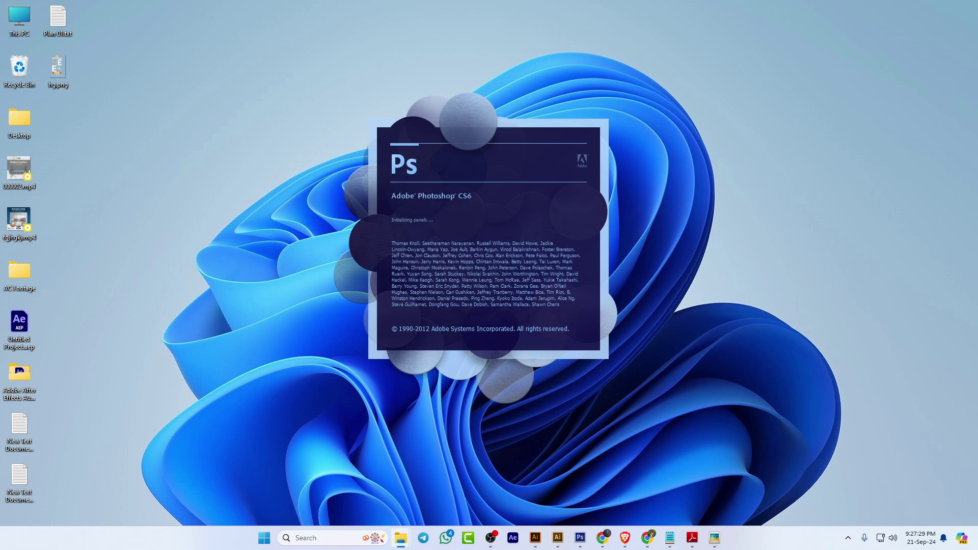
key(super+e)
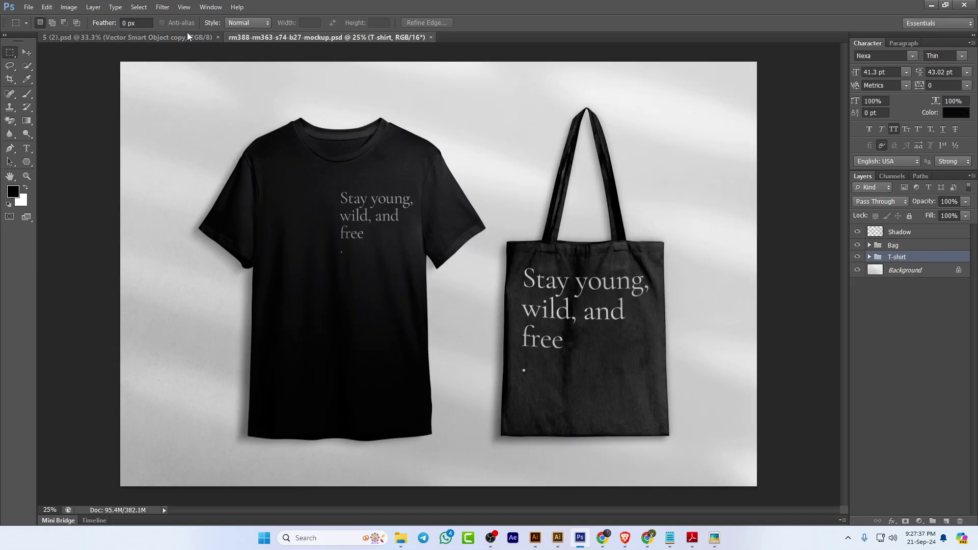
click(183, 36)
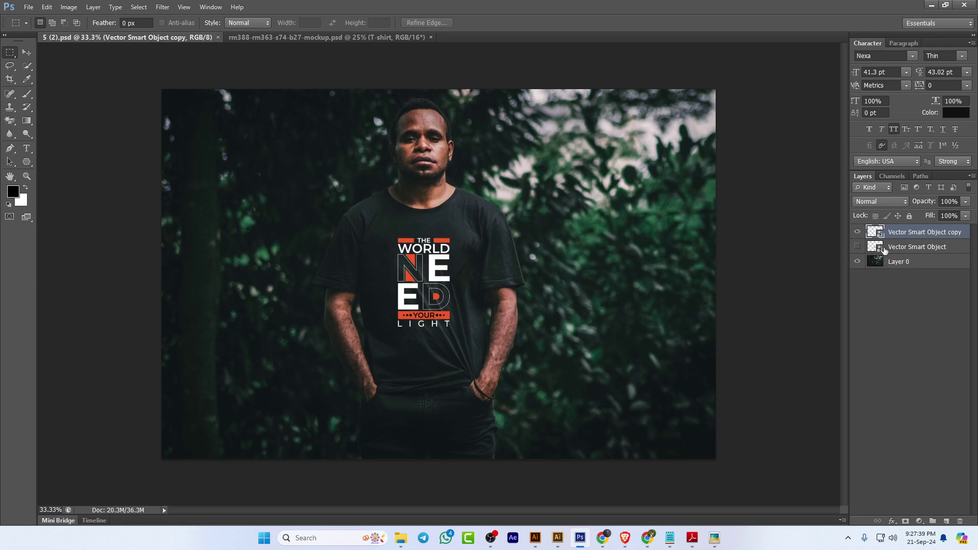
click(886, 247)
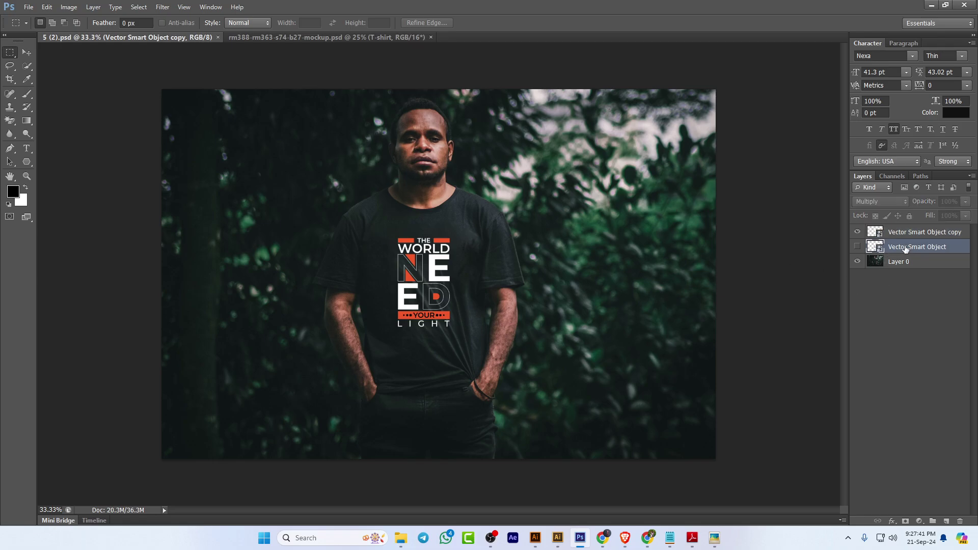
Delete the hidden Vector Smart Object layer and open the contents of the Vector Smart Object copy layer for editing
key(Delete)
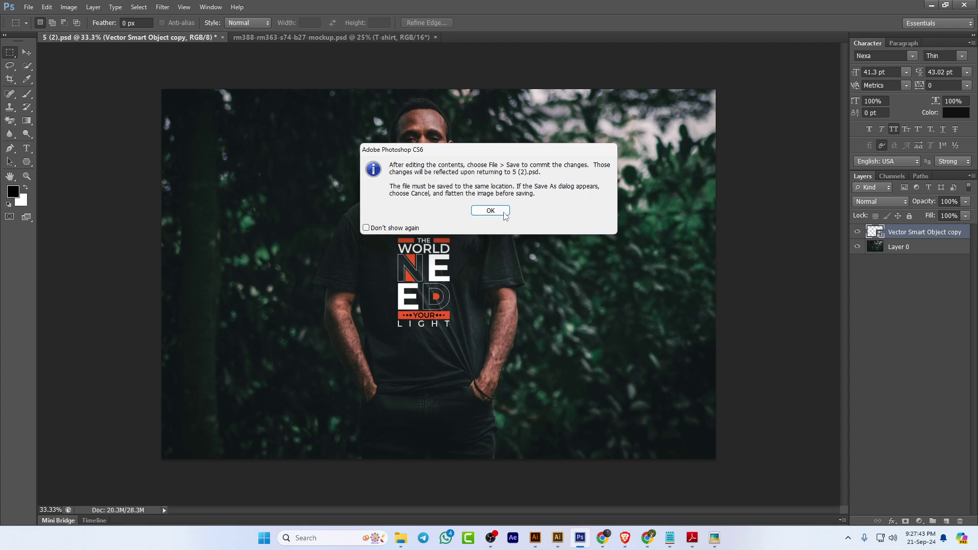
click(503, 213)
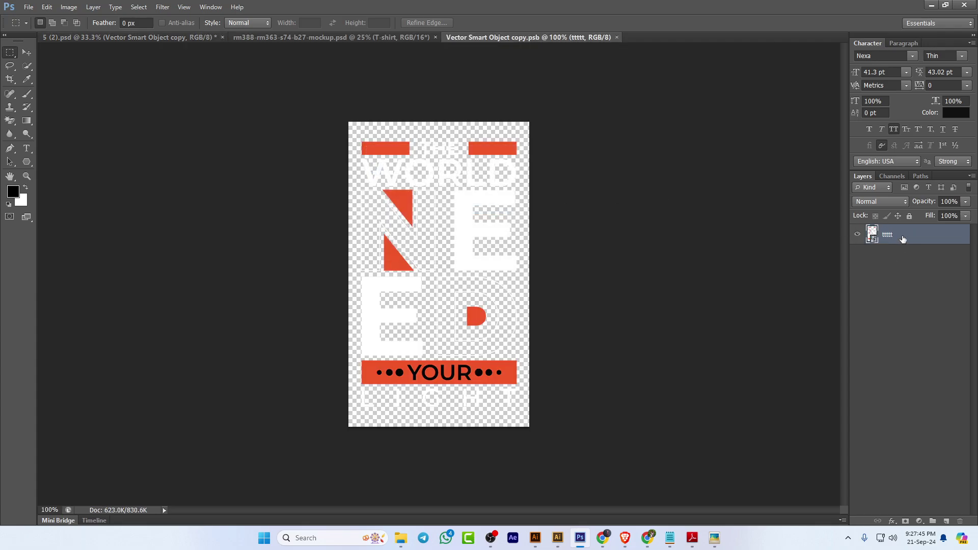
Hide the ttttt layer and place hg.png from the Desktop into the smart object at its fitted size
click(857, 235)
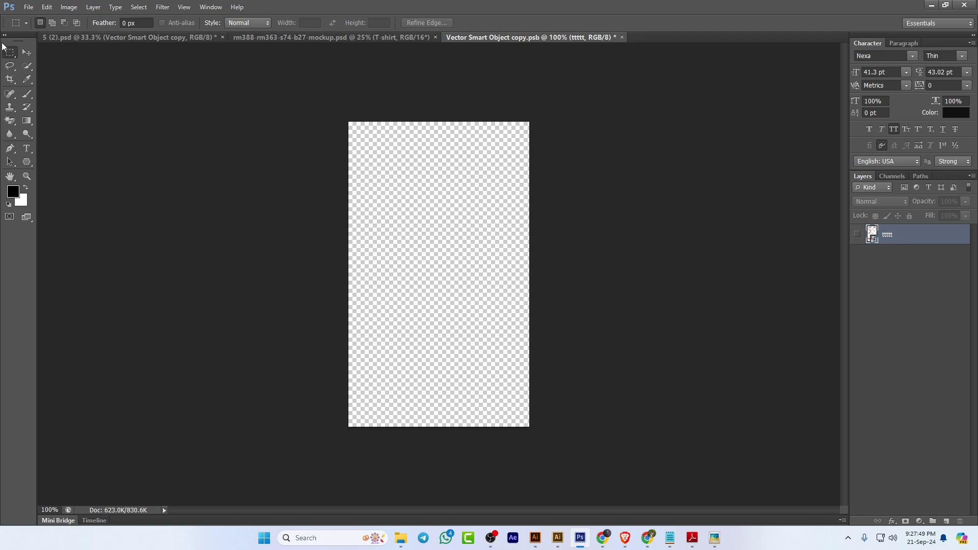
click(28, 7)
click(65, 171)
click(529, 244)
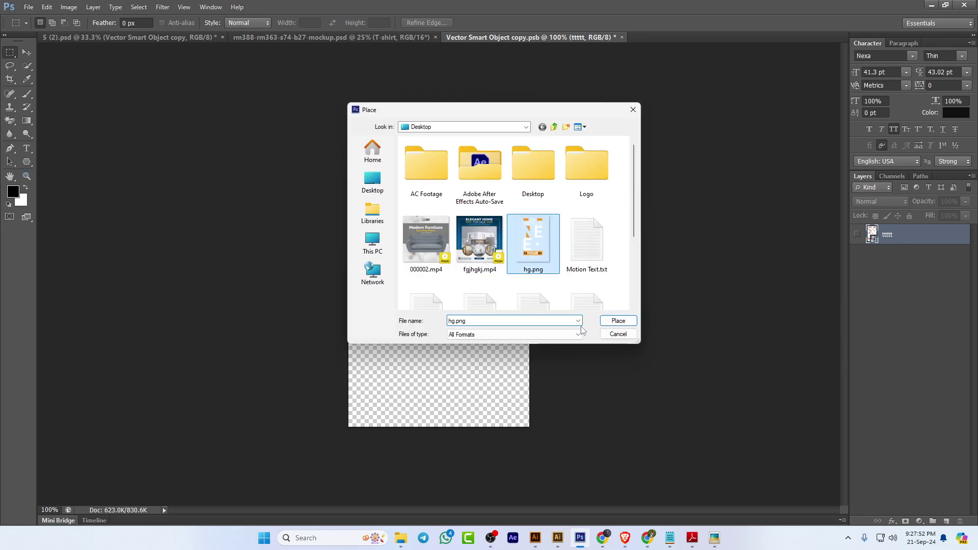
click(617, 320)
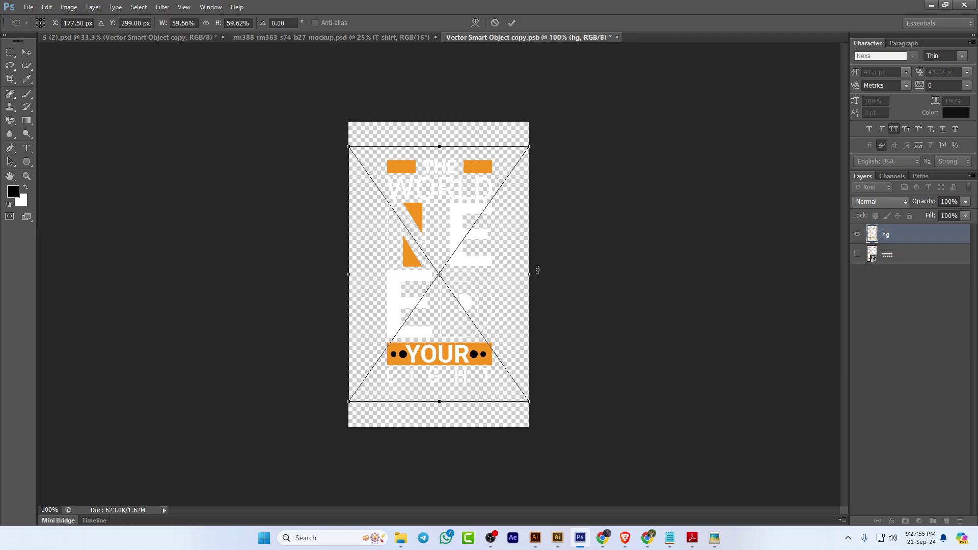
key(Return)
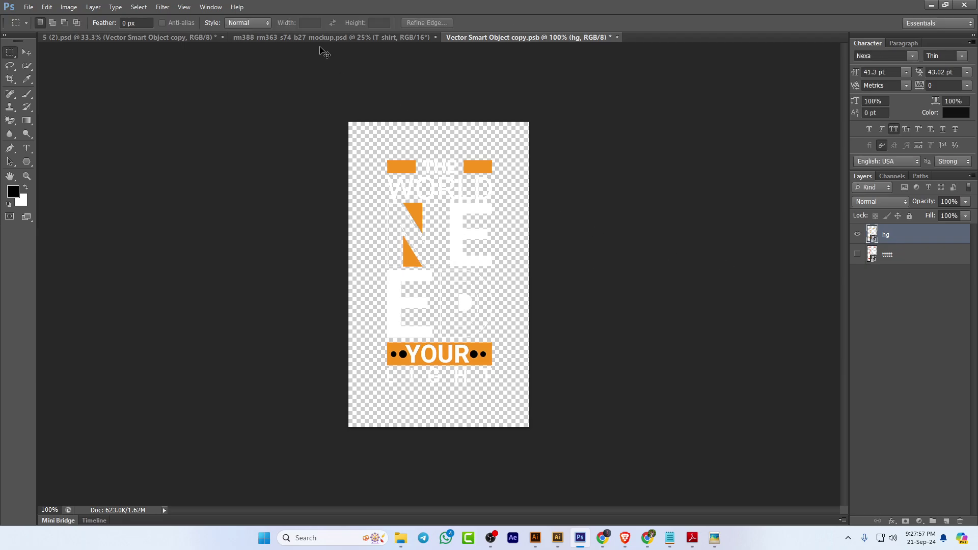
Save the edited smart object, check the shirt design in 5 (2).psd, and close Vector Smart Object copy.psb
key(ctrl+s)
click(337, 37)
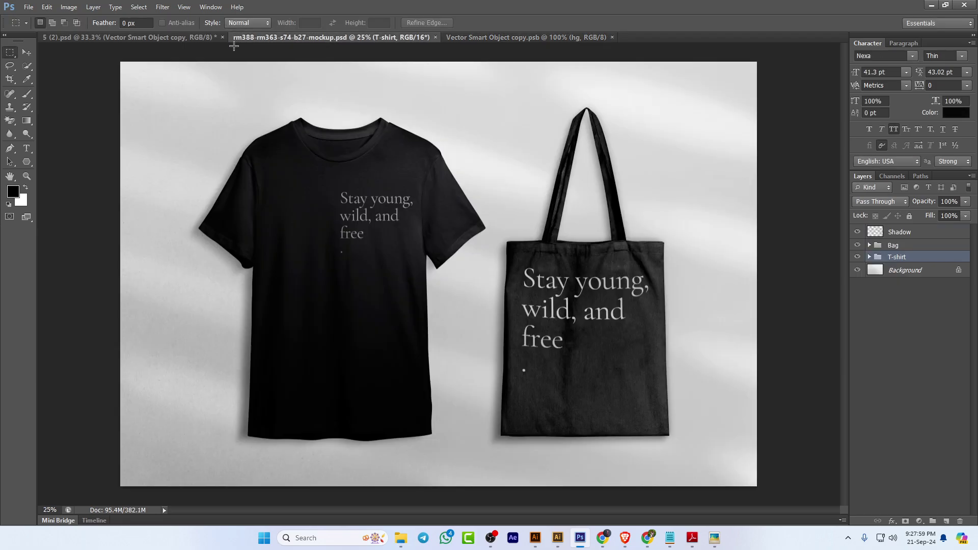
click(197, 41)
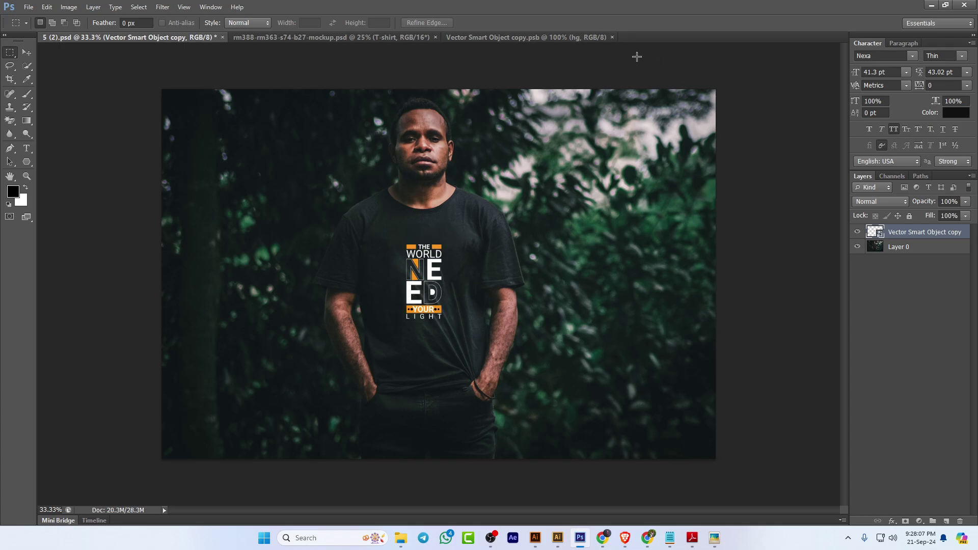
click(612, 37)
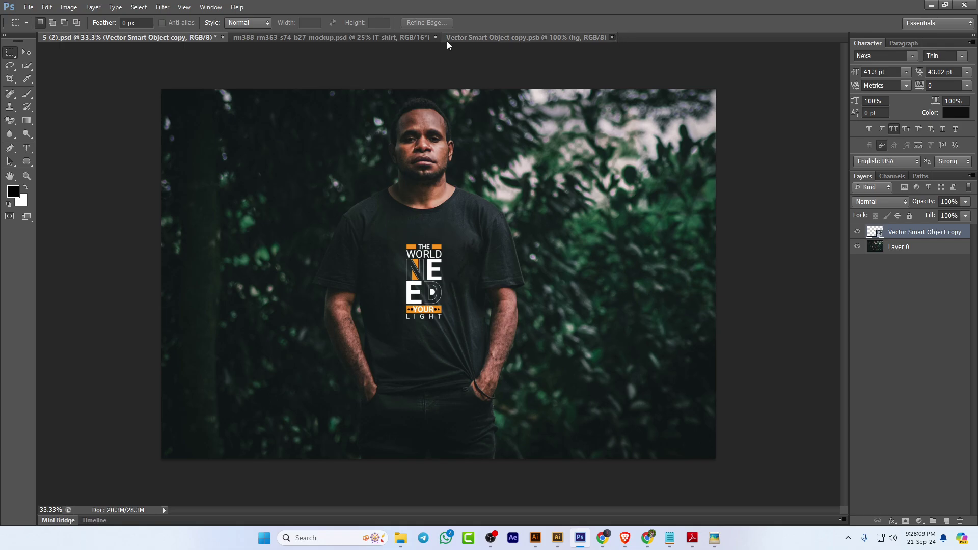
In rm388-rm363-s74-b27-mockup.psd, open the contents of the [YOUR IMAGE HERE] smart object inside the T-shirt group
click(401, 40)
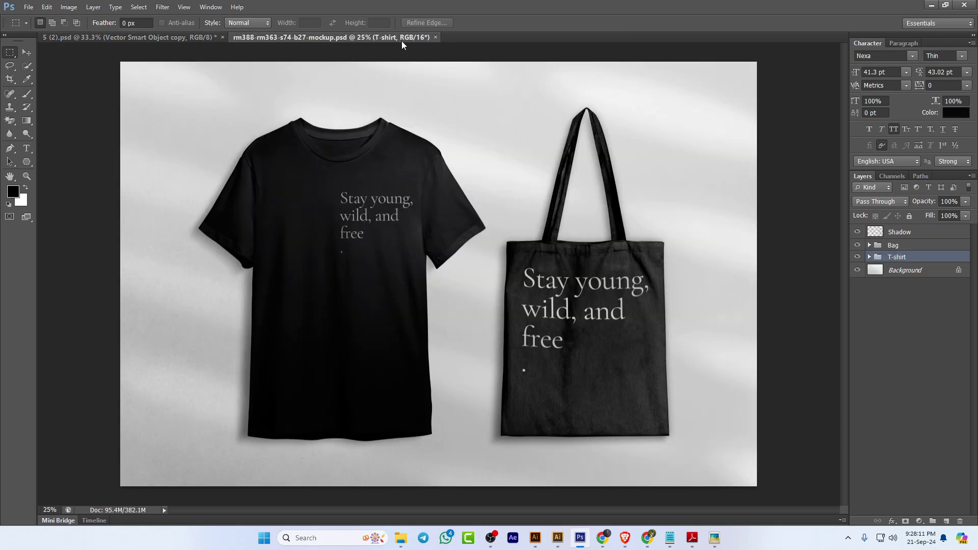
click(869, 256)
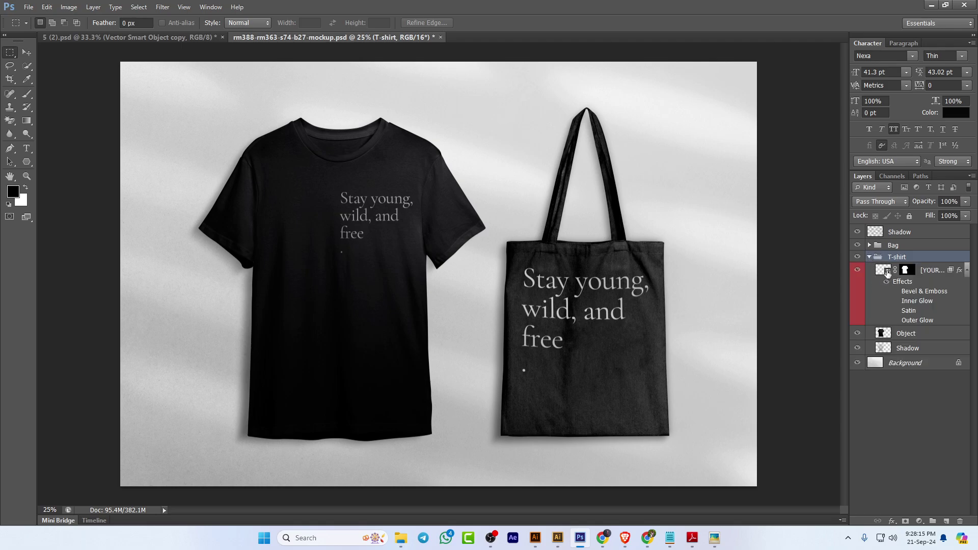
double_click(885, 275)
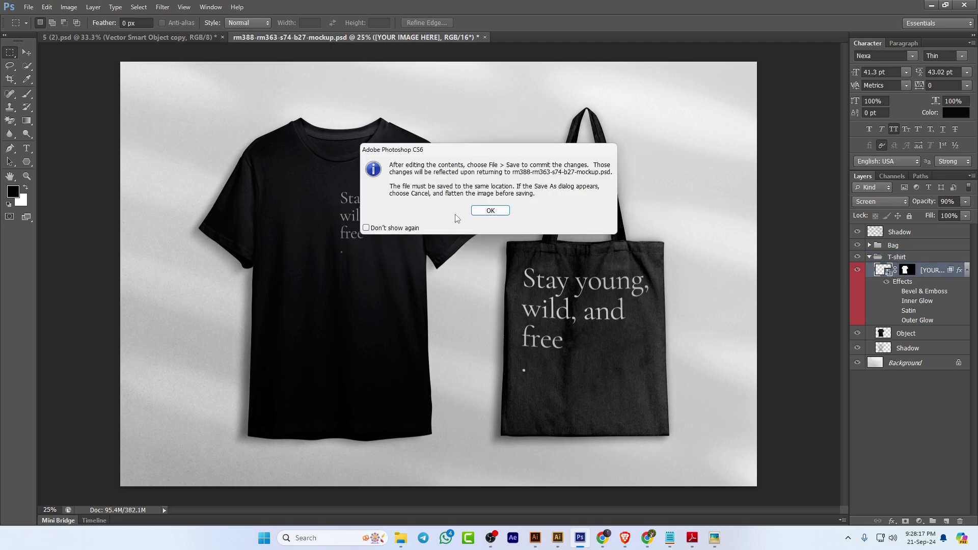
click(490, 210)
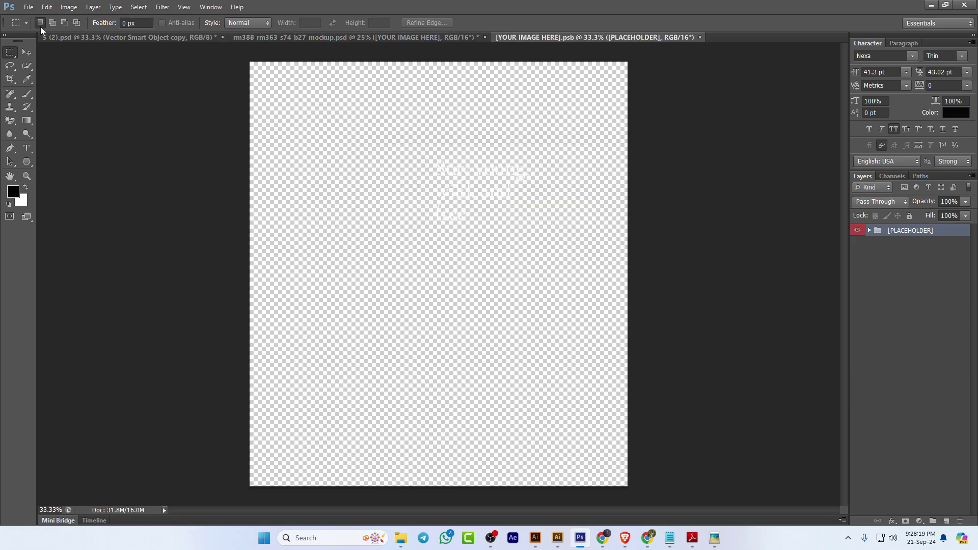
Place hg.png at about 64.5% scale with the [PLACEHOLDER] group hidden, and save it to update the T-shirt mockup
click(29, 7)
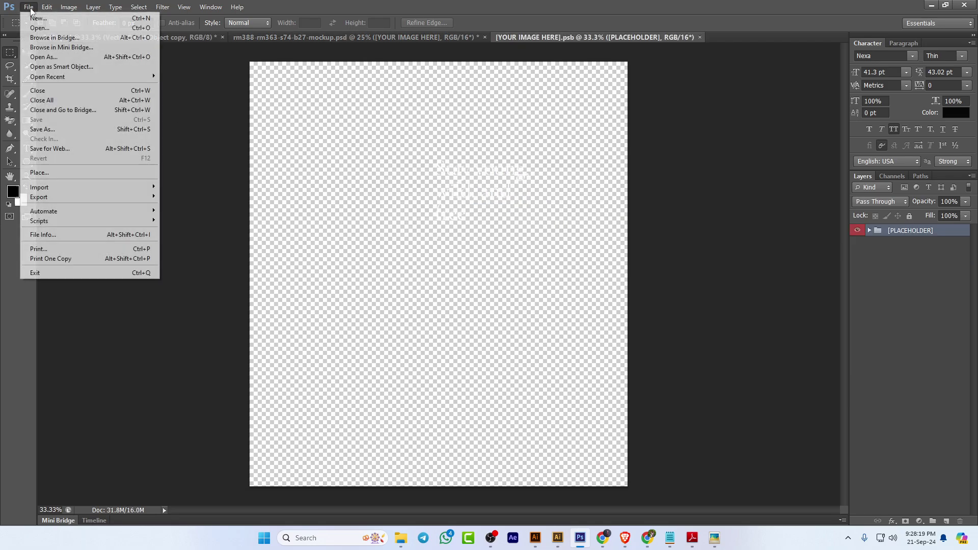
click(50, 173)
click(533, 239)
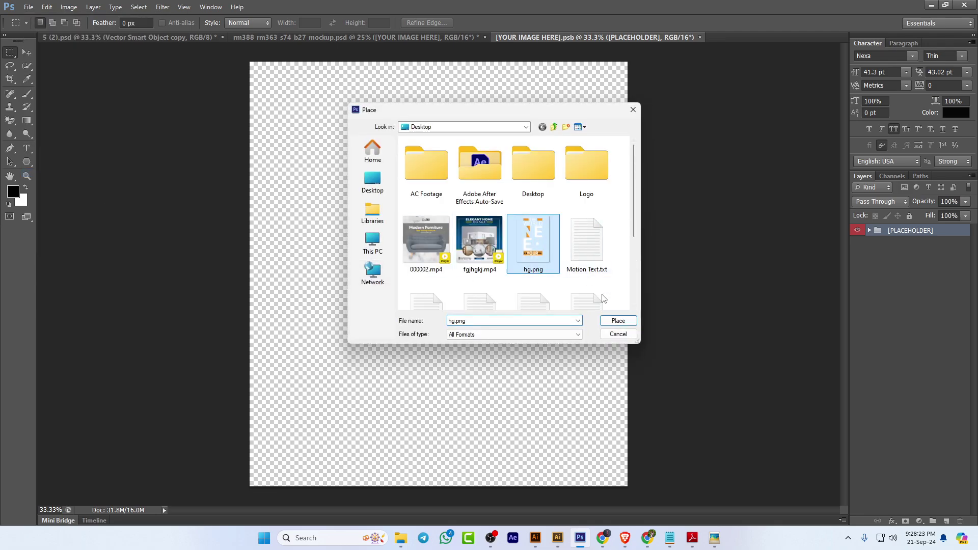
click(617, 320)
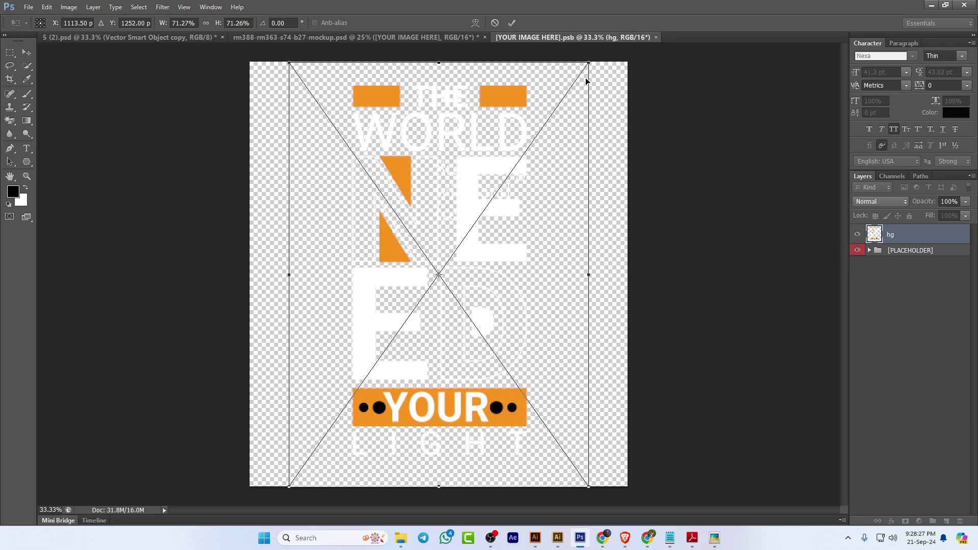
drag(589, 65, 575, 83)
key(Return)
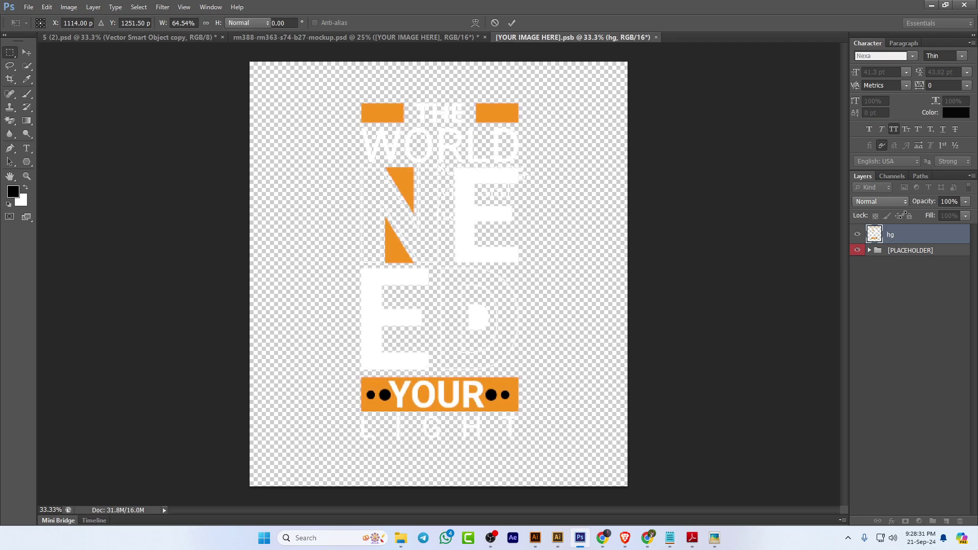
key(ctrl+s)
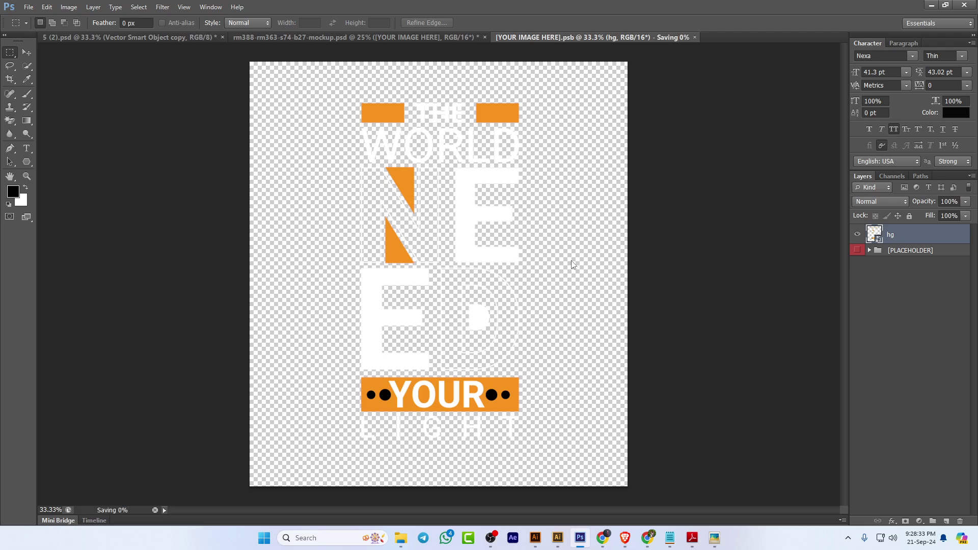
click(374, 41)
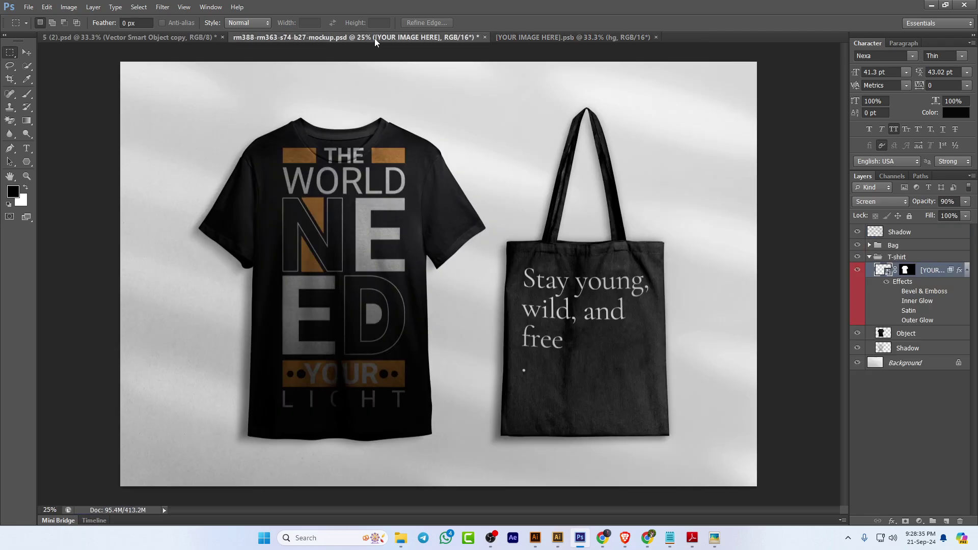
Scale the hg design down around its centre in the T-shirt smart object, then save it and return to the mockup
click(536, 37)
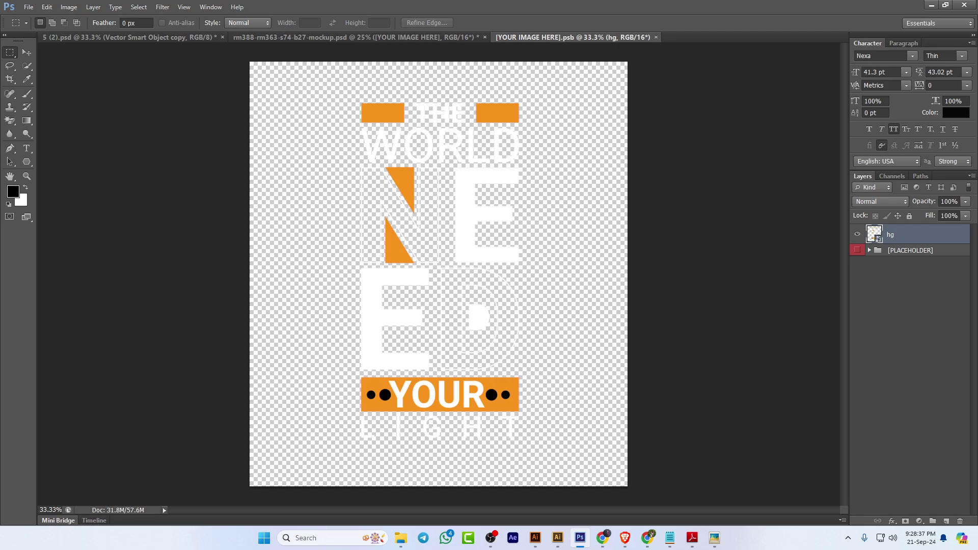
key(ctrl+t)
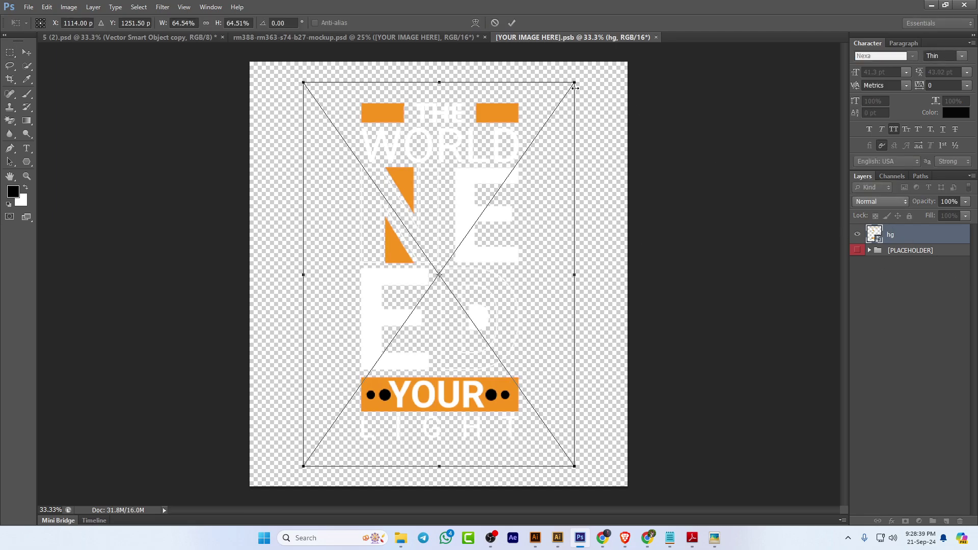
drag(577, 80, 536, 138)
key(Return)
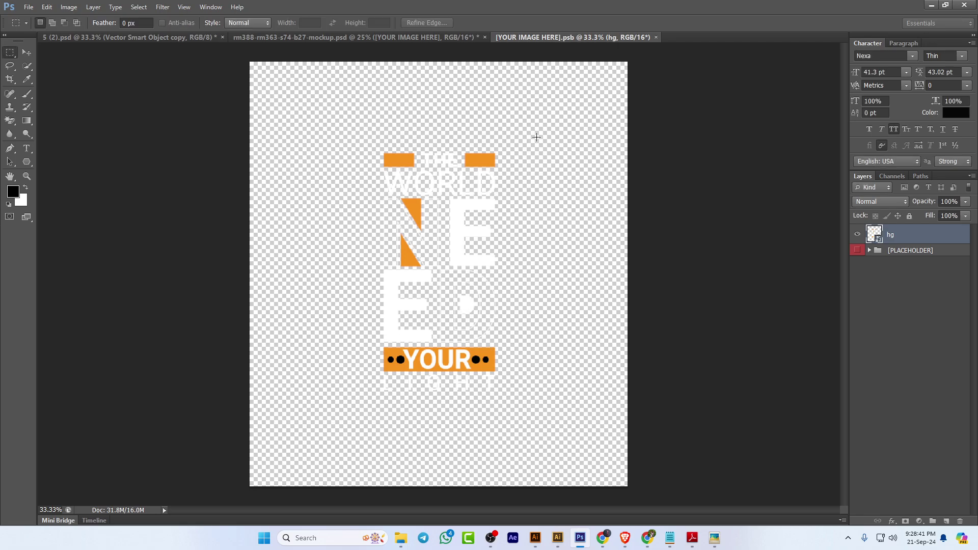
key(ctrl+s)
click(417, 37)
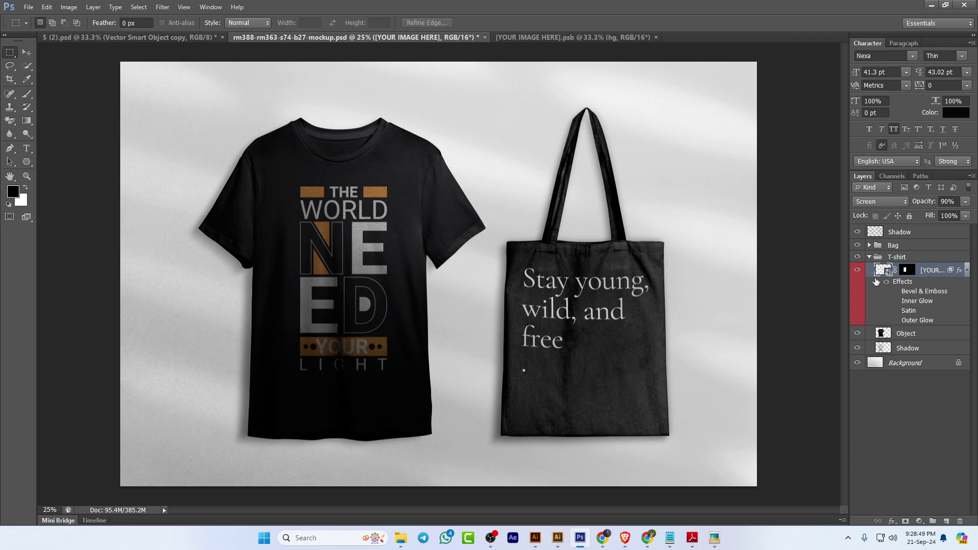
Open the contents of the [YOUR IMAGE HERE] smart object inside the Bag group
click(869, 245)
double_click(887, 261)
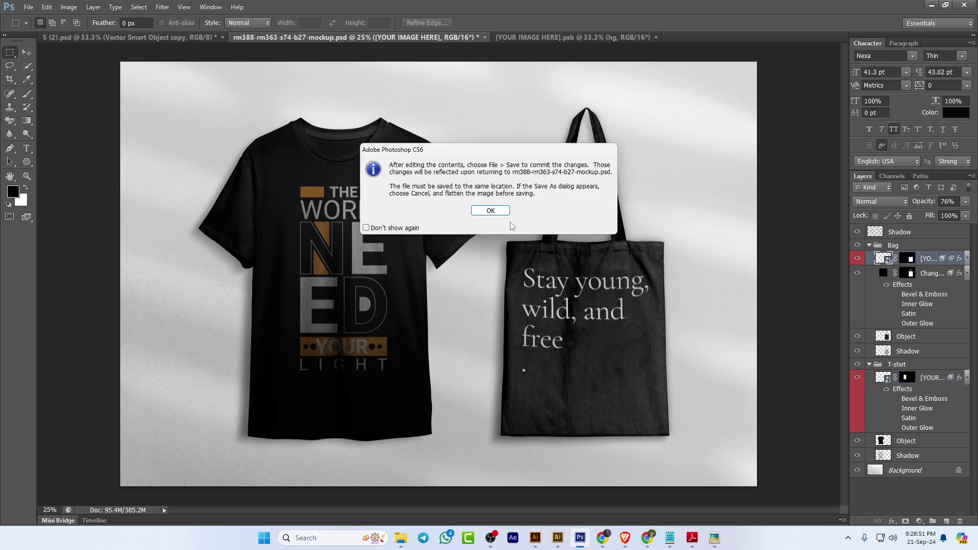
click(484, 265)
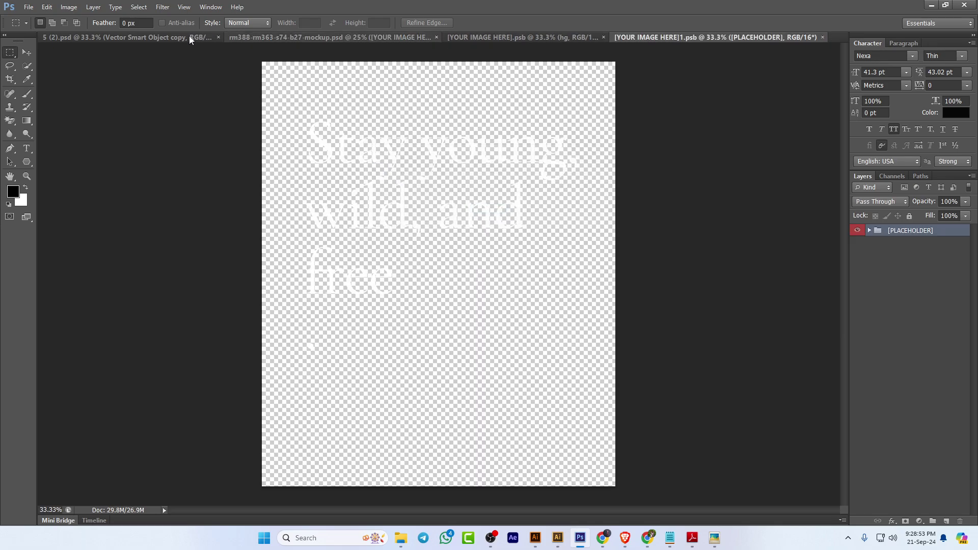
Place hg.png from the Desktop into the bag smart object, scaled around its centre to about 42%
click(28, 8)
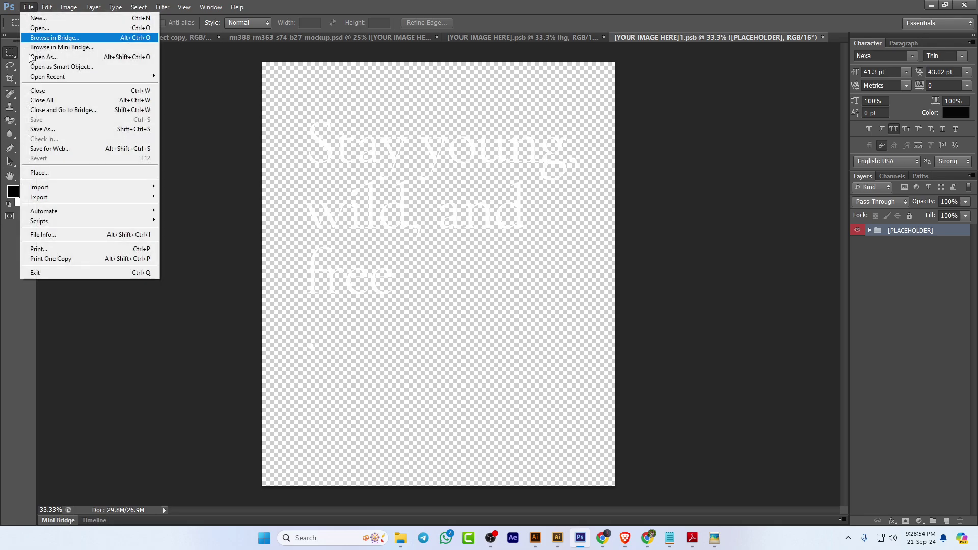
click(54, 172)
click(533, 244)
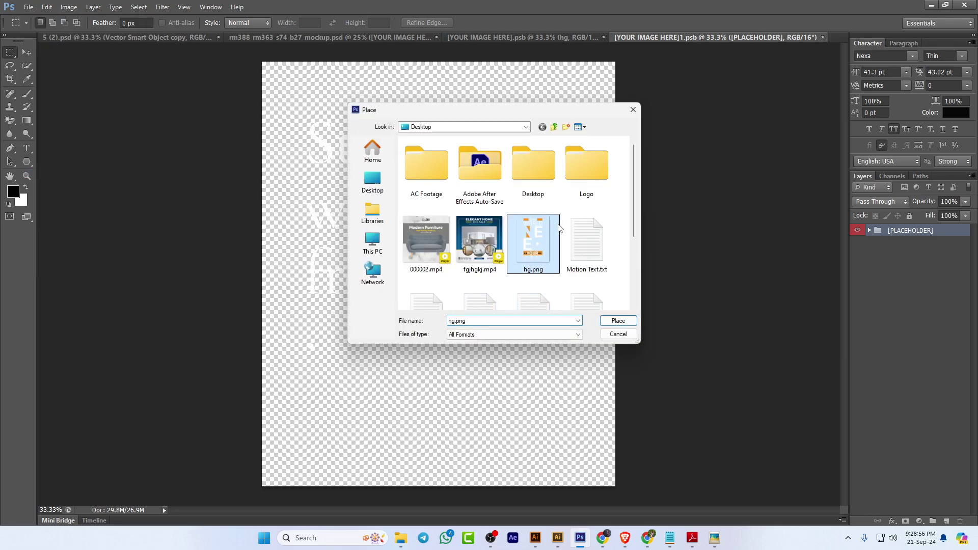
click(609, 325)
drag(586, 71, 557, 152)
key(Return)
Hide the [PLACEHOLDER] group and save the bag artwork to update the mockup
click(857, 250)
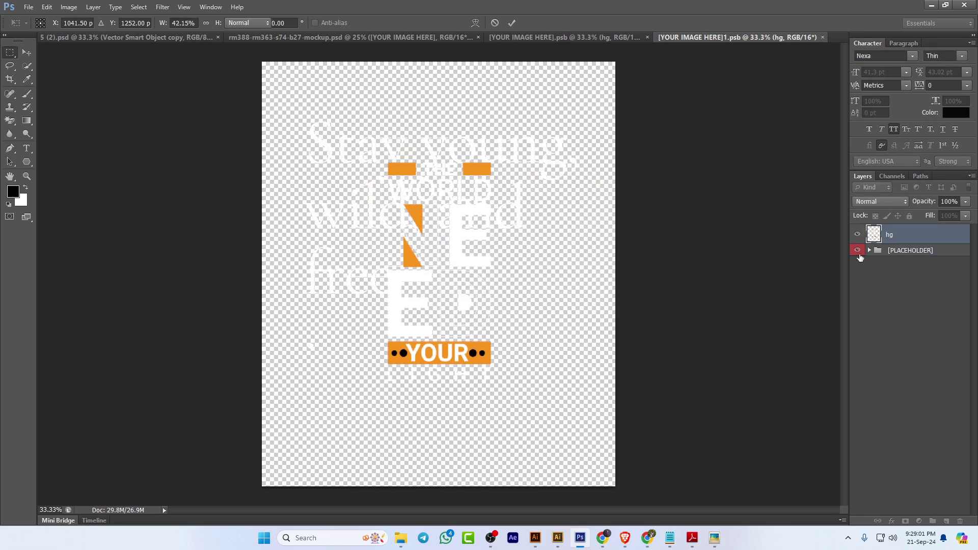
key(ctrl+s)
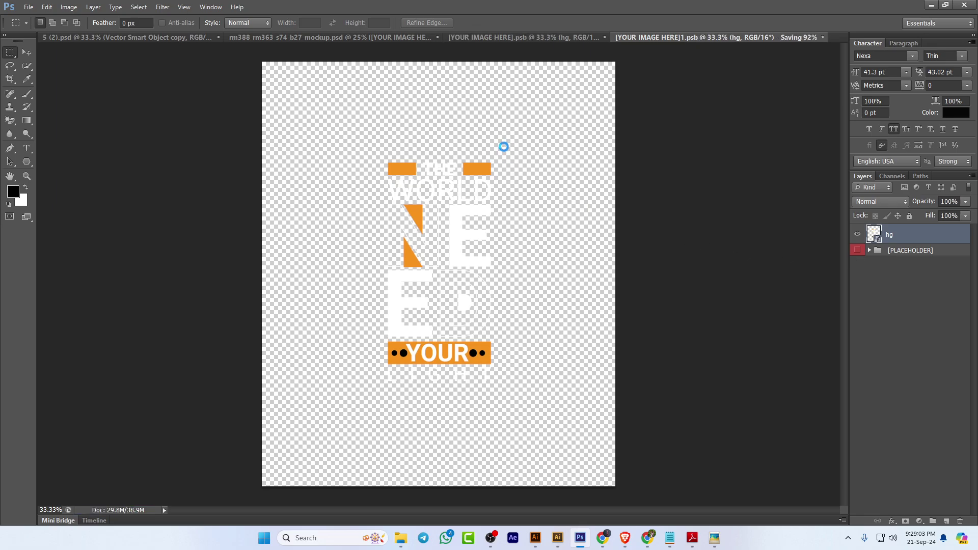
click(374, 39)
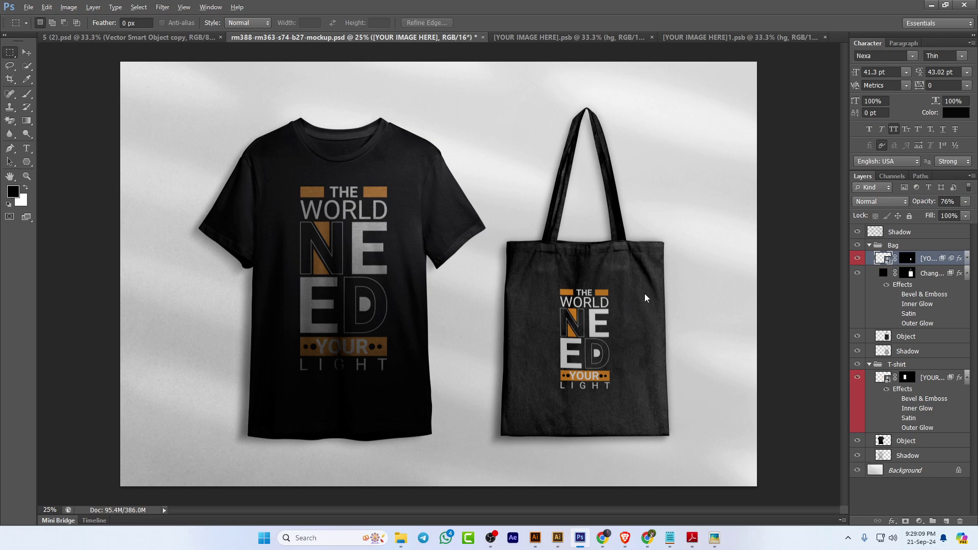
Export the mockup for web as a Maximum quality JPEG named tttt on the Desktop
key(ctrl+alt+shift+s)
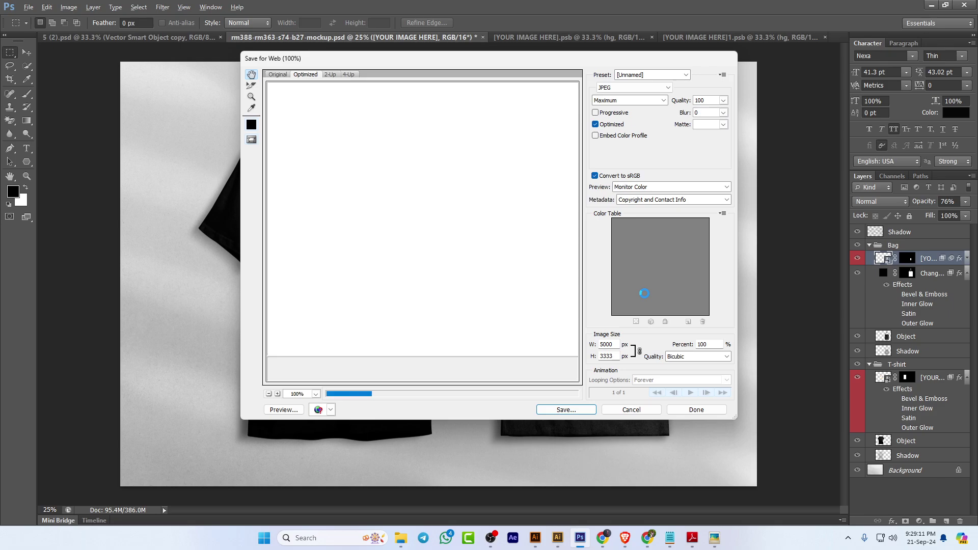
click(663, 100)
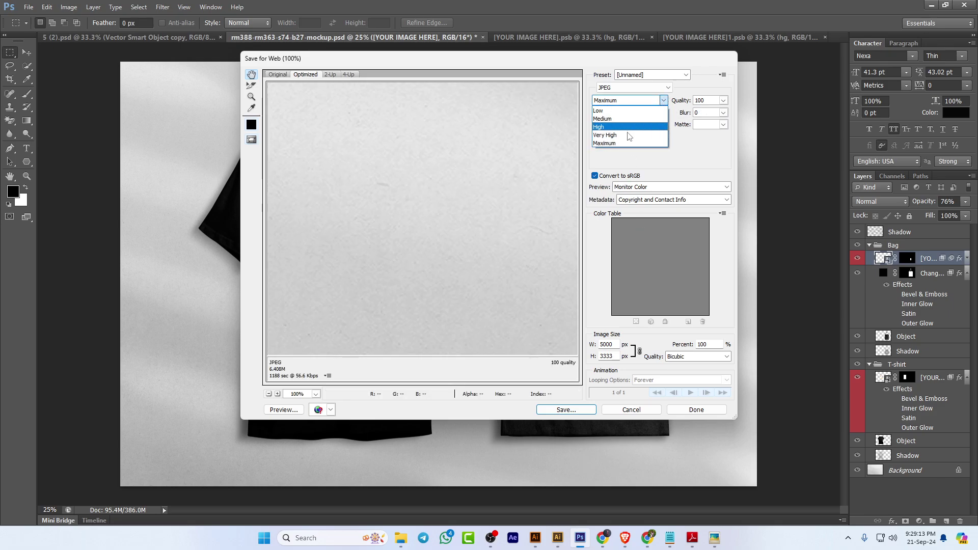
click(617, 143)
click(566, 409)
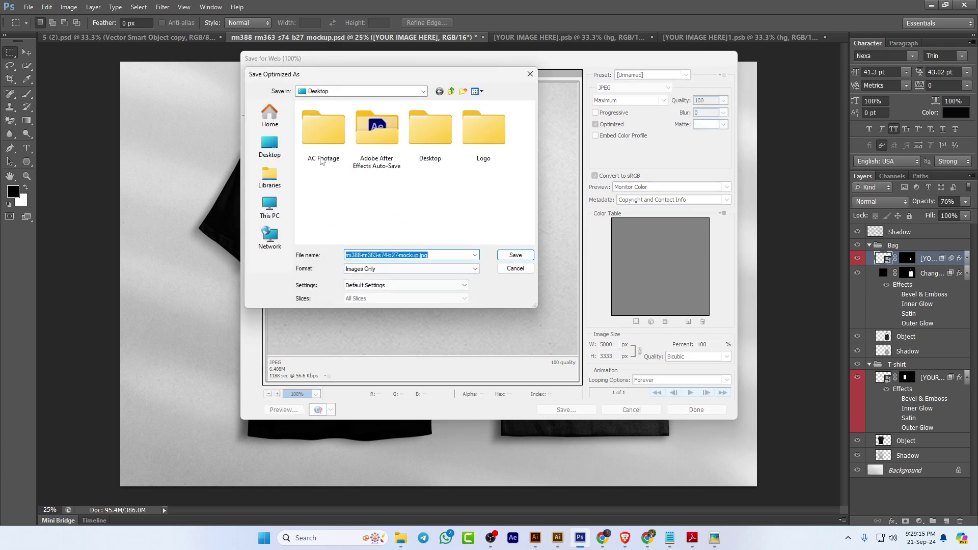
text(tttt)
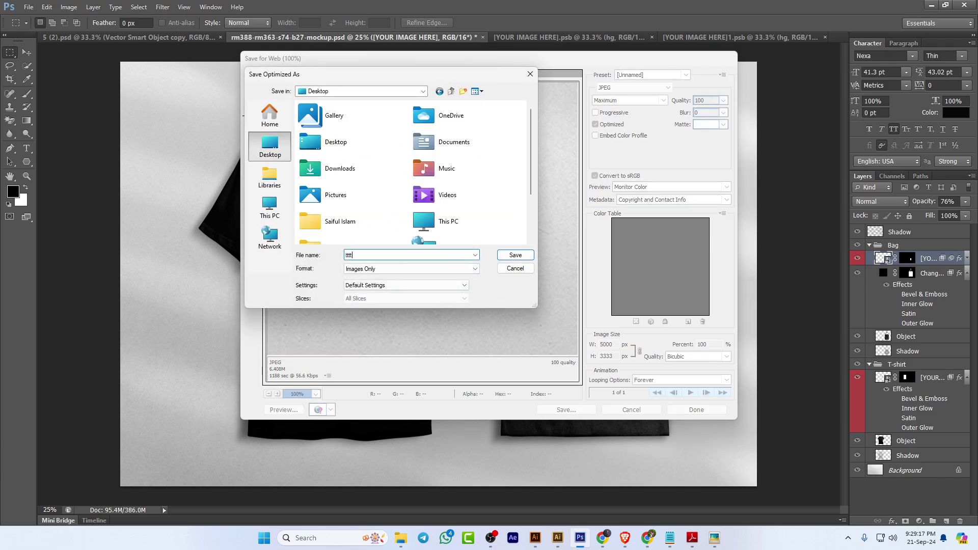
key(Return)
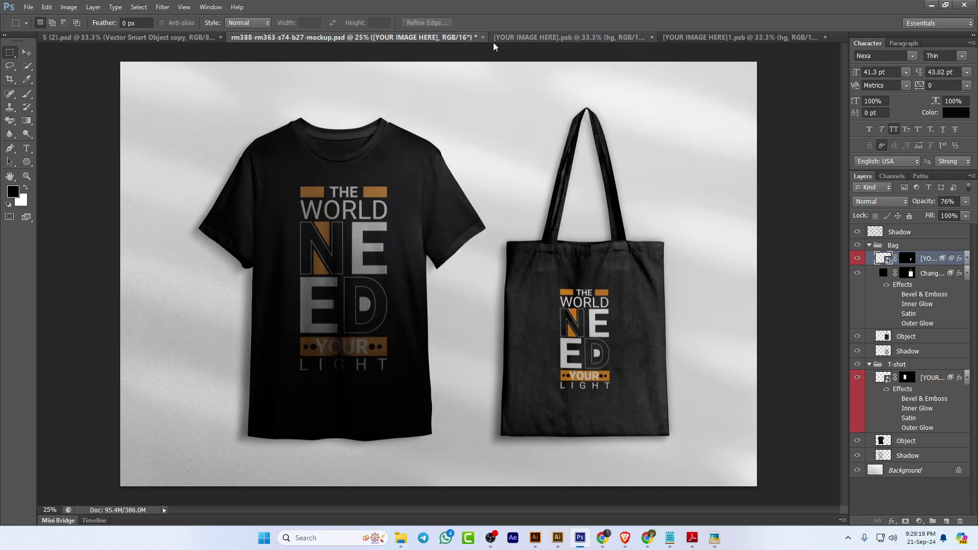
Close the mockup, both [YOUR IMAGE HERE] artworks and 5 (2).psd, discarding any unsaved changes
click(482, 38)
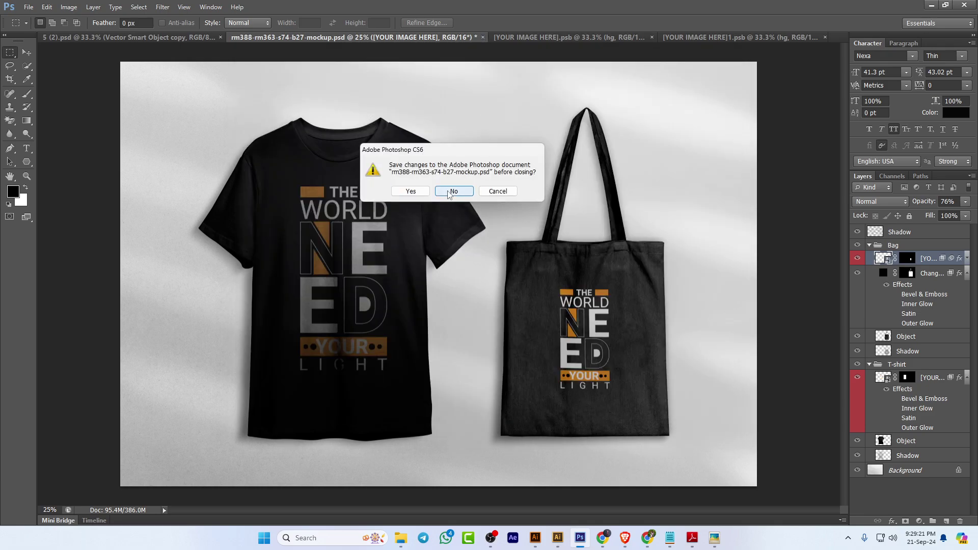
click(450, 251)
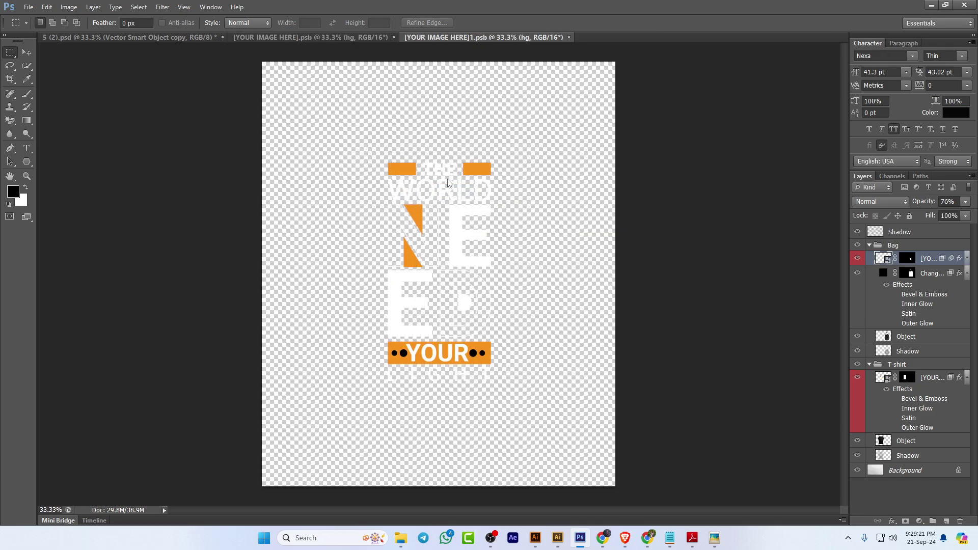
click(569, 38)
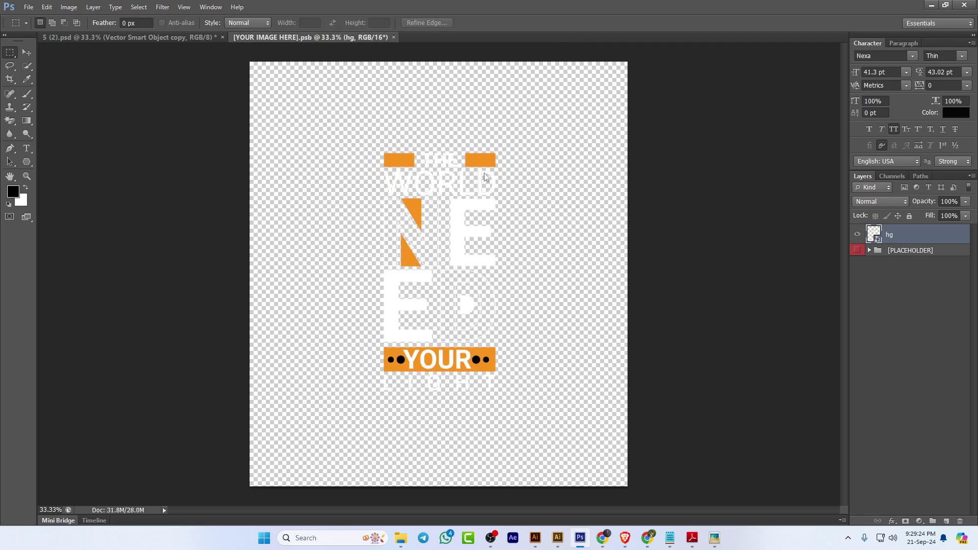
click(395, 38)
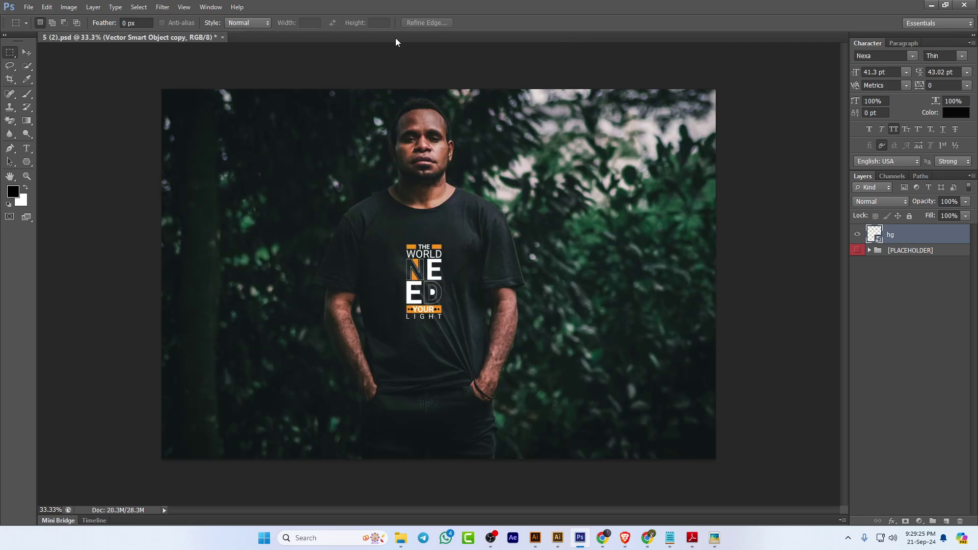
click(222, 37)
click(454, 191)
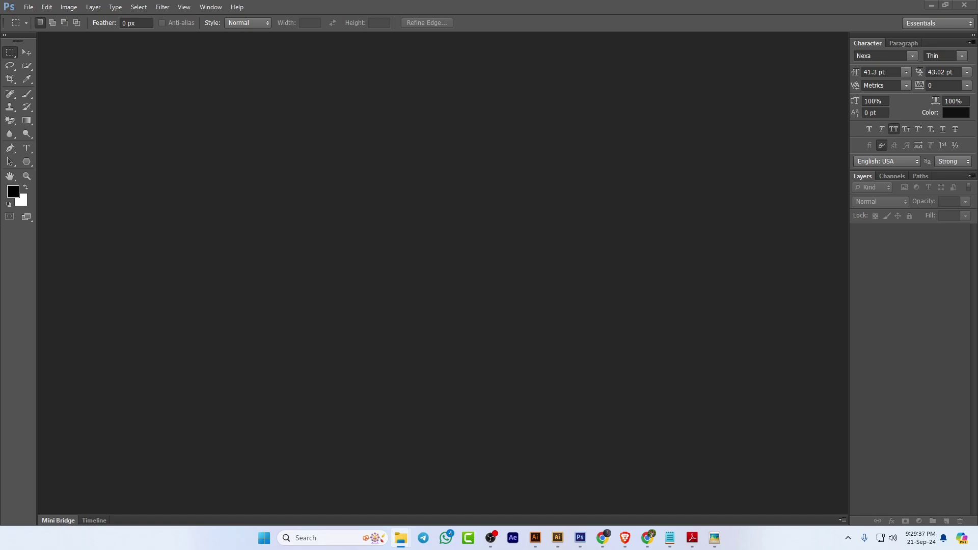
Switch to Chrome, close the two graphic design quotes pages and open freepik.com in a new tab
click(930, 6)
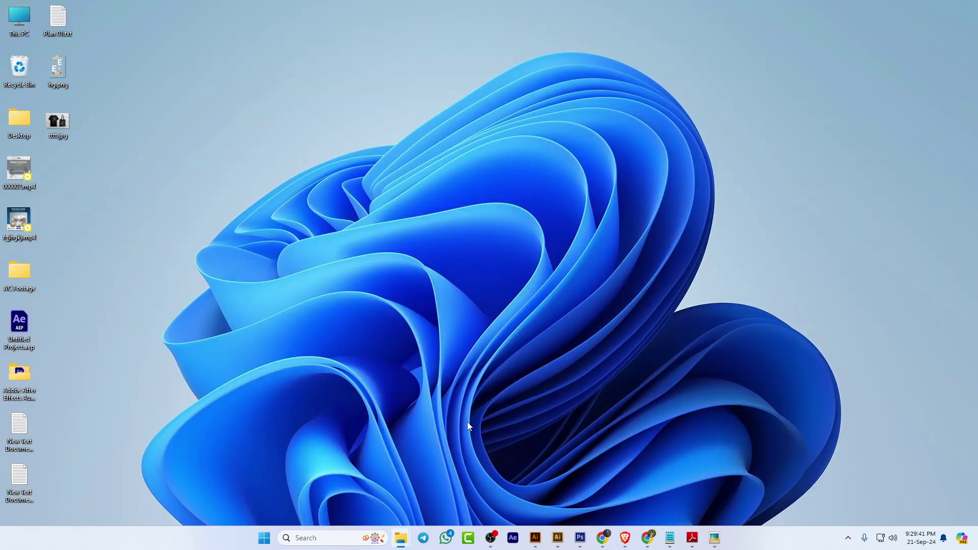
click(601, 543)
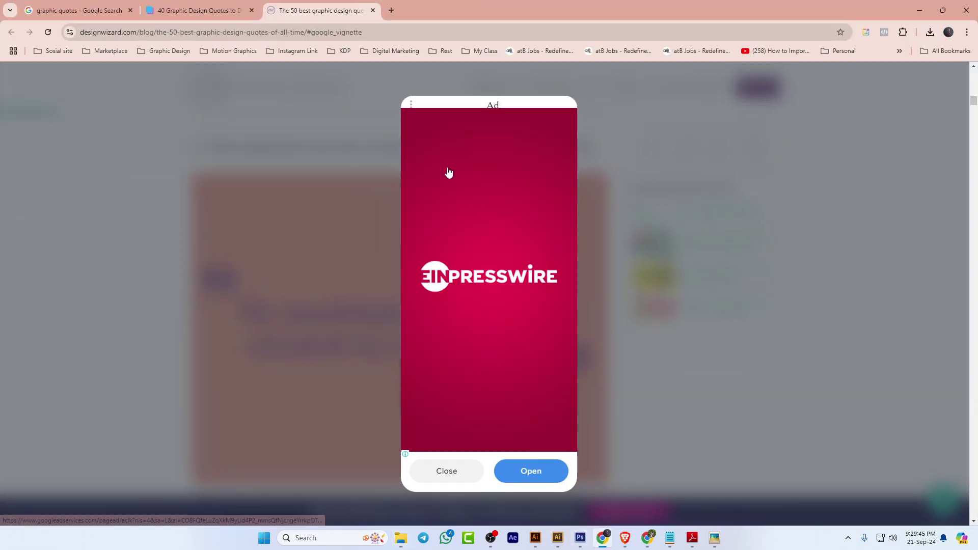
click(391, 10)
click(372, 10)
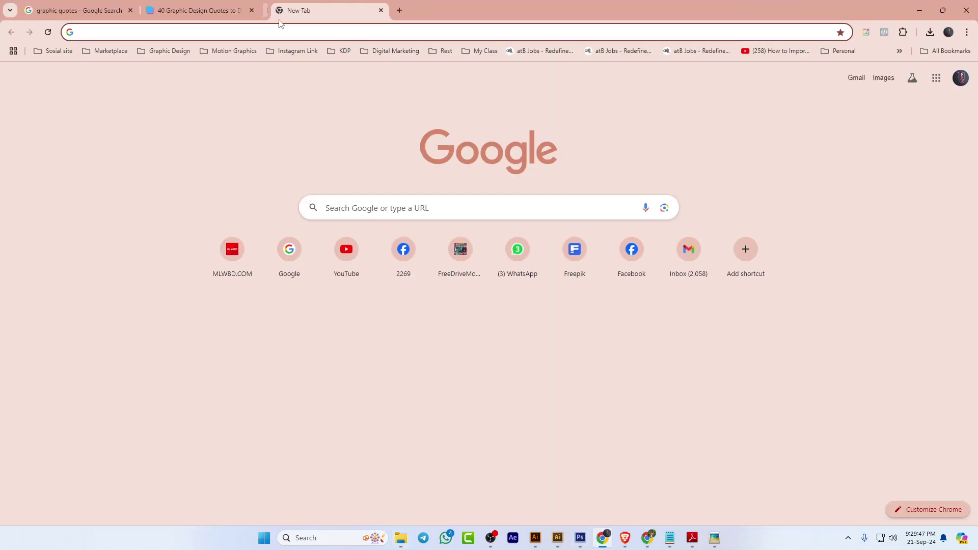
click(252, 10)
click(232, 35)
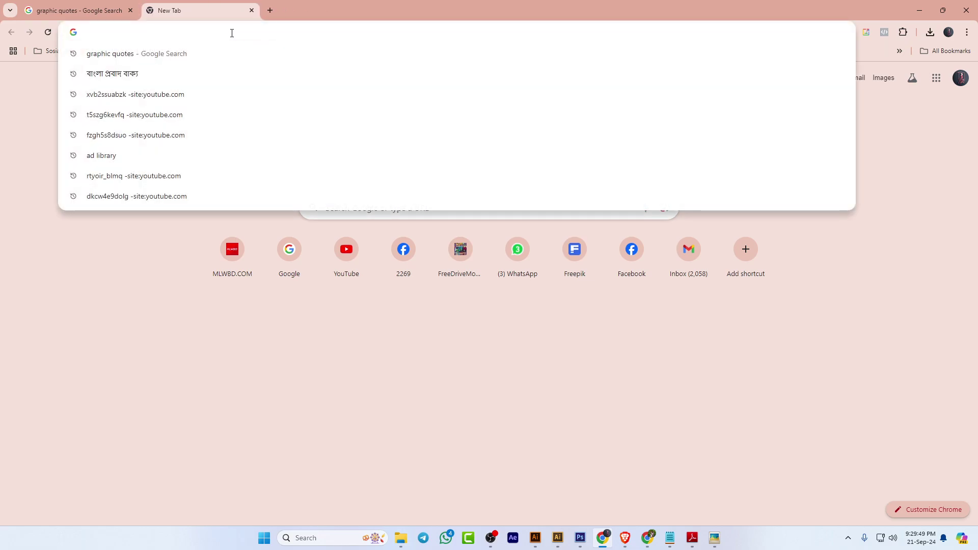
text(free)
key(Return)
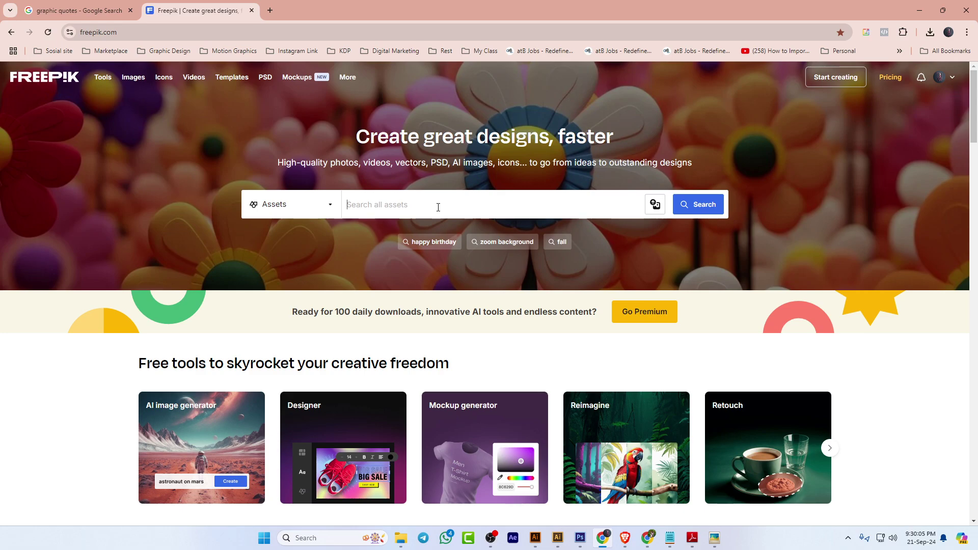
Search all Freepik assets for "love" and open the minimal line heart background vector in a separate tab
text(love)
key(Return)
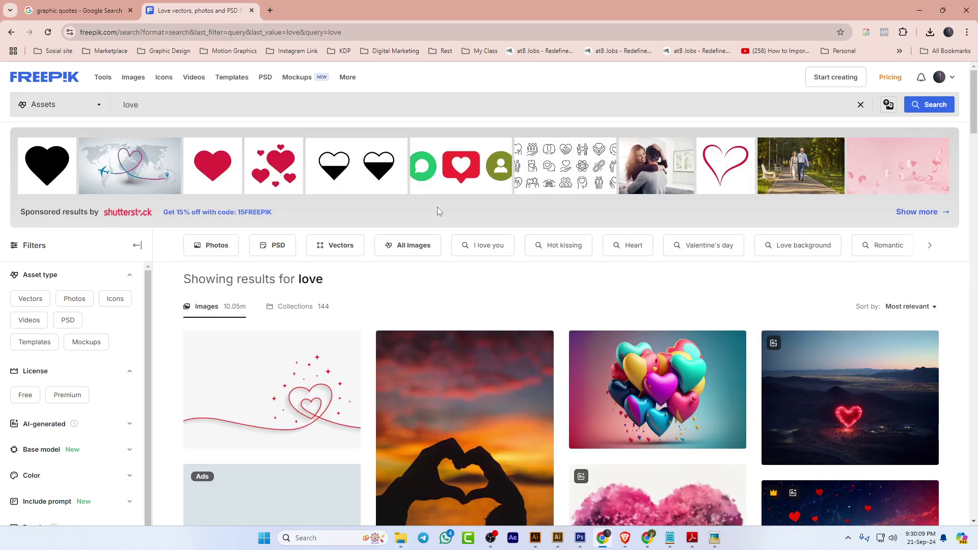
scroll(463, 260, down, 3)
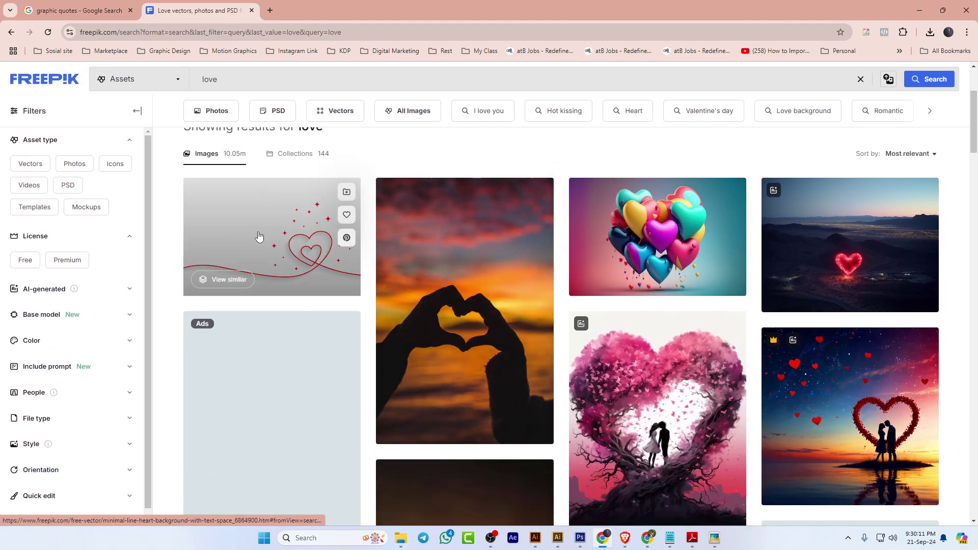
middle_click(258, 232)
Browse further through the love results and open the red balloon hearts vector in a separate tab
scroll(560, 331, down, 4)
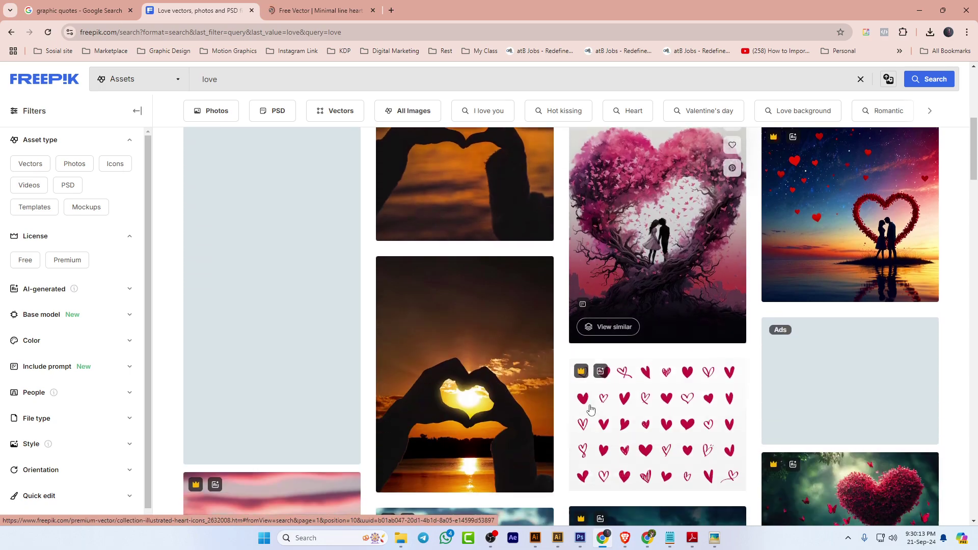
scroll(550, 357, down, 5)
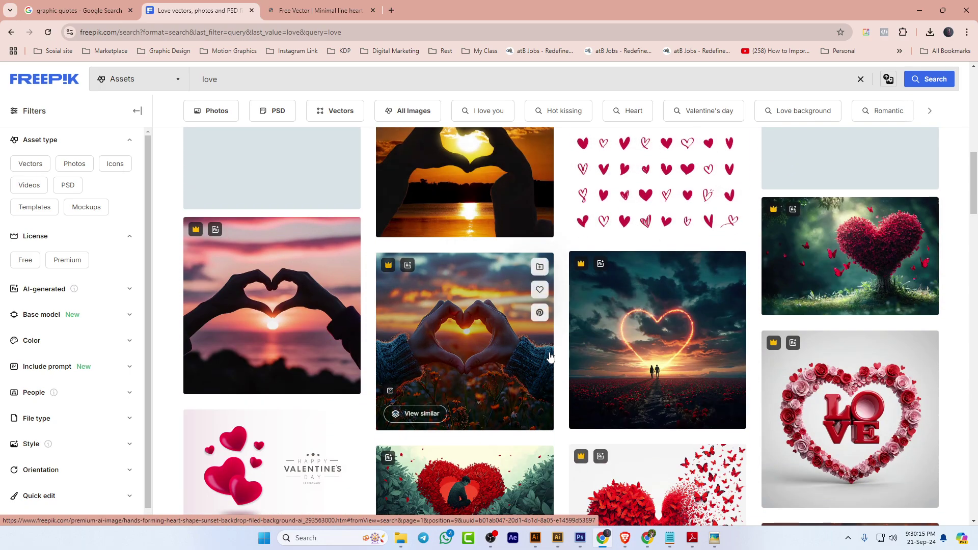
scroll(550, 358, down, 5)
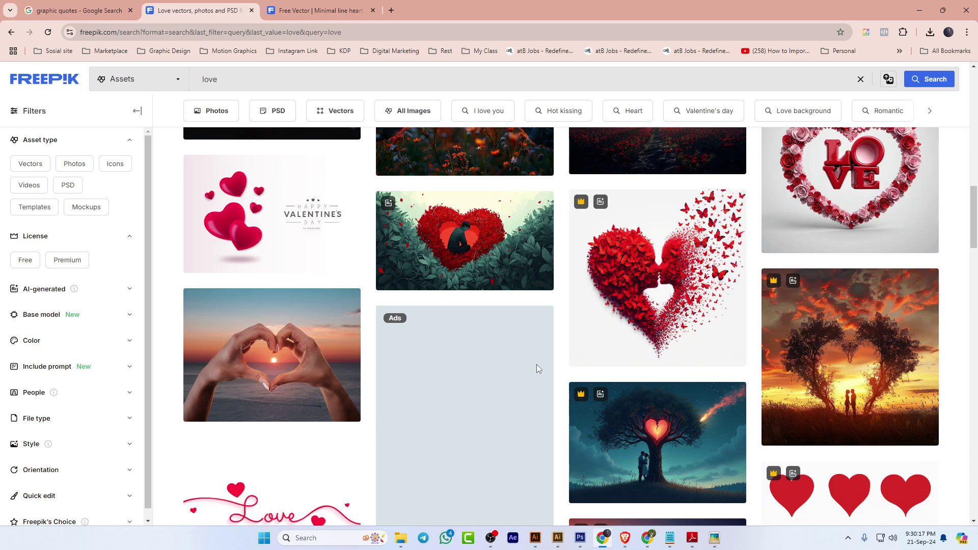
scroll(538, 366, down, 6)
scroll(537, 365, down, 10)
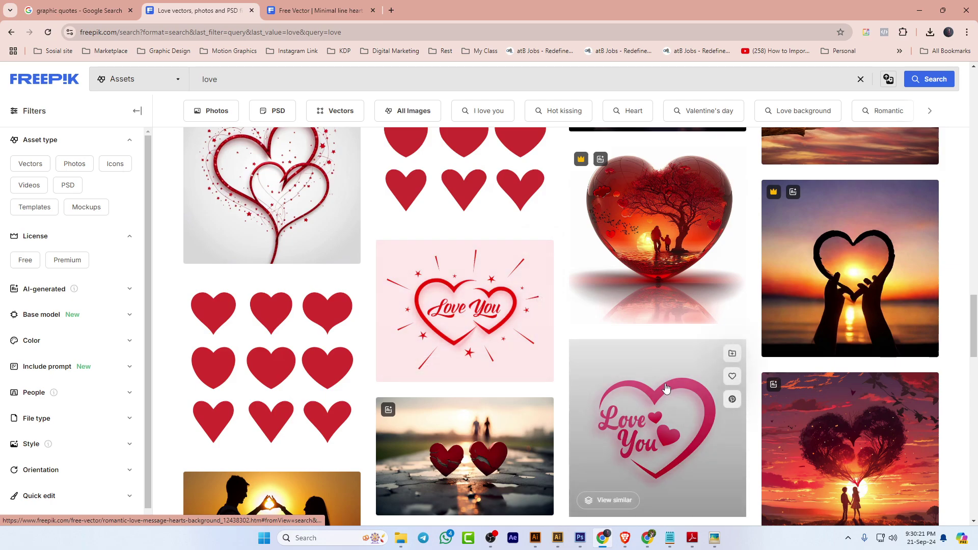
scroll(416, 355, down, 6)
scroll(517, 351, down, 3)
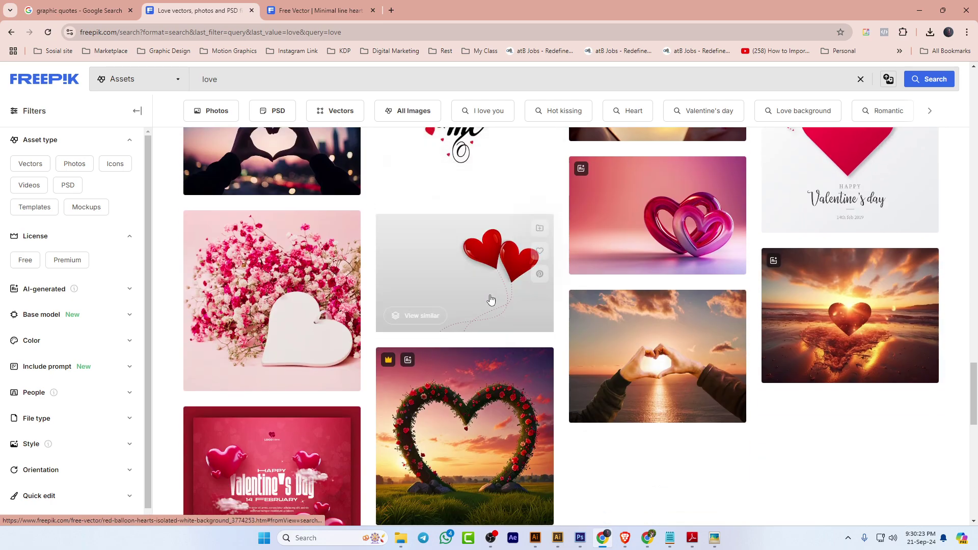
middle_click(477, 279)
Review the rest of the first page of love results and go to page 2, closing the advertising pop-up window
scroll(544, 359, up, 3)
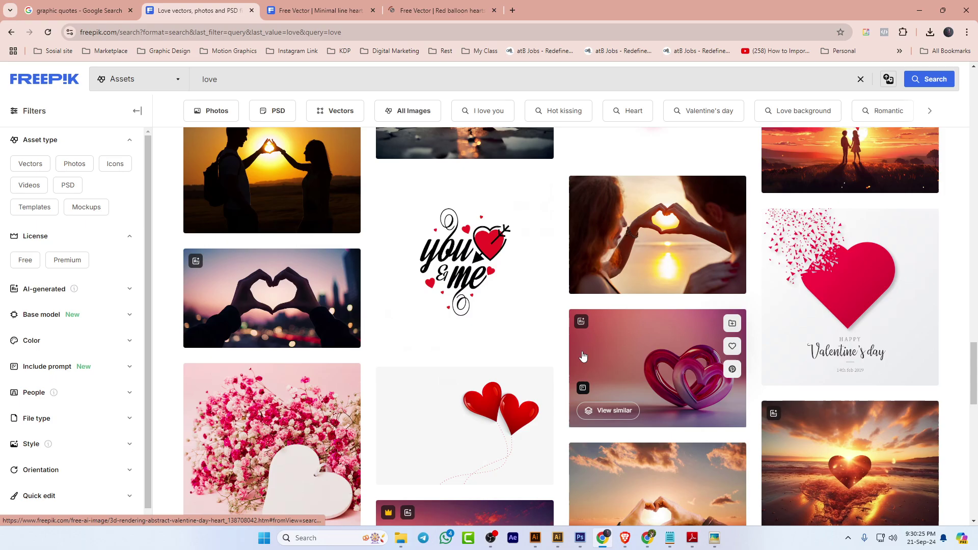
scroll(573, 352, down, 10)
scroll(573, 351, up, 12)
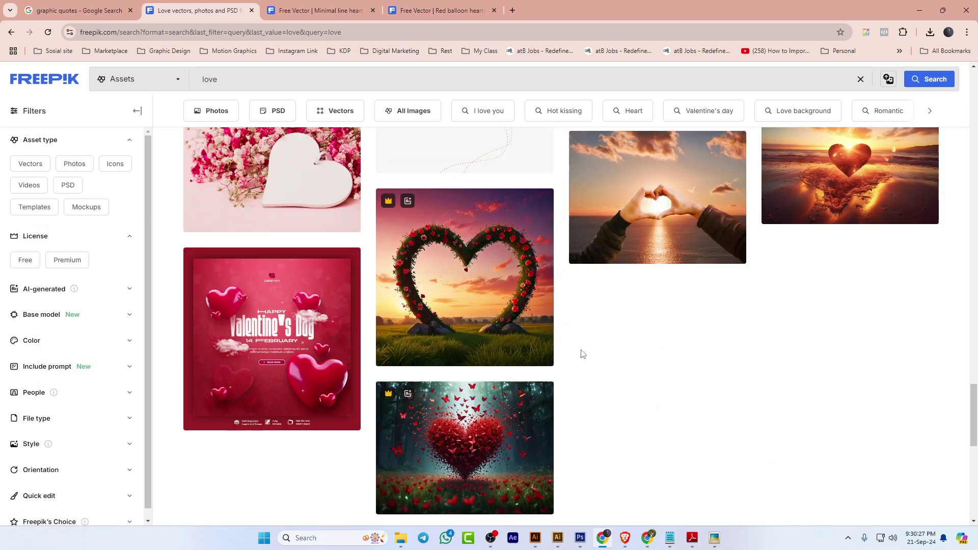
scroll(584, 354, up, 5)
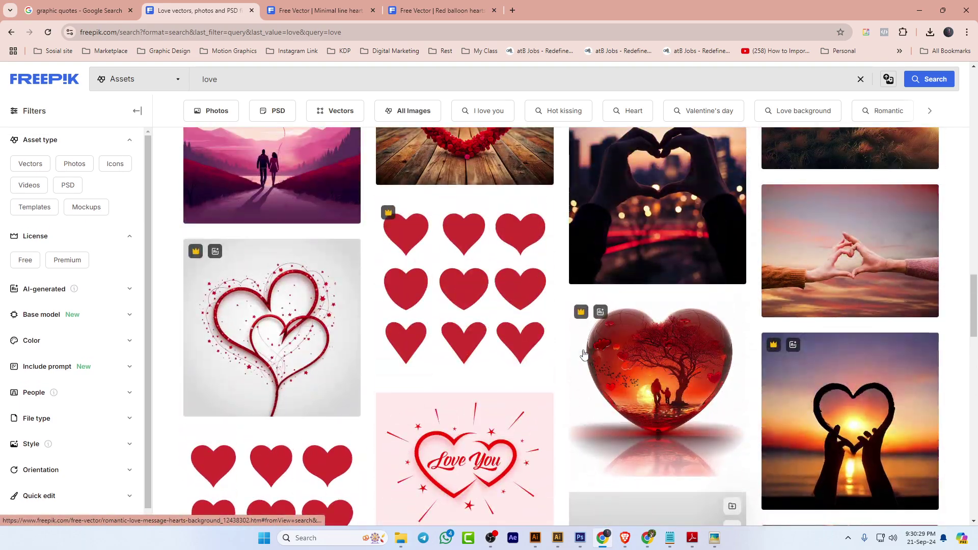
scroll(441, 363, up, 10)
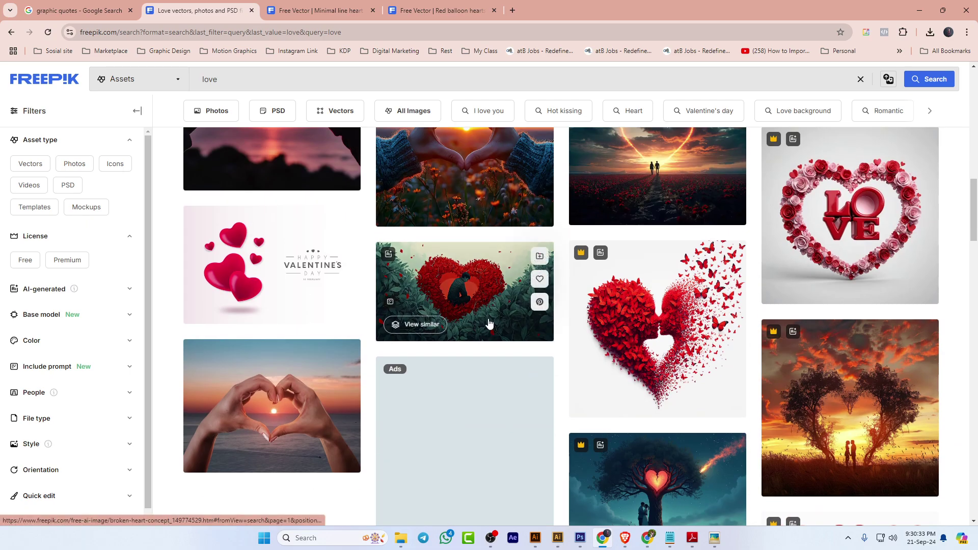
scroll(463, 331, up, 4)
scroll(457, 313, up, 2)
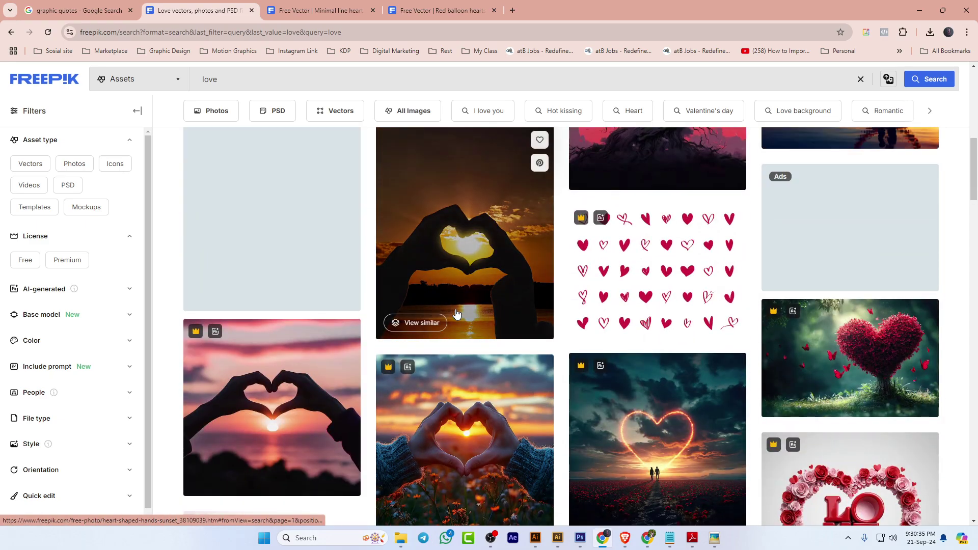
scroll(457, 313, down, 20)
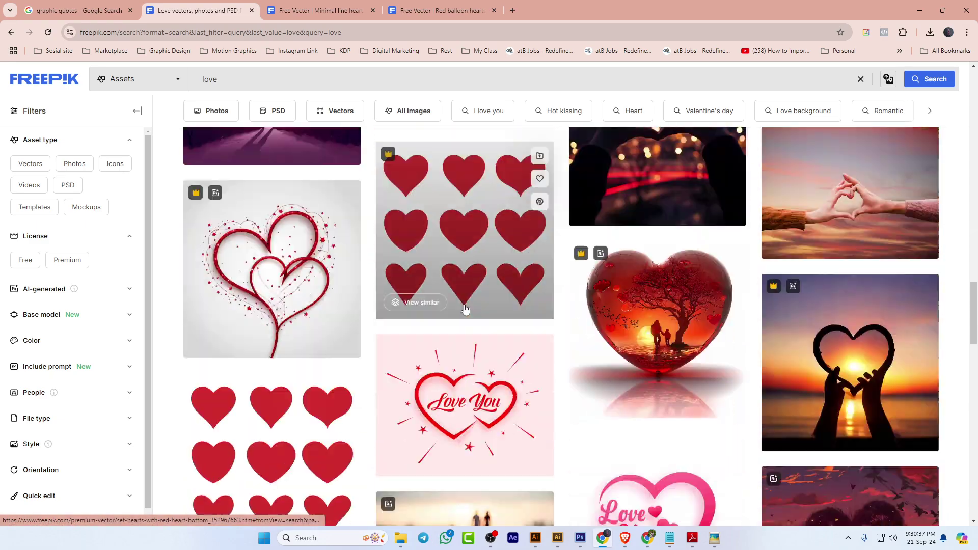
scroll(467, 307, down, 10)
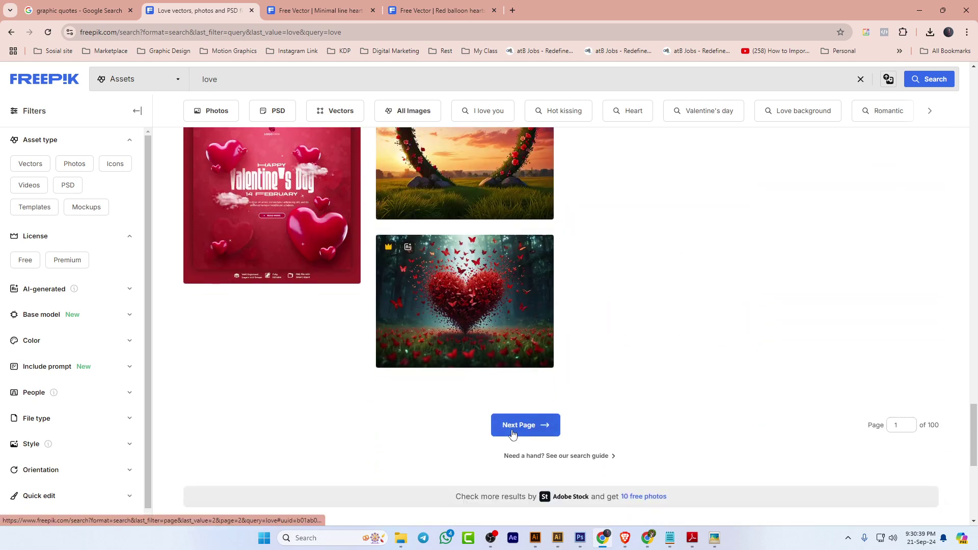
click(512, 428)
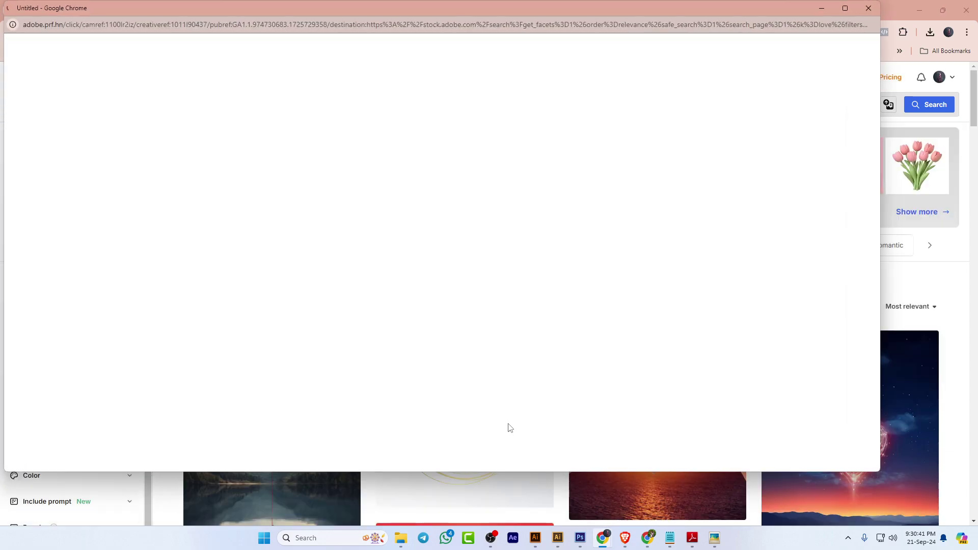
click(869, 12)
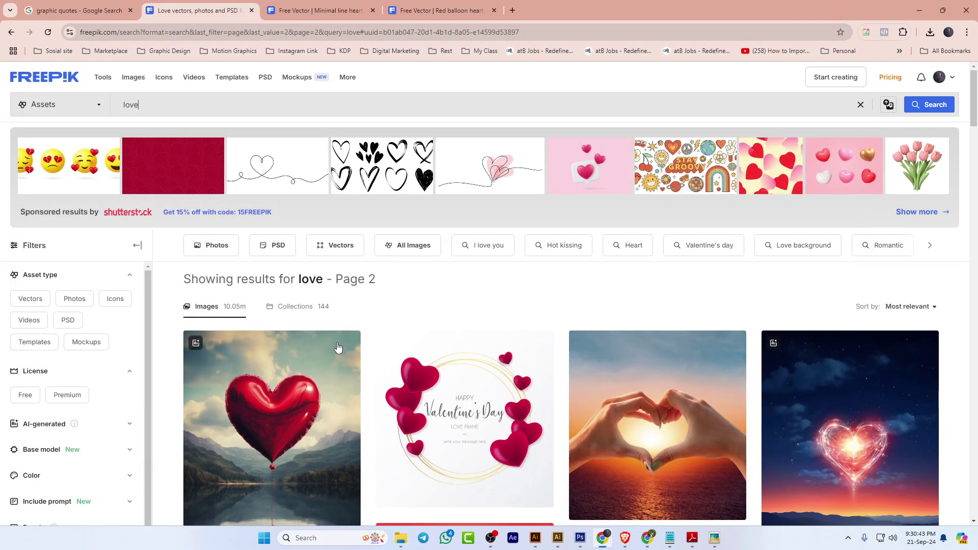
Find the Happy valentines day greetings card with flying love hearts on page 2 and download it for free
scroll(408, 338, down, 7)
scroll(441, 340, down, 15)
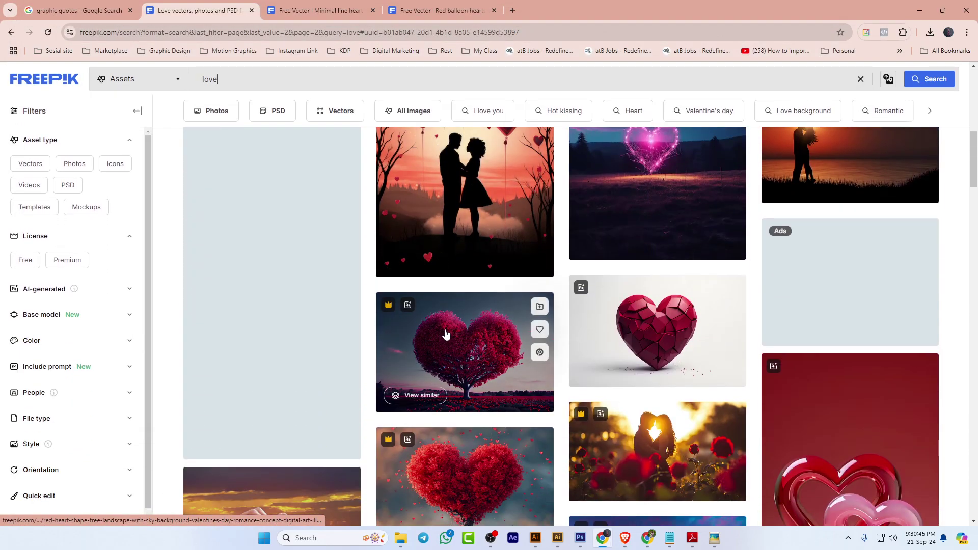
scroll(444, 324, down, 10)
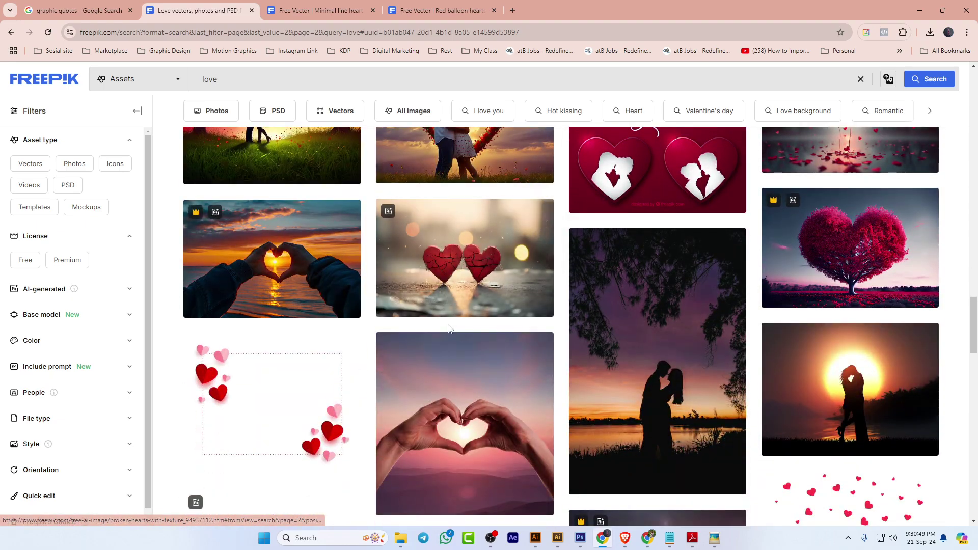
scroll(447, 328, down, 4)
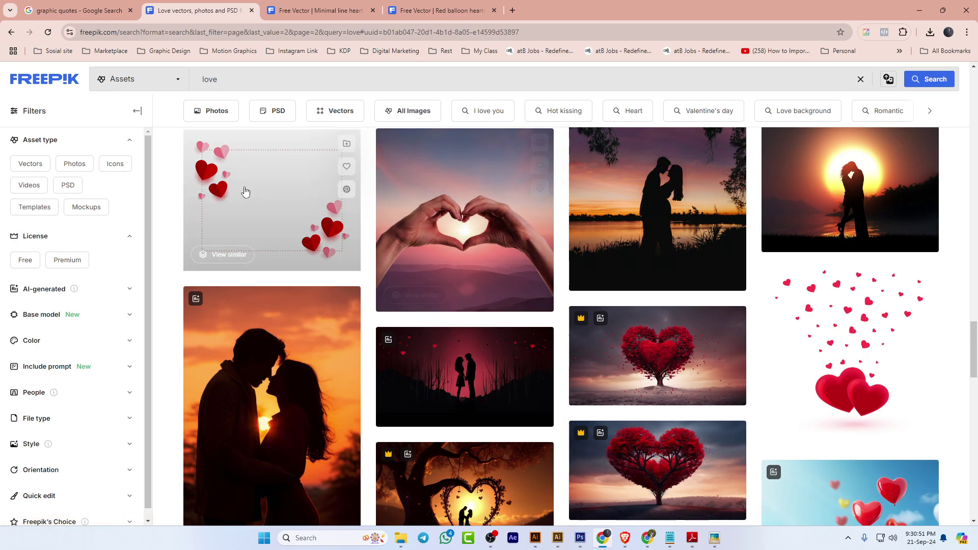
mouse_move(833, 315)
scroll(834, 318, down, 5)
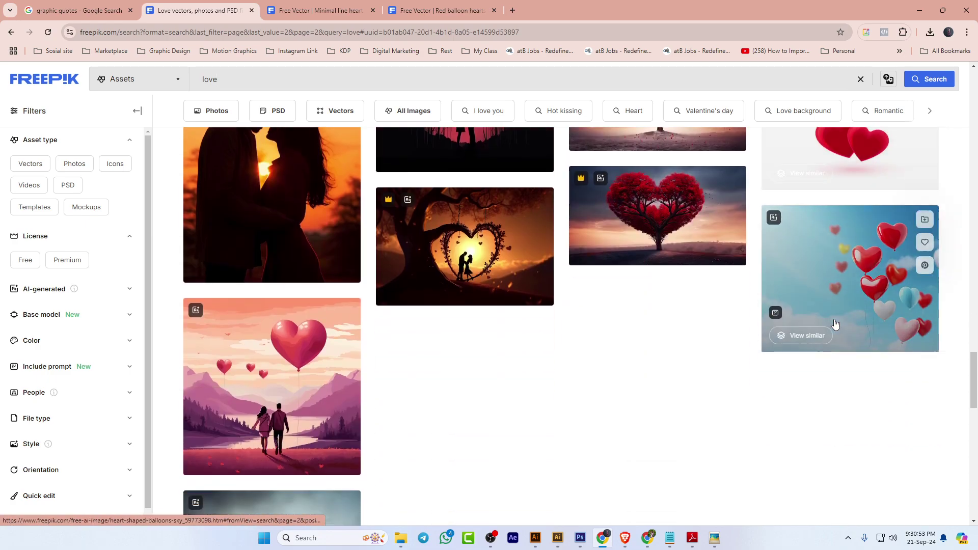
scroll(834, 318, up, 4)
click(839, 255)
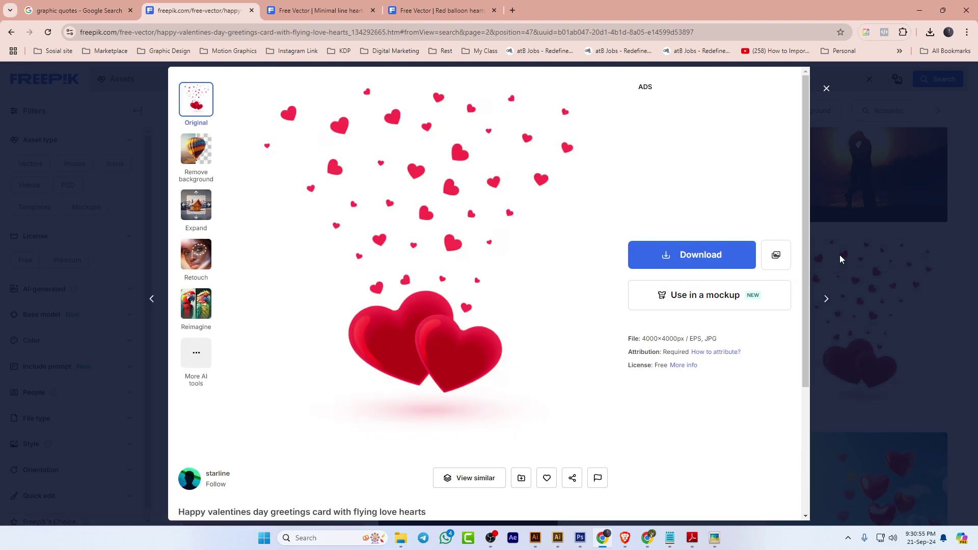
click(699, 255)
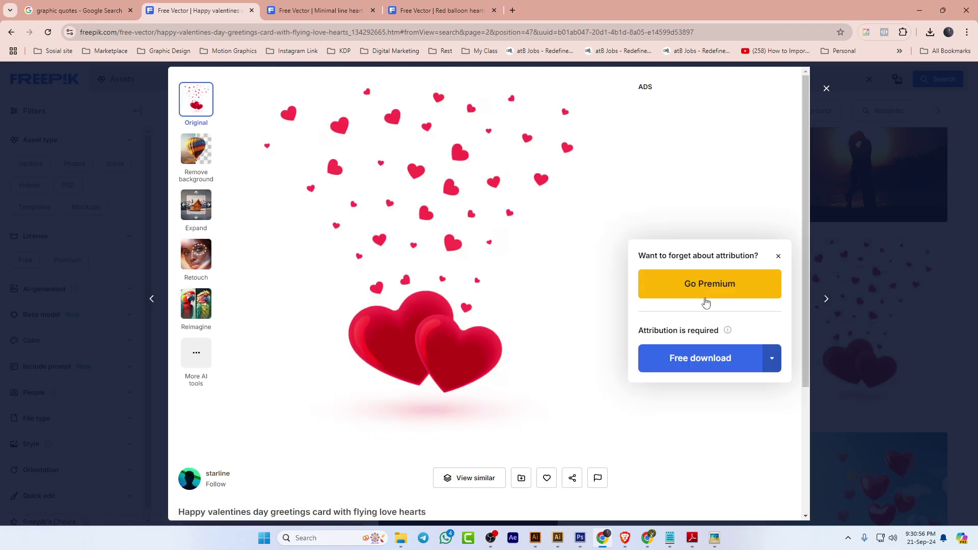
click(698, 358)
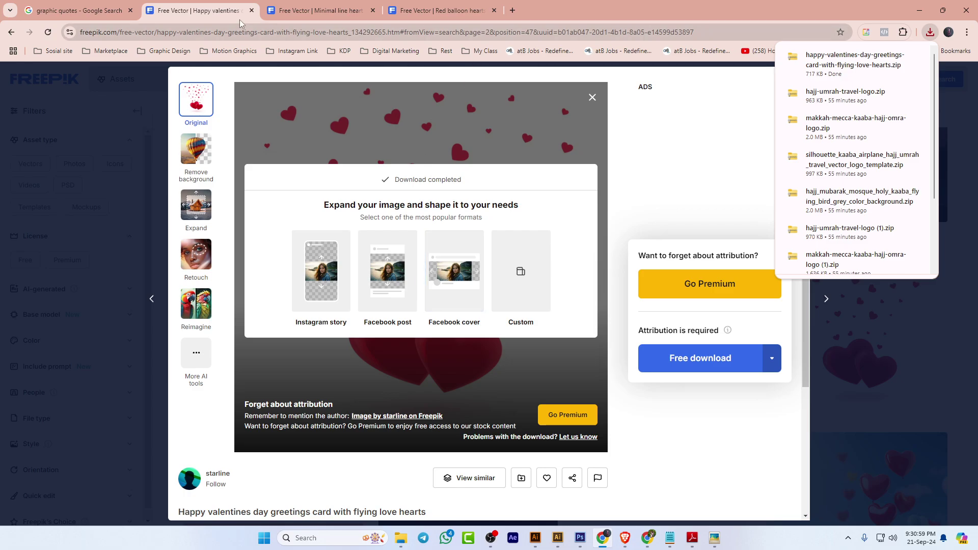
Close the greetings card page and download the Minimal line heart background with text space for free
click(251, 10)
click(725, 311)
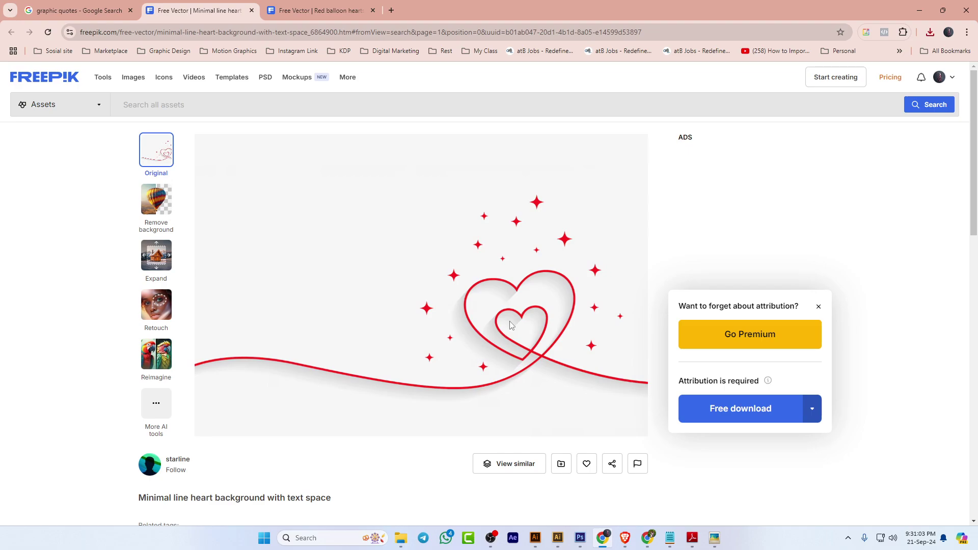
scroll(504, 315, down, 5)
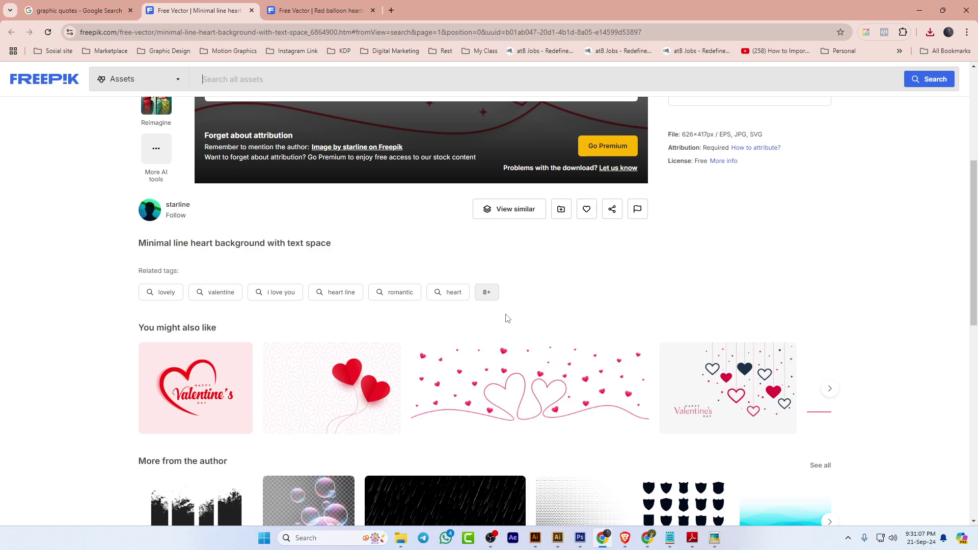
Close the minimal line heart page, download the Red balloon hearts vector for free, close its page and minimize the browser
click(252, 11)
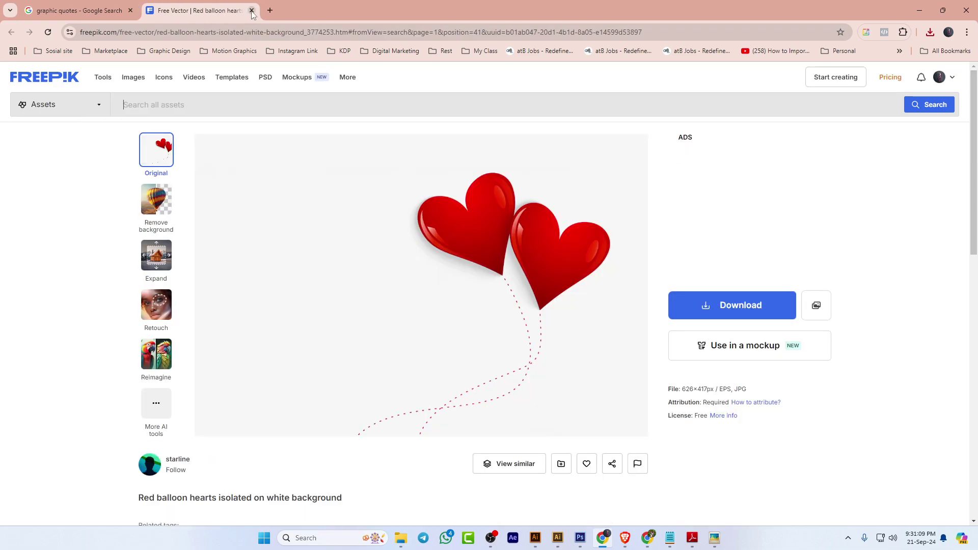
click(739, 410)
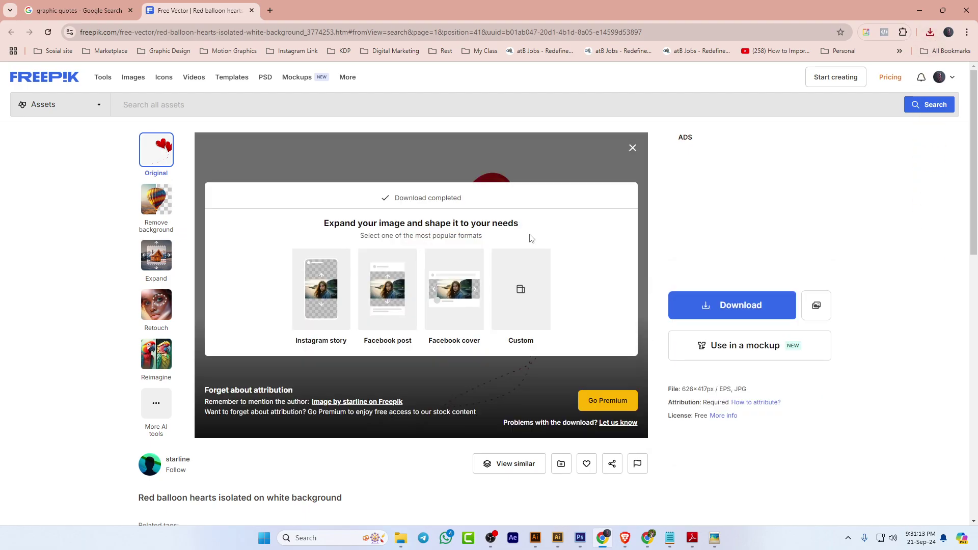
click(252, 10)
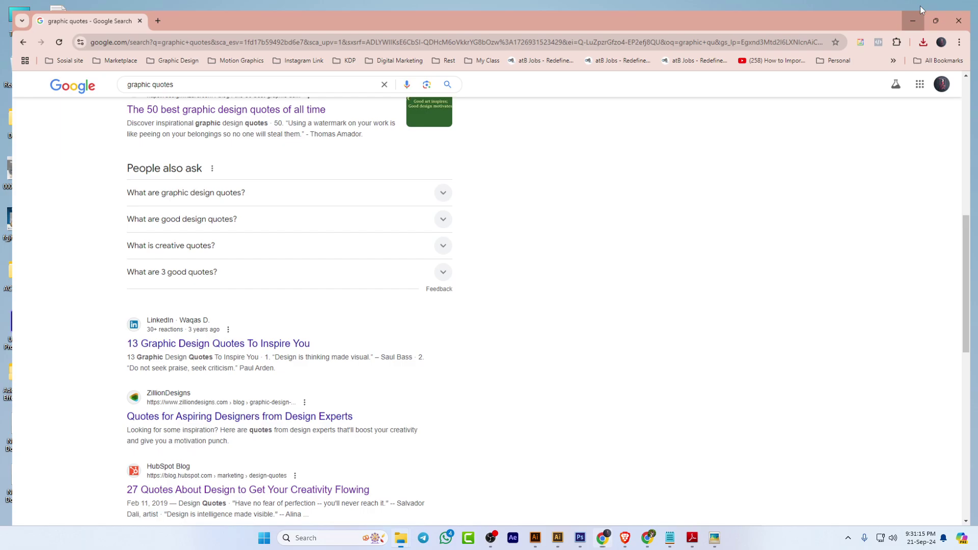
click(920, 6)
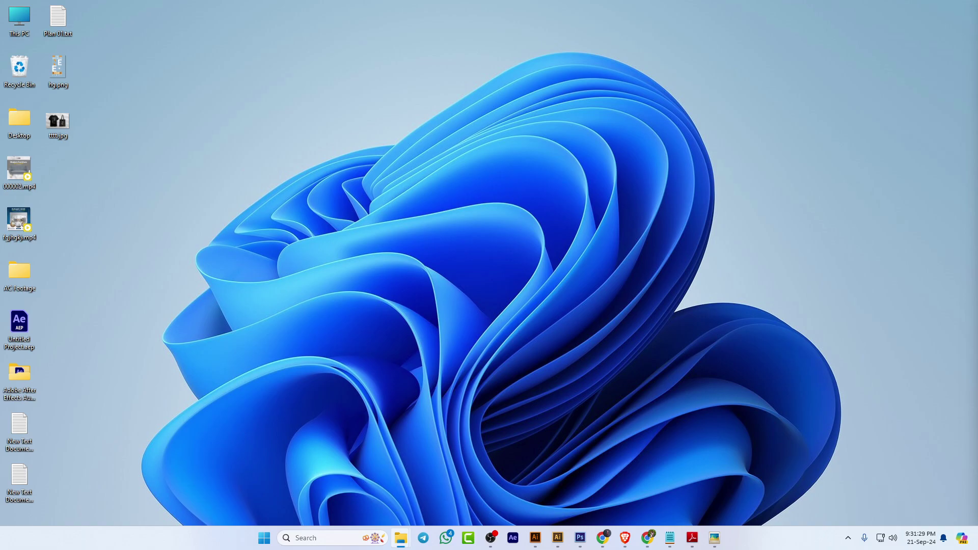
Open the downloaded 23287 and 17050 EPS files in Illustrator and look over each heart document and the Untitled-1 artboards
key(alt+Tab)
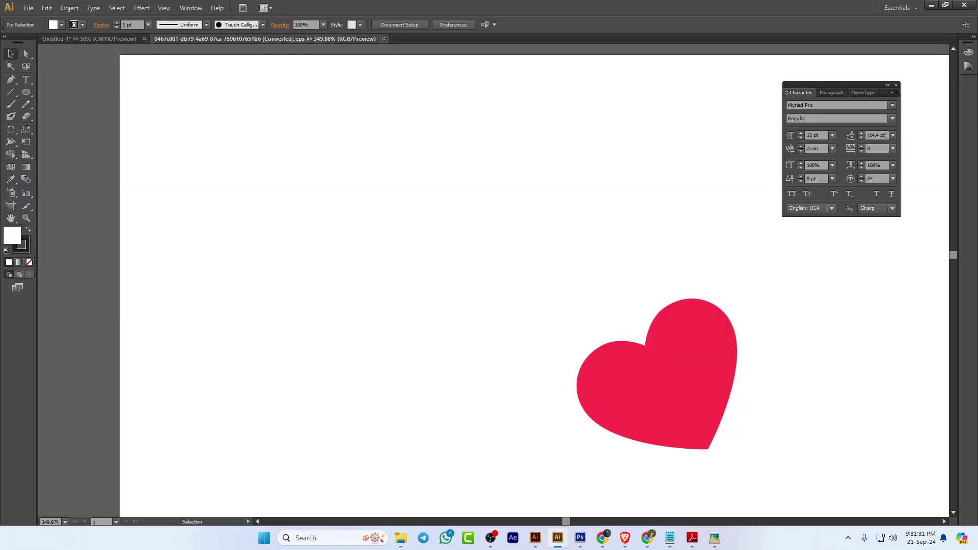
key(alt+Tab)
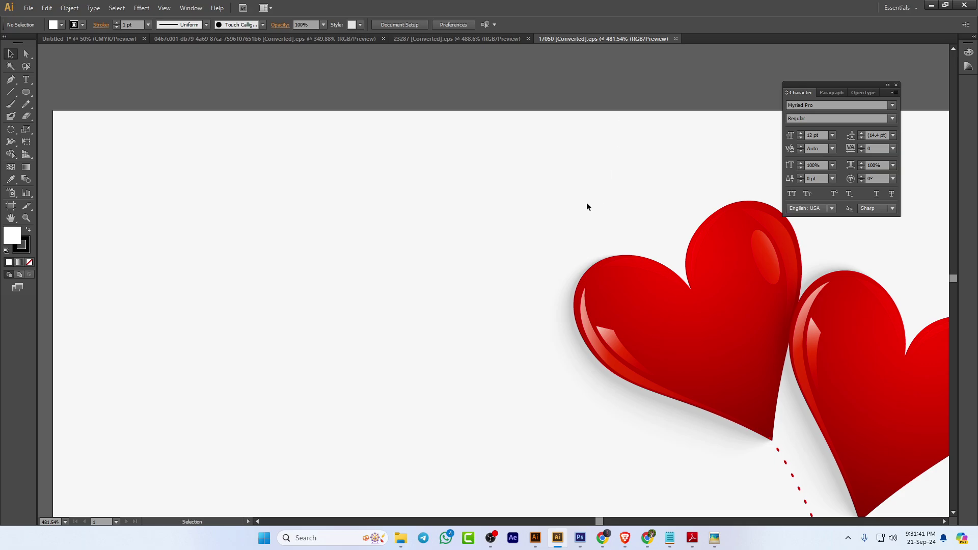
scroll(586, 206, down, 2)
click(457, 39)
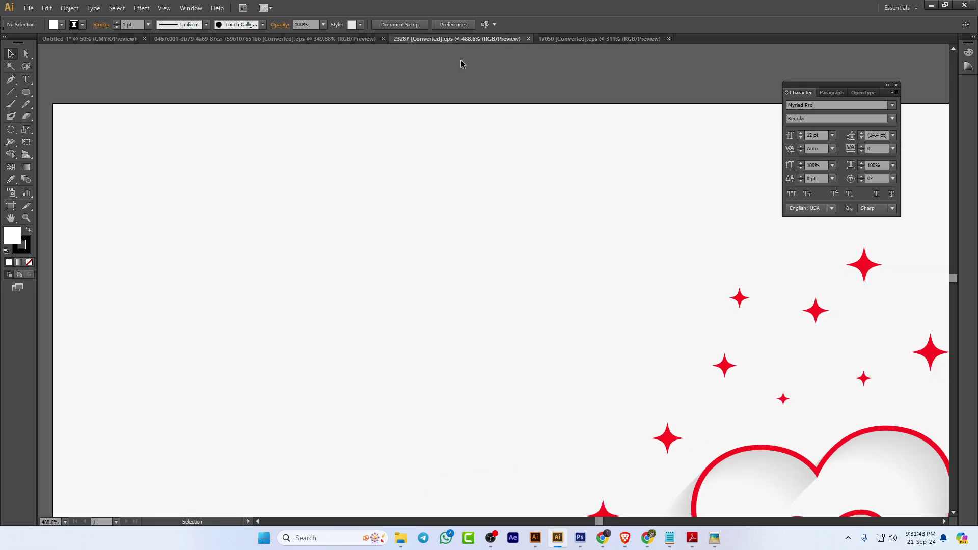
scroll(461, 60, down, 2)
click(360, 37)
key(ctrl+0)
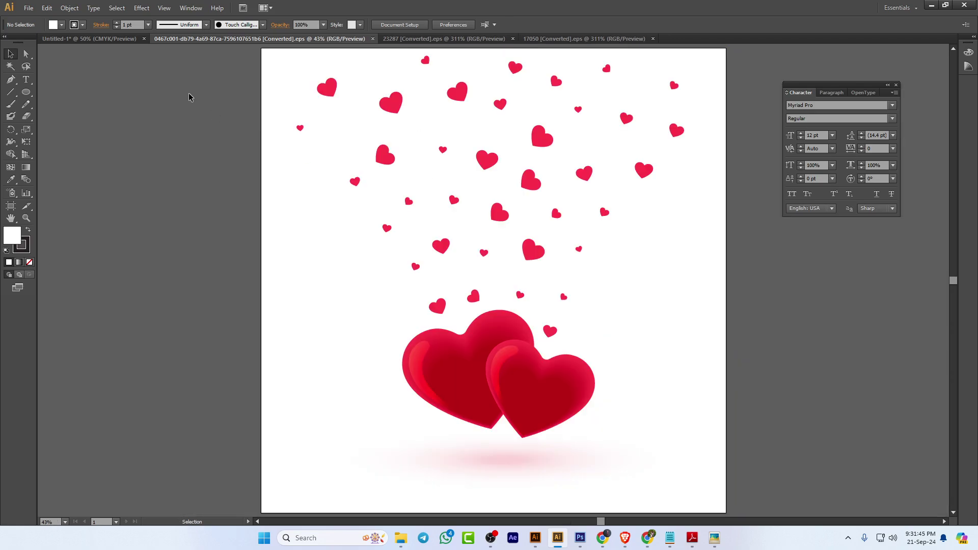
click(127, 39)
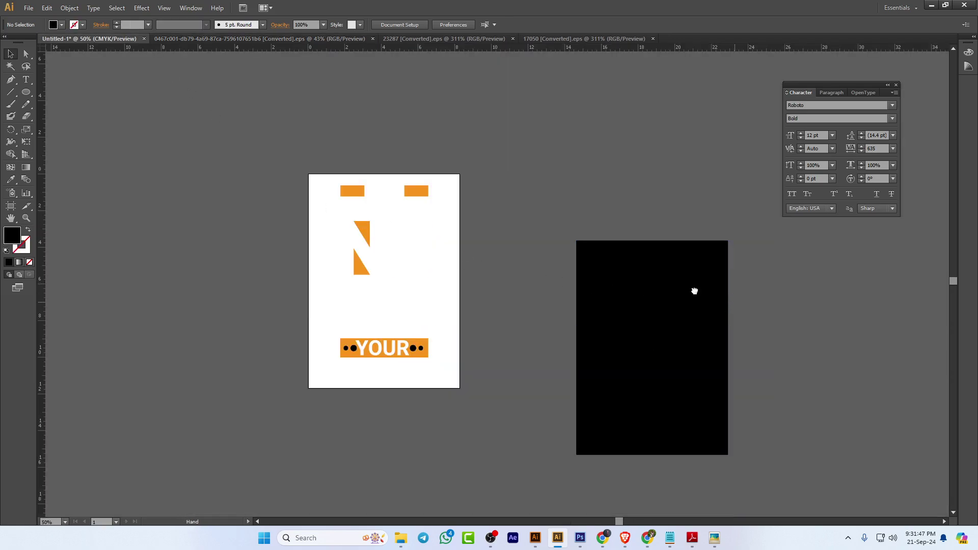
drag(694, 291, 470, 229)
In the 17050 document, move the balloon hearts artwork off the artboard to the empty area beside it and ungroup it
click(552, 38)
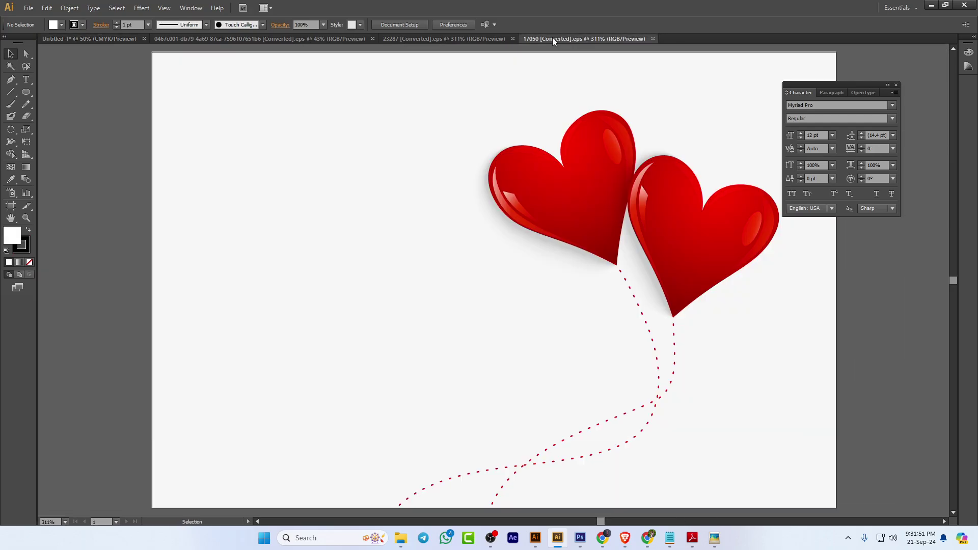
click(596, 226)
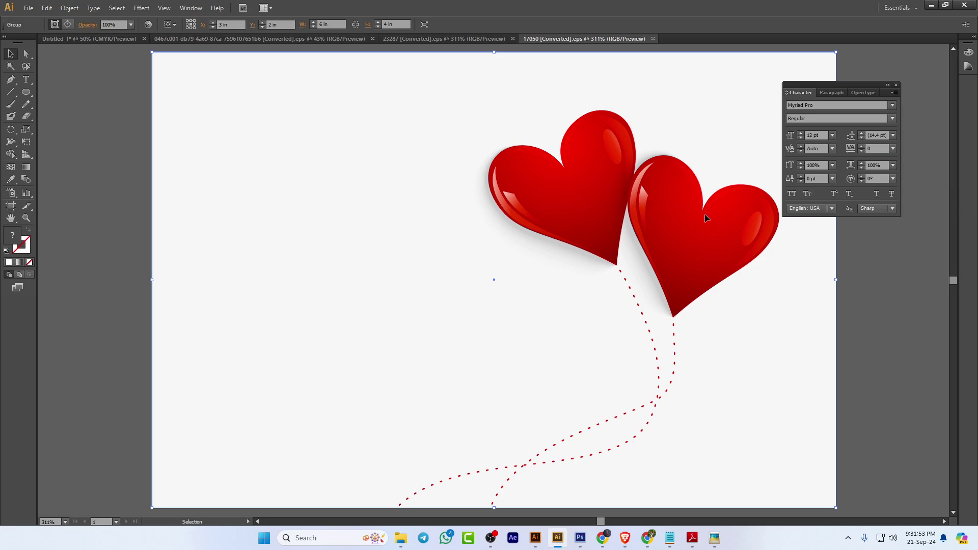
shift+click(673, 213)
drag(694, 217, 240, 212)
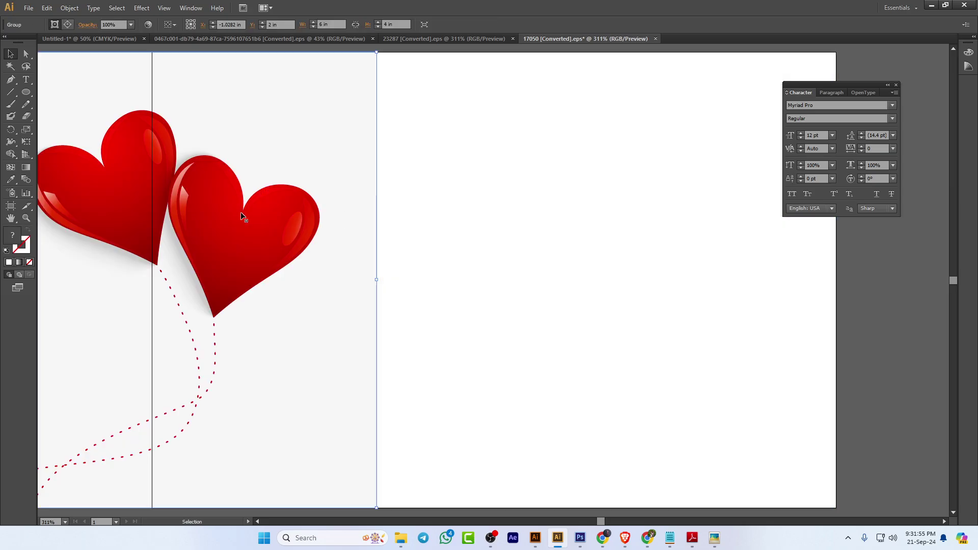
key(ctrl+z)
drag(610, 198, 252, 224)
right_click(252, 224)
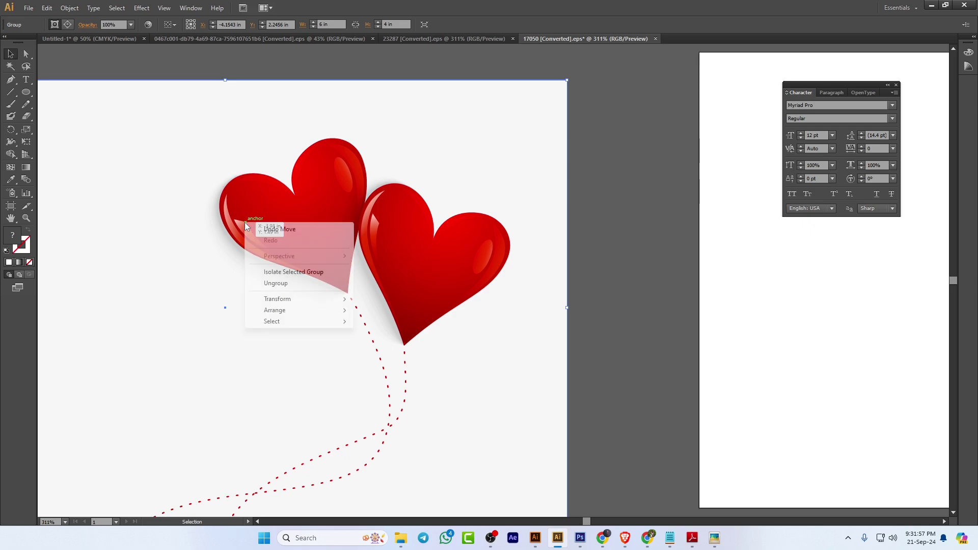
click(312, 280)
click(467, 251)
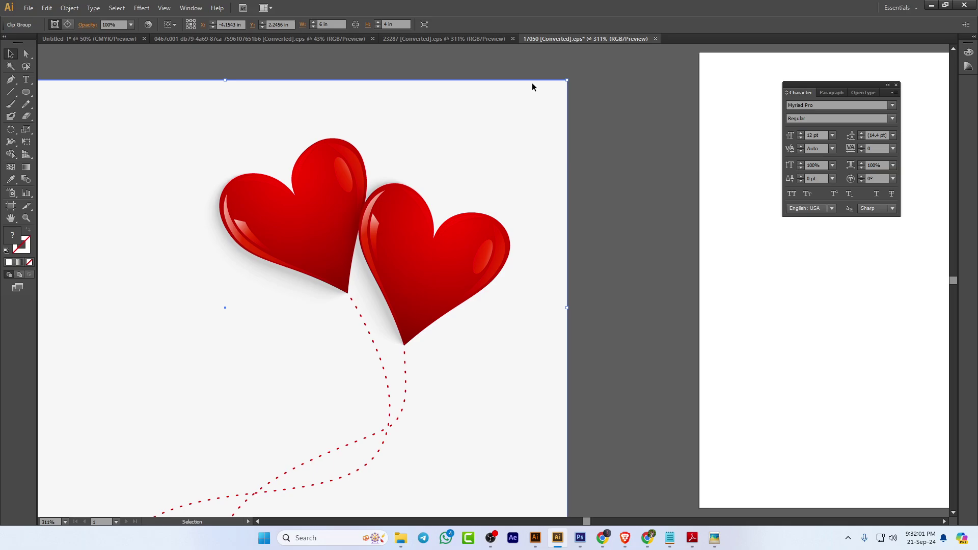
key(Delete)
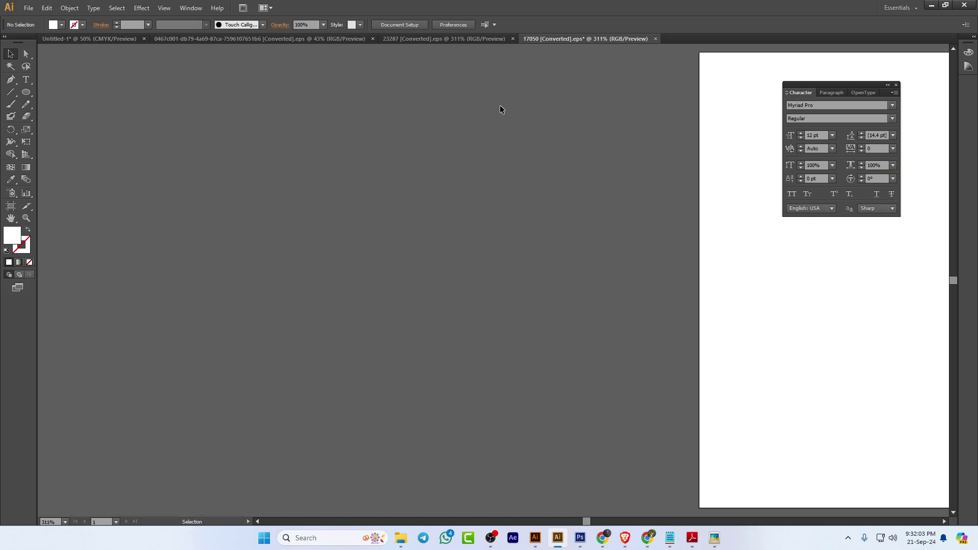
key(ctrl+z)
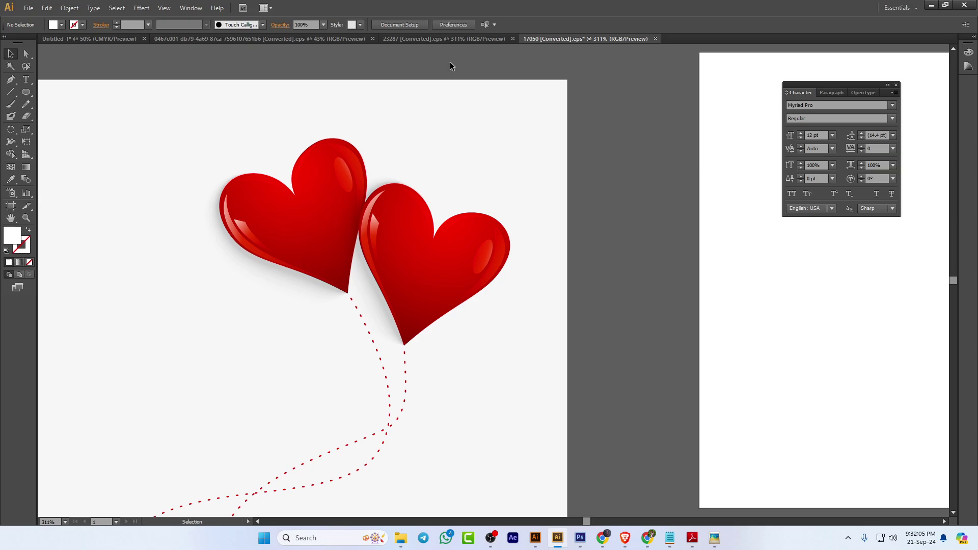
key(Delete)
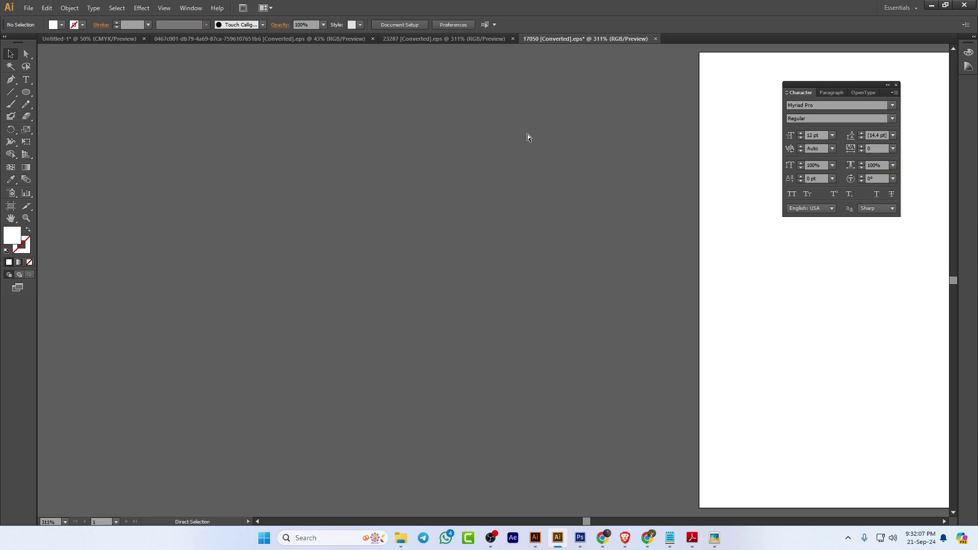
key(ctrl+z)
Release the clipping mask on the balloon hearts artwork and delete its light grey background rectangle
right_click(326, 183)
click(367, 243)
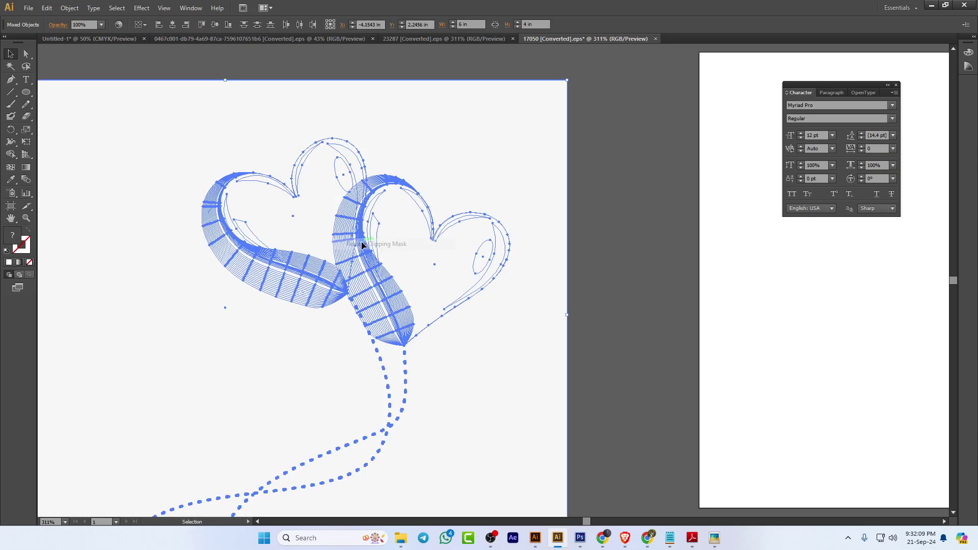
click(627, 173)
drag(508, 124, 530, 345)
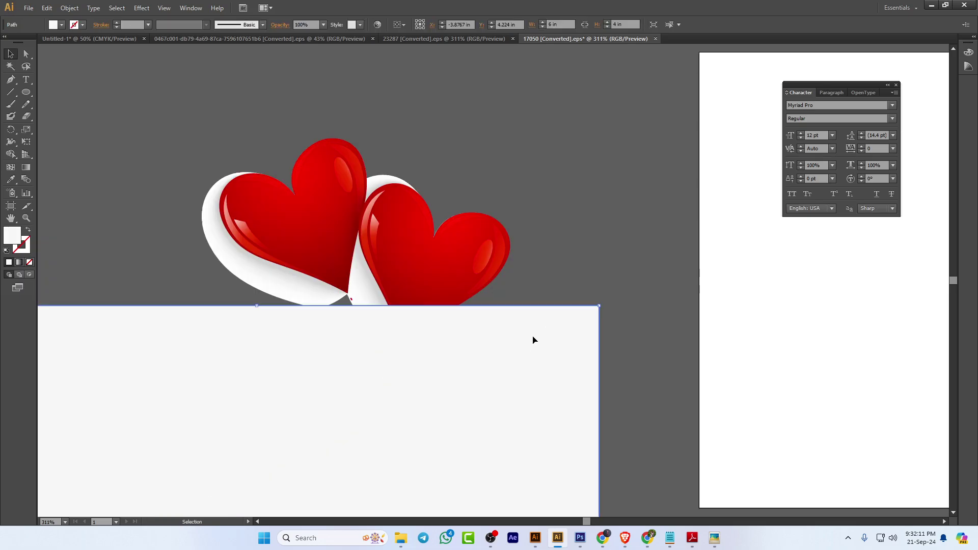
key(Delete)
Bring the balloon hearts group into the Untitled-1 document and enlarge it to about 10.56 by 11.08 in
drag(309, 190, 613, 334)
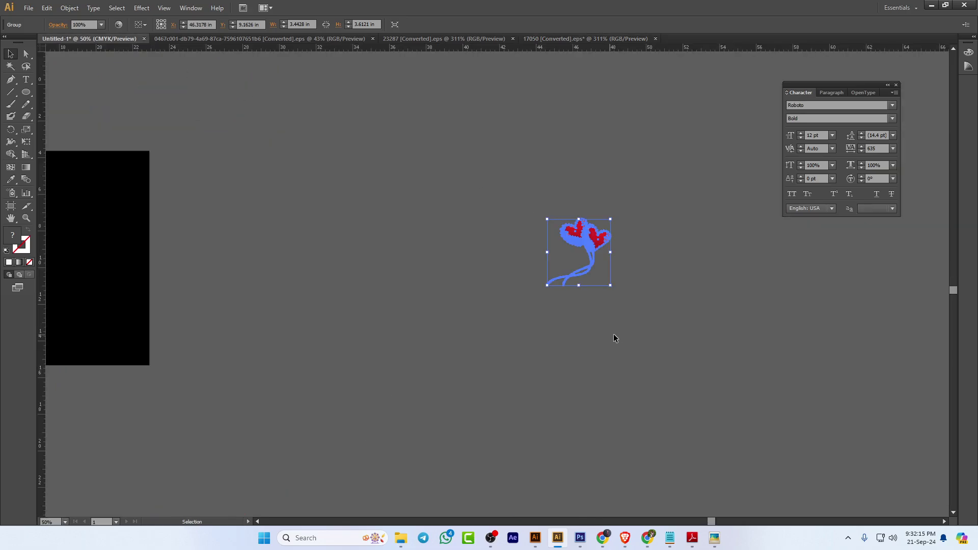
drag(610, 285, 768, 421)
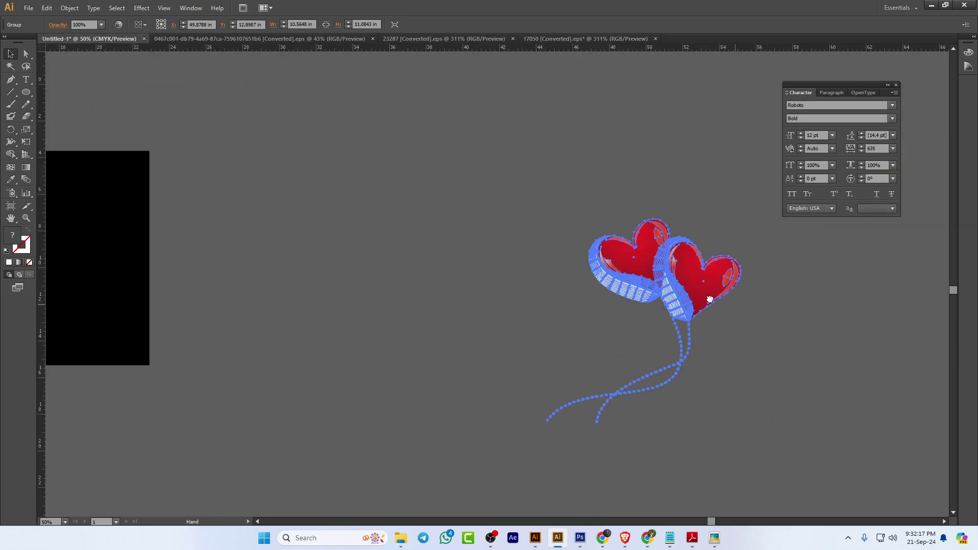
drag(793, 335, 572, 264)
click(573, 261)
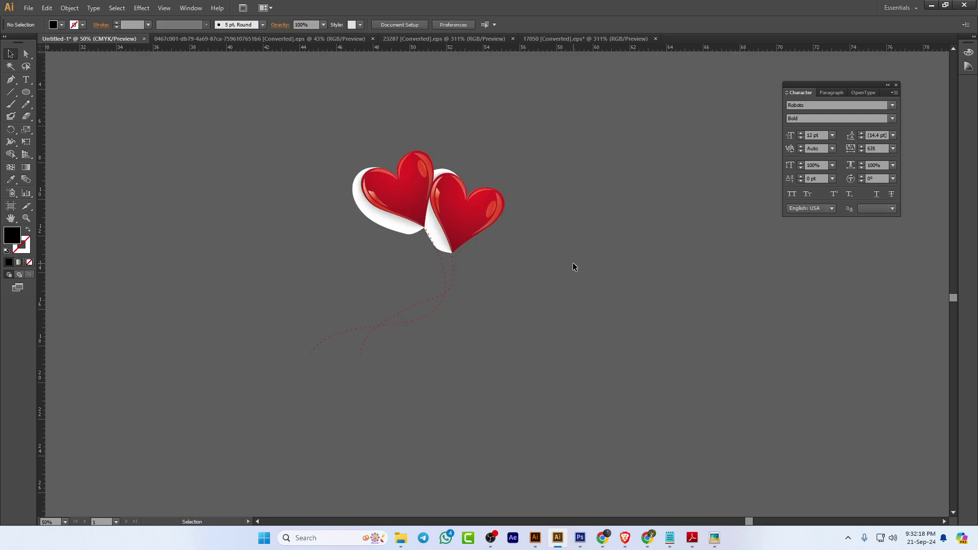
Ungroup the balloon hearts artwork and move the left heart clear of the other heart and the dotted strings
click(378, 223)
right_click(379, 224)
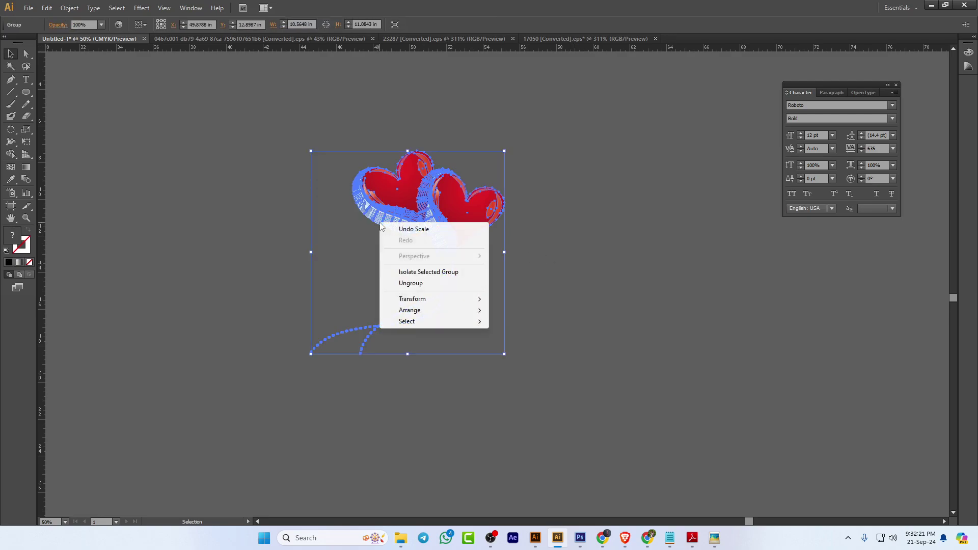
click(452, 282)
click(411, 239)
drag(411, 240, 171, 268)
drag(185, 223, 315, 218)
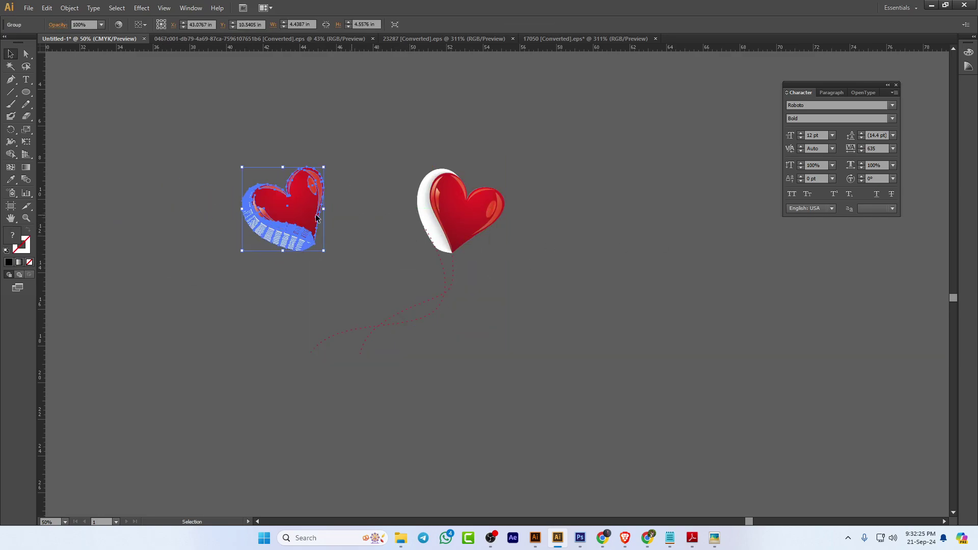
Ungroup the separated left heart and delete its white shadow
right_click(301, 214)
click(336, 272)
click(554, 279)
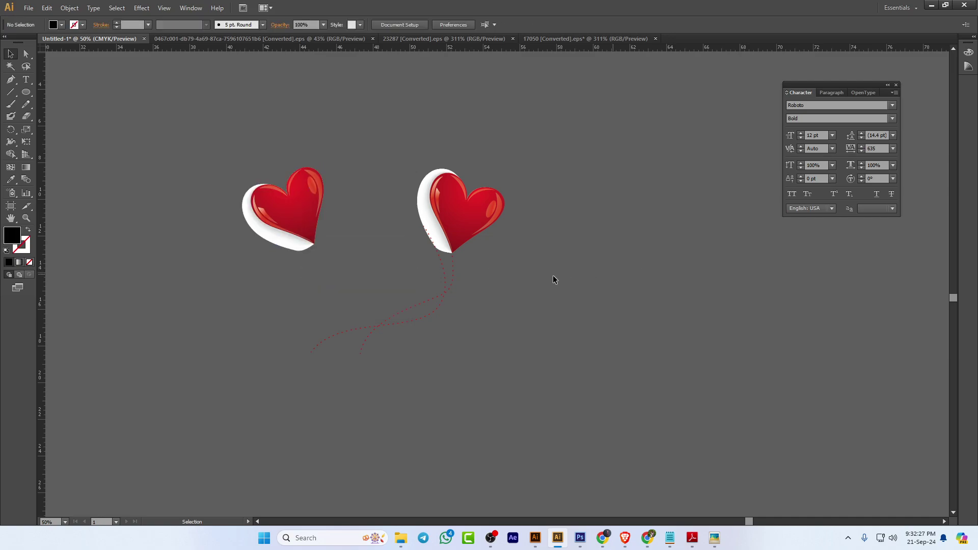
drag(270, 246, 84, 341)
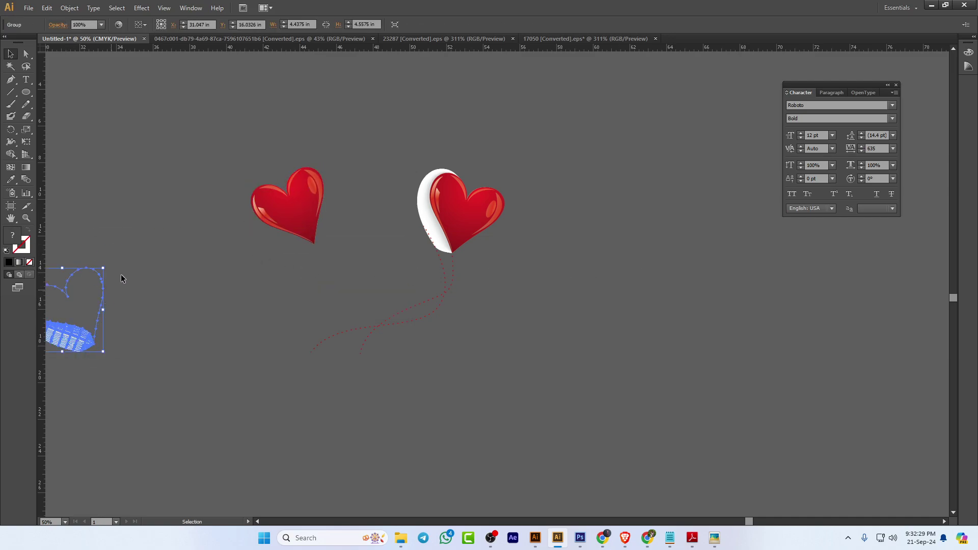
key(Delete)
Group the remaining parts of the left heart
drag(234, 151, 329, 262)
key(a)
key(v)
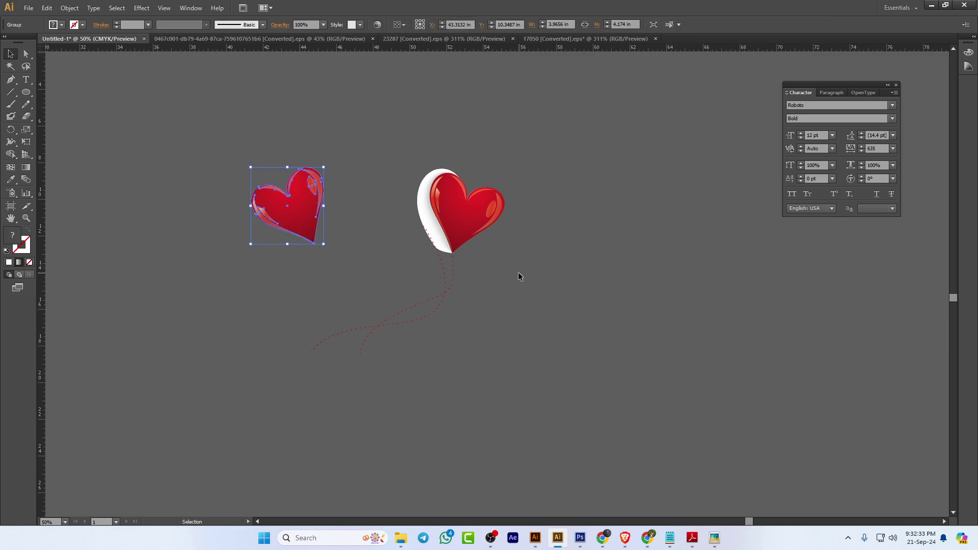
Ungroup the right heart and delete its white shadow together with the dotted strings
click(450, 237)
right_click(427, 219)
click(458, 279)
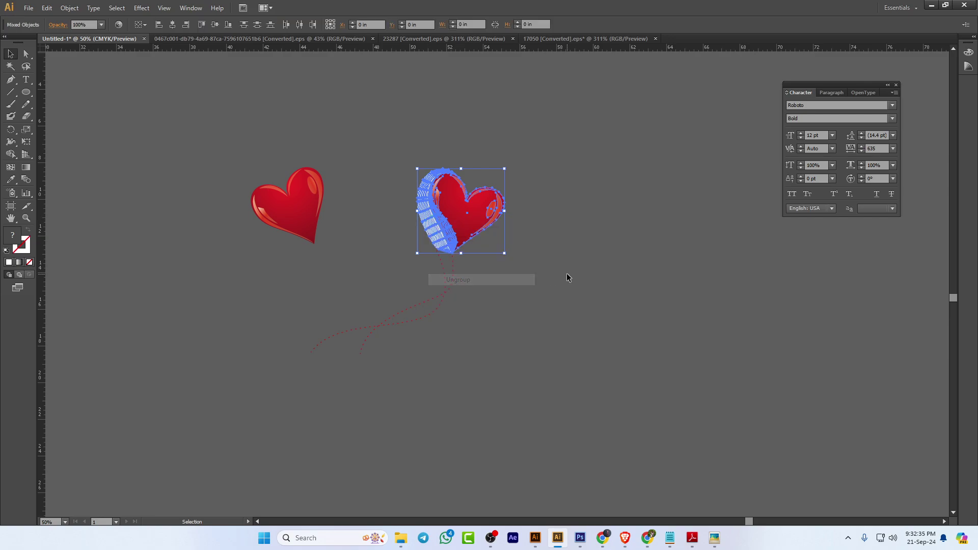
click(439, 229)
drag(439, 229, 403, 240)
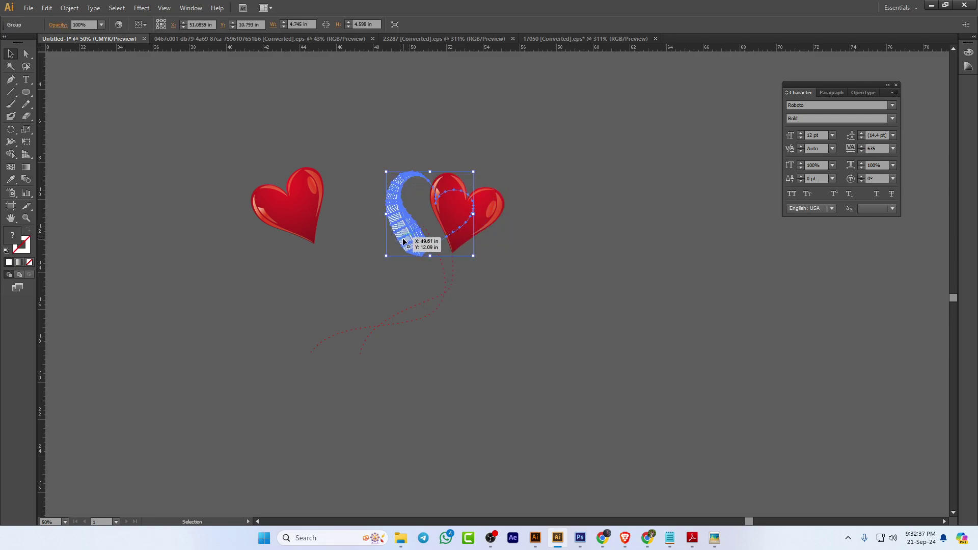
key(ctrl+shift+a)
drag(424, 383, 425, 383)
key(Delete)
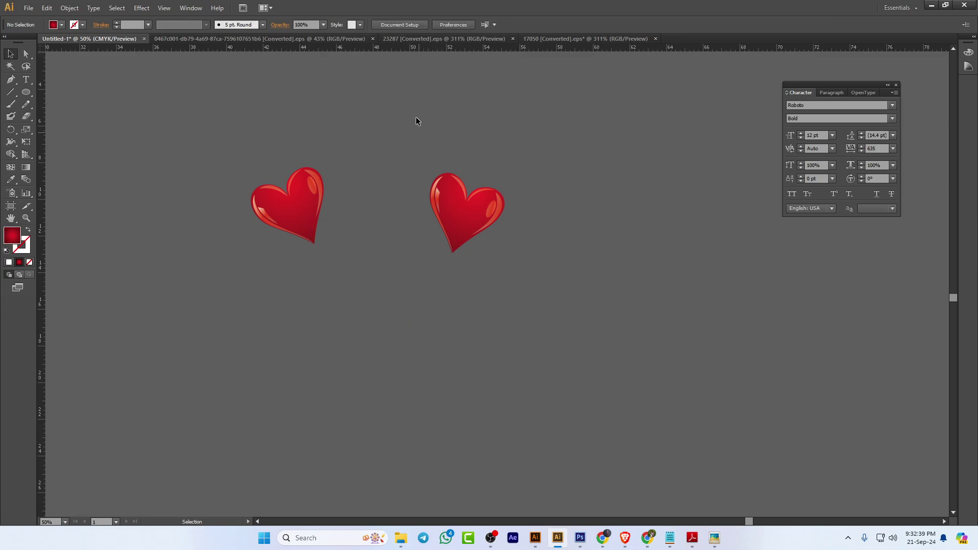
Group the parts of the remaining heart and move the other glossy heart over to its right side
click(461, 214)
key(ctrl+g)
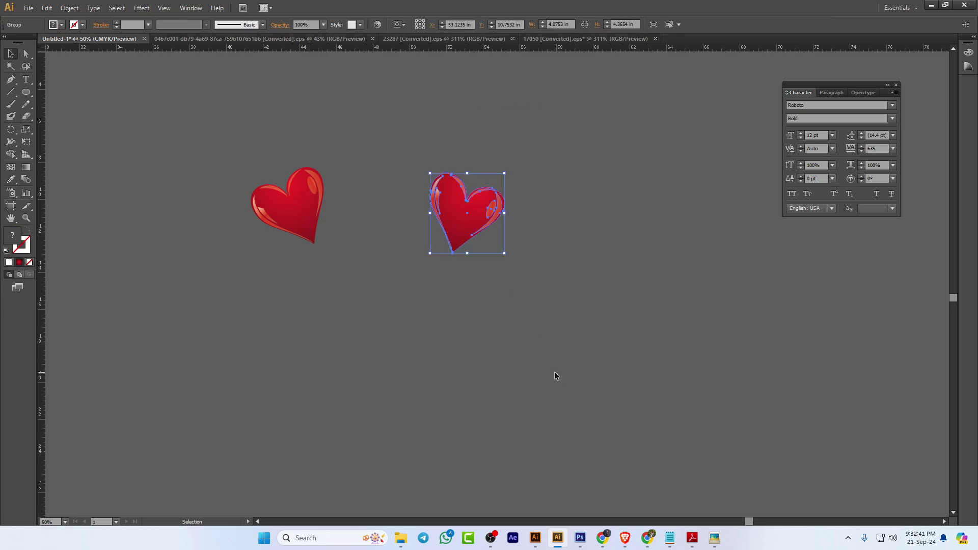
drag(321, 220, 712, 272)
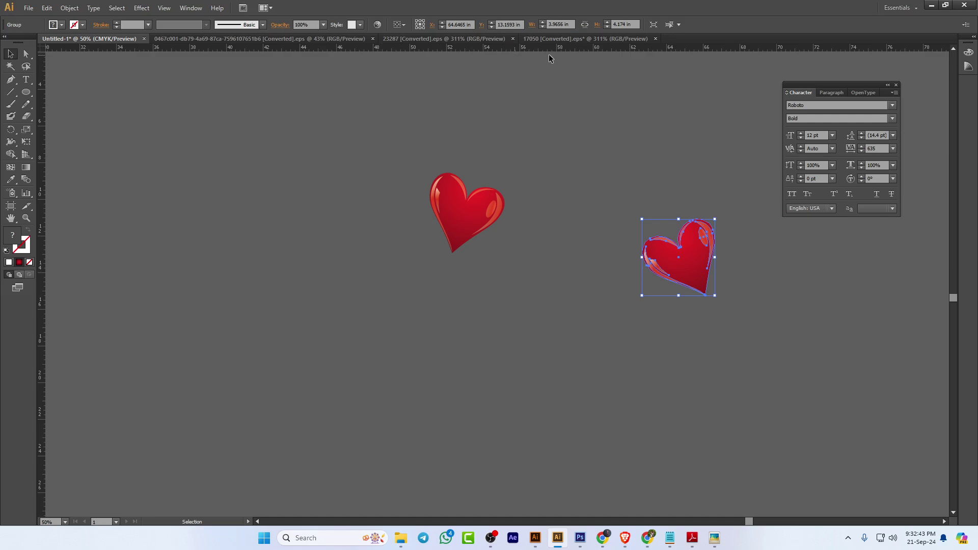
Close the 17050 document without saving the changes
click(611, 38)
click(656, 40)
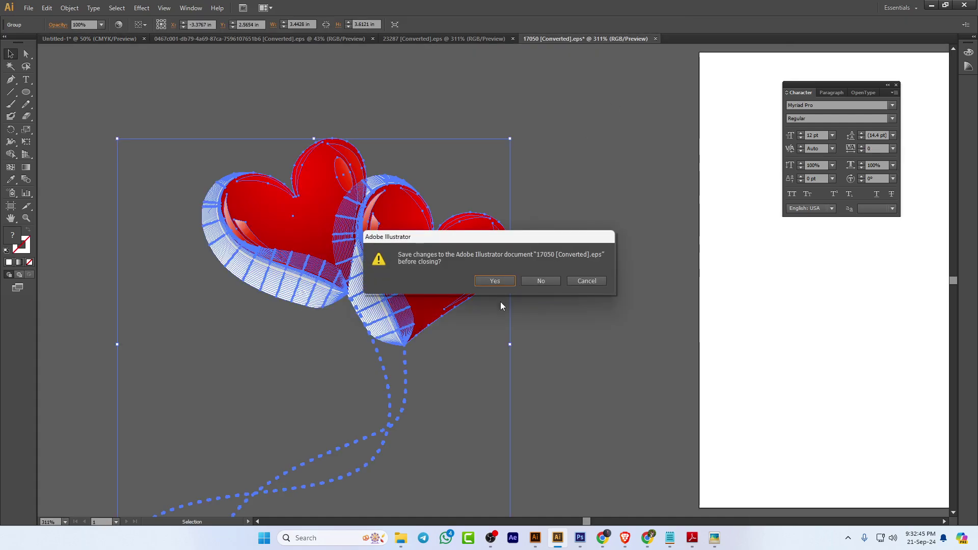
click(550, 282)
In the 23287 document, move the line heart artwork leftward partly off the artboard and ungroup it
click(474, 39)
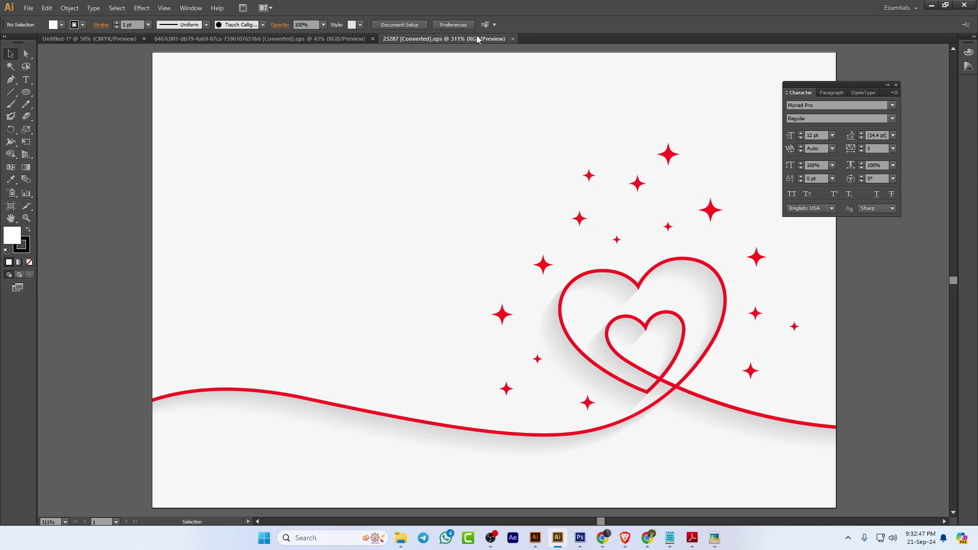
drag(584, 180, 383, 186)
right_click(384, 187)
click(406, 246)
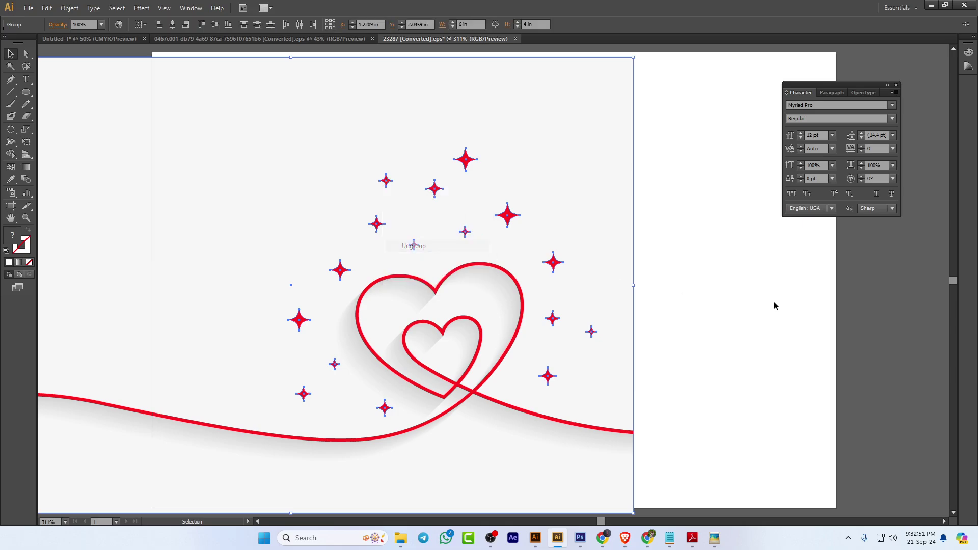
Delete the line heart artwork and its pale background, and copy the red sparkle stars into the Untitled-1 document below the glossy hearts
click(711, 305)
drag(584, 186, 668, 295)
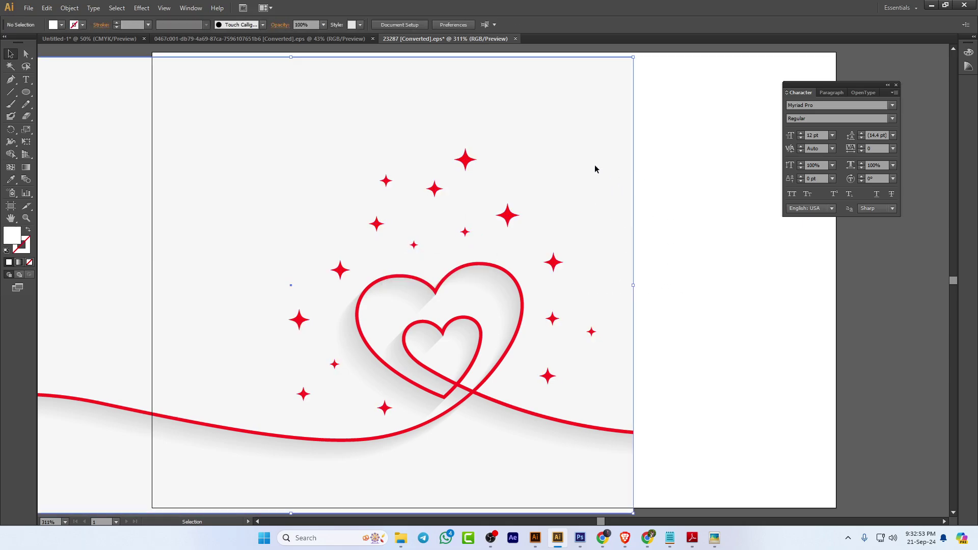
key(Delete)
drag(255, 88, 589, 463)
drag(468, 164, 665, 411)
Close the 23287 document without saving the changes
click(476, 39)
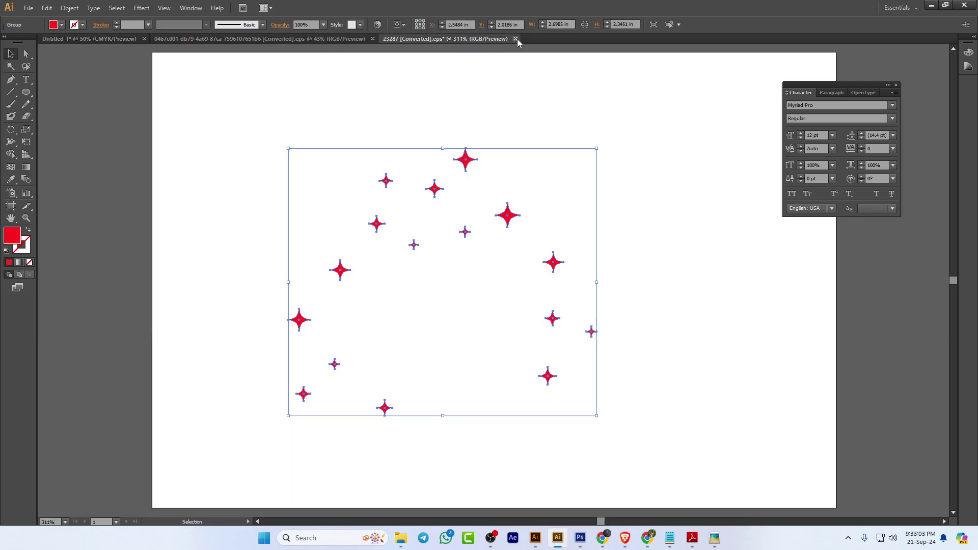
click(515, 39)
click(538, 279)
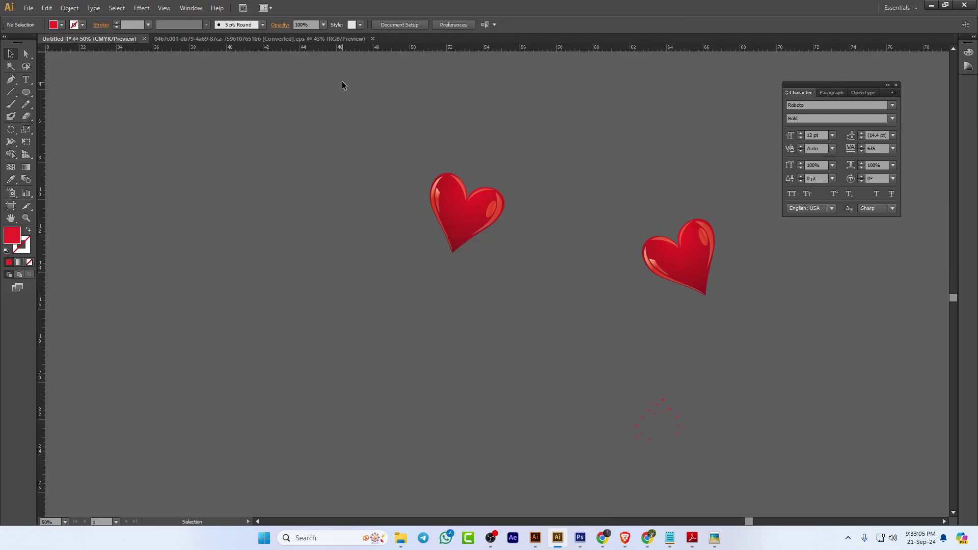
Ungroup the artwork in the 0467c001 document twice so its hearts and shadow can be selected separately
click(328, 38)
click(507, 382)
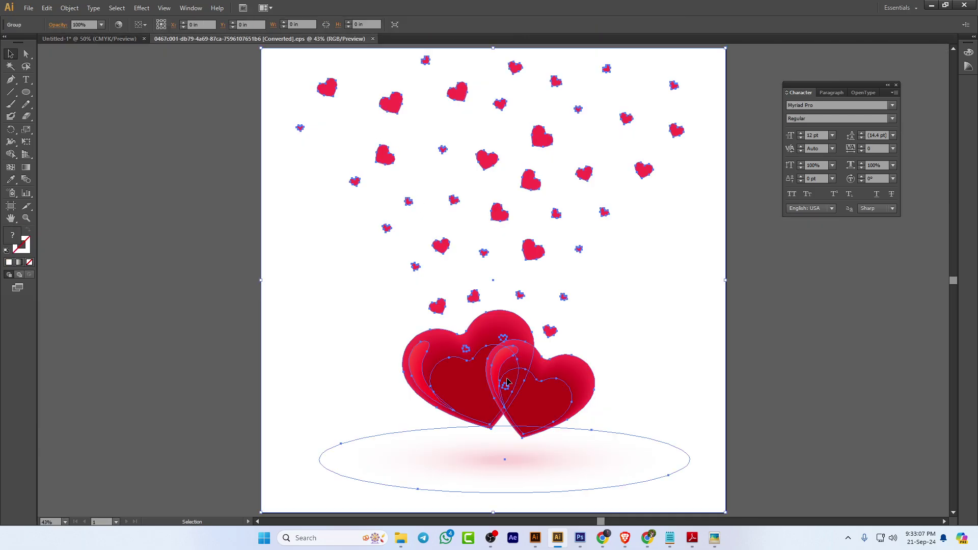
right_click(507, 381)
click(540, 438)
click(666, 350)
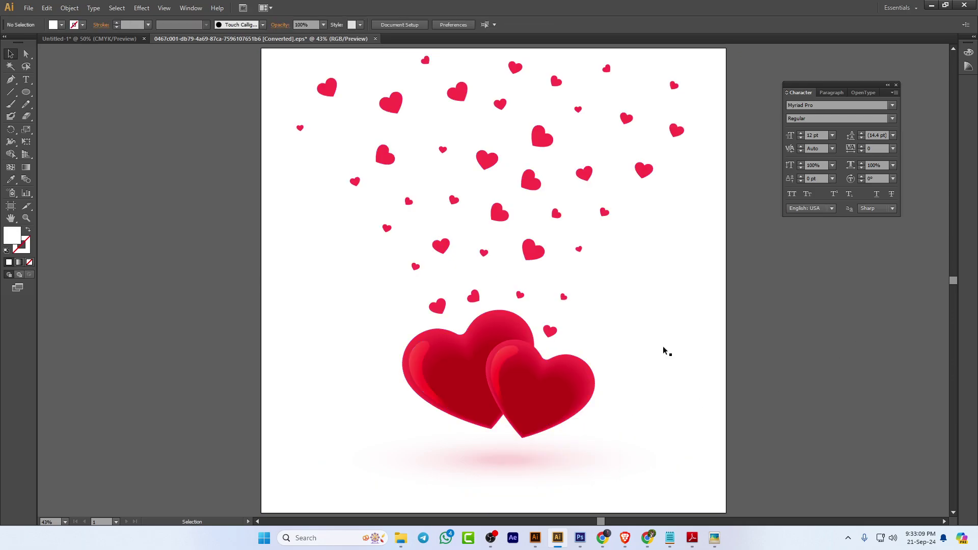
click(537, 394)
right_click(538, 394)
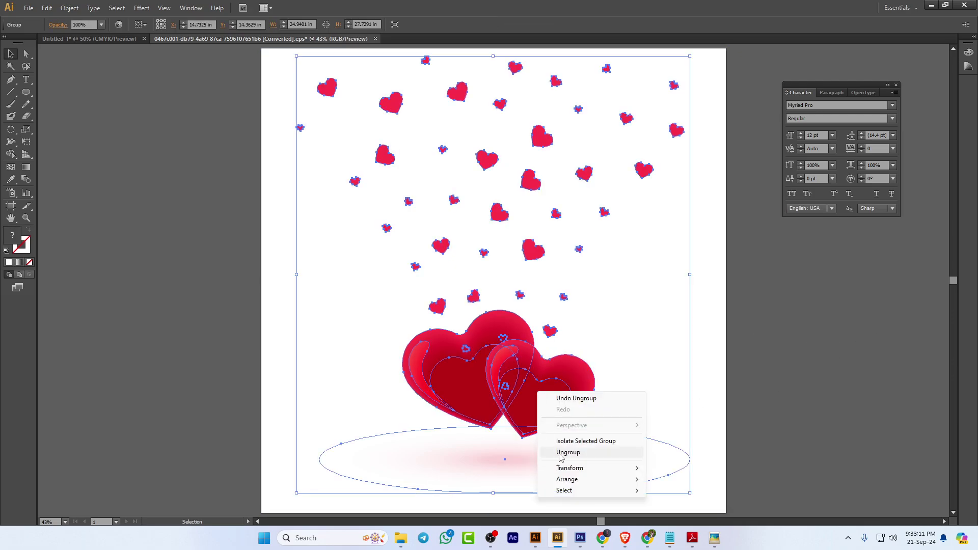
click(560, 452)
click(606, 388)
Delete the two large overlapping hearts and the pink oval shadow beneath them
click(559, 388)
key(Delete)
click(467, 370)
key(Delete)
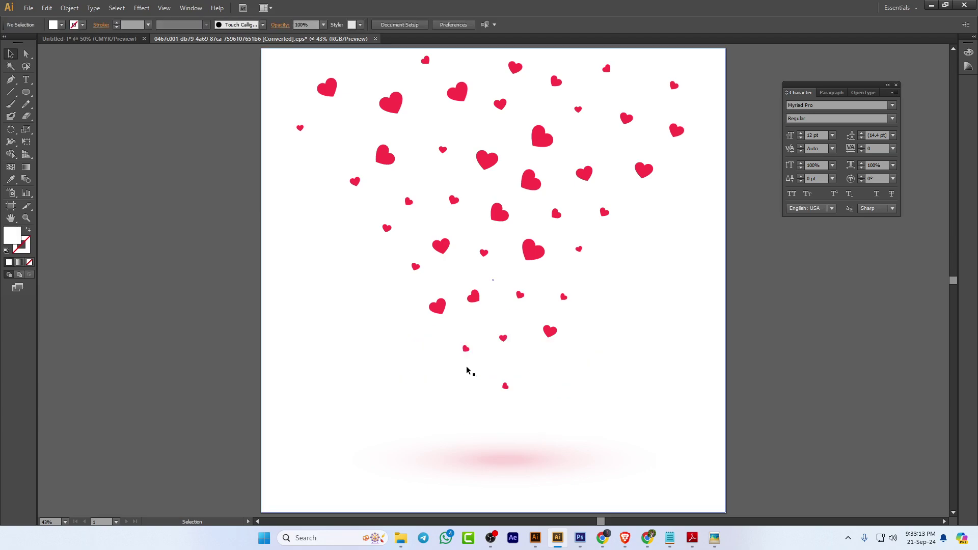
click(480, 461)
drag(556, 489, 485, 453)
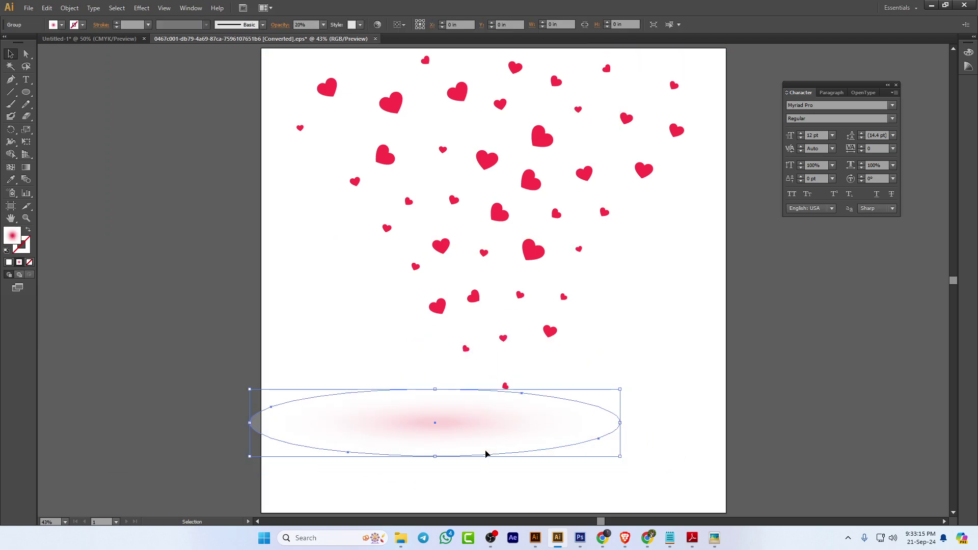
key(Delete)
Select all the small scattered hearts and copy them into the Untitled-1 document below the glossy hearts
scroll(608, 419, up, 3)
scroll(614, 490, up, 6)
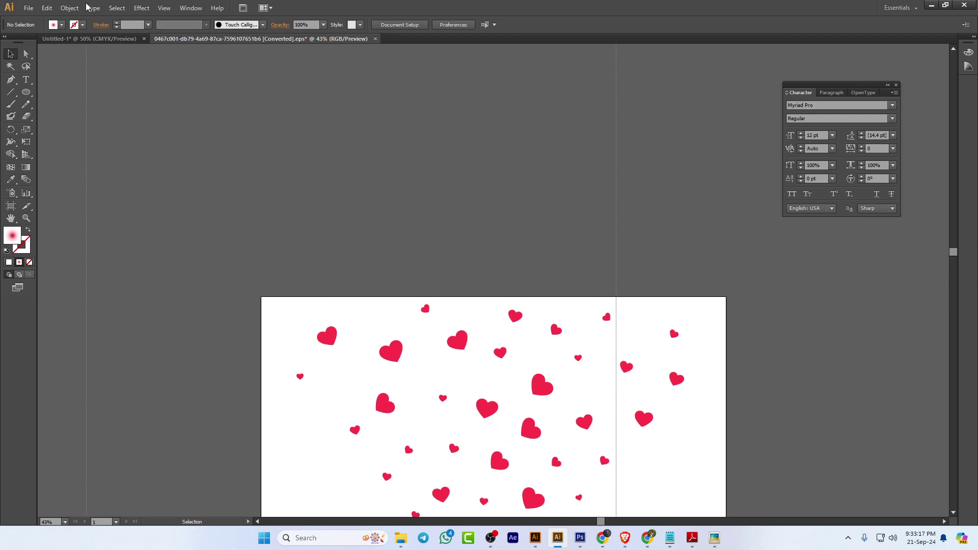
key(ctrl+a)
scroll(422, 168, down, 5)
drag(398, 223, 557, 345)
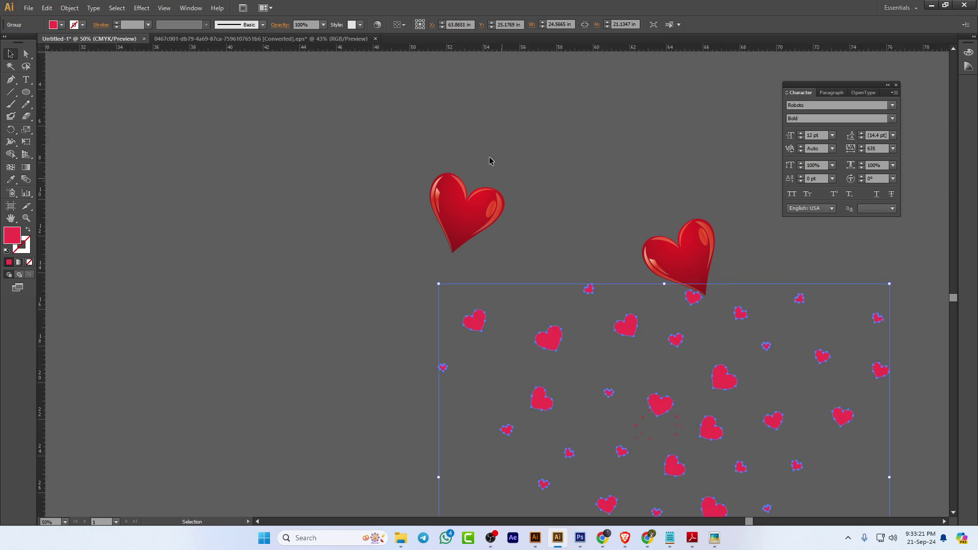
Close the 0467c001 document without saving the changes and return to Untitled-1
click(376, 39)
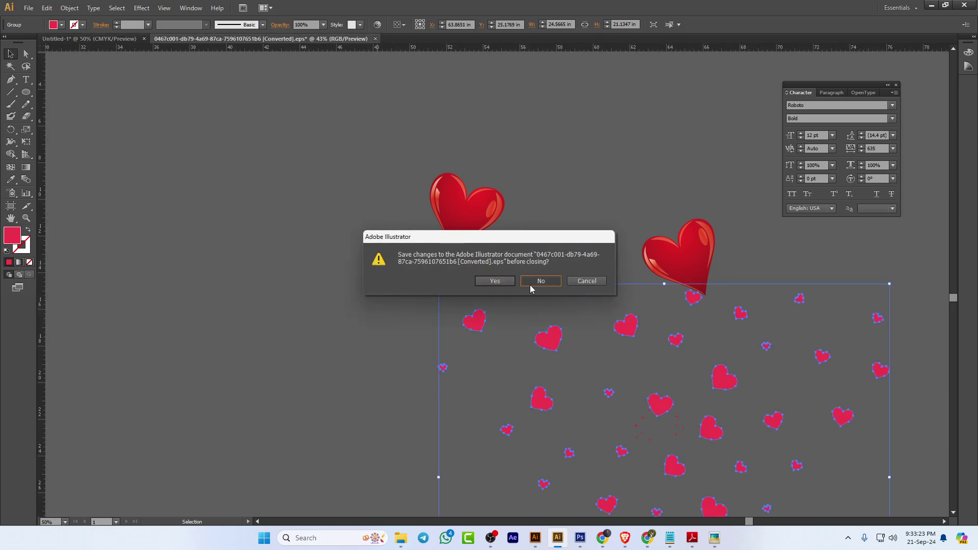
click(529, 285)
scroll(347, 192, down, 2)
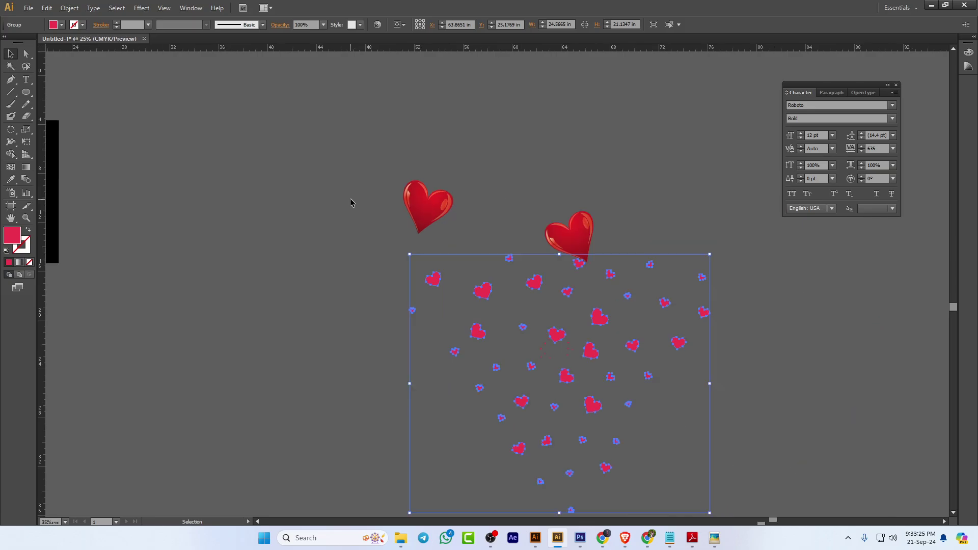
key(alt+Tab)
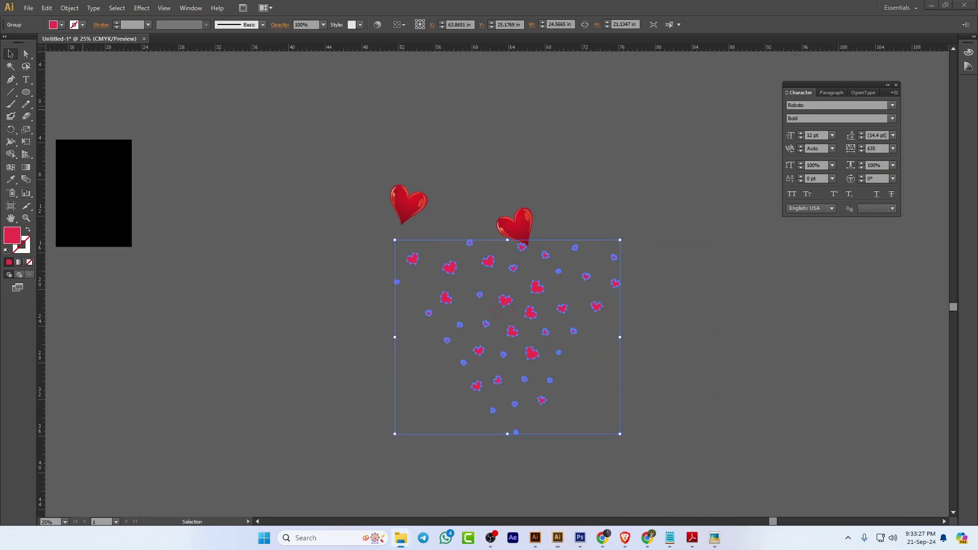
key(alt+F4)
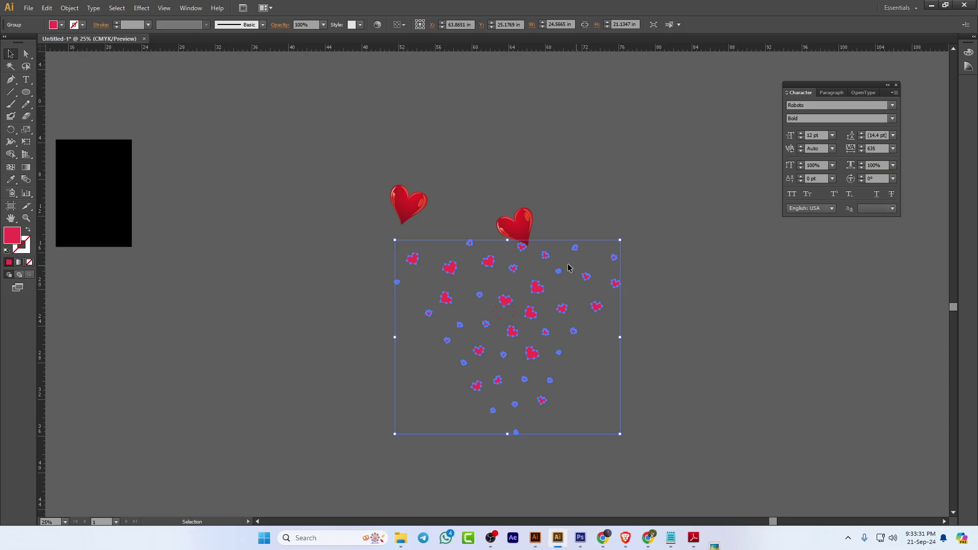
Add the text "happy" in the empty area below the black rectangle and enlarge it to about 264.75 pt
drag(504, 258, 603, 172)
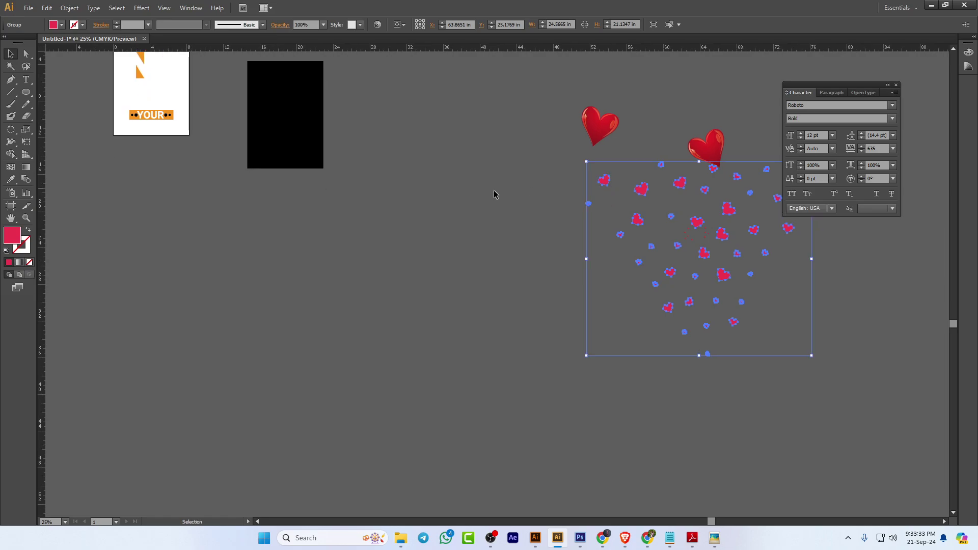
click(27, 80)
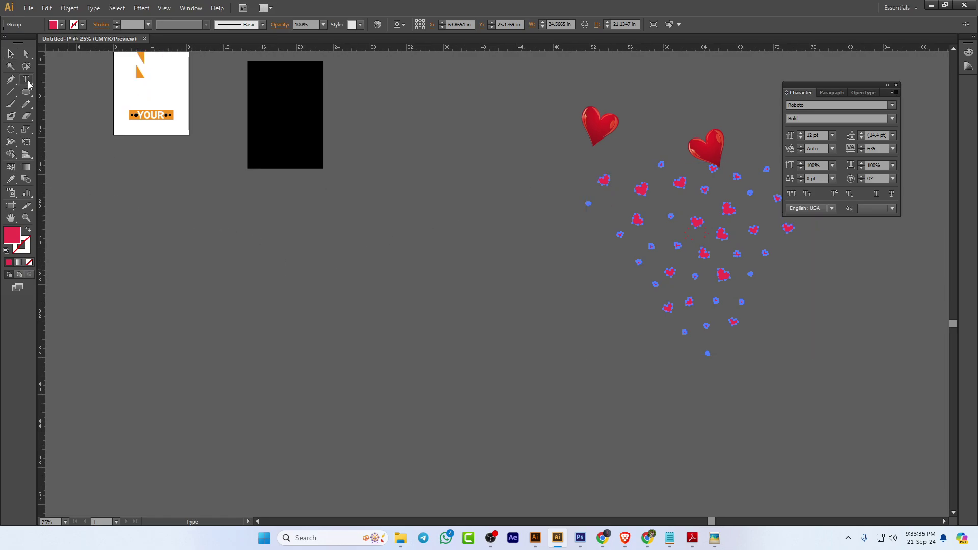
click(305, 286)
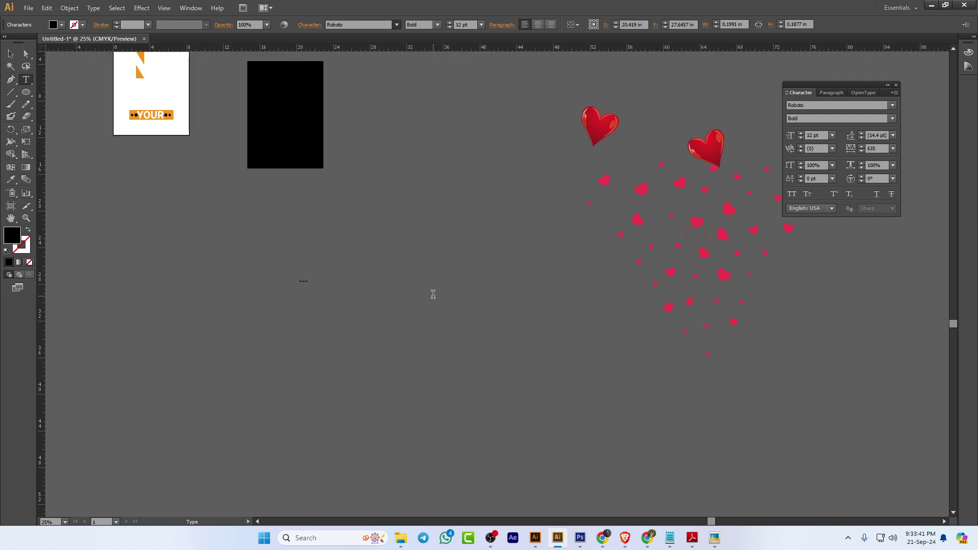
click(10, 54)
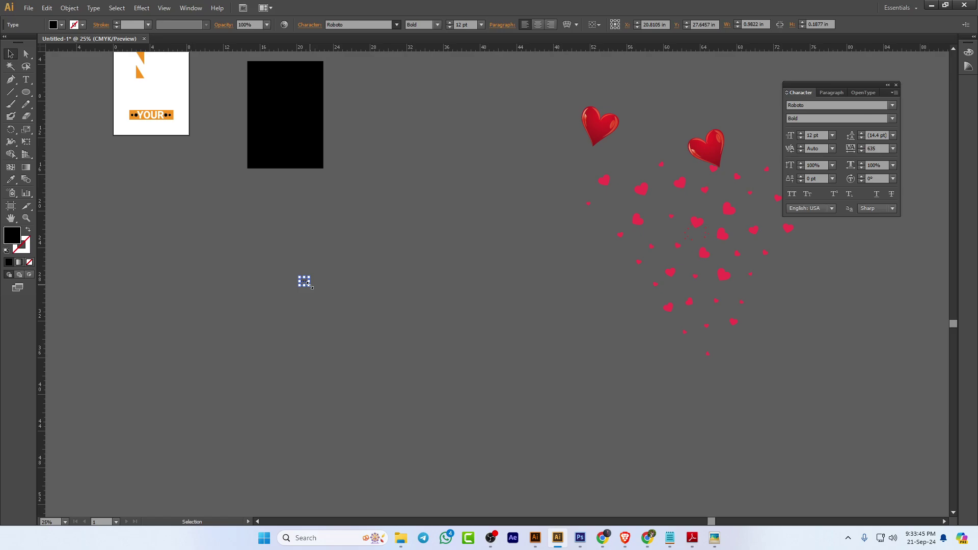
drag(308, 284, 526, 453)
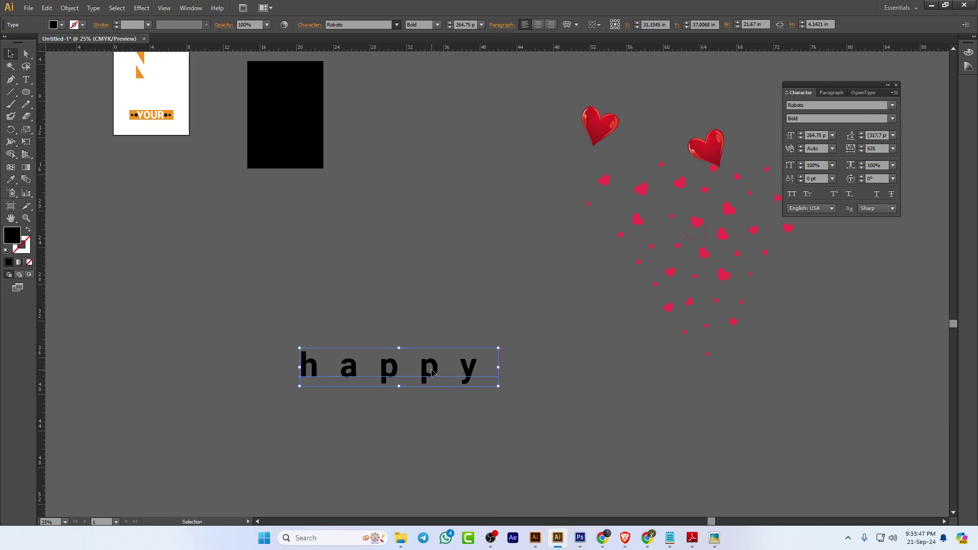
Move "happy" up under the black rectangle, duplicate it below, and change the copy's text to "mothers"
drag(430, 373, 363, 378)
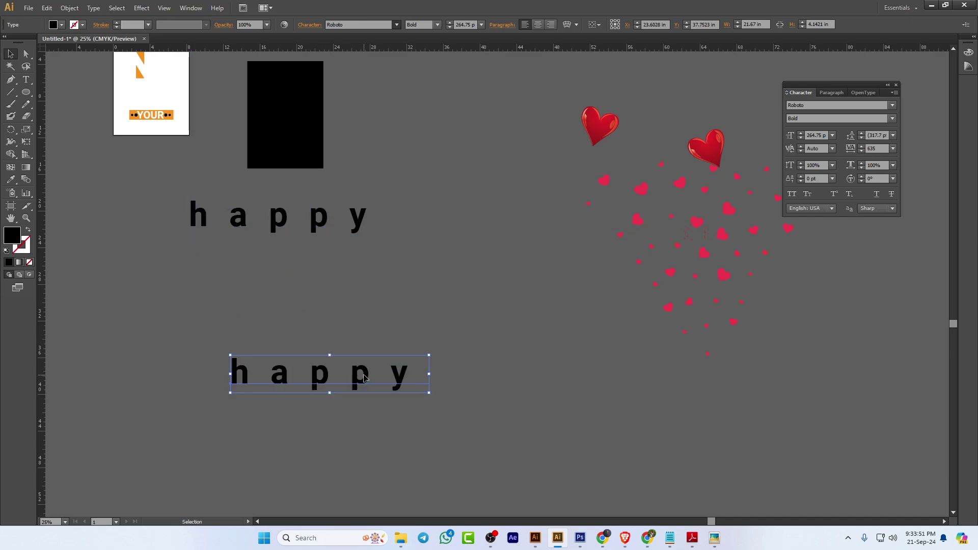
key(t)
key(ctrl+a)
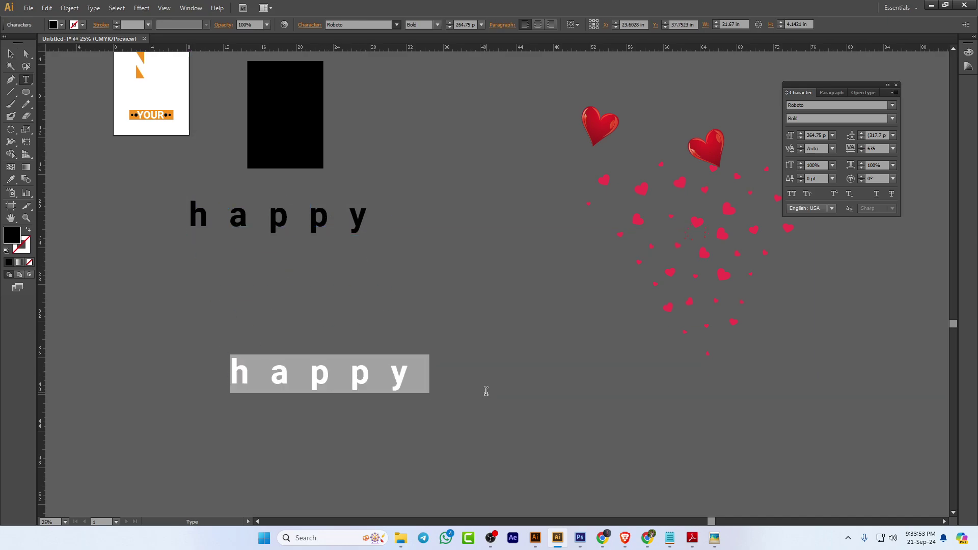
text(moth)
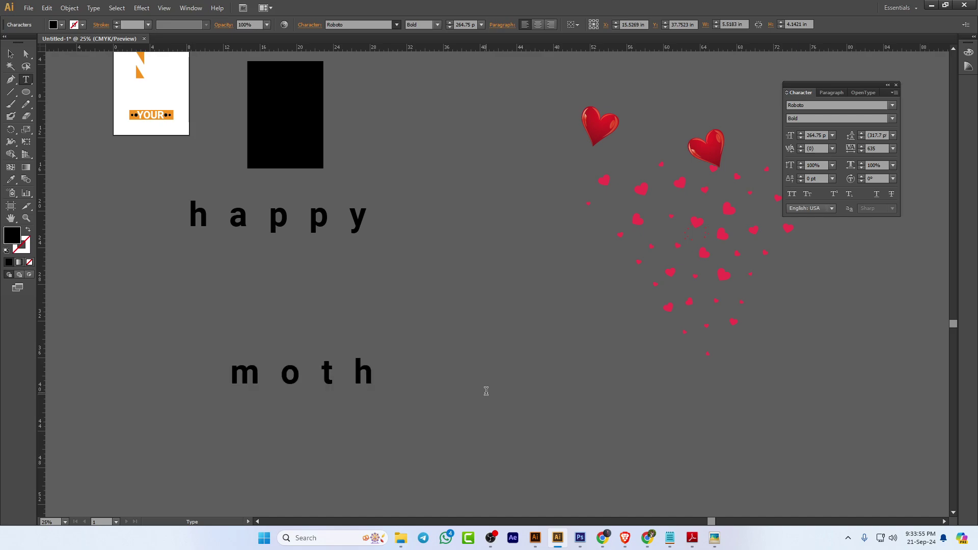
text(ers)
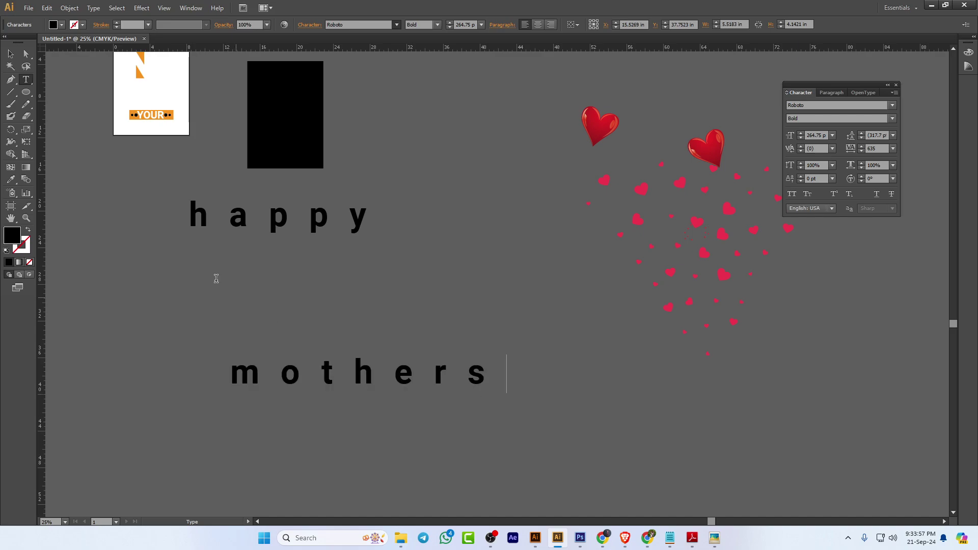
Place "mothers" beneath "happy", duplicate it below, and change the copy's text to "day"
click(10, 54)
drag(324, 380, 310, 360)
double_click(310, 357)
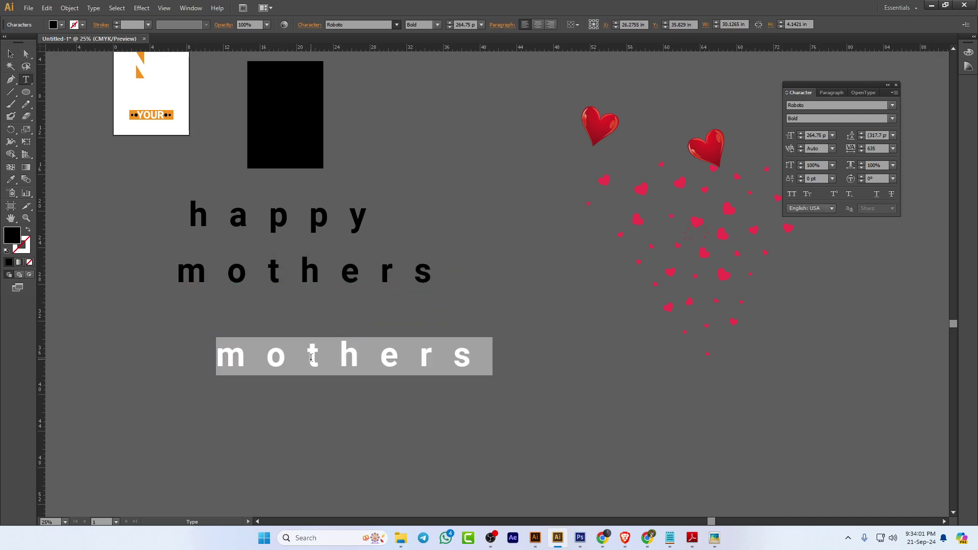
text(day)
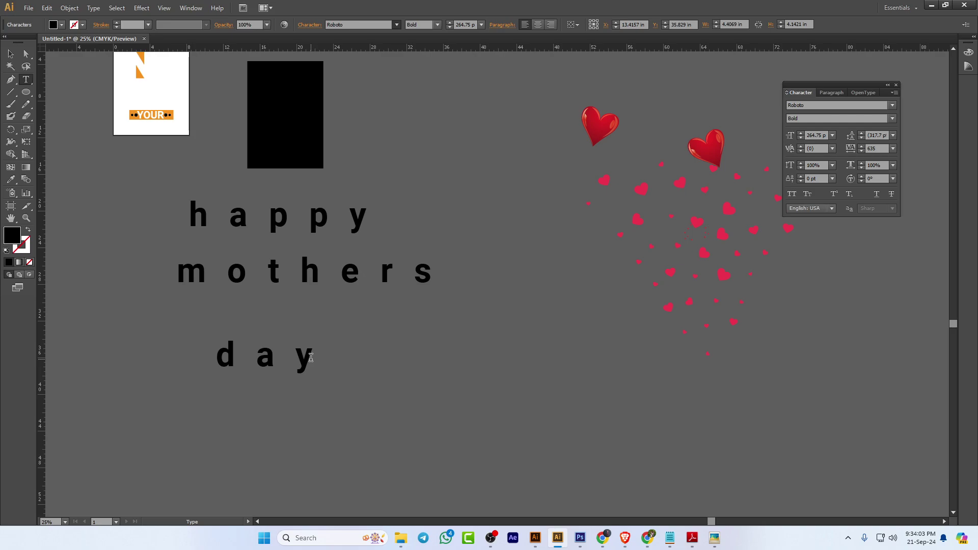
key(alt+Tab)
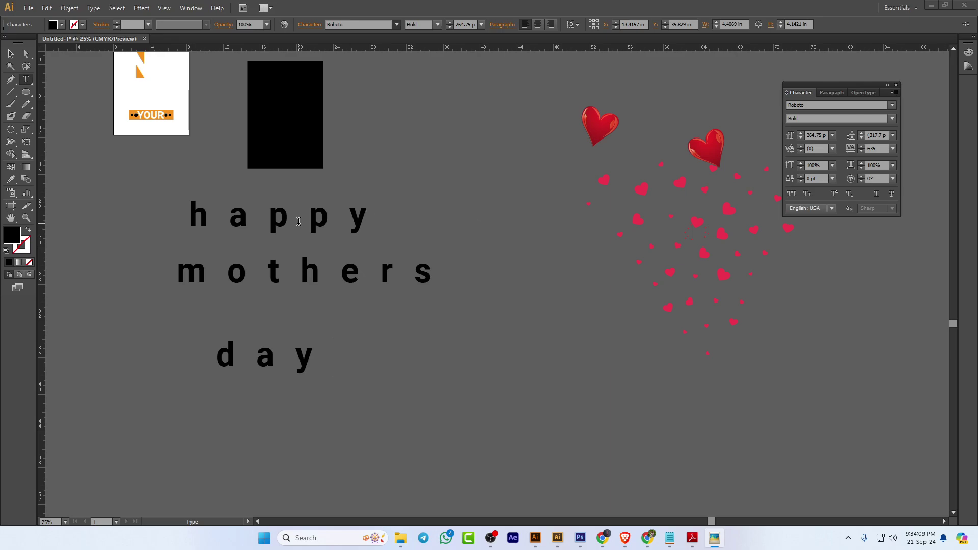
Set the tracking of all three text lines to 0
click(10, 54)
drag(472, 401, 187, 206)
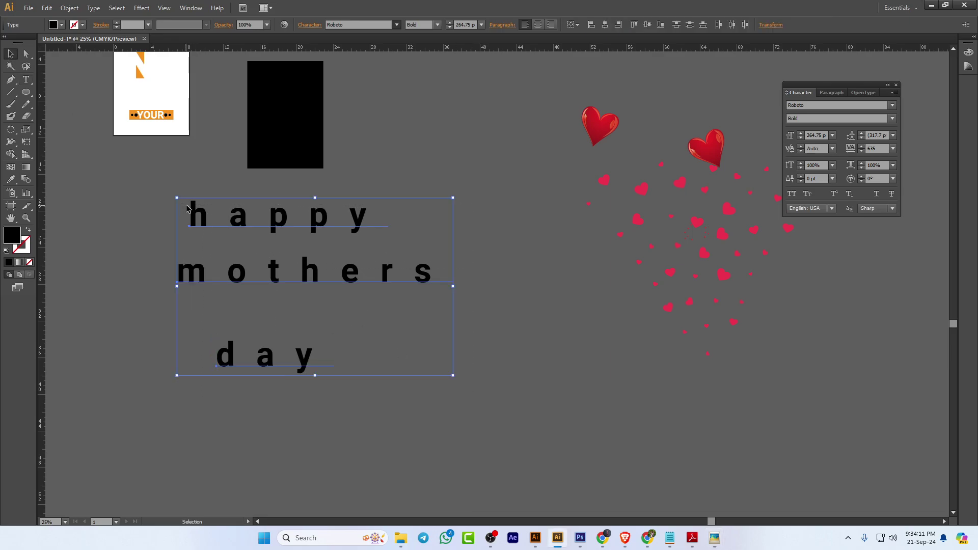
click(892, 148)
click(902, 233)
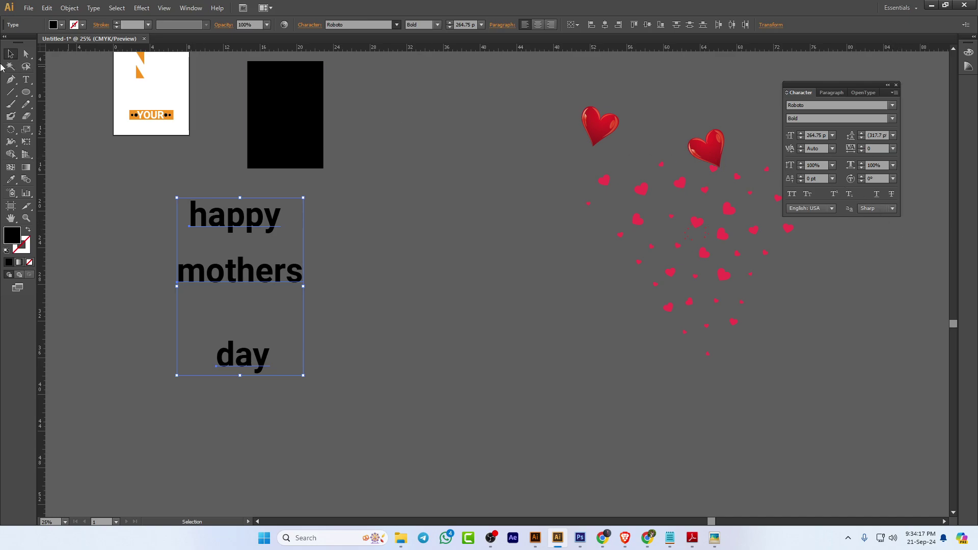
Change the words "happy" and "day" to UPPERCASE
click(422, 269)
click(211, 216)
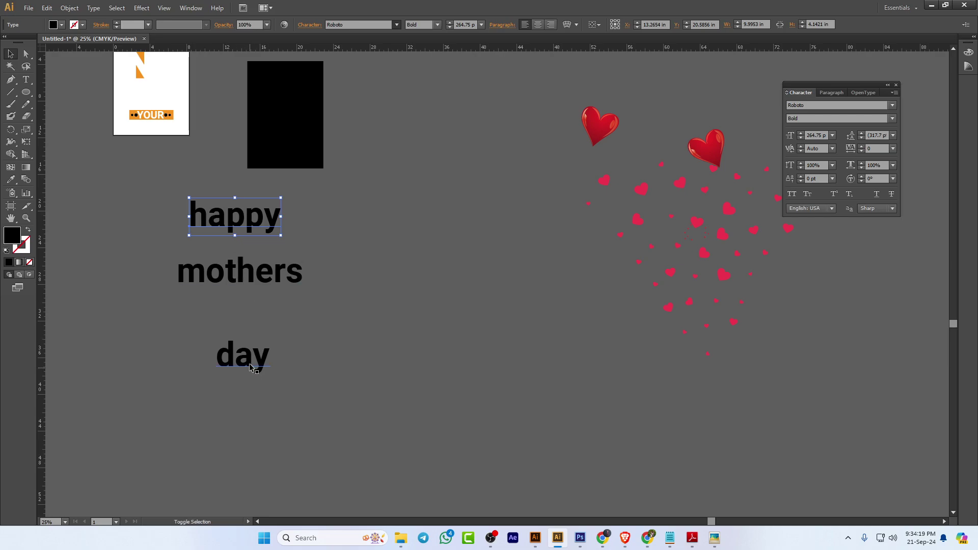
shift+click(249, 363)
click(93, 8)
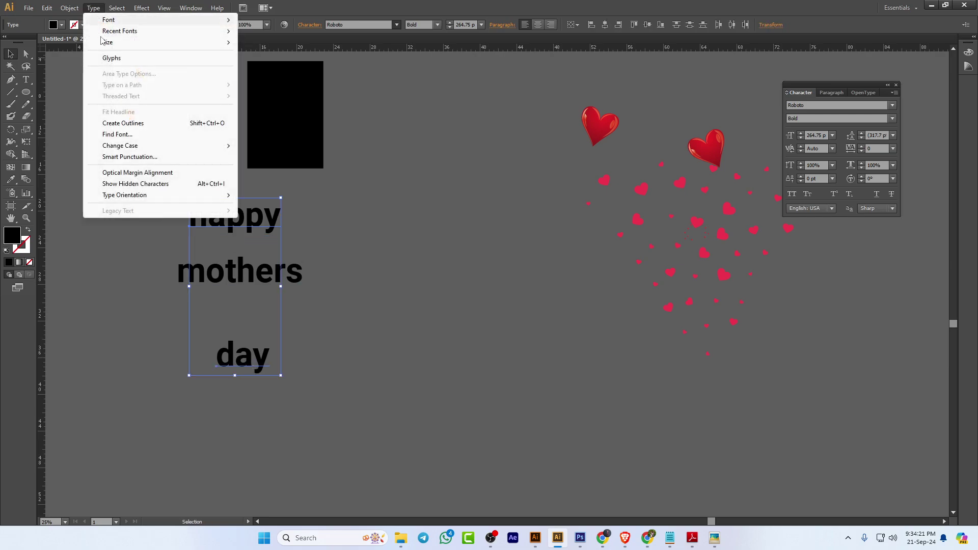
click(270, 145)
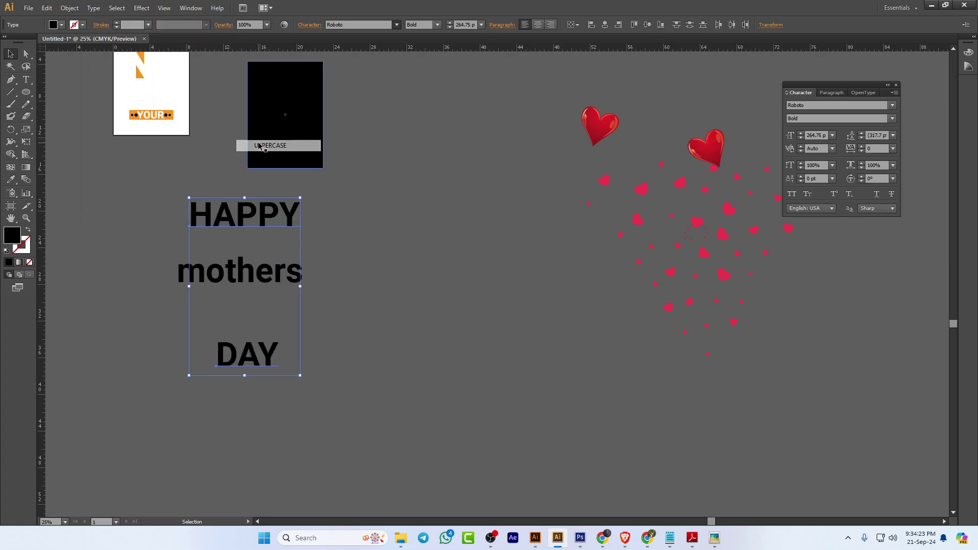
Change the word "mothers" to Title Case
click(309, 277)
click(252, 274)
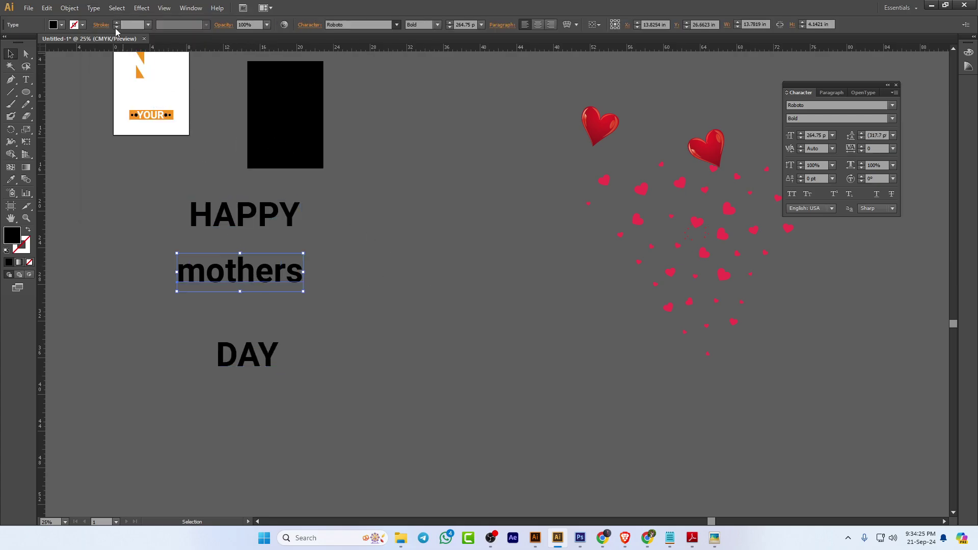
click(94, 7)
mouse_move(158, 148)
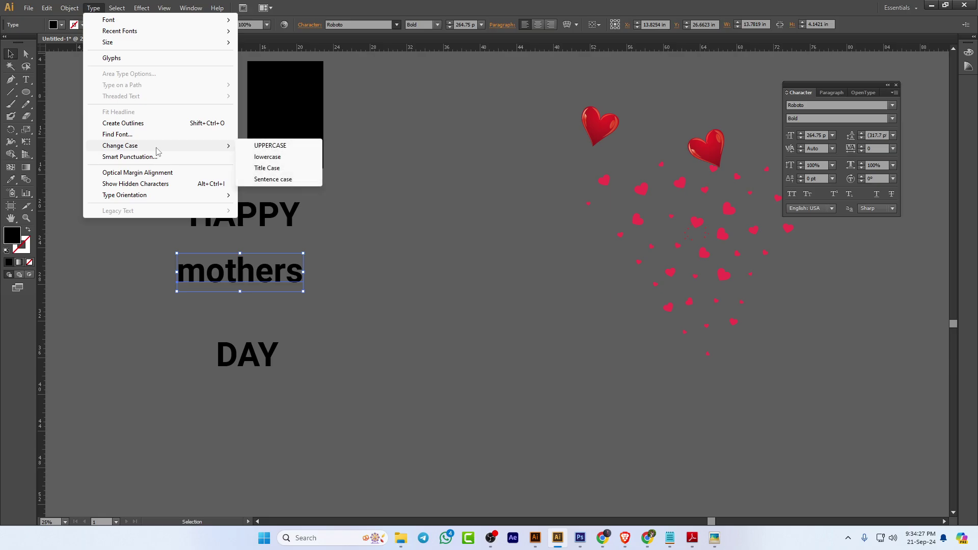
click(298, 168)
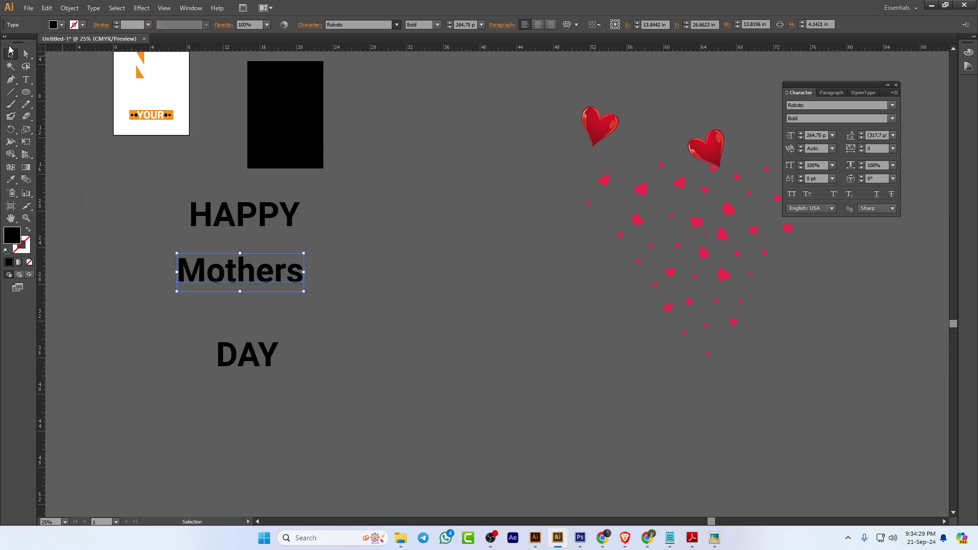
Add an apostrophe before the final "s" of the middle text line to make it "Mother's"
click(9, 56)
click(304, 305)
double_click(291, 273)
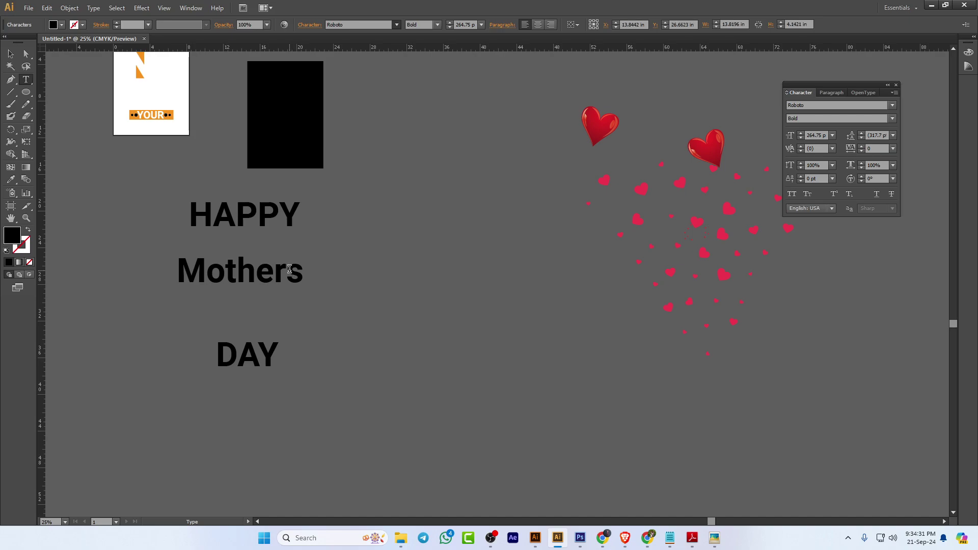
text(')
click(9, 55)
click(449, 286)
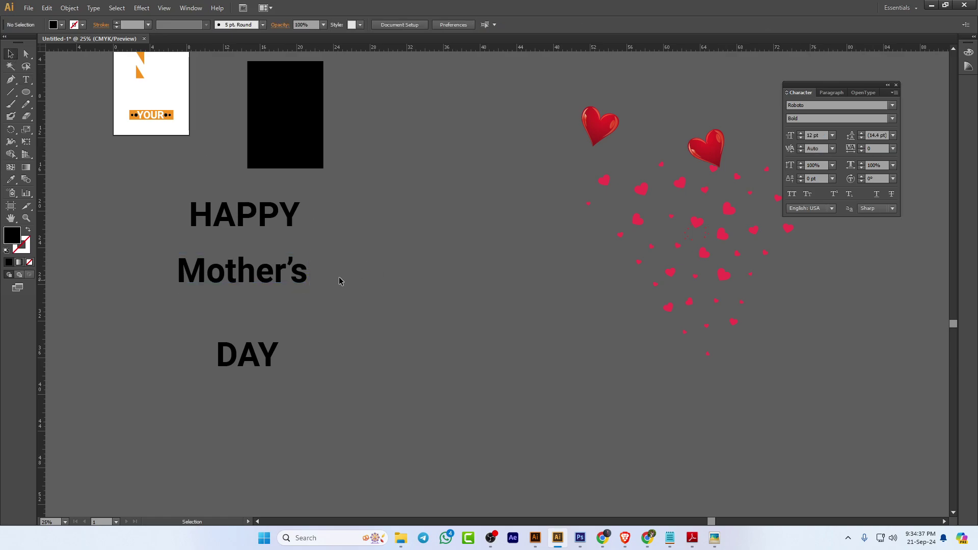
Set the font style of the text "HAPPY" to Roboto Light
click(246, 228)
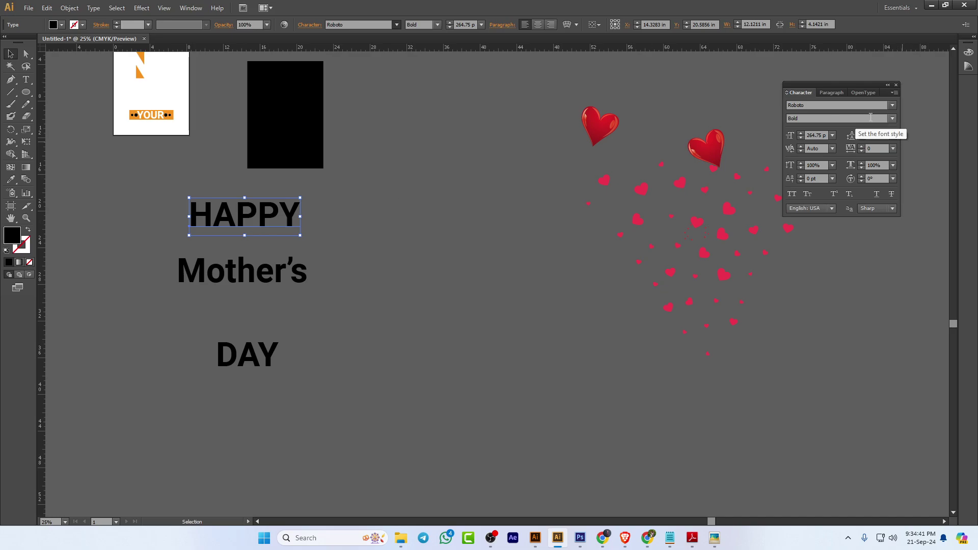
click(892, 118)
click(809, 186)
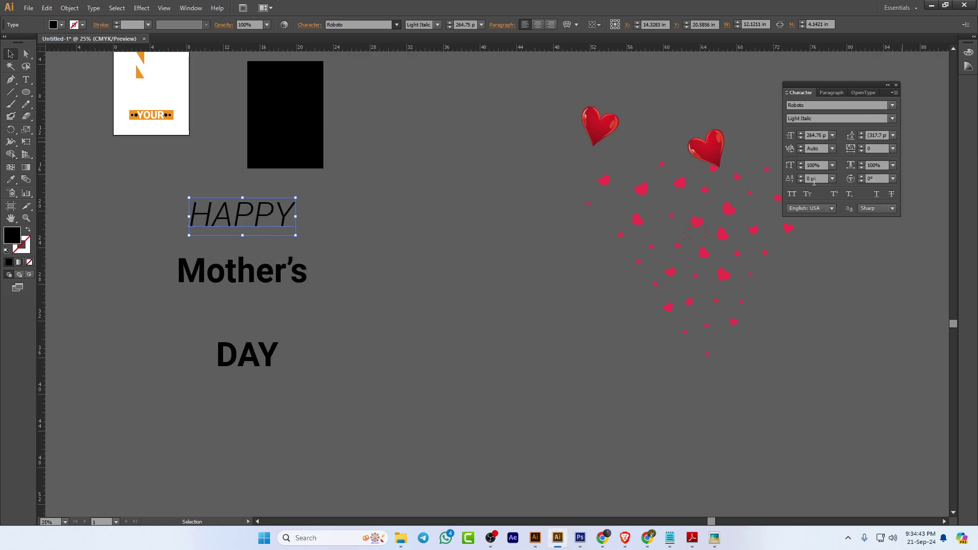
click(892, 118)
click(812, 173)
Set the tracking of "HAPPY" to 270 and convert it to outlines
click(880, 148)
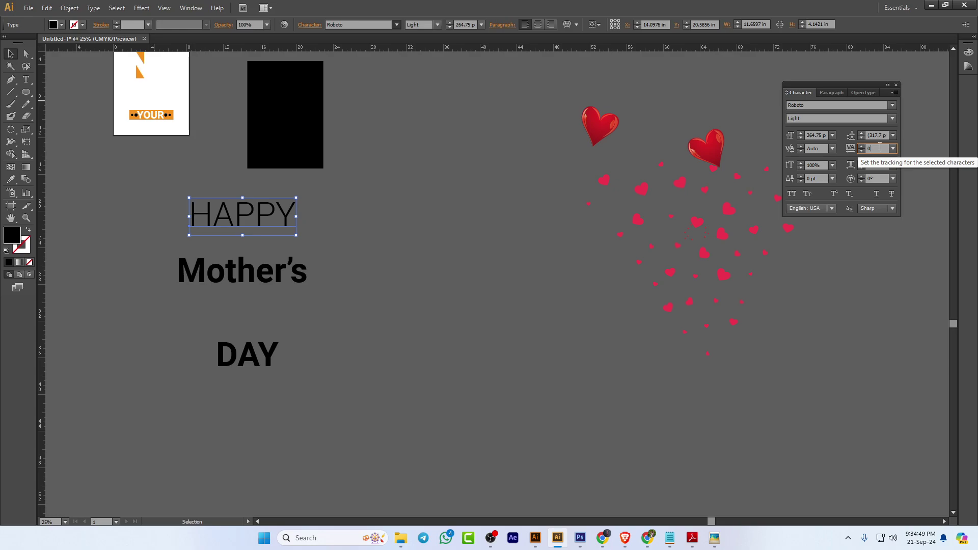
scroll(880, 146, up, 20)
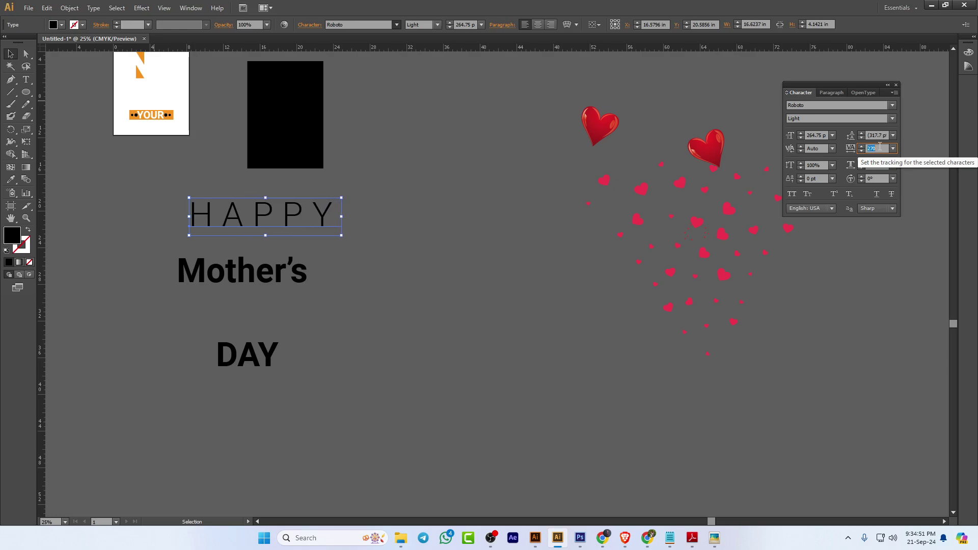
right_click(318, 202)
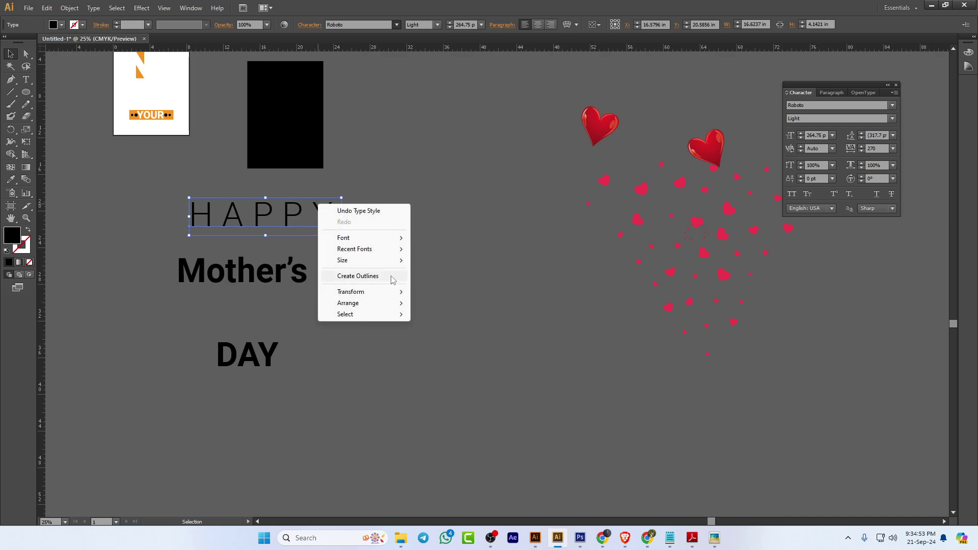
click(439, 311)
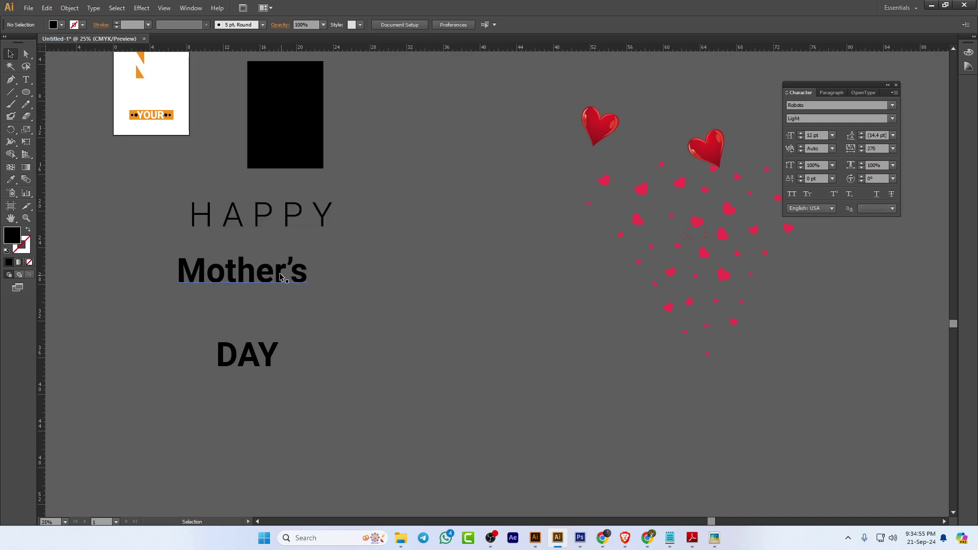
Change the font of "Mother's" to Mother Tongue - Personal Use and enlarge it to about 27 in wide in the open area
drag(279, 273, 459, 301)
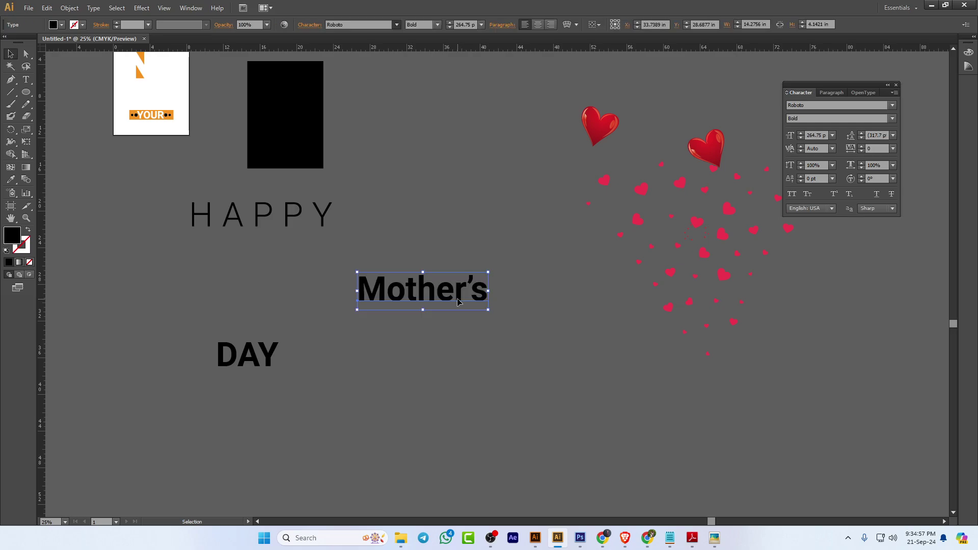
click(835, 104)
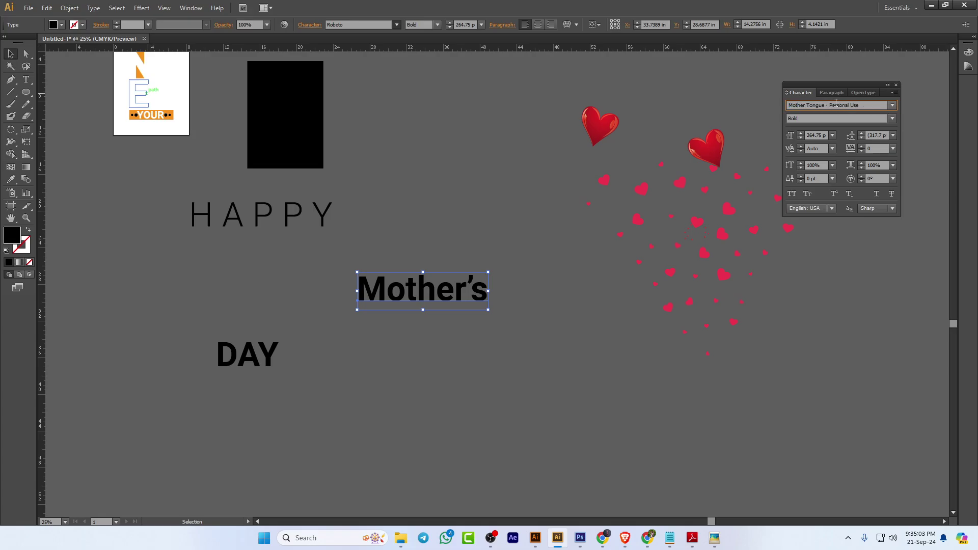
key(Return)
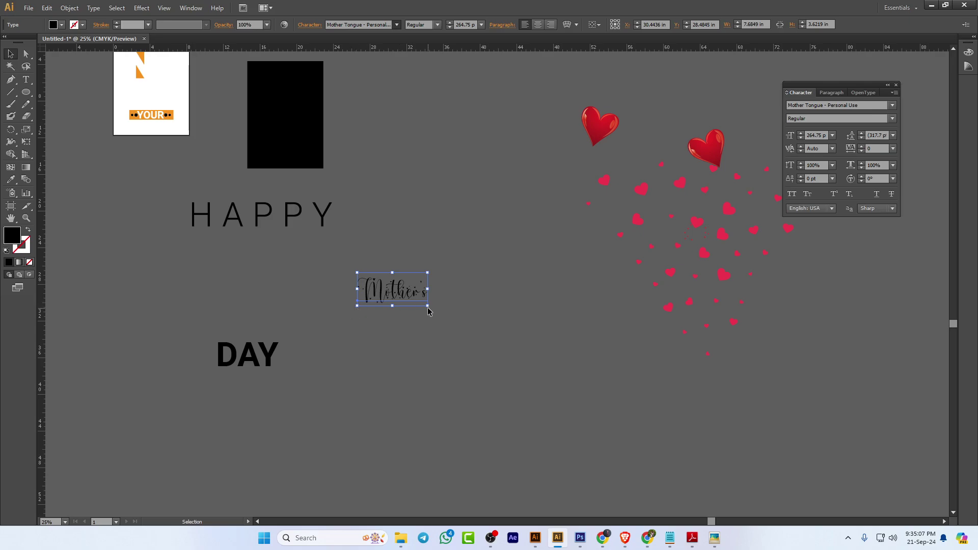
drag(427, 306, 606, 429)
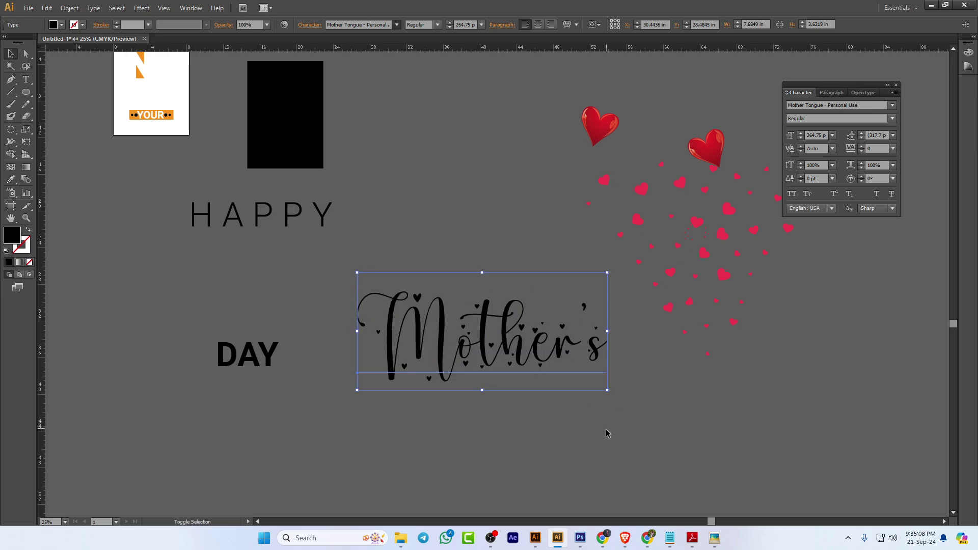
click(498, 425)
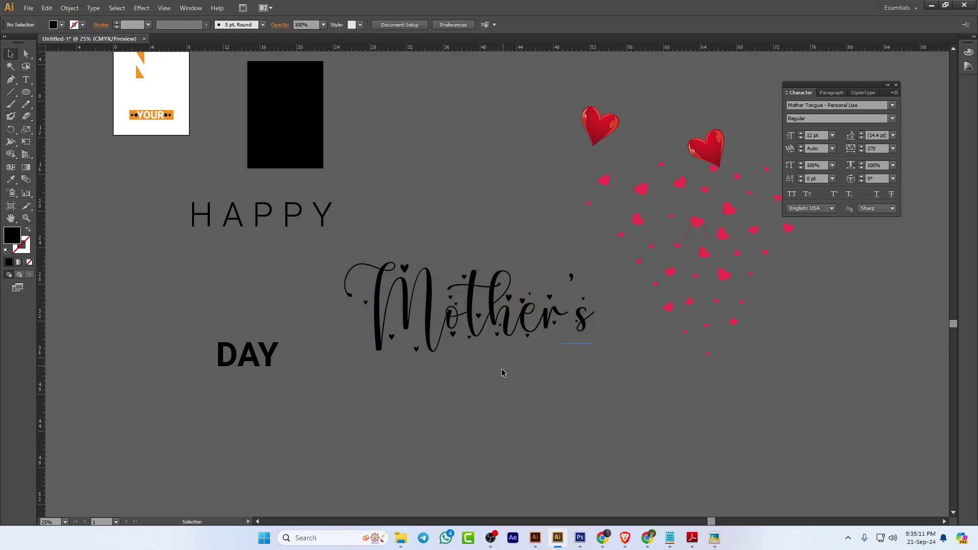
Convert the script text "Mother's" to outlines
click(490, 305)
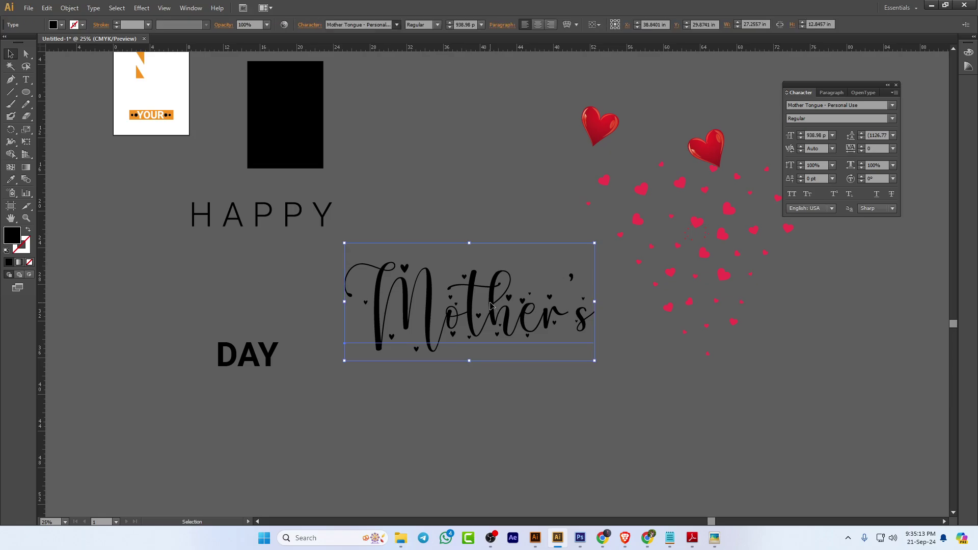
right_click(491, 305)
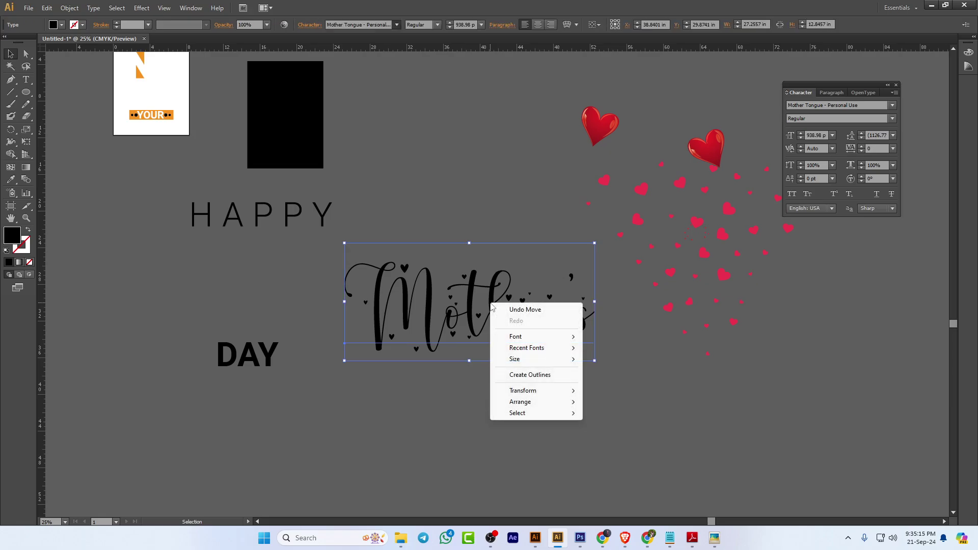
click(514, 377)
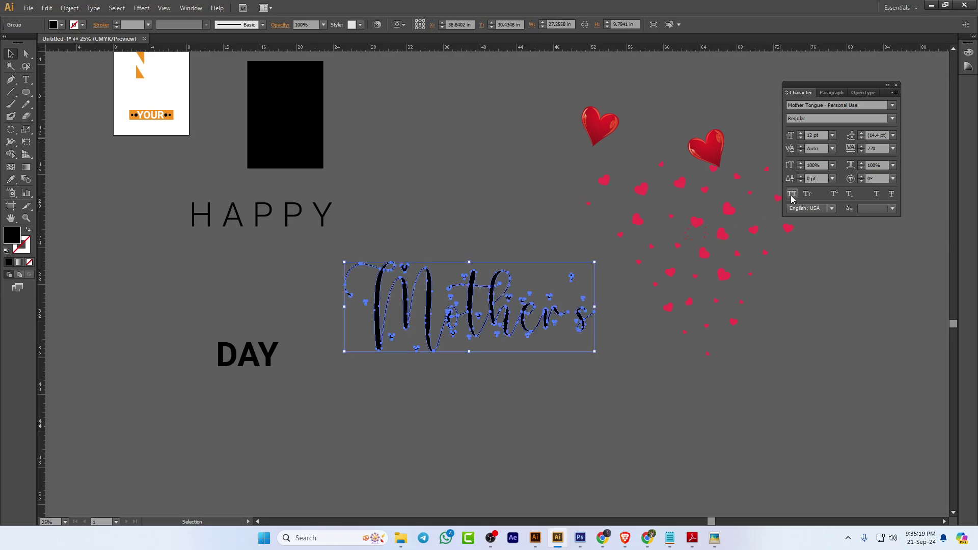
click(395, 439)
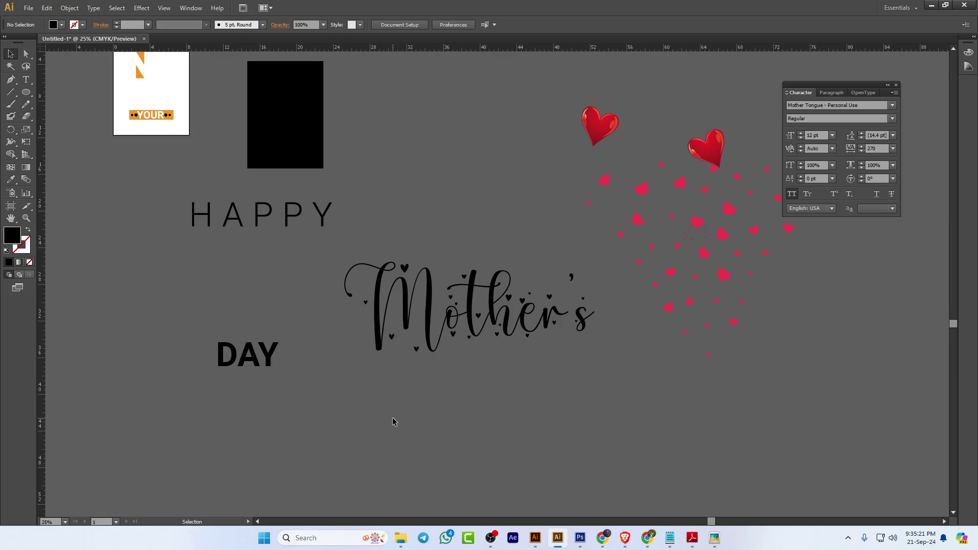
key(a)
key(v)
click(491, 298)
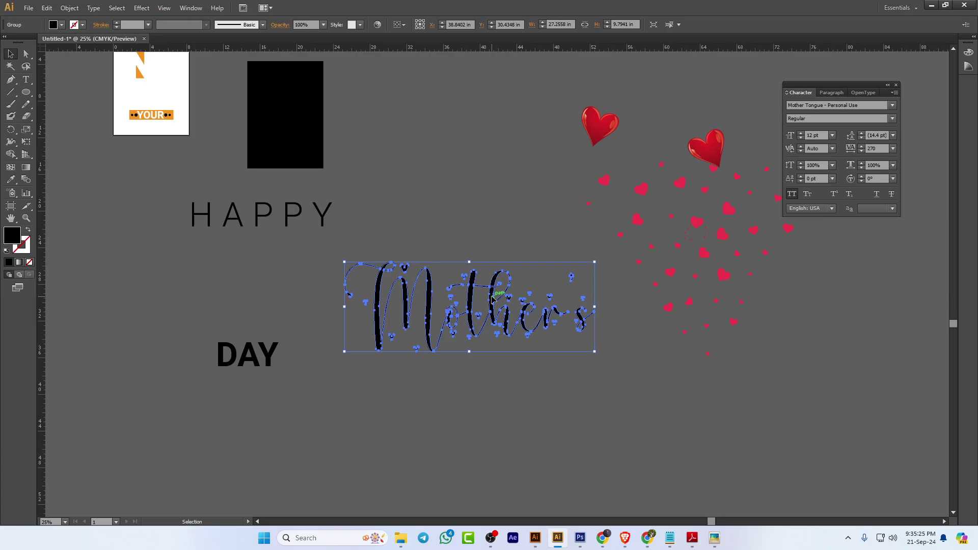
Undo the outline conversion of "Mother's" to restore it as live text
key(a)
key(ctrl+z)
key(ctrl+z)
key(ctrl+shift+z)
key(ctrl+z)
key(v)
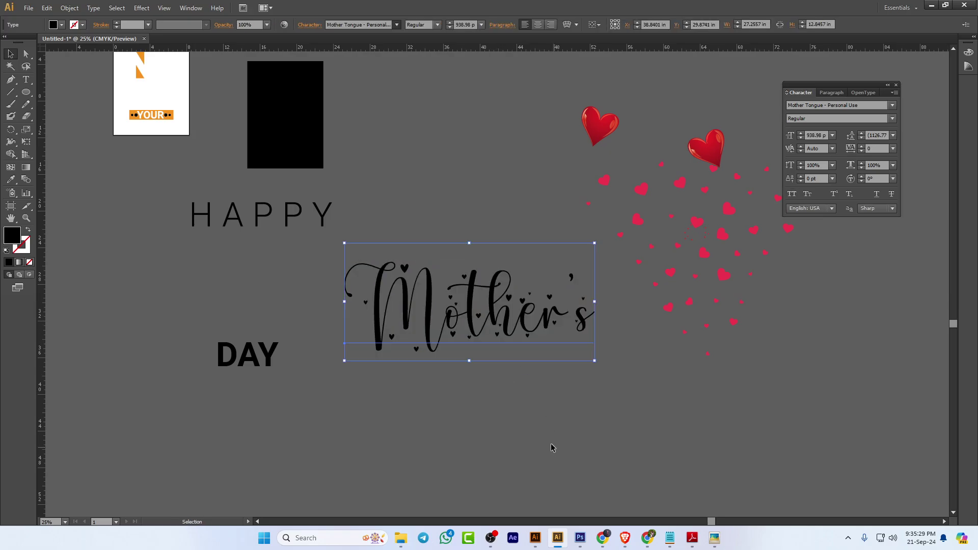
Try the All Caps setting on "Mother's" and switch it back off
key(a)
key(v)
click(796, 193)
click(794, 194)
Create outlines from "Mother's" and place the lettering directly beneath "HAPPY"
right_click(439, 291)
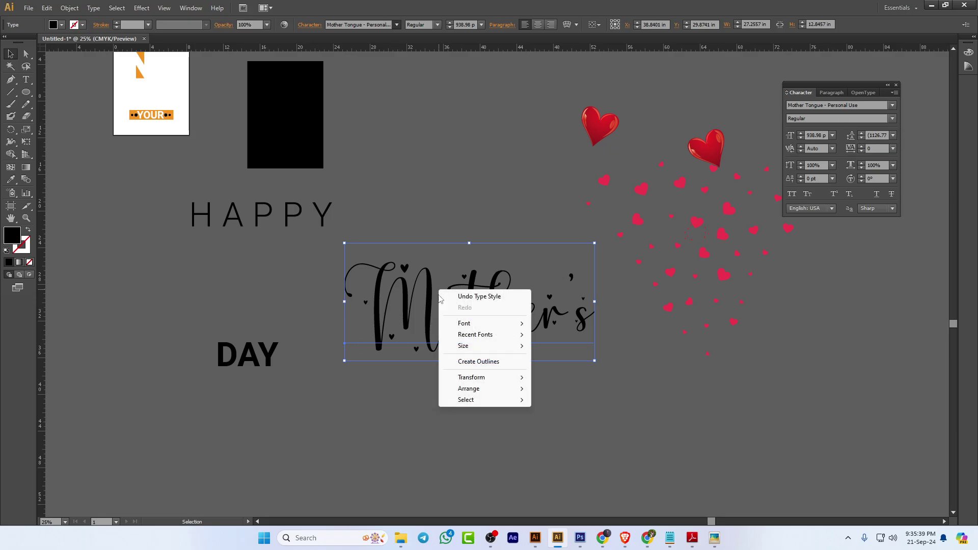
click(479, 362)
click(546, 414)
drag(493, 303, 256, 264)
Move "DAY" to the empty area beside "Mother's" and set its font style to Light
drag(255, 359, 487, 300)
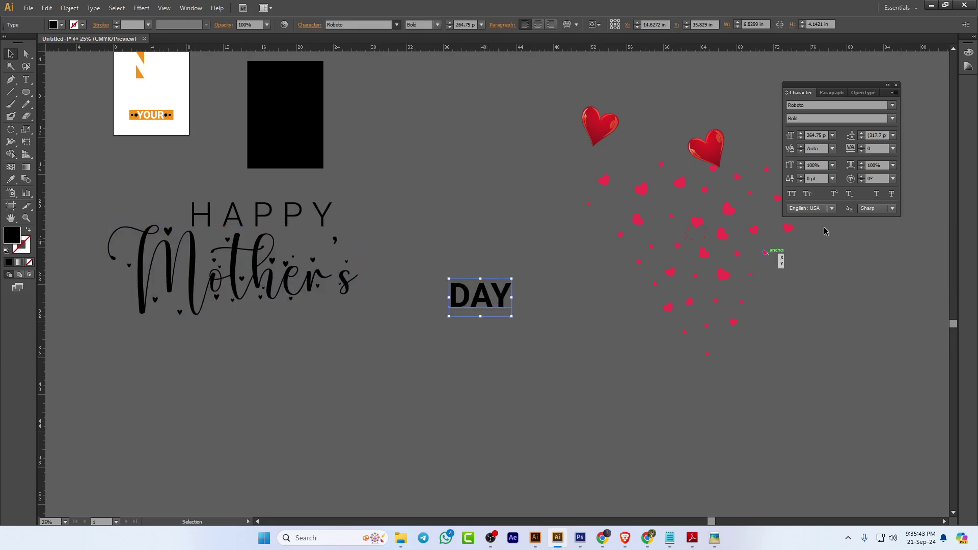
click(892, 118)
click(822, 174)
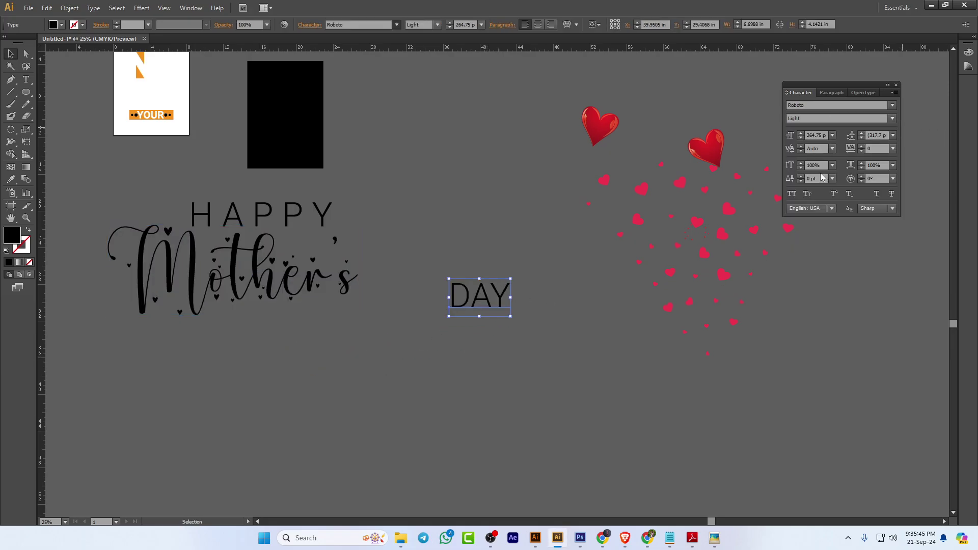
Set the tracking of "DAY" to 180 and convert it to outlines
click(890, 151)
key(Up)
key(Up)
key(Up)
key(Up)
key(Up)
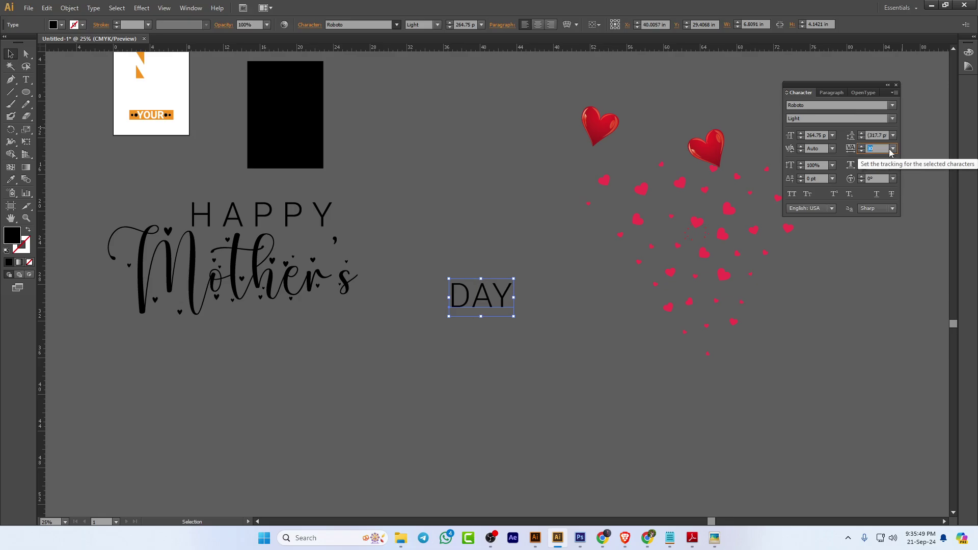
key(Up)
key(Up)
key(Up)
key(Up)
key(Up)
key(Up)
key(Up)
key(Up)
key(Up)
key(Up)
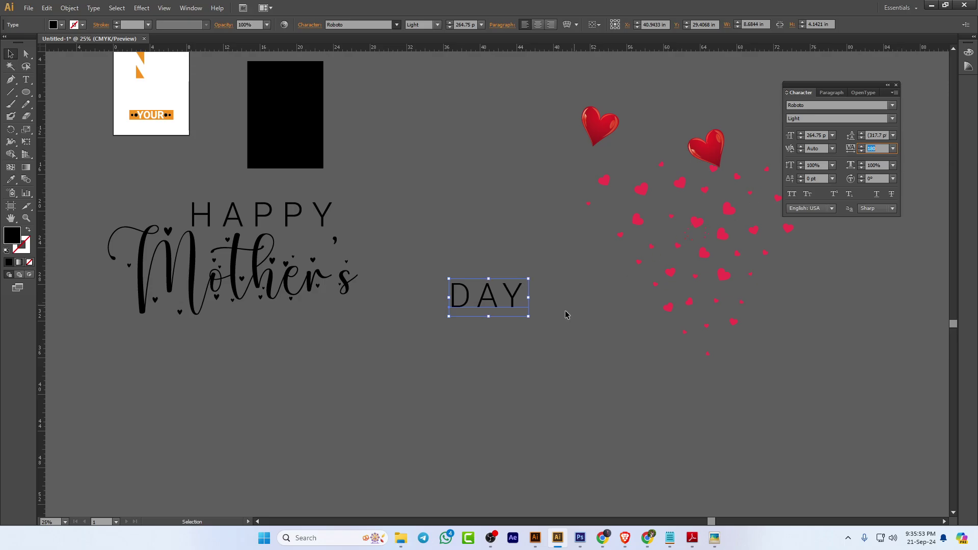
right_click(497, 308)
click(515, 380)
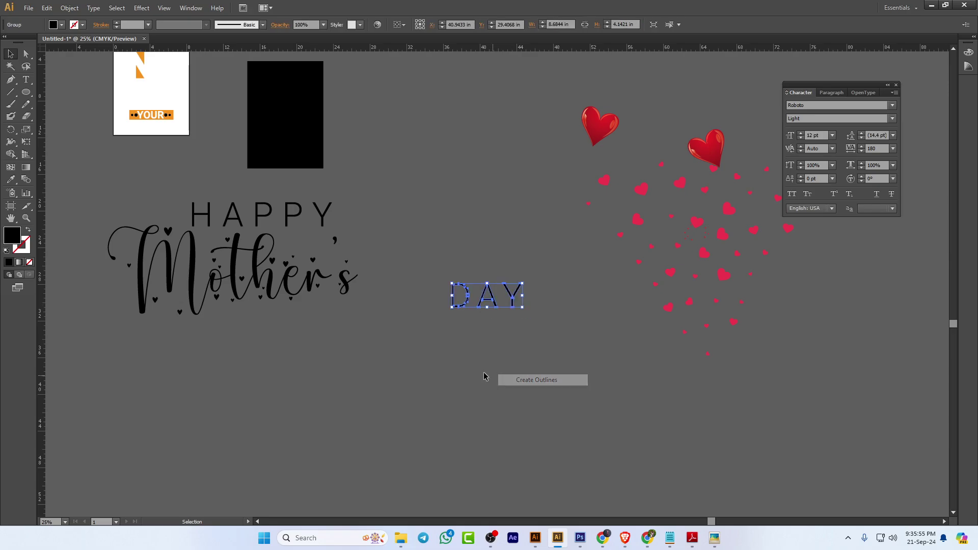
click(436, 368)
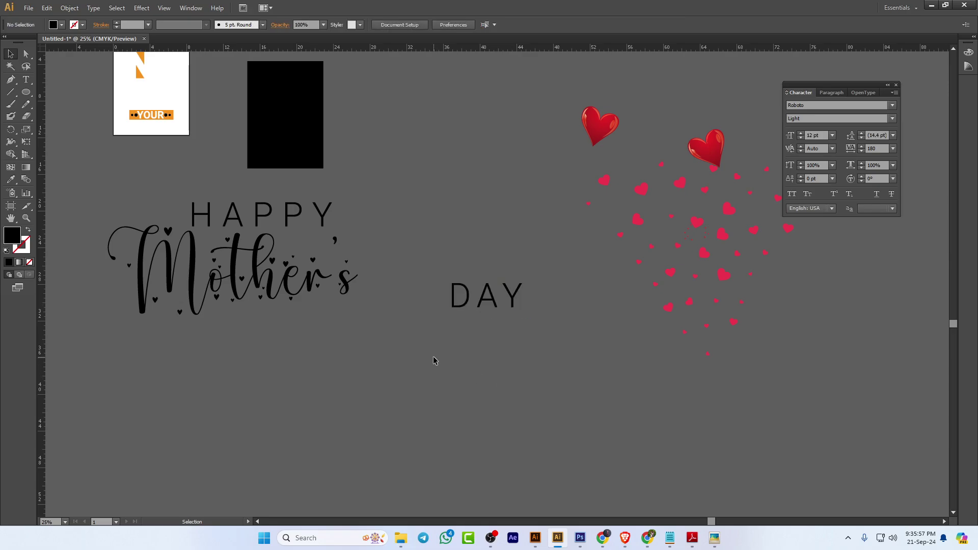
Draw a circle about 24.42 in in diameter in the empty area below the text lines
drag(434, 356, 441, 273)
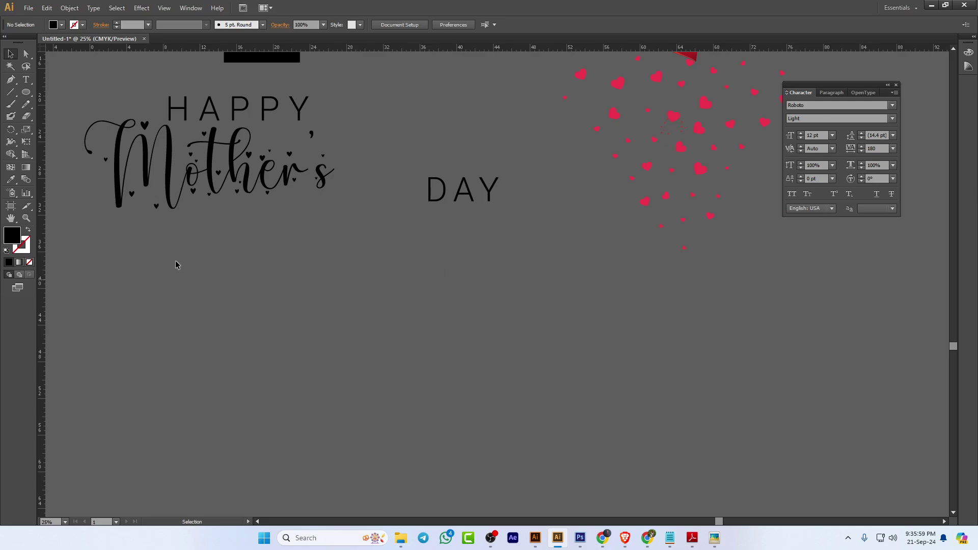
click(29, 92)
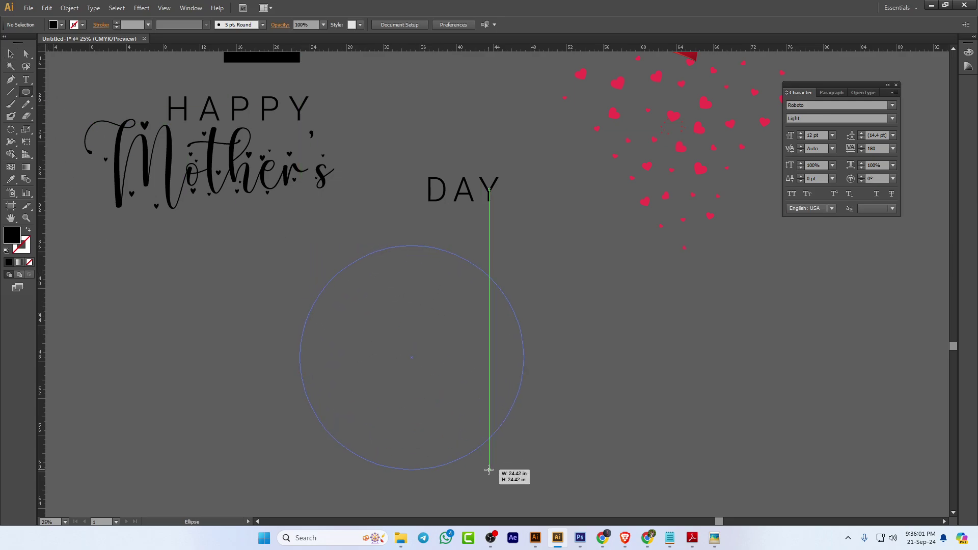
drag(300, 246, 489, 469)
key(v)
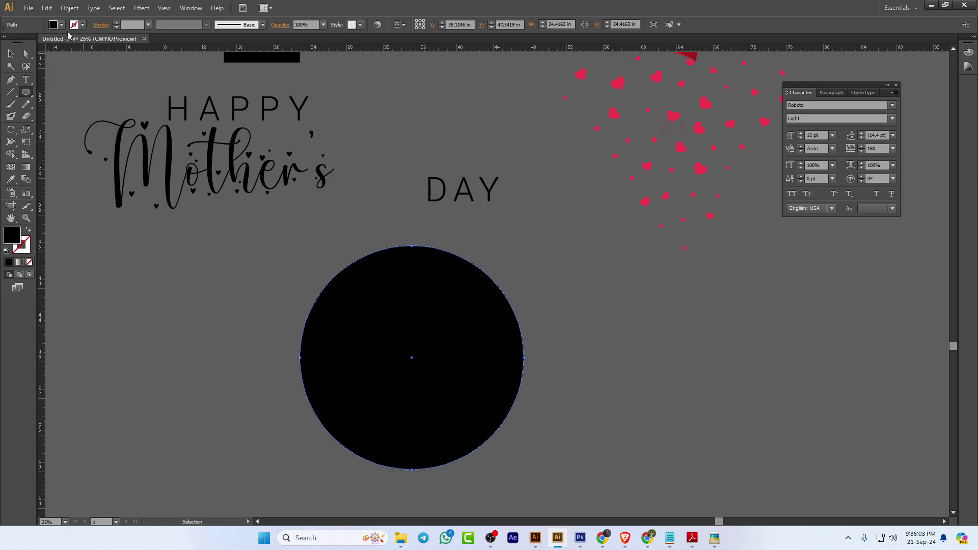
Remove the circle's fill and give it a black 15 pt stroke
click(53, 24)
click(7, 42)
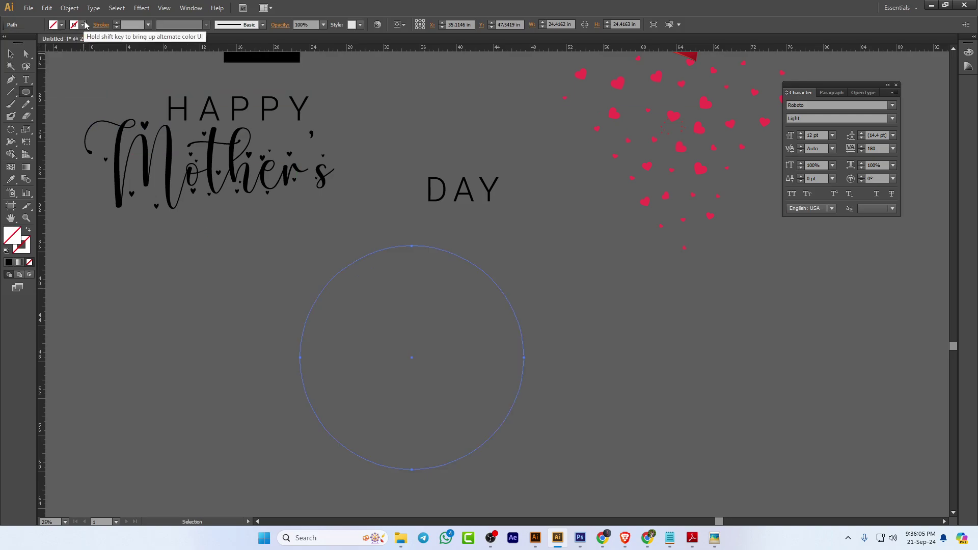
click(28, 42)
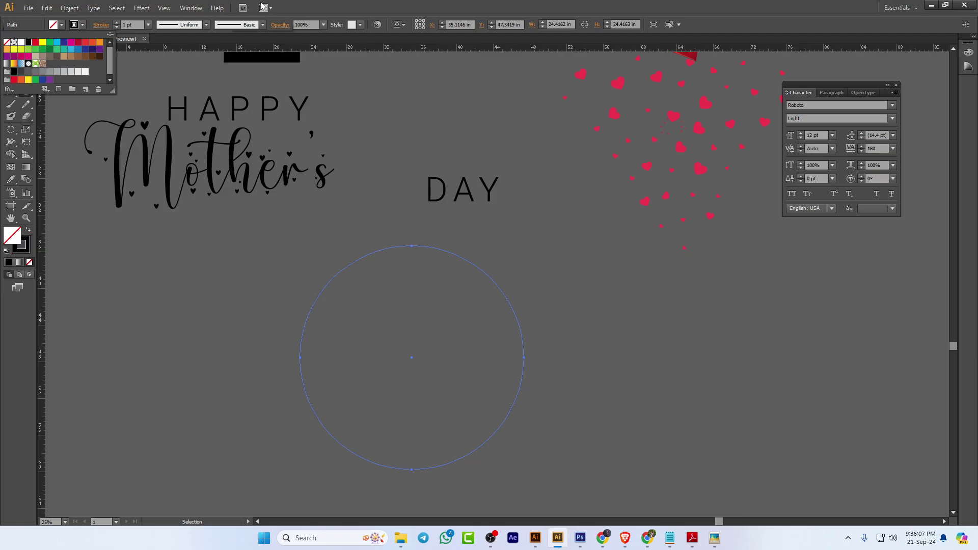
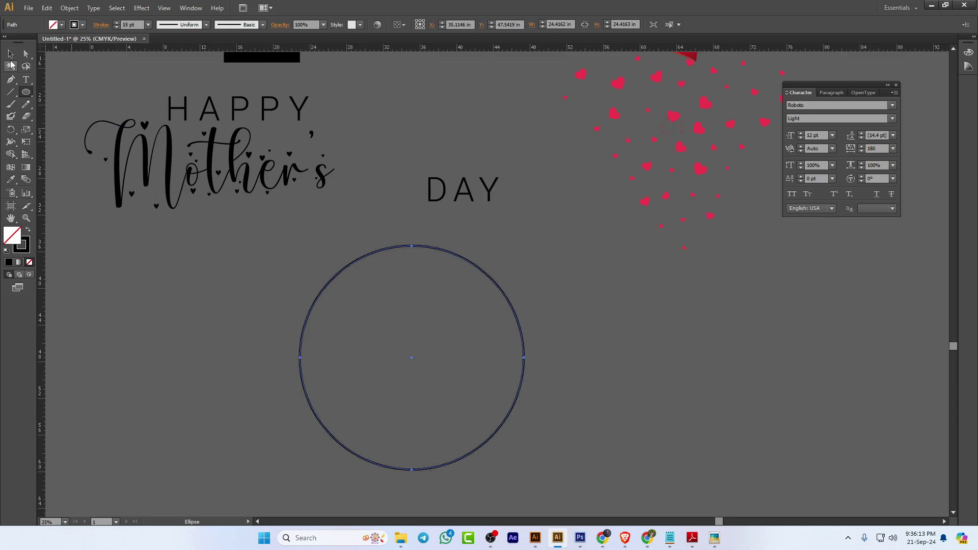
click(10, 53)
click(185, 306)
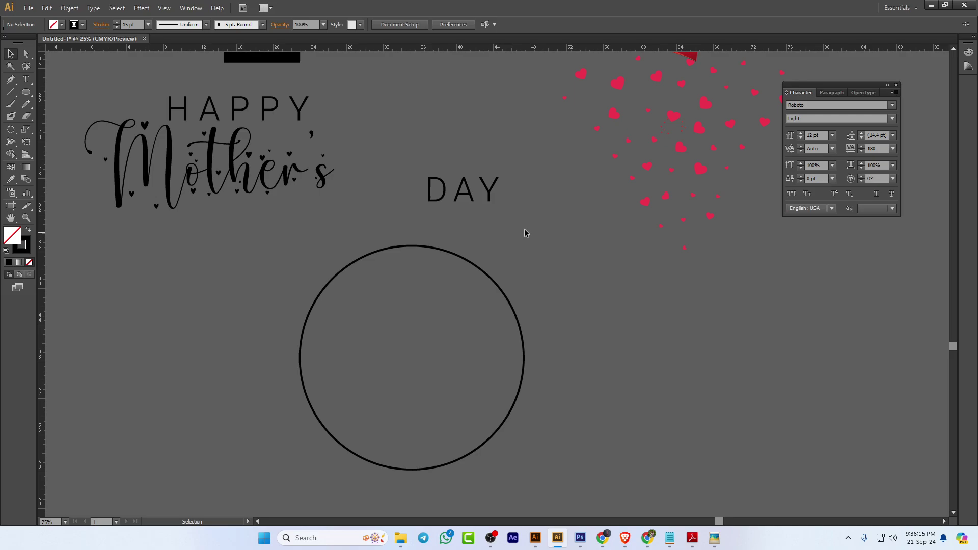
Scale down "HAPPY" and place it inside the upper part of the circle
drag(263, 118, 429, 330)
click(208, 164)
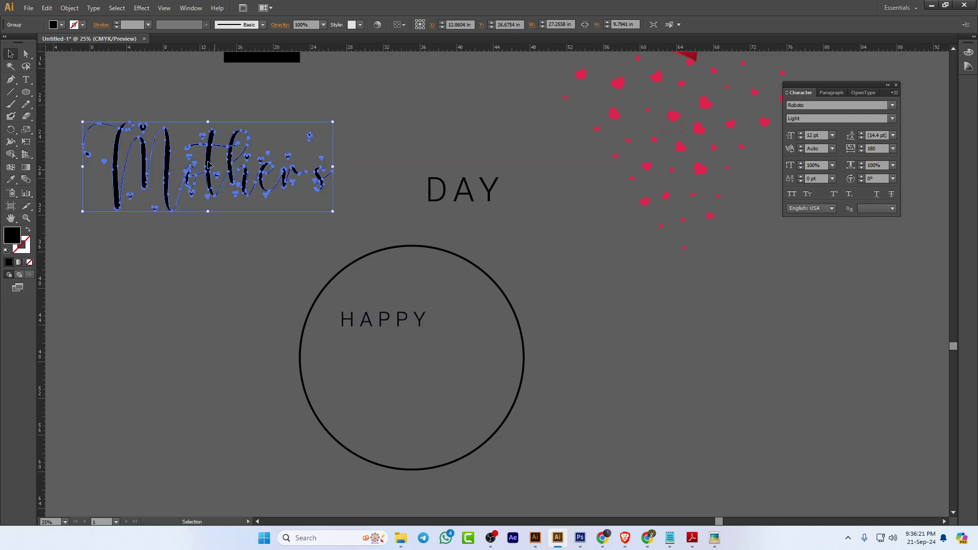
drag(419, 363, 438, 363)
click(304, 104)
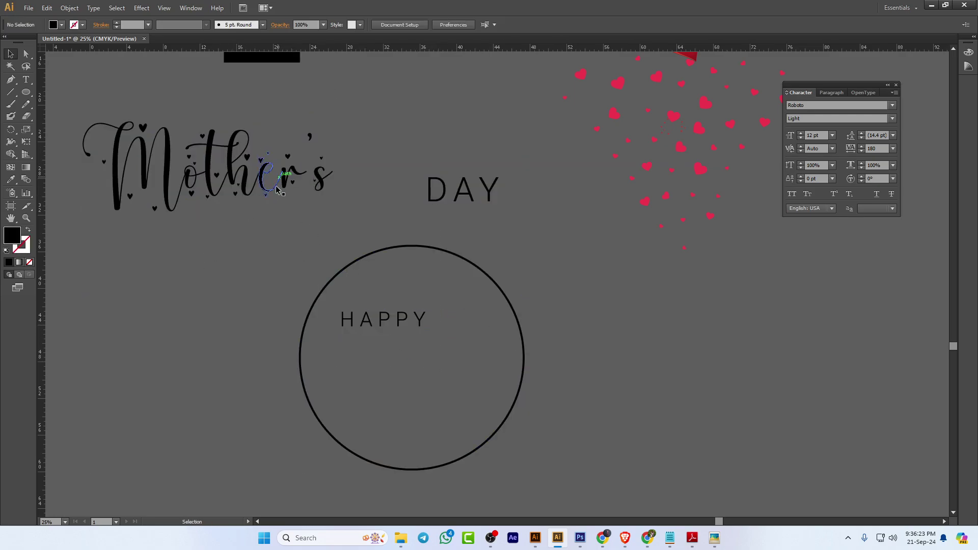
Move "Mother's" into the circle, scale it down to about 17 in wide and centre it
drag(284, 181, 484, 367)
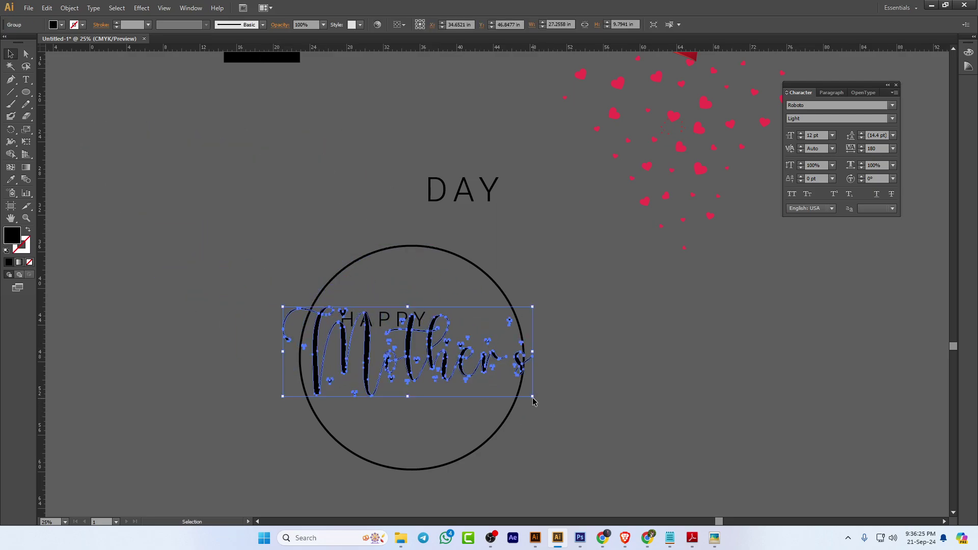
drag(532, 395, 388, 380)
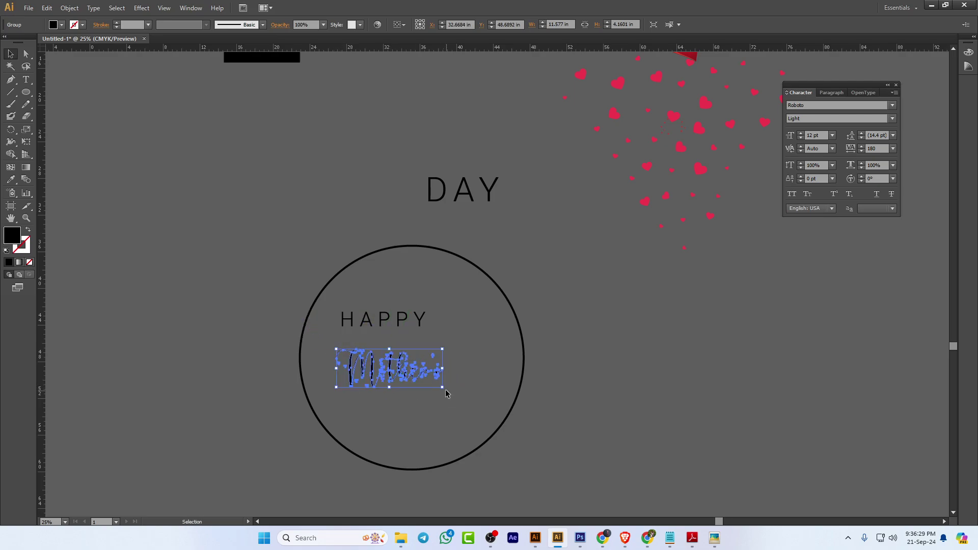
drag(444, 390, 467, 395)
drag(410, 373, 436, 373)
Centre "HAPPY" just above "Mother's" and place "DAY", scaled down to about 3.9 in wide, just below it
click(482, 313)
drag(416, 318, 469, 324)
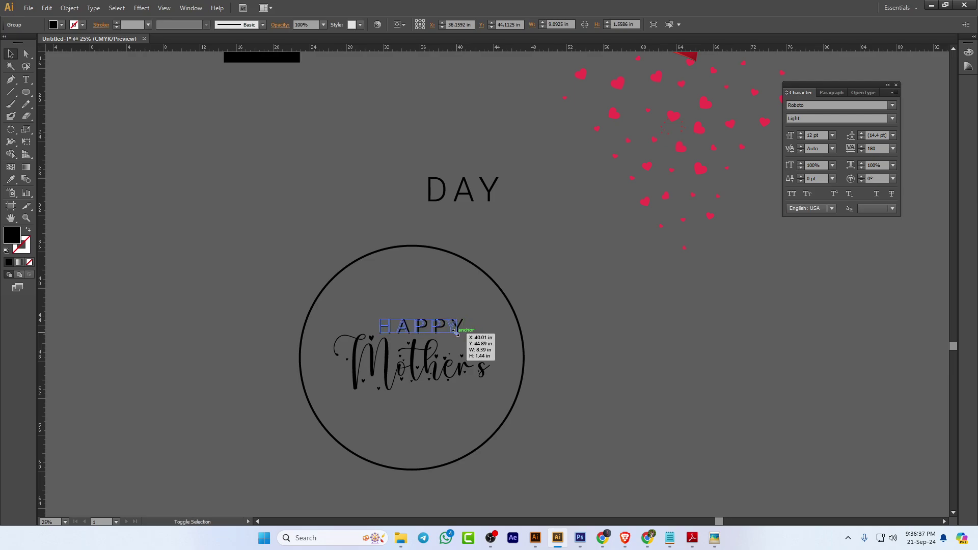
click(469, 212)
drag(463, 191, 436, 408)
click(574, 411)
click(685, 361)
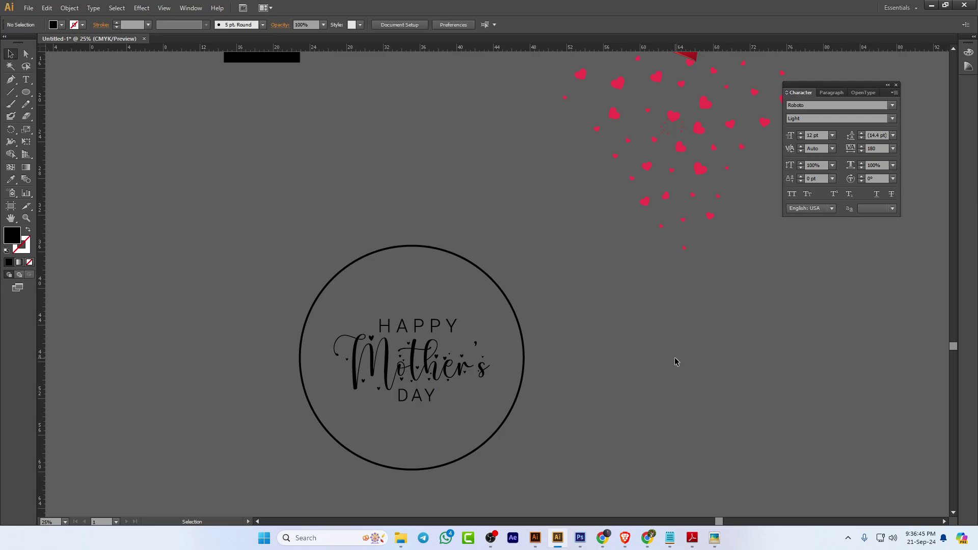
Move one glossy red heart onto the left edge of the circle and bring it to the front
scroll(591, 355, up, 5)
click(589, 274)
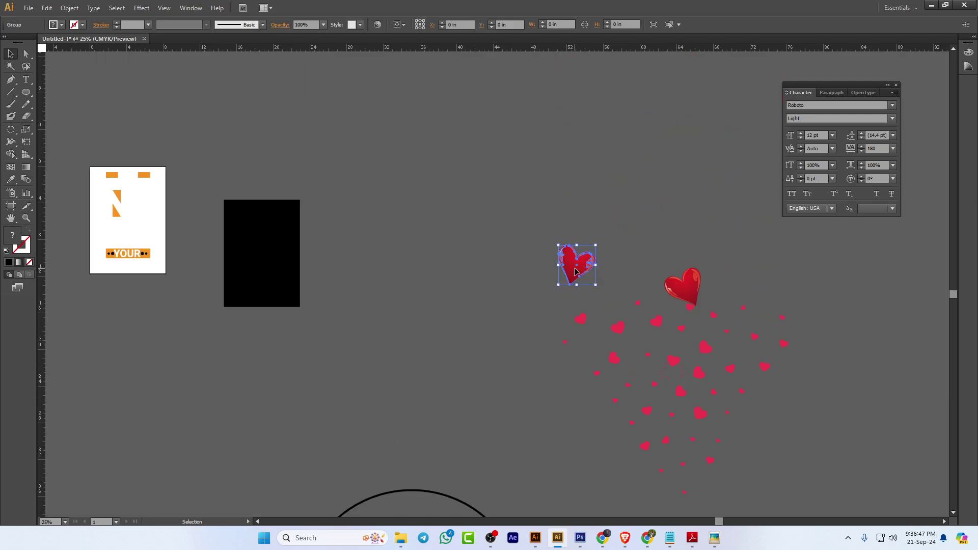
drag(590, 274, 229, 438)
drag(425, 418, 412, 161)
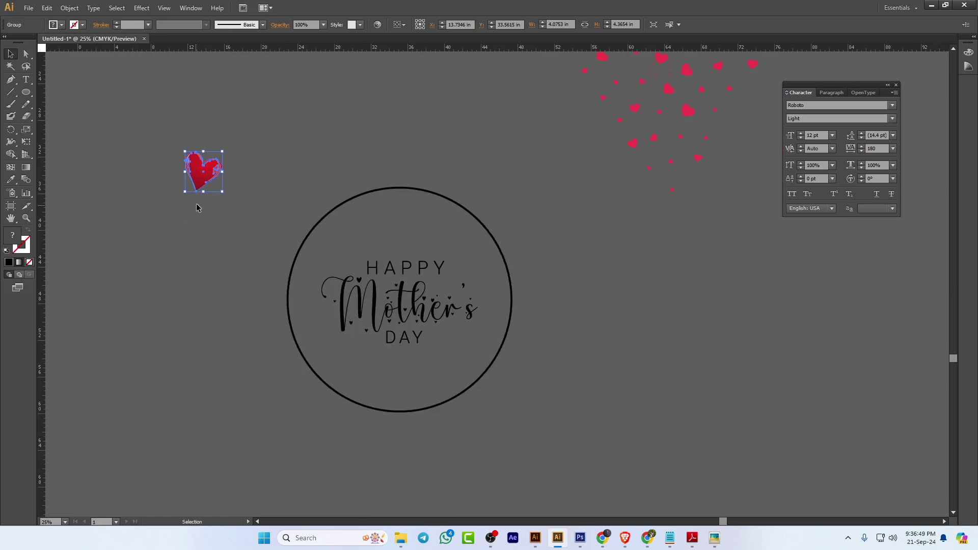
drag(190, 184, 274, 325)
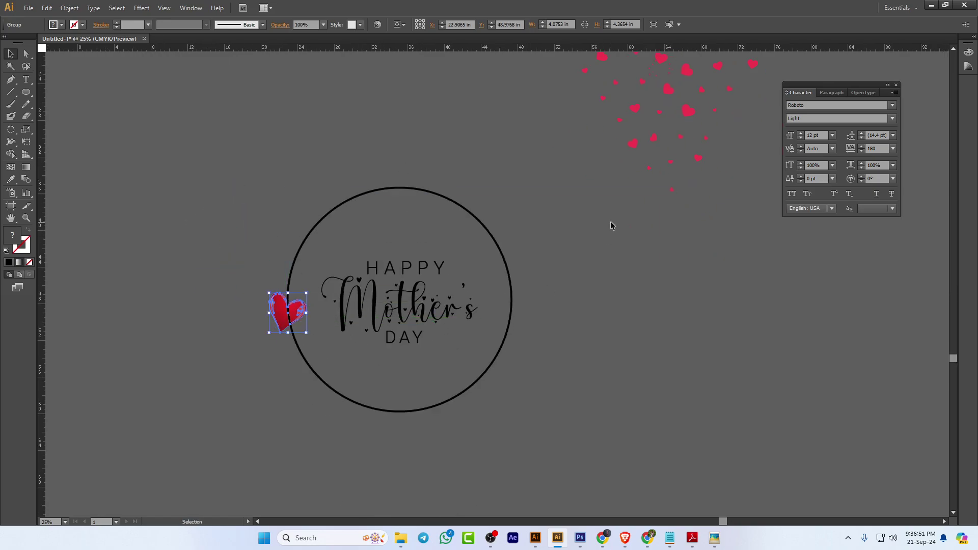
right_click(279, 310)
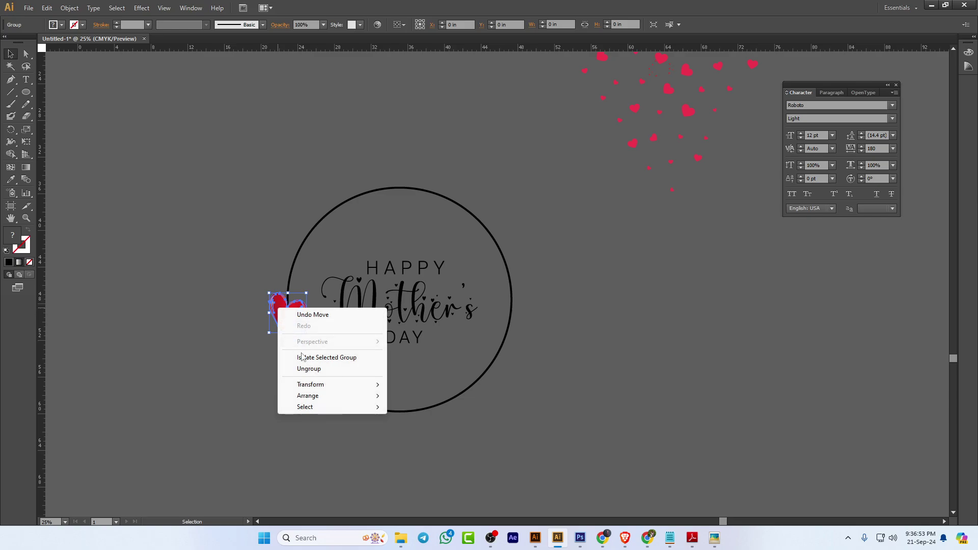
mouse_move(317, 396)
click(423, 396)
click(546, 338)
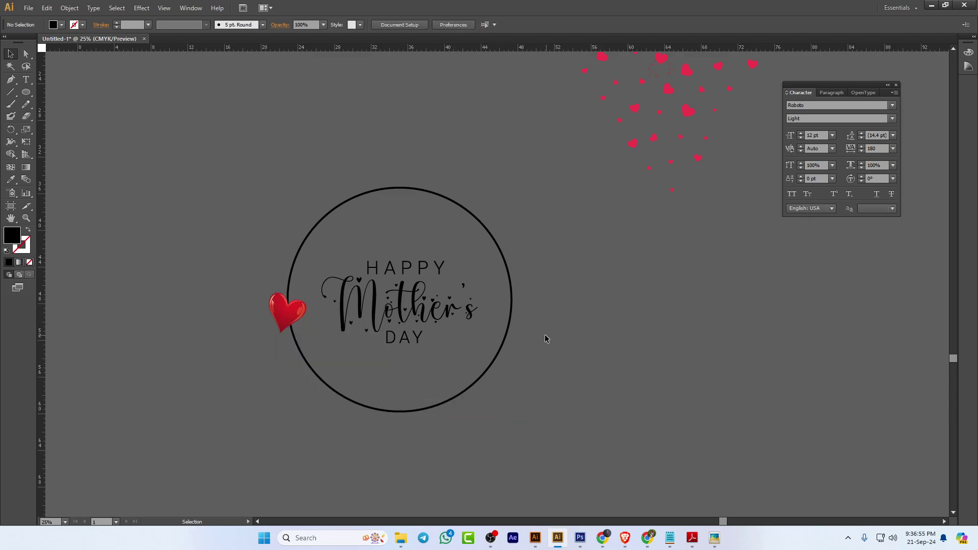
Move the other glossy red heart onto the upper right edge of the circle and bring it to the front
scroll(334, 327, up, 5)
scroll(334, 327, right, 5)
drag(448, 142, 335, 391)
scroll(463, 310, down, 4)
scroll(463, 310, left, 2)
drag(400, 269, 336, 302)
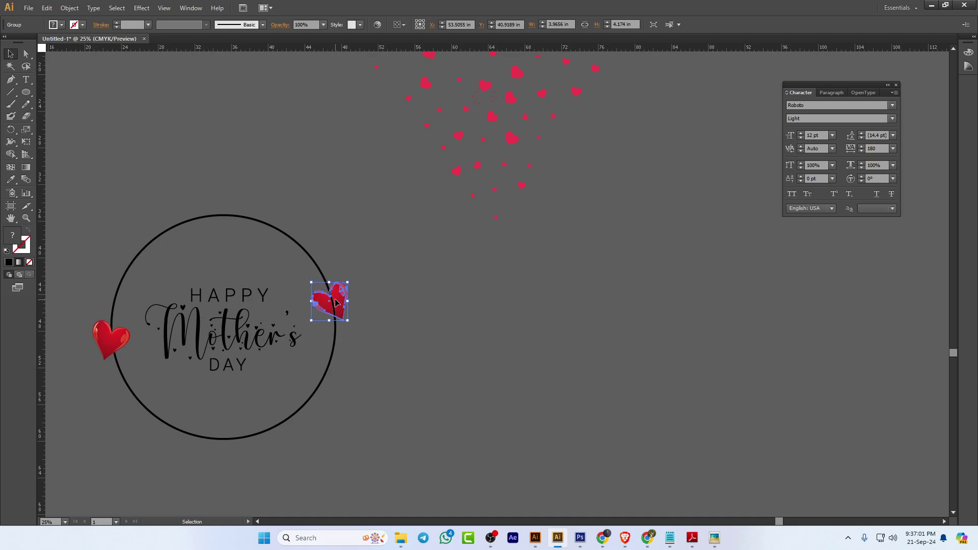
right_click(336, 301)
mouse_move(372, 390)
click(466, 390)
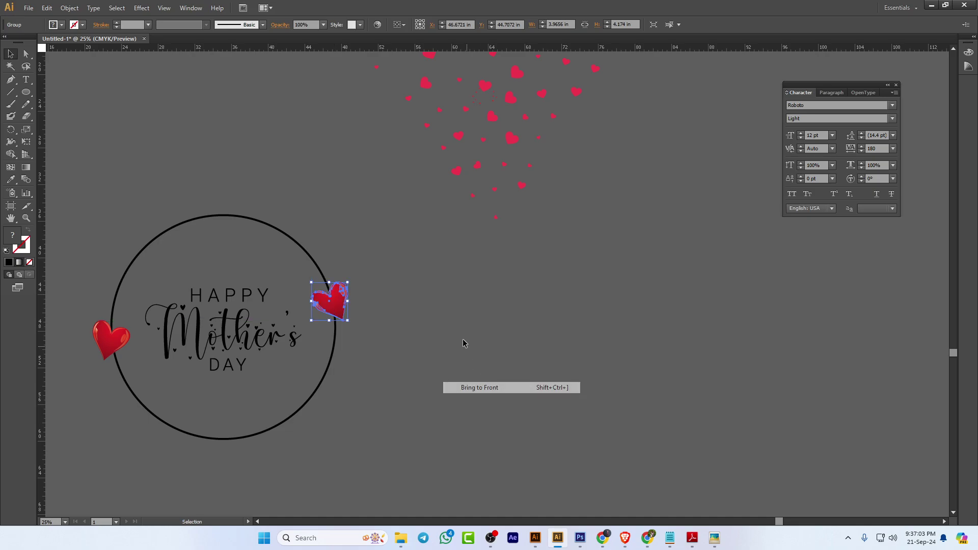
click(461, 338)
Place a smaller, rotated copy of the right heart, about 1.9 in wide, on the circle's edge just below the original
drag(336, 305, 349, 352)
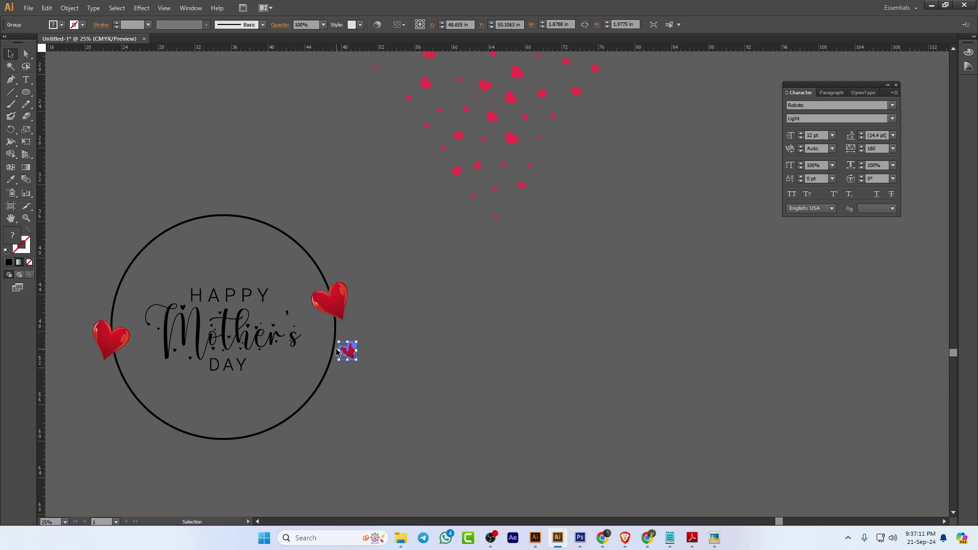
scroll(336, 352, up, 4)
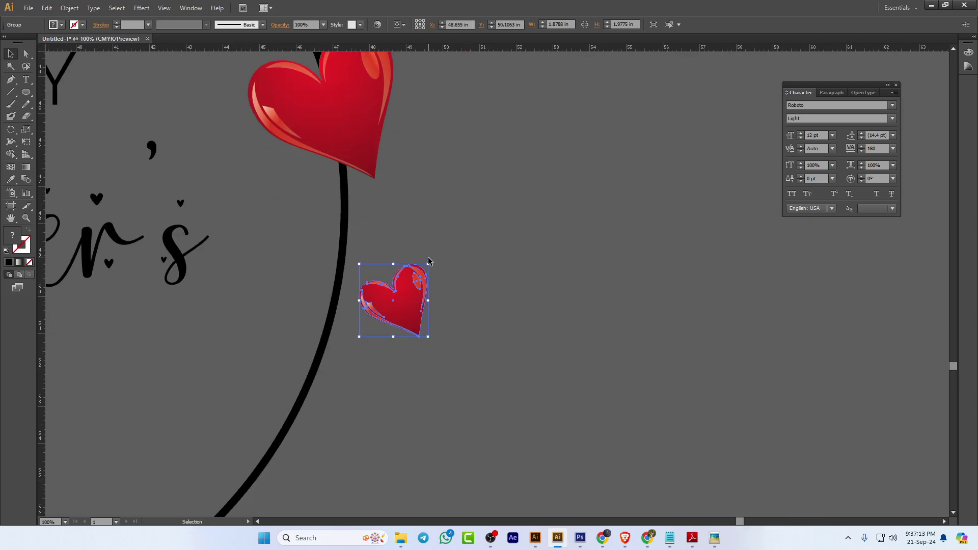
drag(427, 259, 451, 295)
drag(395, 324, 318, 224)
Duplicate the left heart, rotate and scale down the copy, and place it on the circle's edge below the original
drag(214, 304, 562, 240)
drag(214, 239, 744, 362)
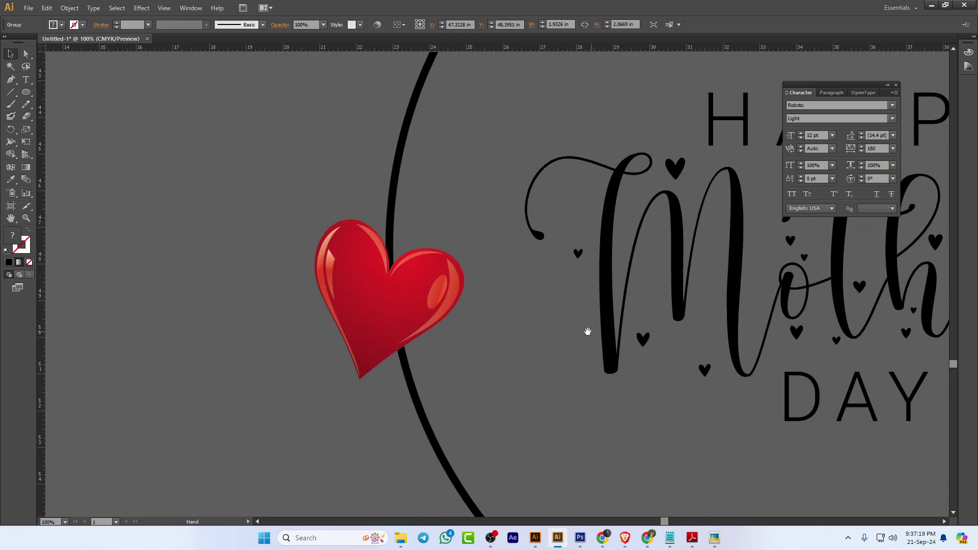
click(382, 296)
drag(382, 295, 261, 268)
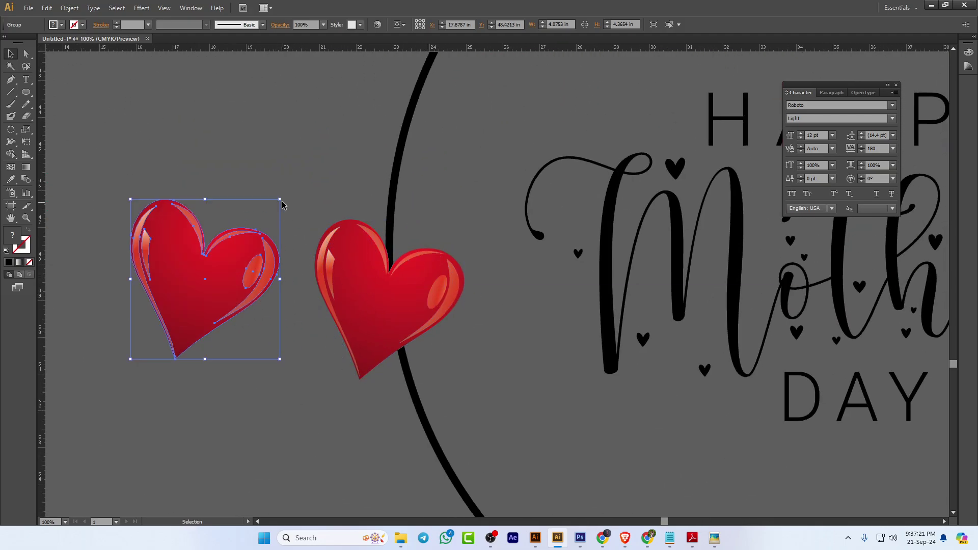
drag(282, 195, 244, 177)
drag(227, 309, 472, 460)
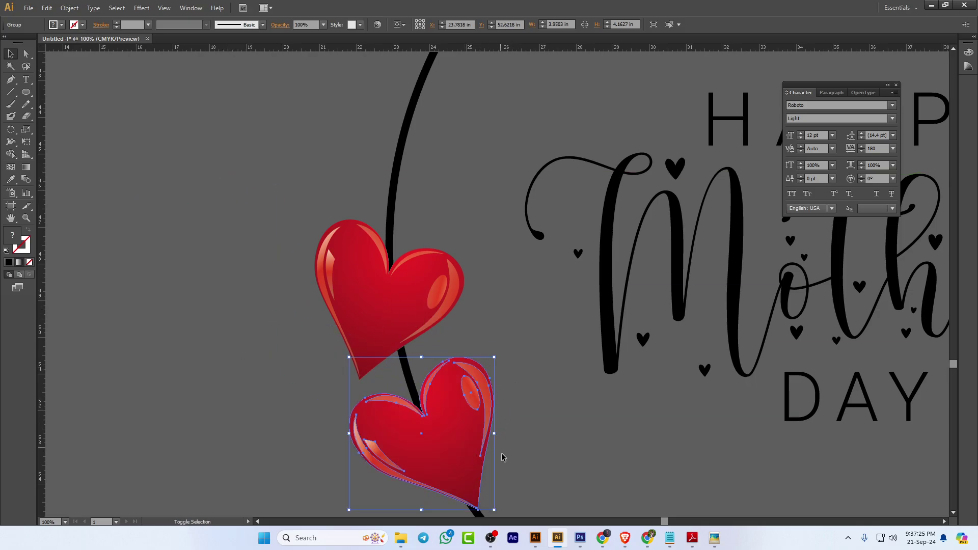
drag(494, 511, 431, 413)
click(536, 405)
key(ctrl+minus)
key(ctrl+minus)
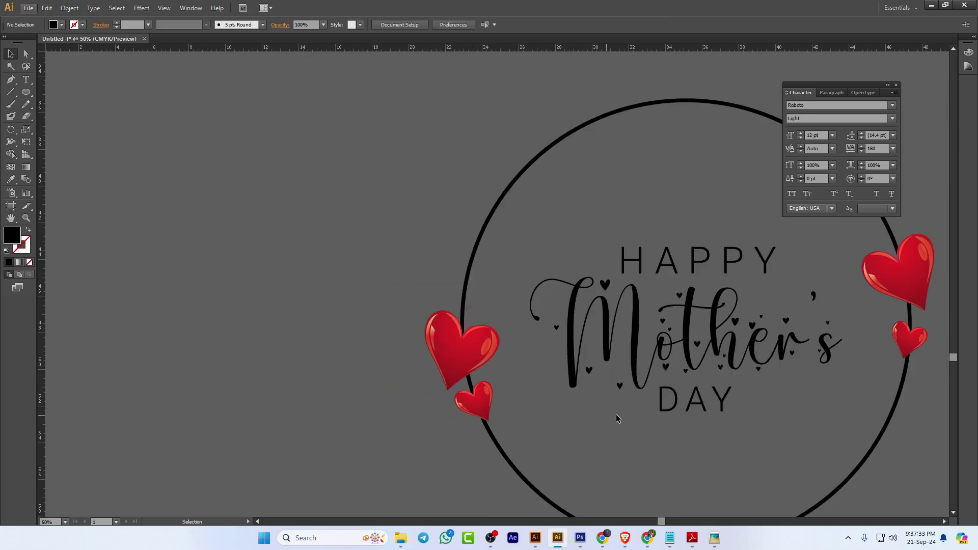
Sample the heart's red gradient onto the circle and swap it to the stroke, leaving the circle without a fill
scroll(535, 397, right, 5)
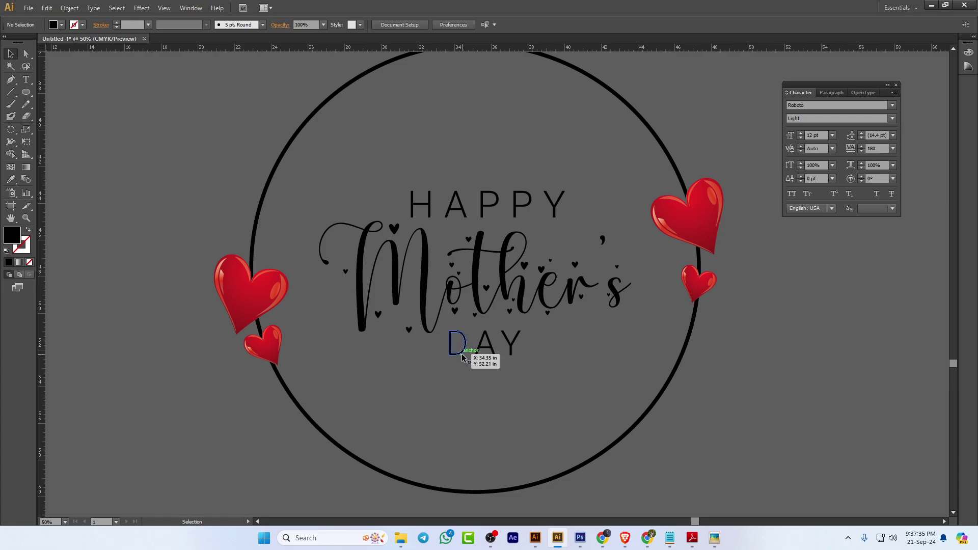
click(266, 193)
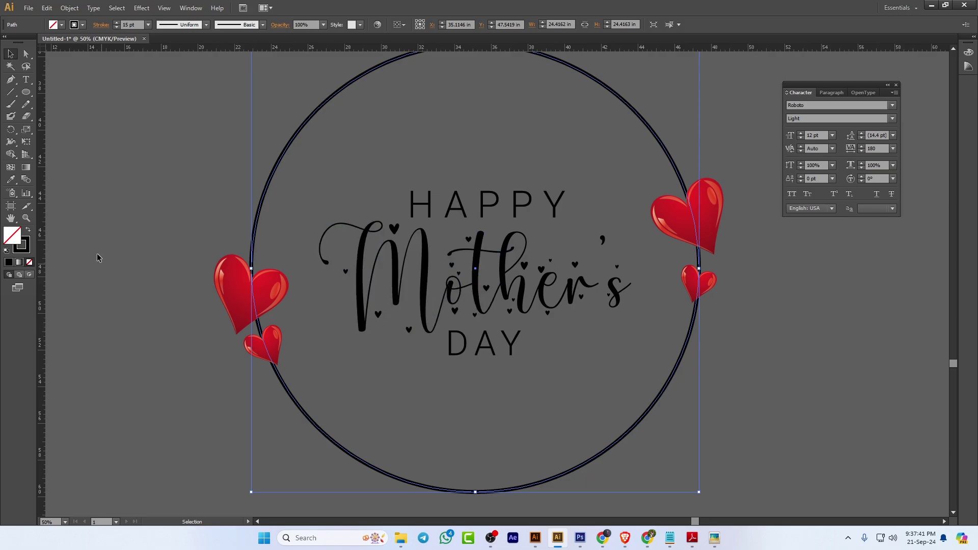
click(11, 180)
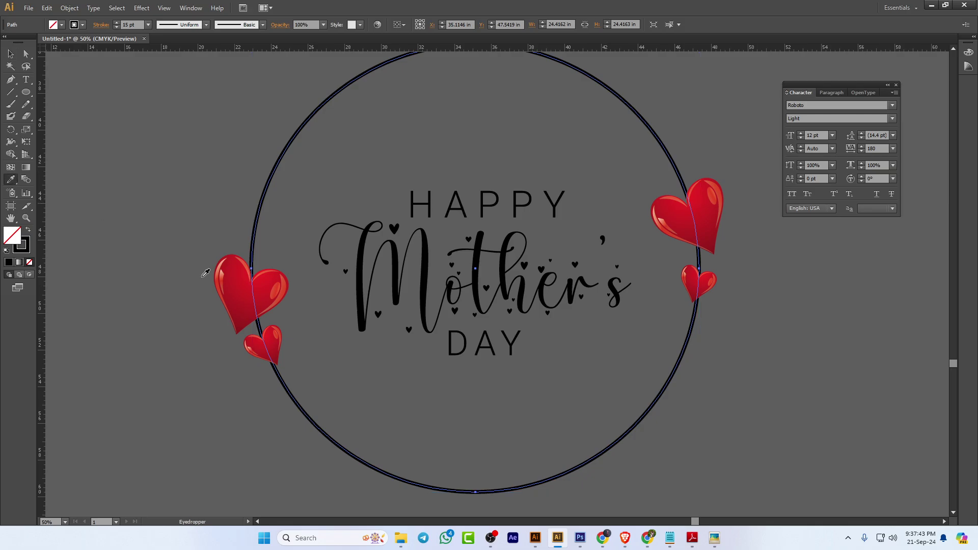
click(234, 286)
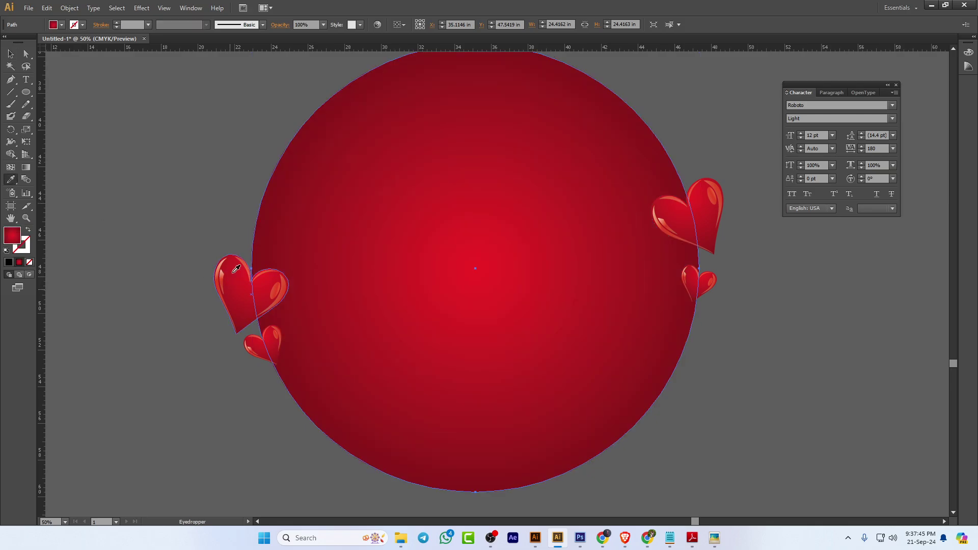
key(v)
click(27, 231)
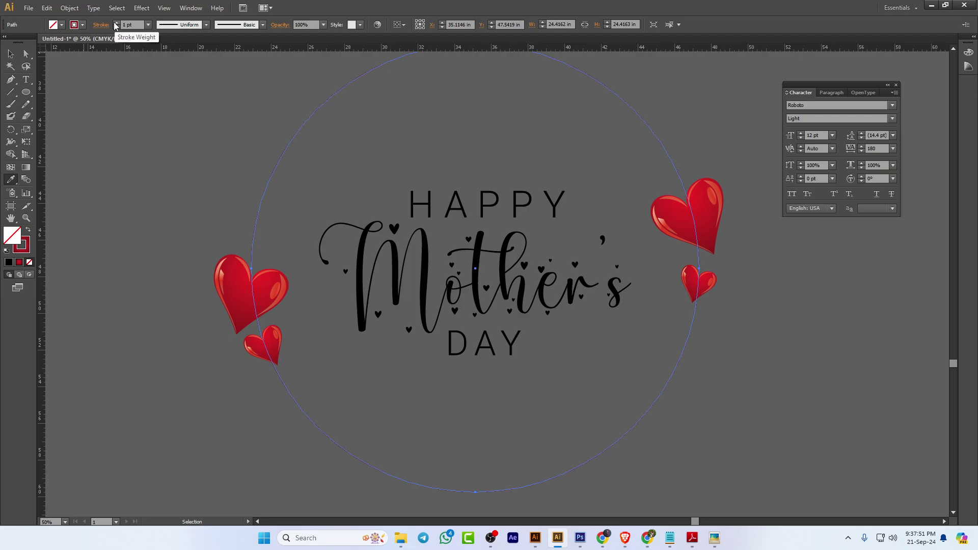
Set the circle's stroke weight to 15 pt
click(116, 23)
click(117, 22)
click(116, 23)
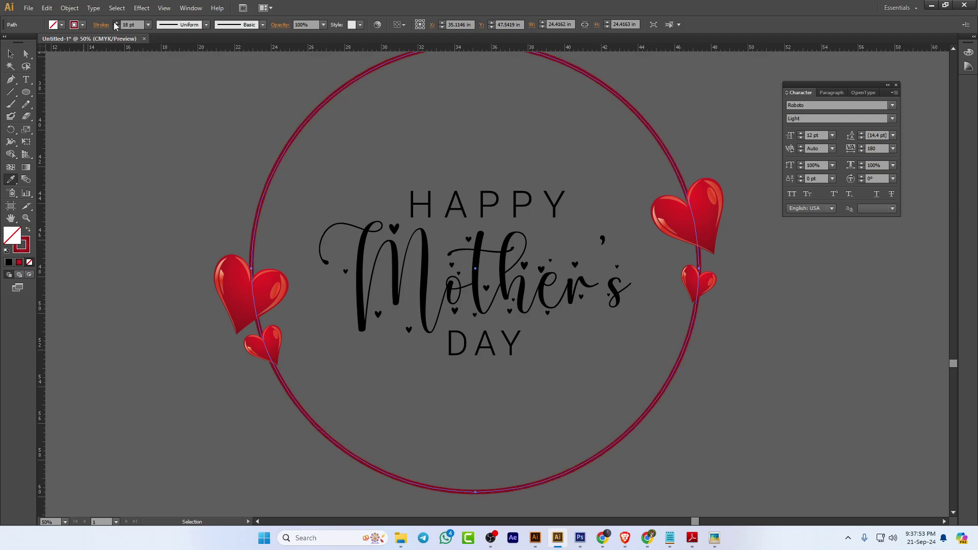
click(117, 27)
click(8, 55)
click(168, 168)
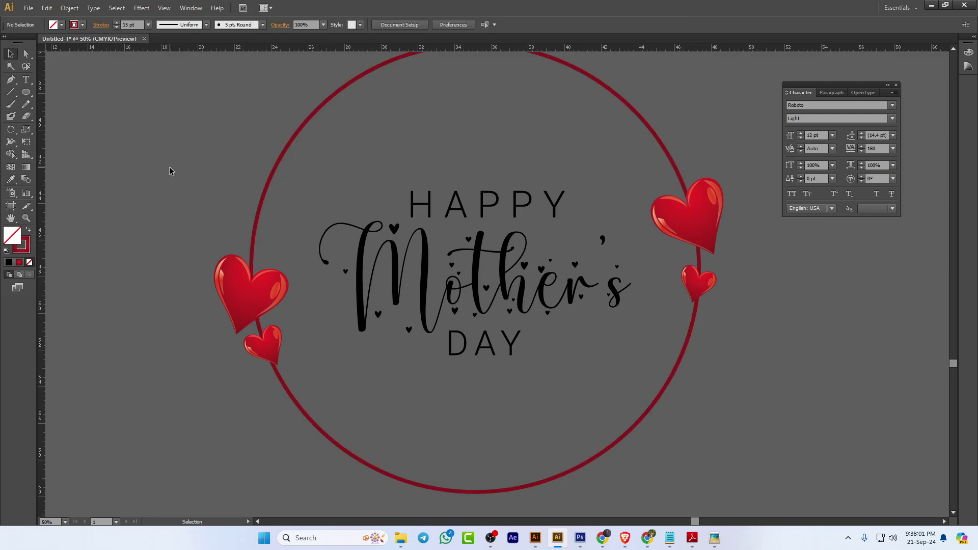
Fill "Mother's" with the red gradient sampled from the left heart
click(480, 299)
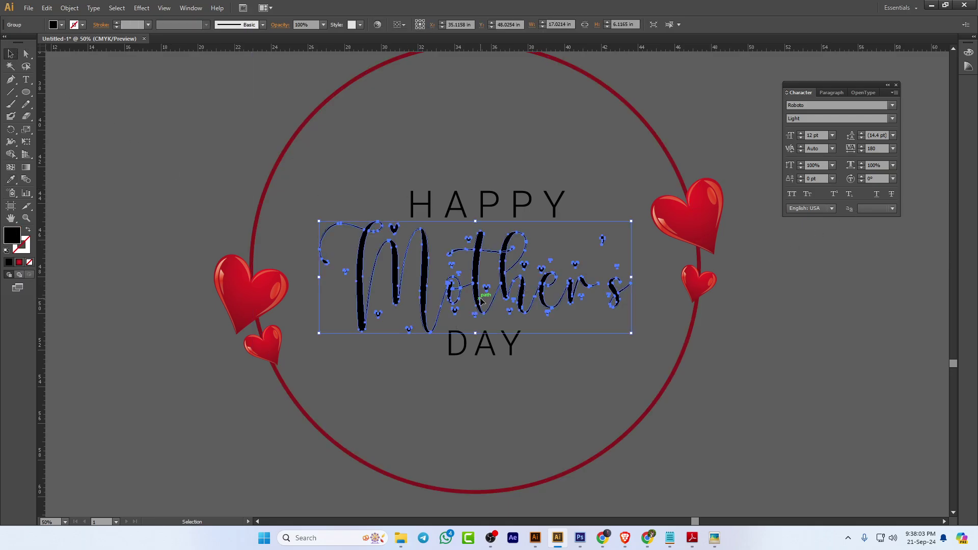
click(10, 179)
click(251, 285)
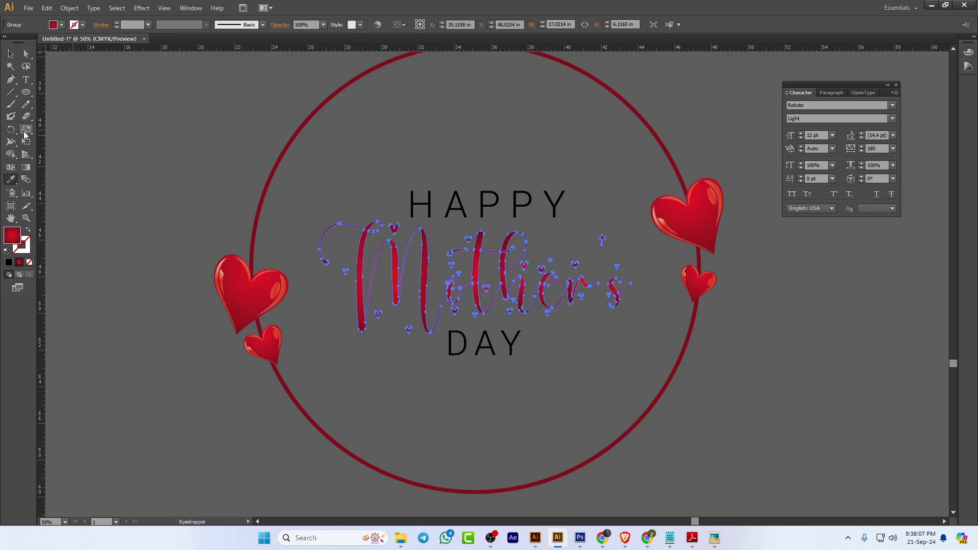
click(11, 53)
click(99, 128)
Fill "HAPPY" and "DAY" with the red gradient sampled from the left heart
click(471, 198)
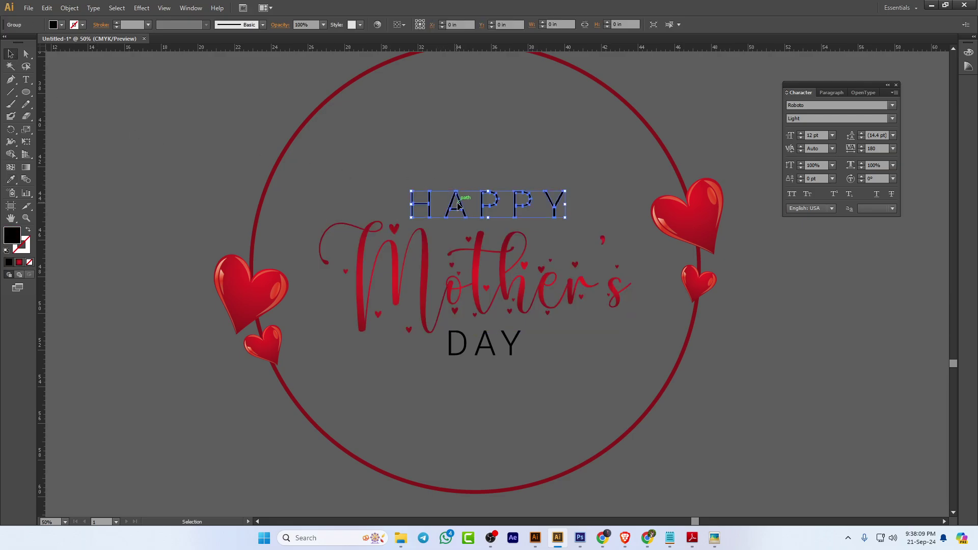
shift+click(461, 354)
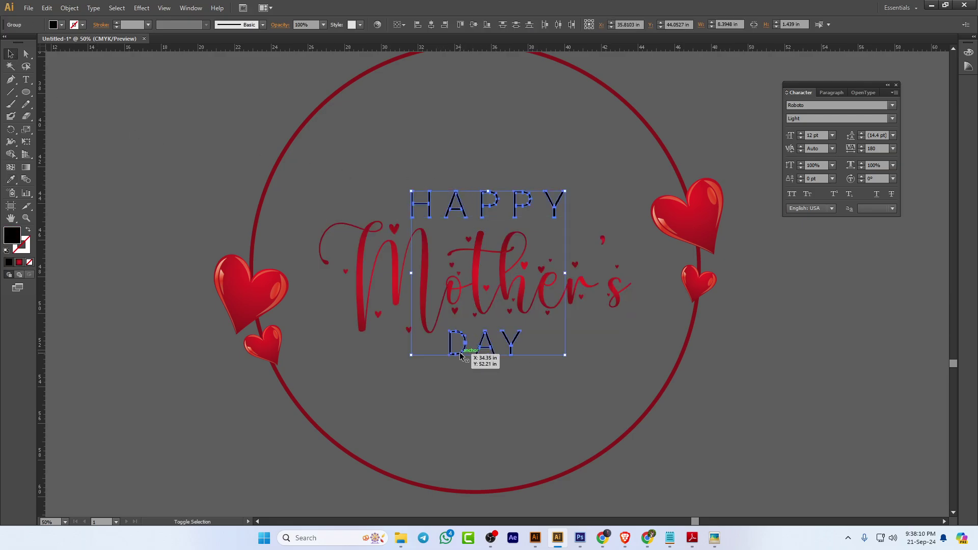
click(11, 179)
click(262, 290)
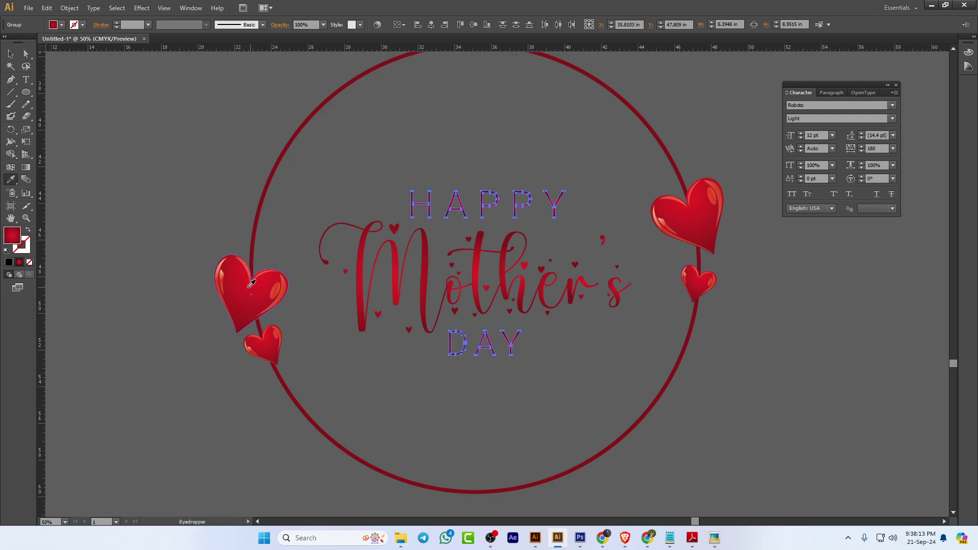
Redraw the gradient across "HAPPY" and "DAY" together, running diagonally from above the H to below "DAY"
click(26, 168)
drag(389, 175, 512, 338)
drag(563, 388, 563, 388)
mouse_move(370, 179)
mouse_down()
mouse_move(480, 305)
mouse_move(584, 371)
mouse_up()
key(v)
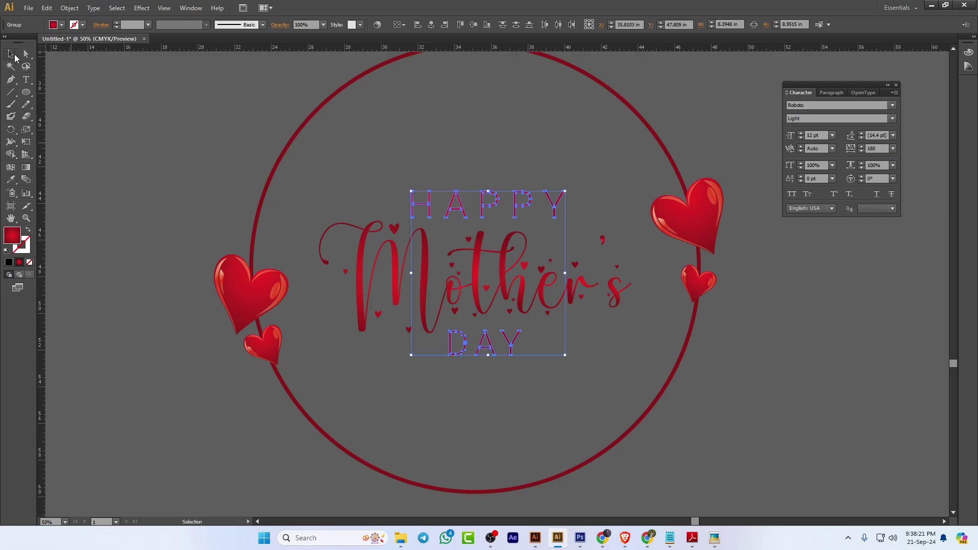
click(115, 128)
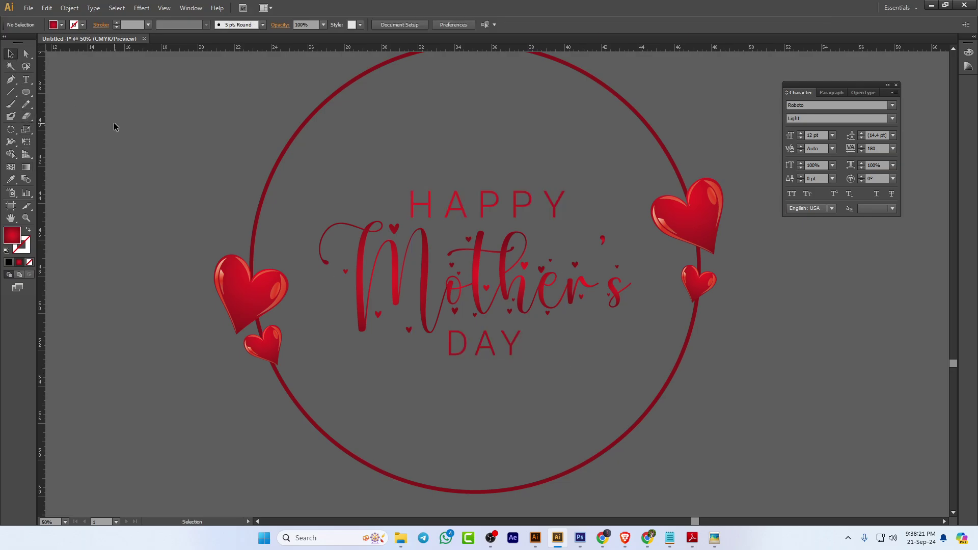
Try a gradient on "DAY" alone, running diagonally from its upper left to its lower right
click(517, 344)
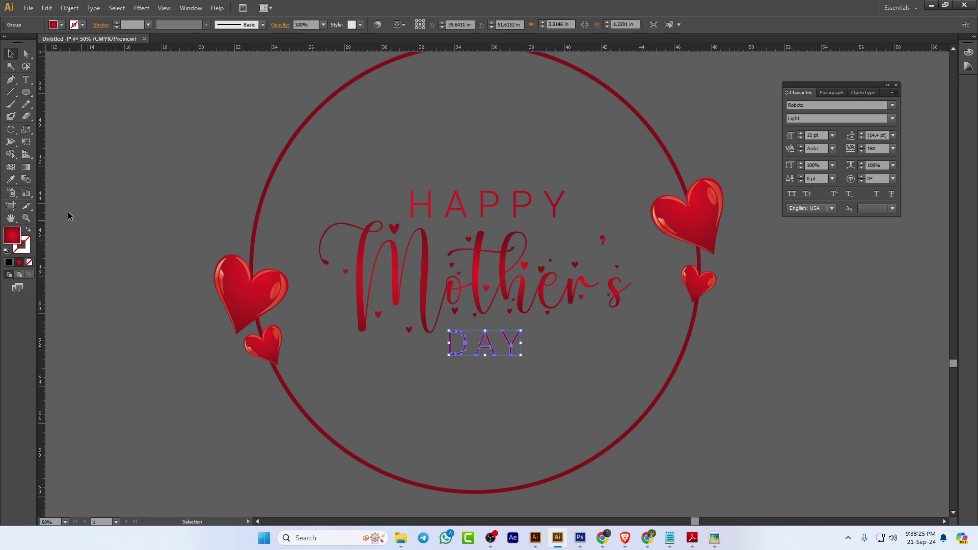
click(27, 171)
drag(422, 311, 540, 399)
key(v)
click(123, 170)
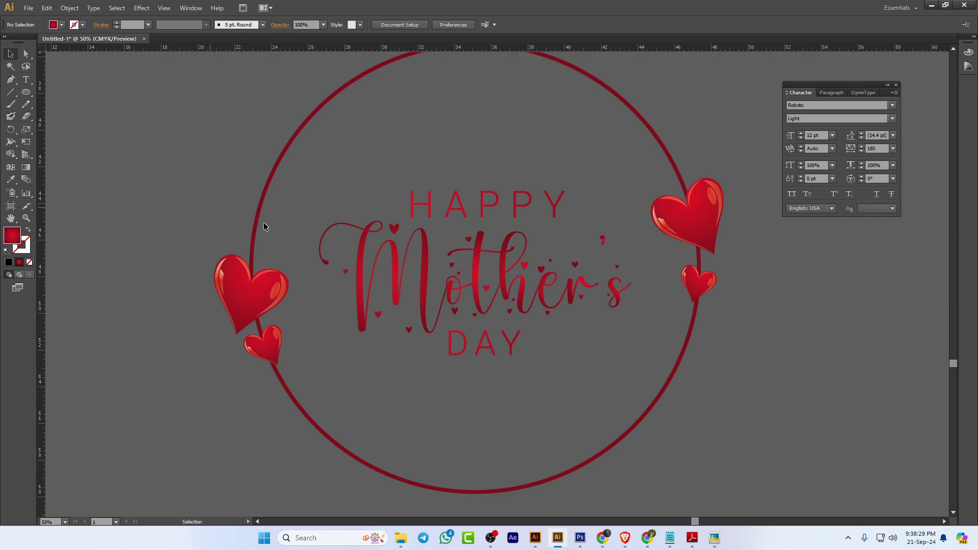
Redraw the gradient on "DAY" diagonally from its upper right to its lower left
click(487, 340)
click(28, 166)
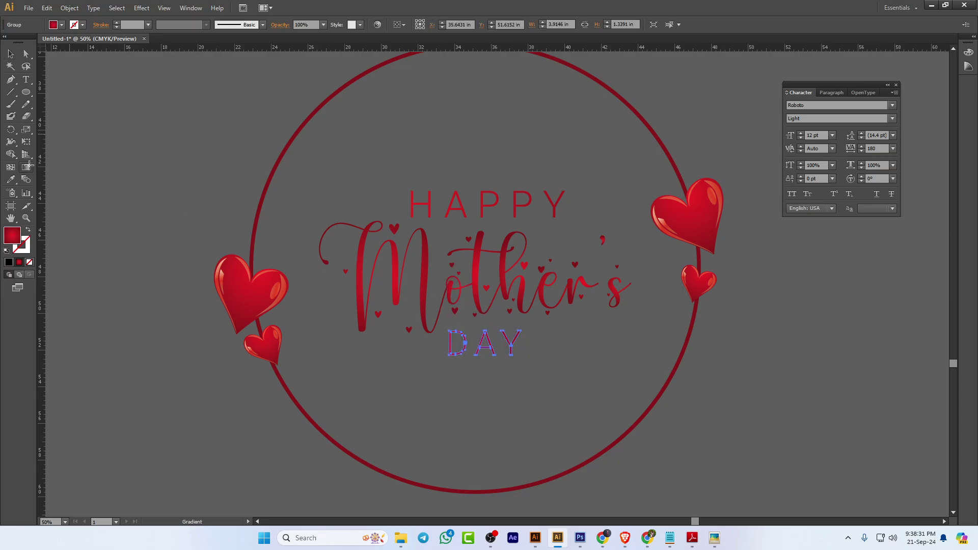
drag(559, 322, 320, 393)
click(11, 66)
click(100, 153)
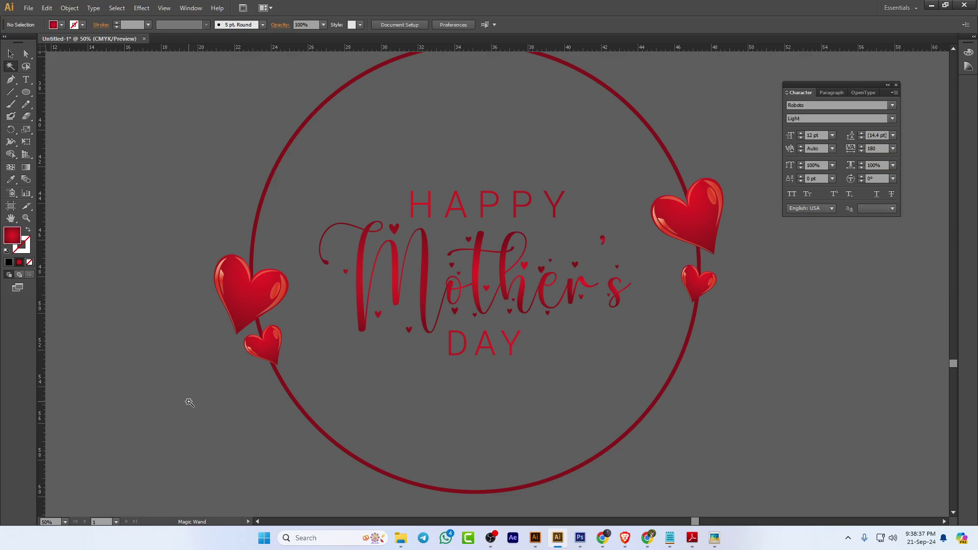
Select the large circle outline around the lettering and open the gradient settings
click(11, 53)
alt+scroll(174, 202, down, 2)
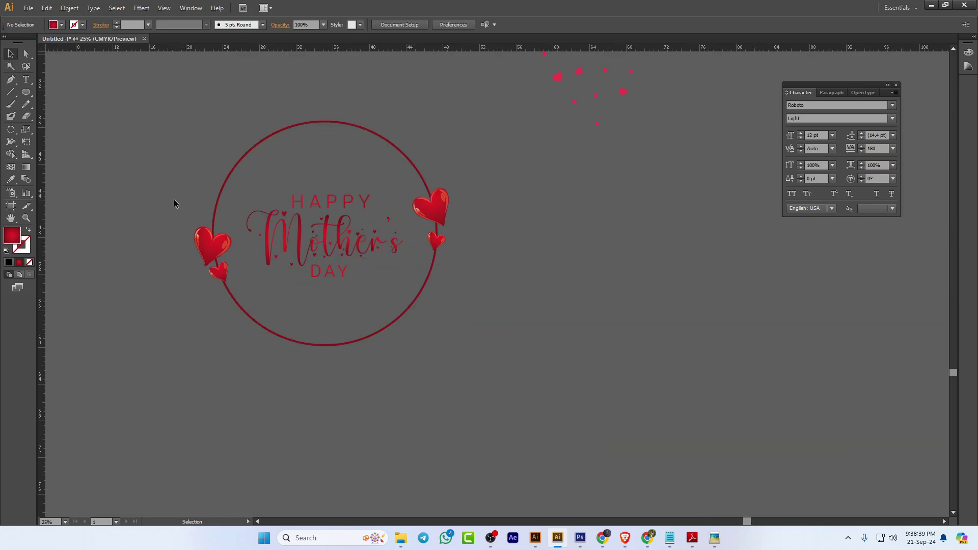
click(327, 122)
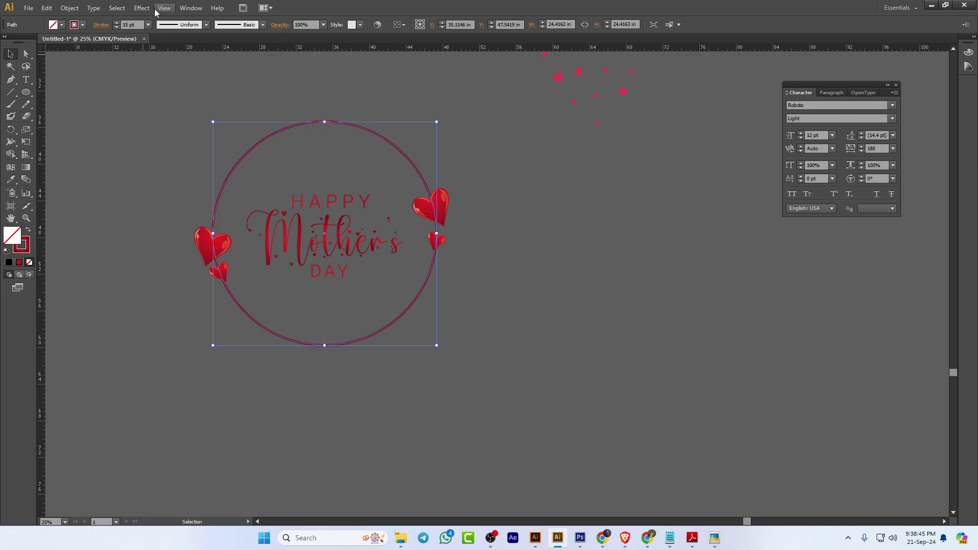
click(190, 7)
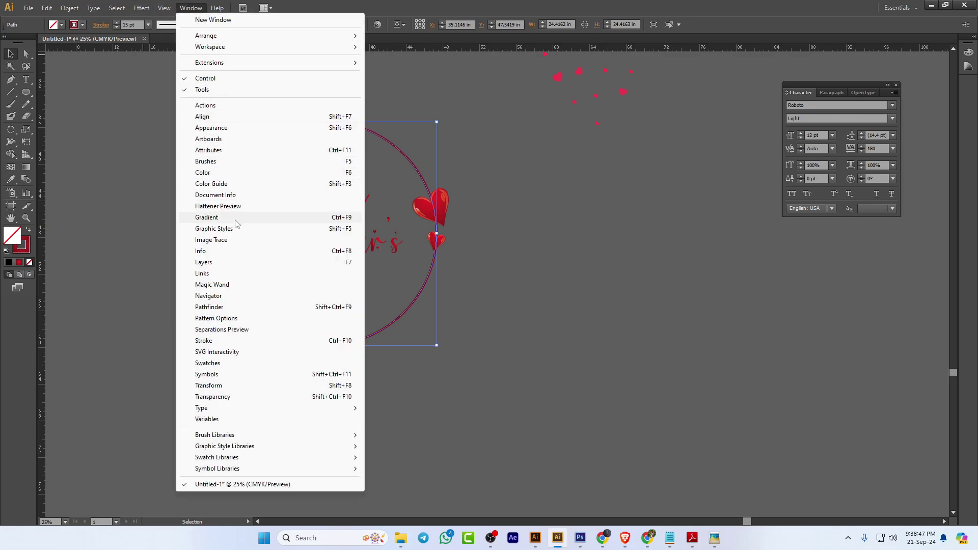
click(239, 218)
Try a linear red gradient as the circle's fill
click(713, 146)
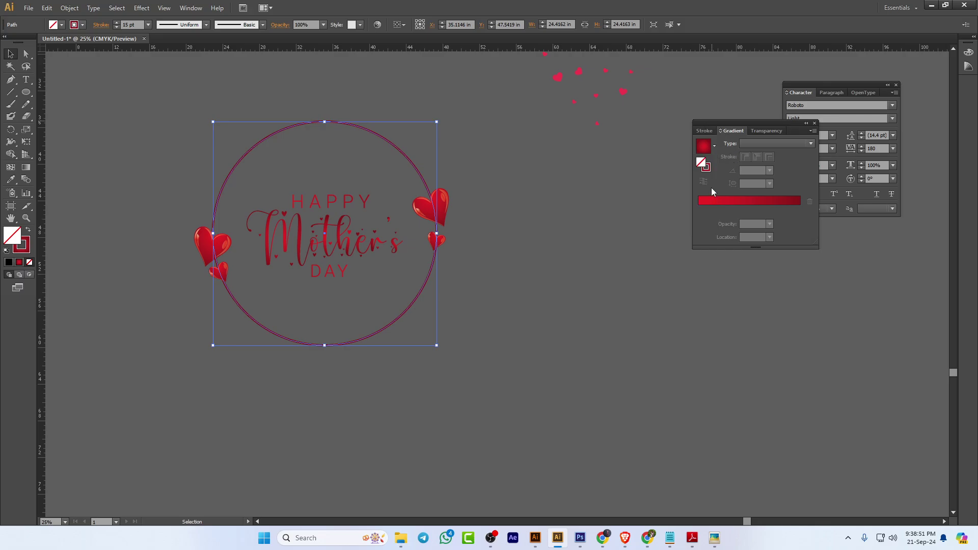
click(720, 200)
click(771, 145)
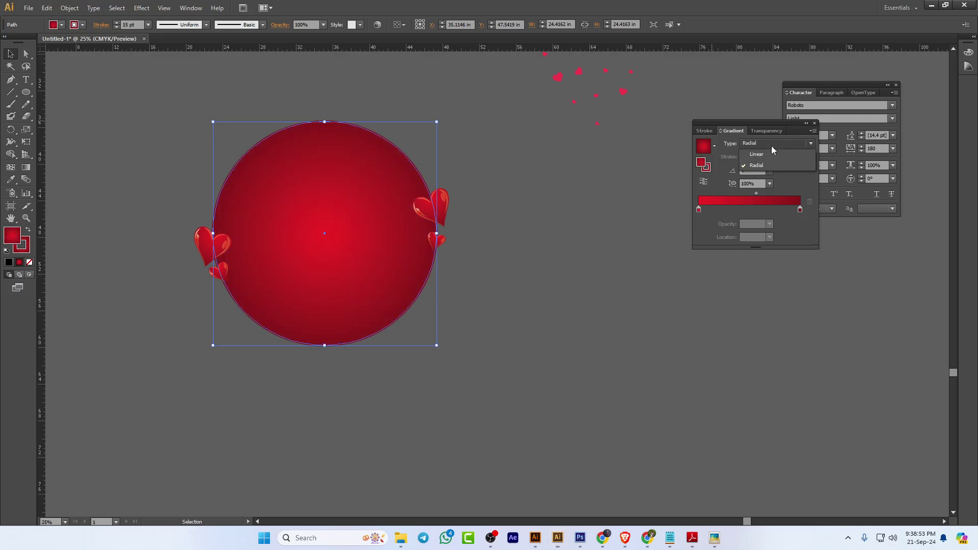
click(765, 154)
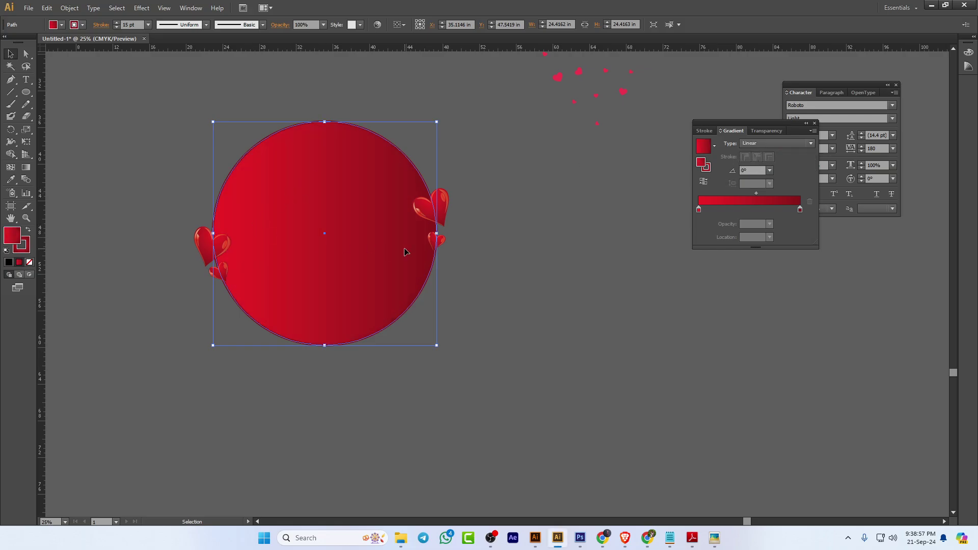
click(29, 262)
click(29, 249)
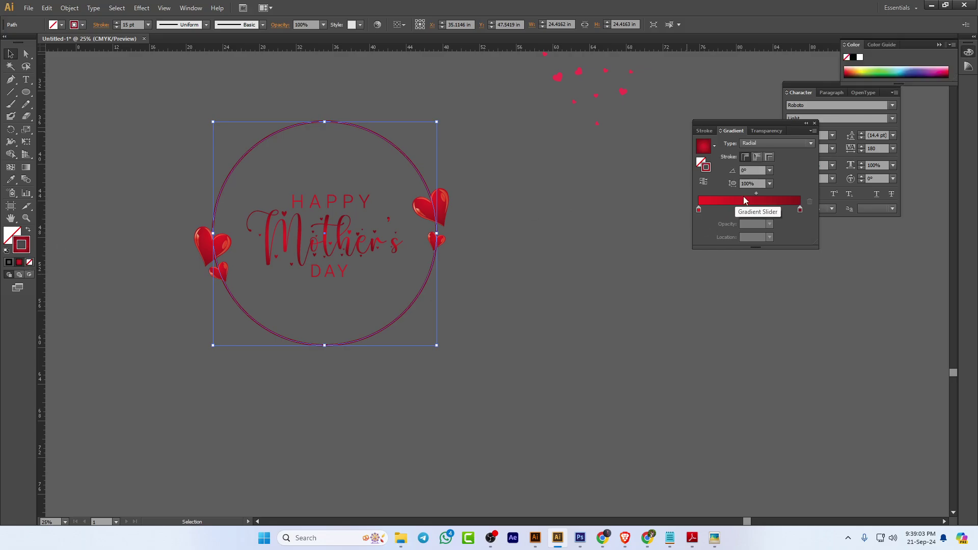
Change the gradient on the circle's stroke to linear
click(788, 144)
click(775, 153)
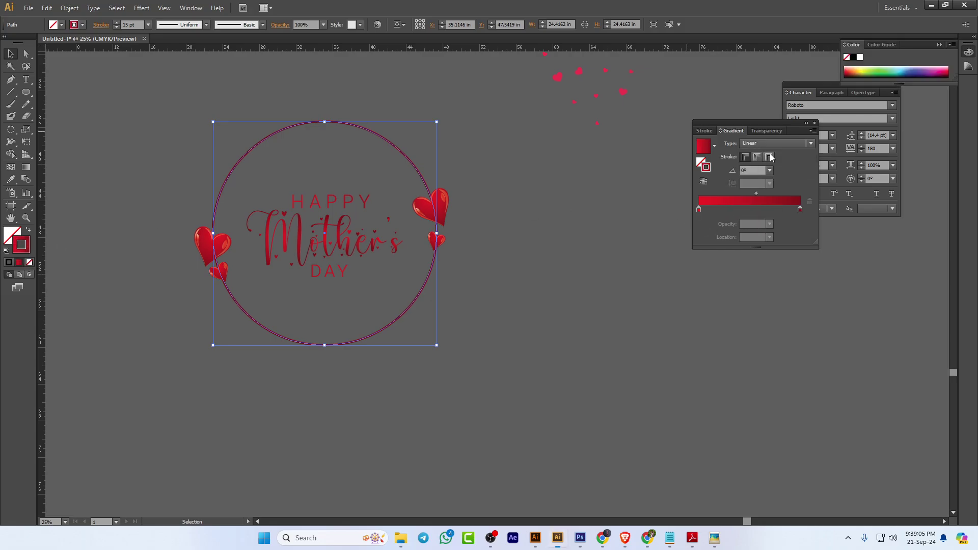
click(76, 136)
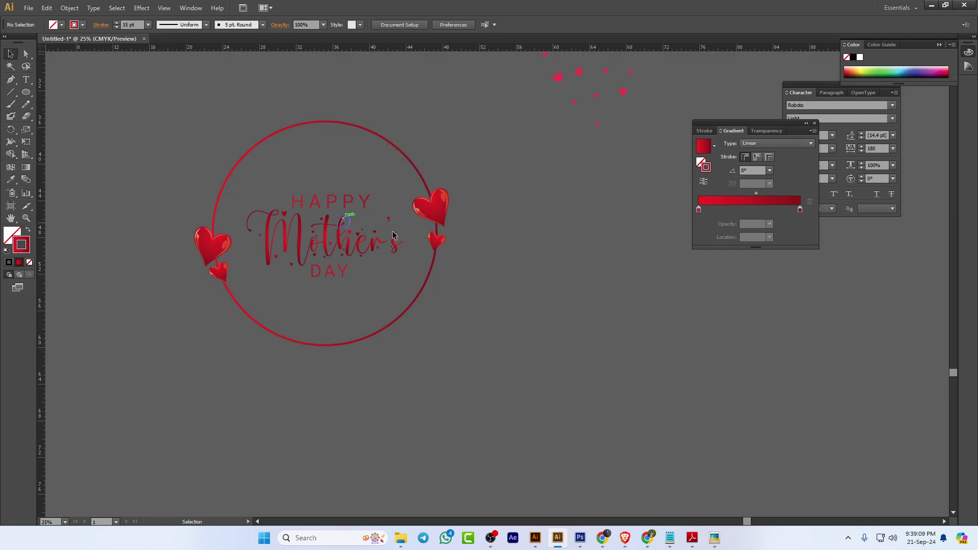
Adjust the vertical spacing of "HAPPY" and "DAY" around the "Mother's" lettering, nudging "DAY" up closer to it
click(345, 200)
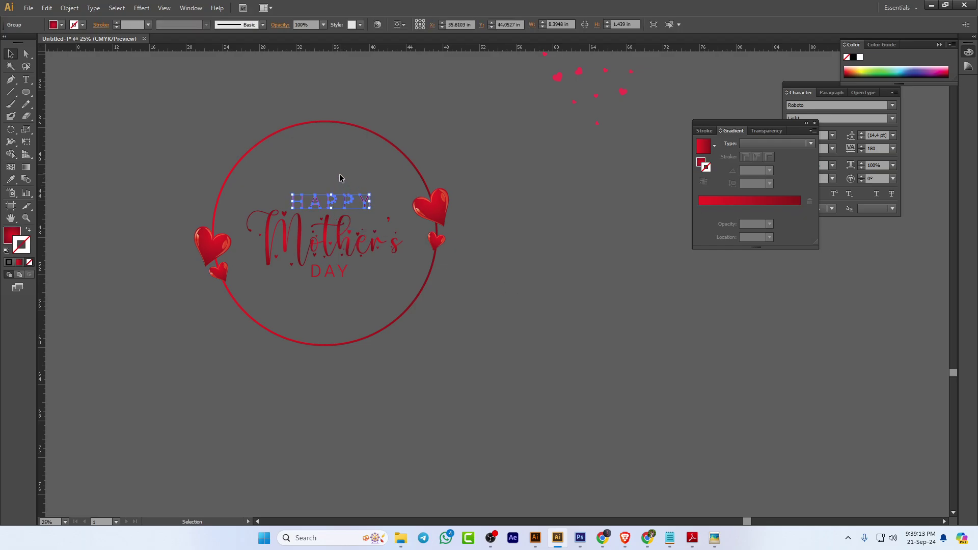
click(342, 270)
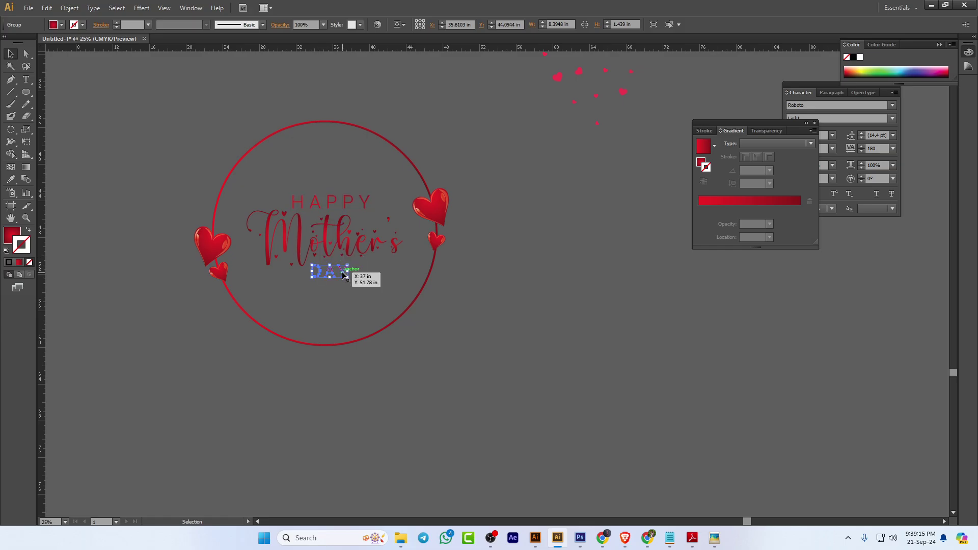
key(shift+Down)
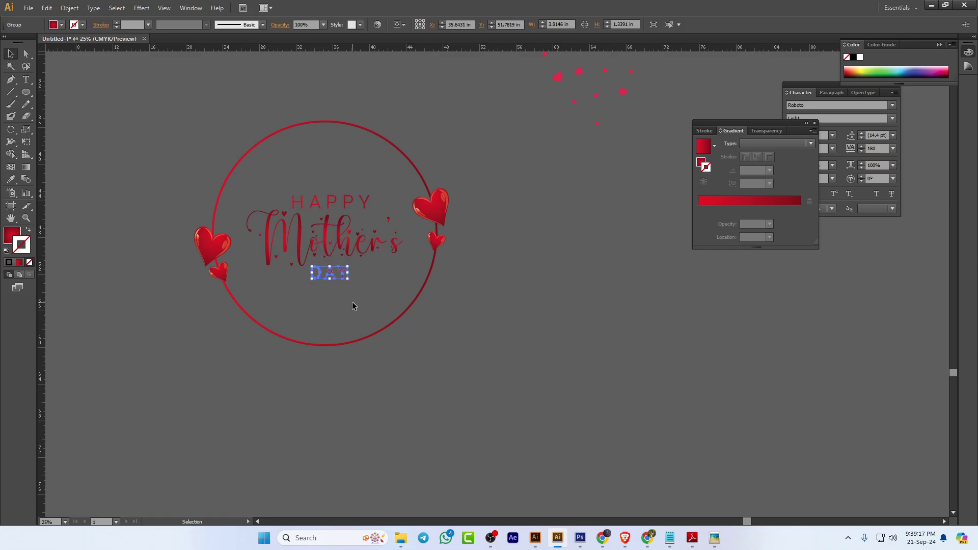
key(shift+Up)
key(shift+Up)
key(shift+Up)
key(shift+Up)
click(357, 292)
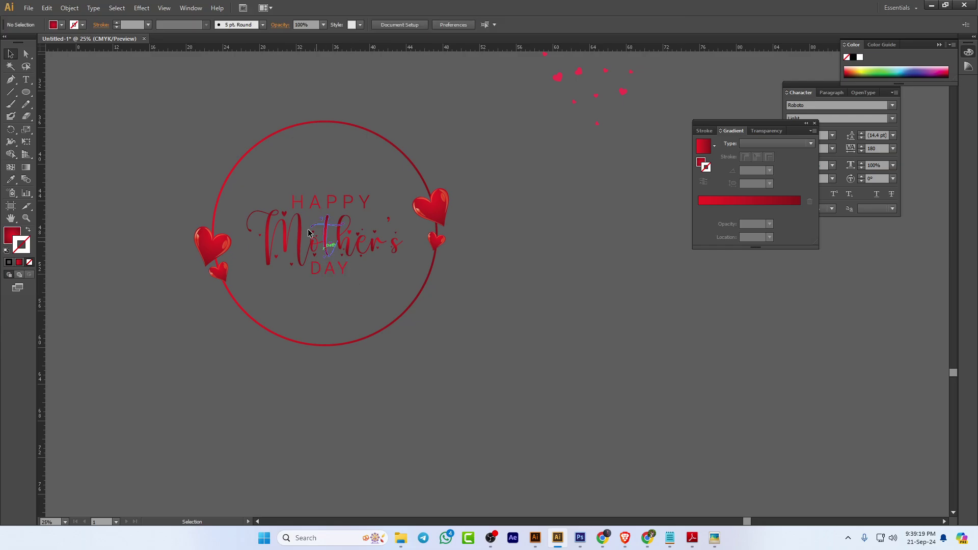
key(ctrl+a)
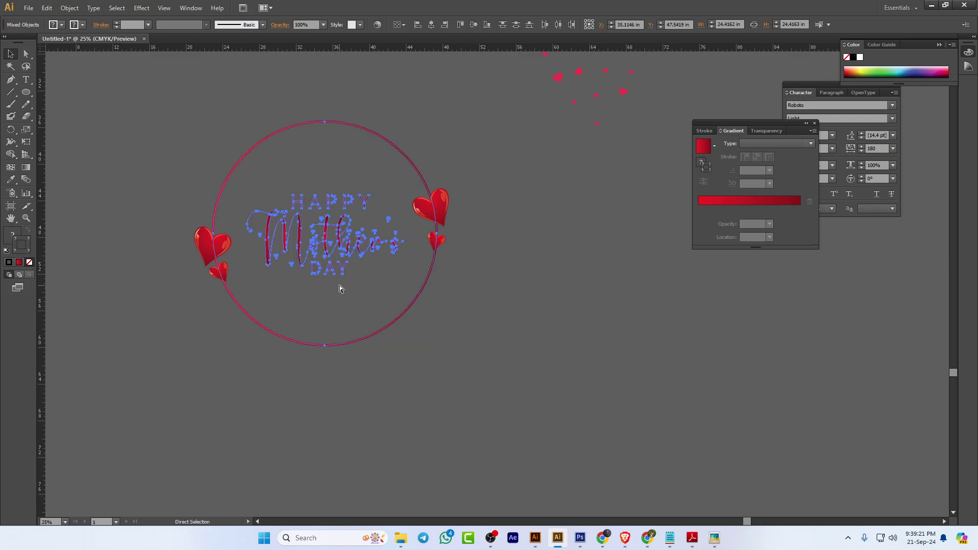
key(v)
drag(168, 151, 460, 343)
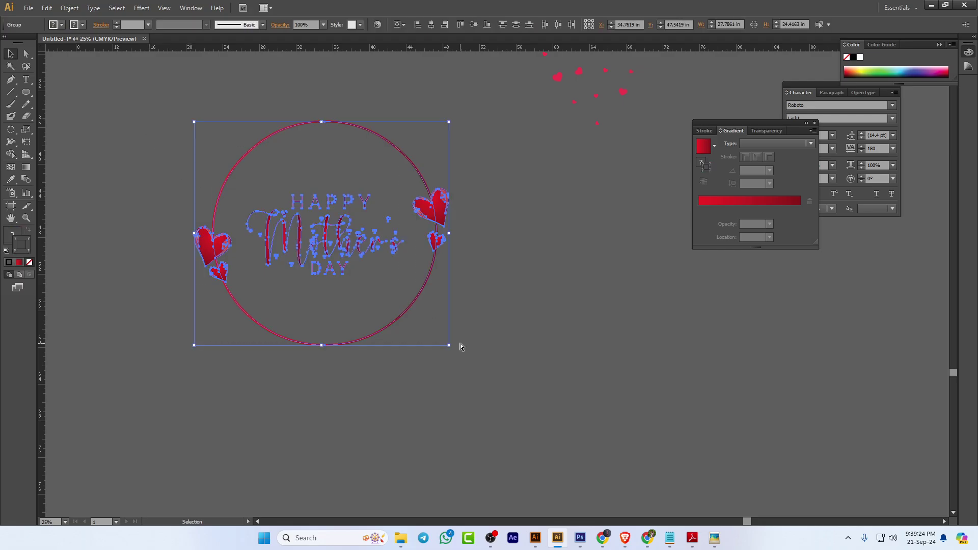
click(525, 319)
Move the small sparkle group out of the pink heart cluster to beside the circle, enlarged to about 11.8 in wide
drag(509, 223, 514, 366)
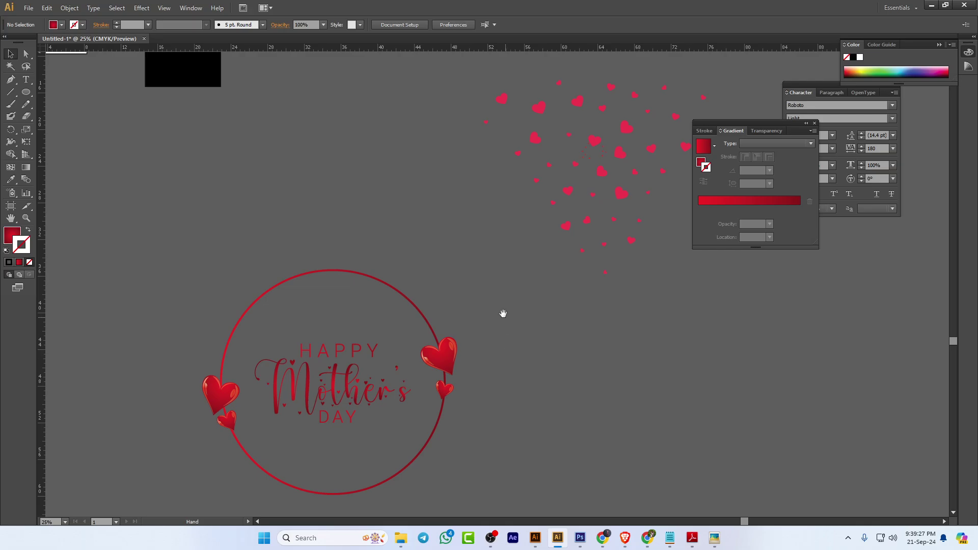
drag(503, 313, 480, 249)
drag(447, 283, 618, 231)
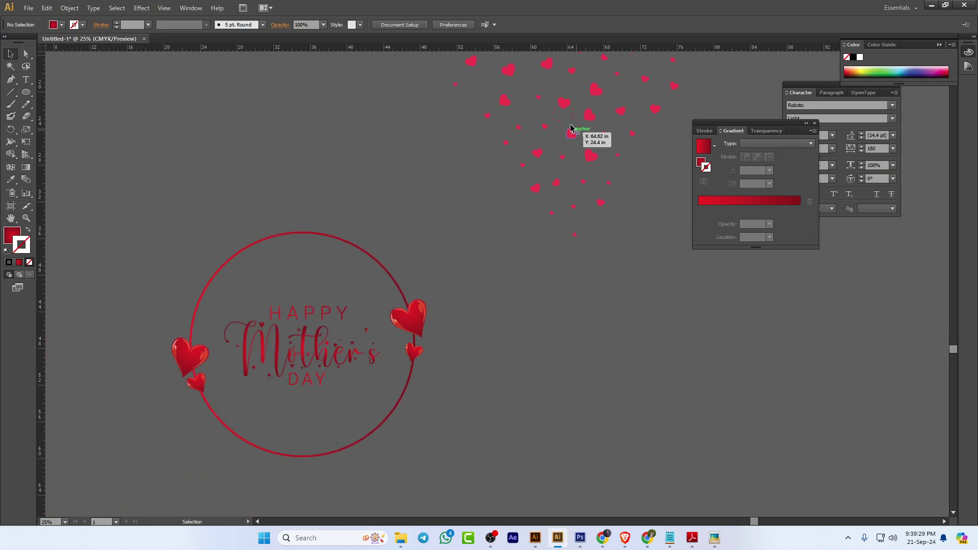
click(557, 125)
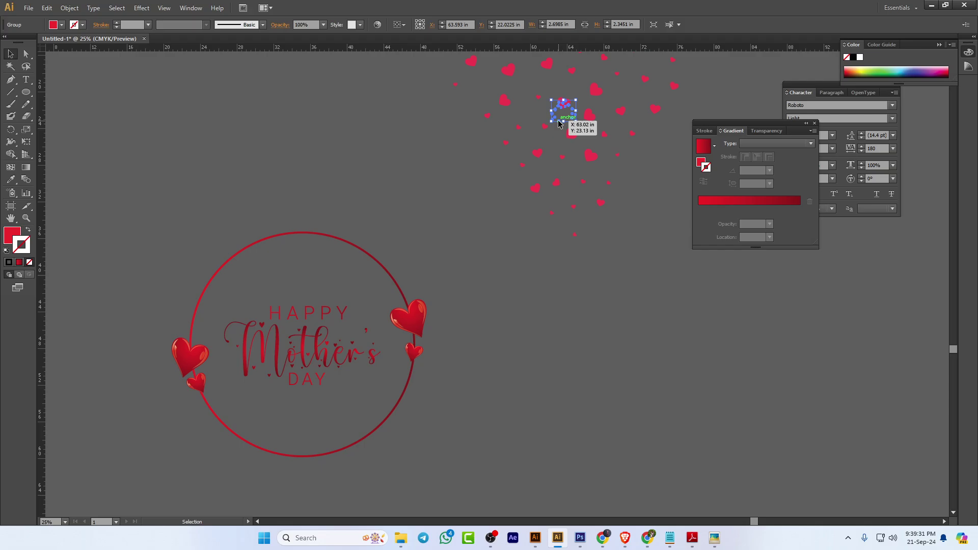
drag(557, 125, 552, 393)
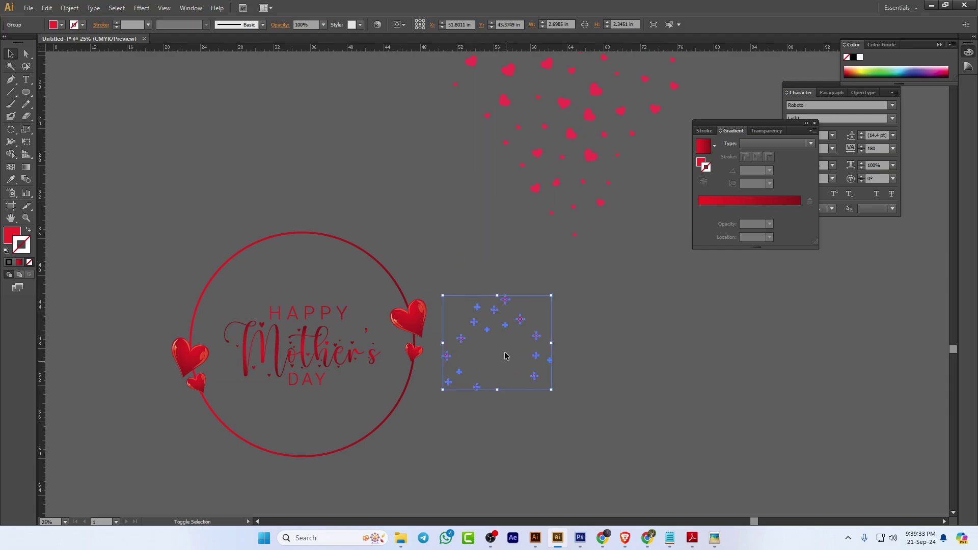
drag(526, 320, 561, 307)
Ungroup the enlarged sparkles and the pink heart cluster into separate shapes
right_click(563, 308)
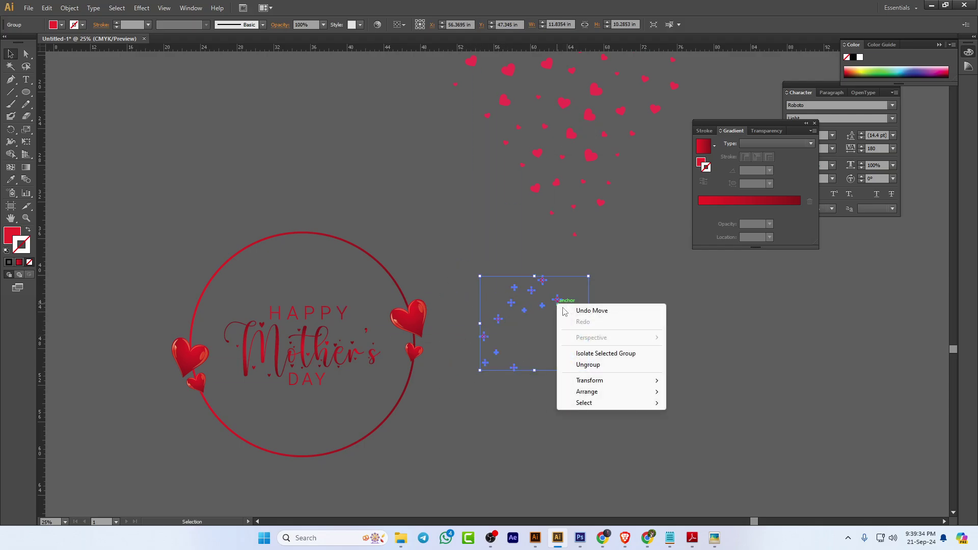
click(591, 364)
click(590, 156)
right_click(592, 161)
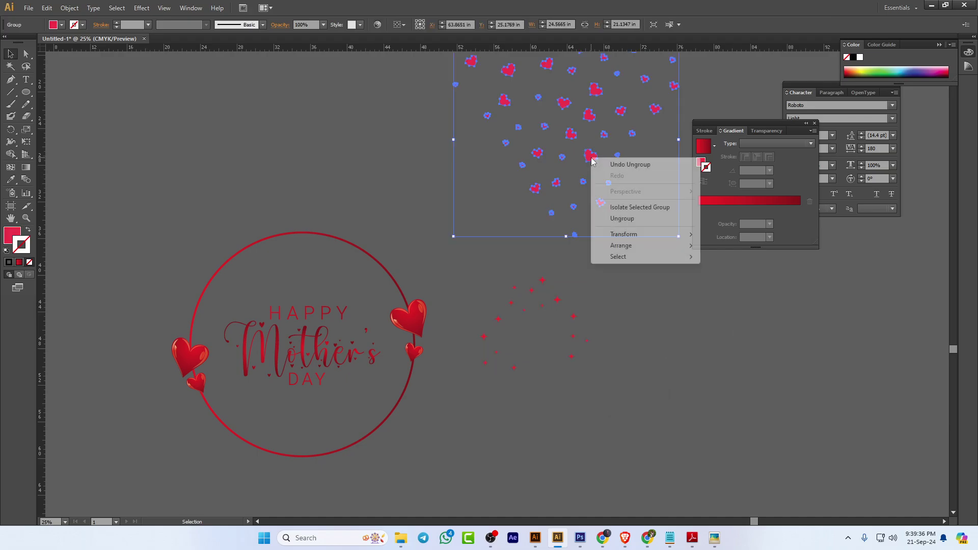
click(621, 218)
click(698, 325)
Scatter eight pink hearts and three sparkles inside the upper part of the circle, above and beside "HAPPY"
drag(544, 281, 224, 300)
drag(532, 291, 246, 306)
drag(538, 195, 252, 281)
drag(562, 185, 285, 292)
drag(591, 159, 275, 257)
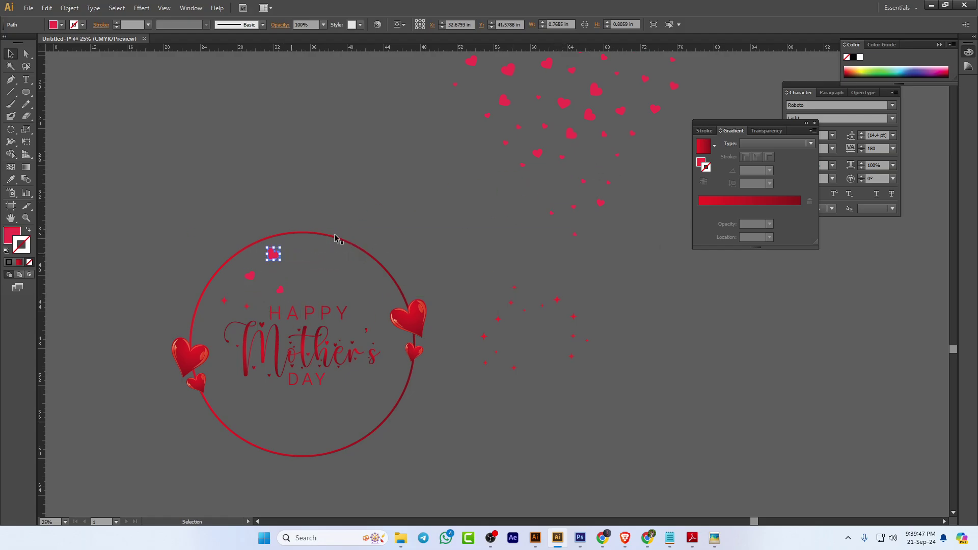
drag(592, 119, 311, 269)
drag(537, 153, 309, 290)
drag(514, 74, 331, 260)
drag(604, 135, 334, 291)
drag(601, 205, 365, 296)
drag(498, 318, 348, 269)
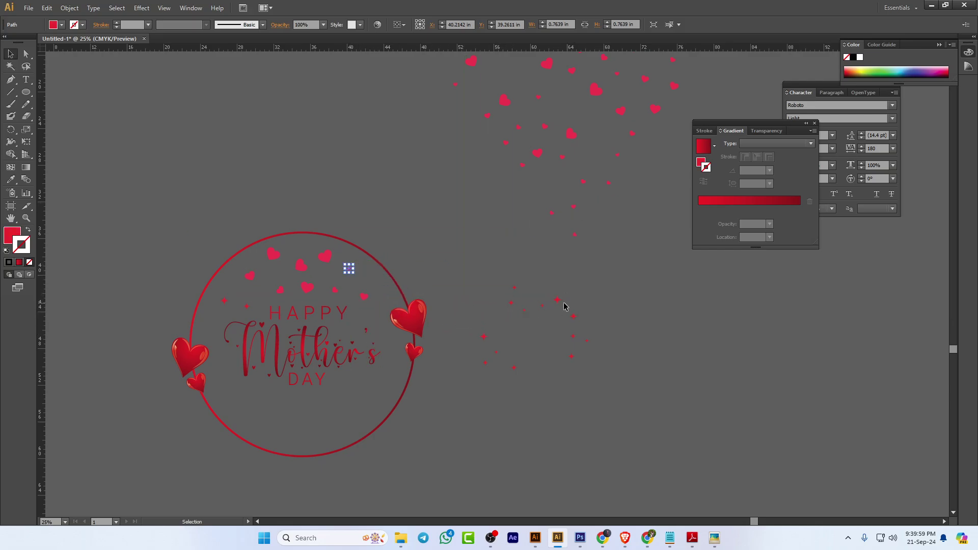
Scatter six pink hearts and seven sparkles inside the lower part of the circle, around and beneath "DAY"
drag(557, 300, 220, 390)
drag(486, 362, 261, 406)
drag(541, 156, 243, 426)
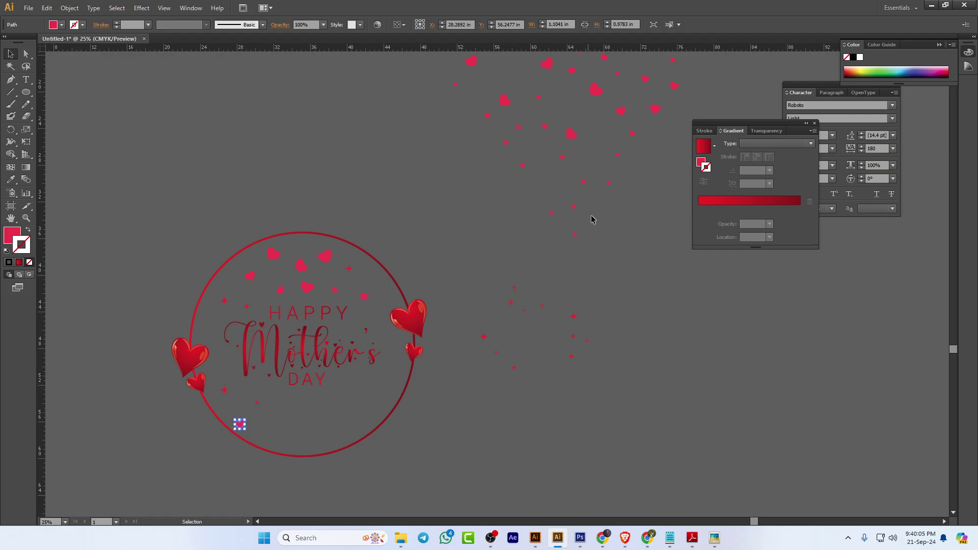
drag(573, 141, 266, 425)
drag(505, 102, 288, 435)
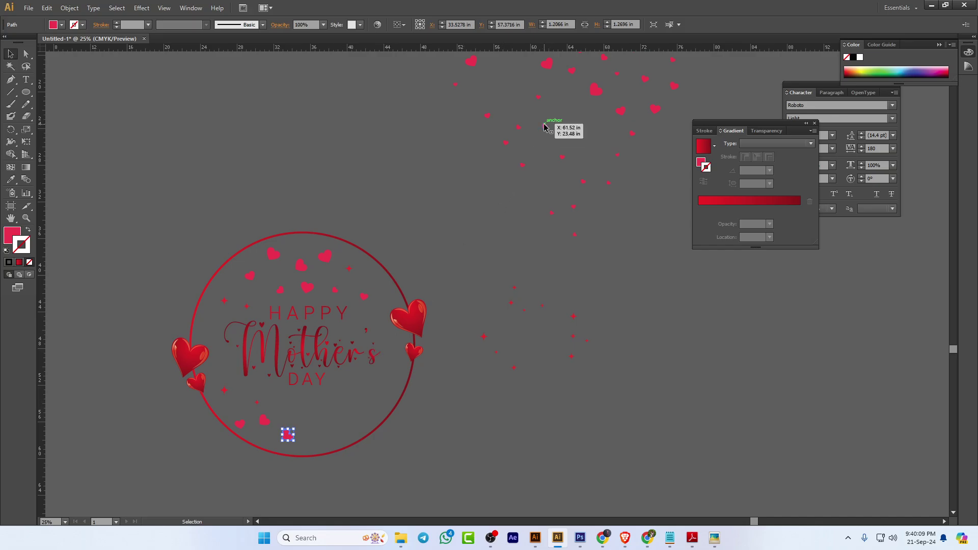
drag(544, 127, 280, 405)
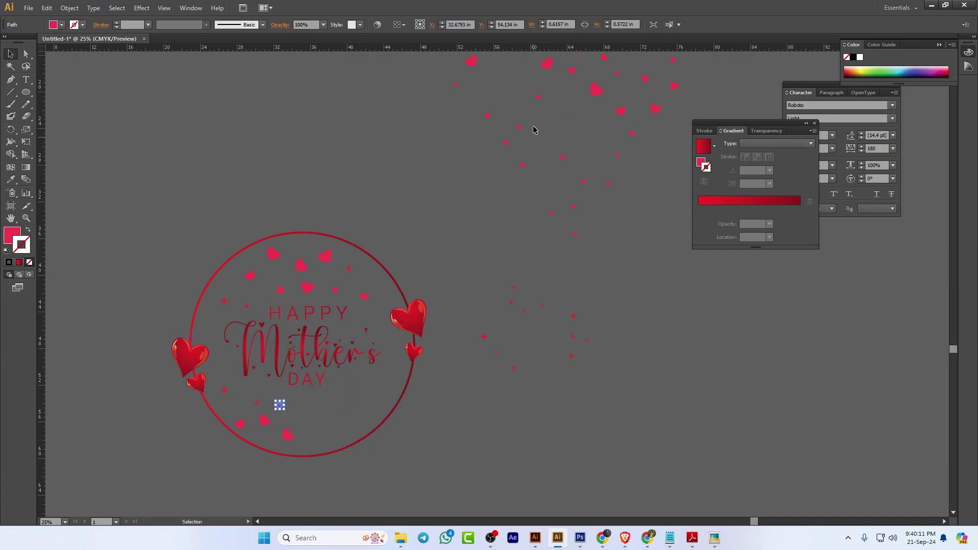
drag(535, 99, 314, 437)
drag(485, 338, 305, 402)
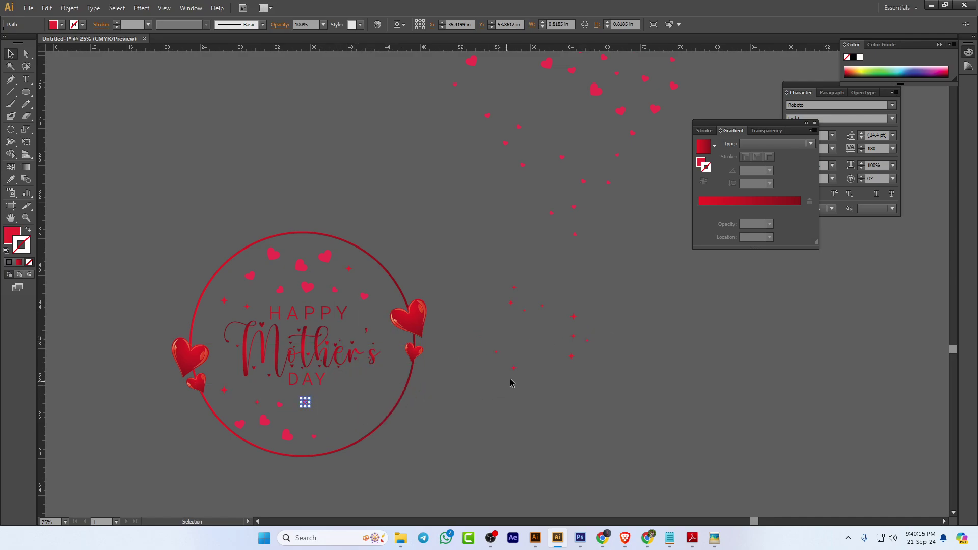
drag(514, 368, 331, 415)
drag(512, 311, 353, 391)
drag(621, 111, 360, 412)
drag(566, 338, 375, 387)
drag(571, 357, 337, 434)
click(521, 419)
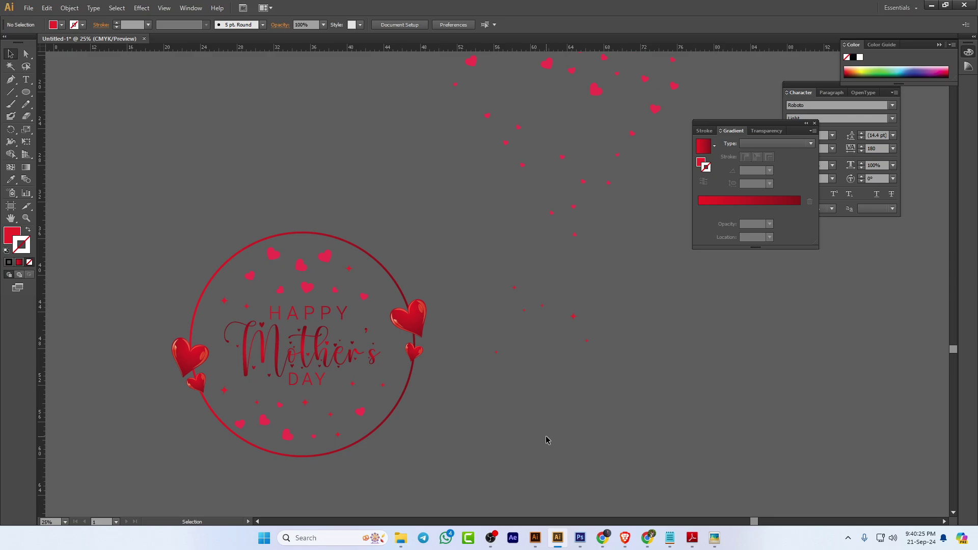
Draw a new artboard of about 34.89 by 31.67 in around the finished circle design
drag(579, 377, 611, 311)
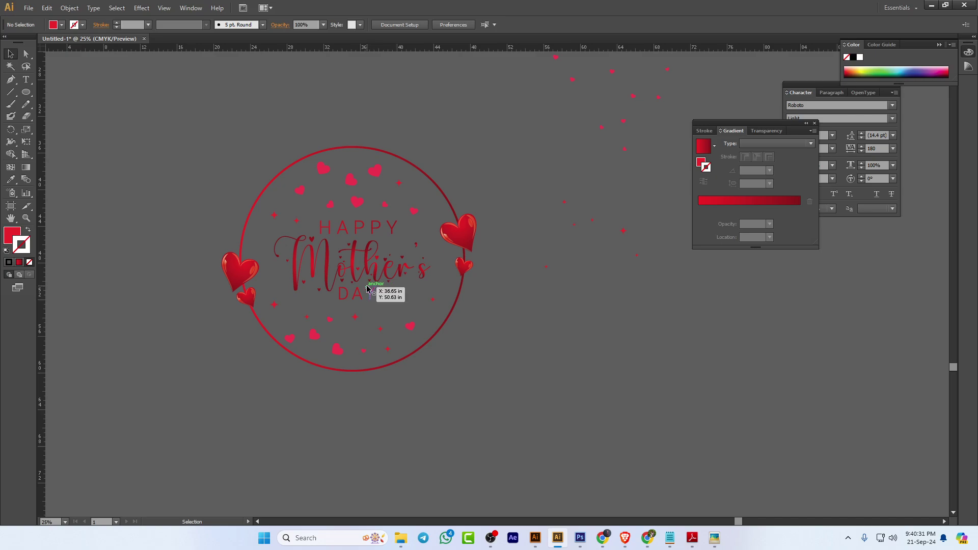
click(11, 206)
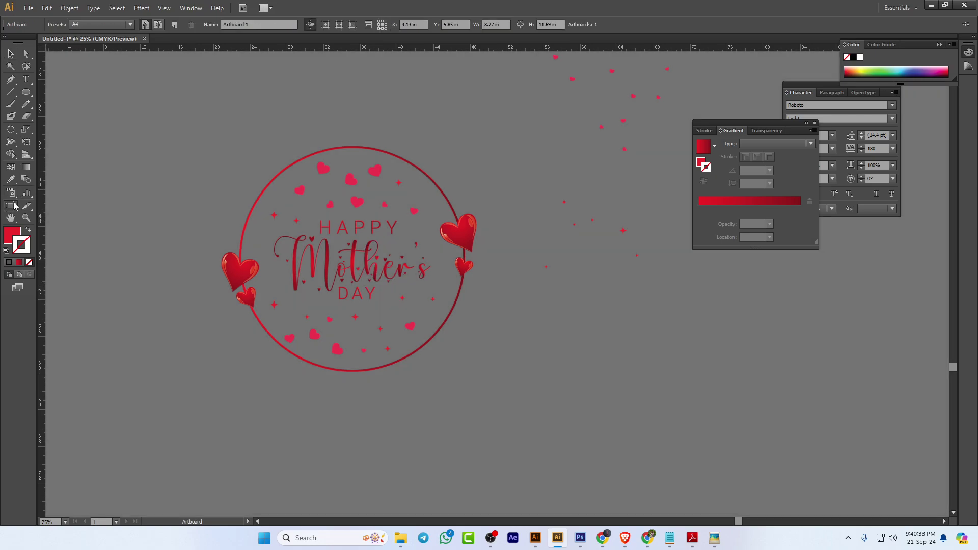
drag(189, 119, 509, 407)
key(Escape)
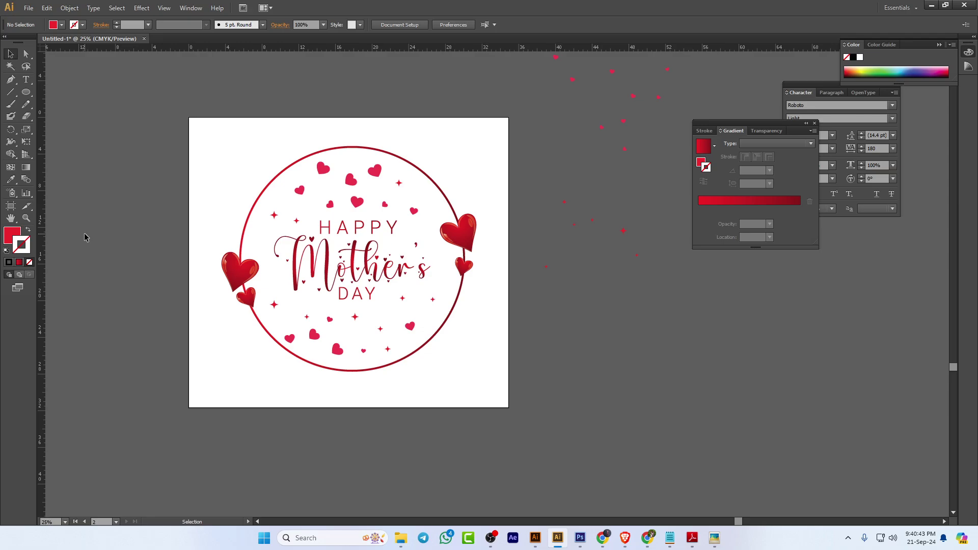
click(7, 206)
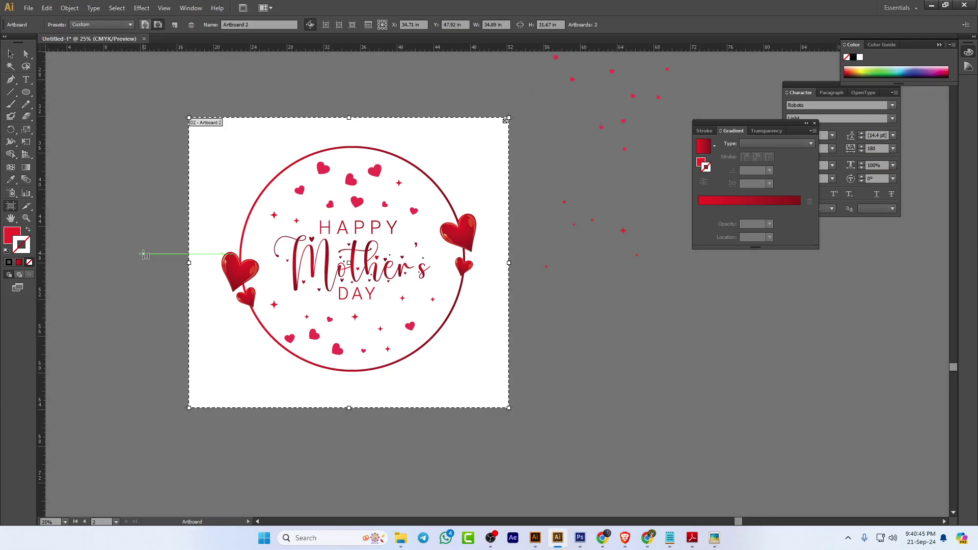
Export the circle design's artboard as a transparent PNG-24 named eeeee to the Desktop
key(ctrl+alt+shift+s)
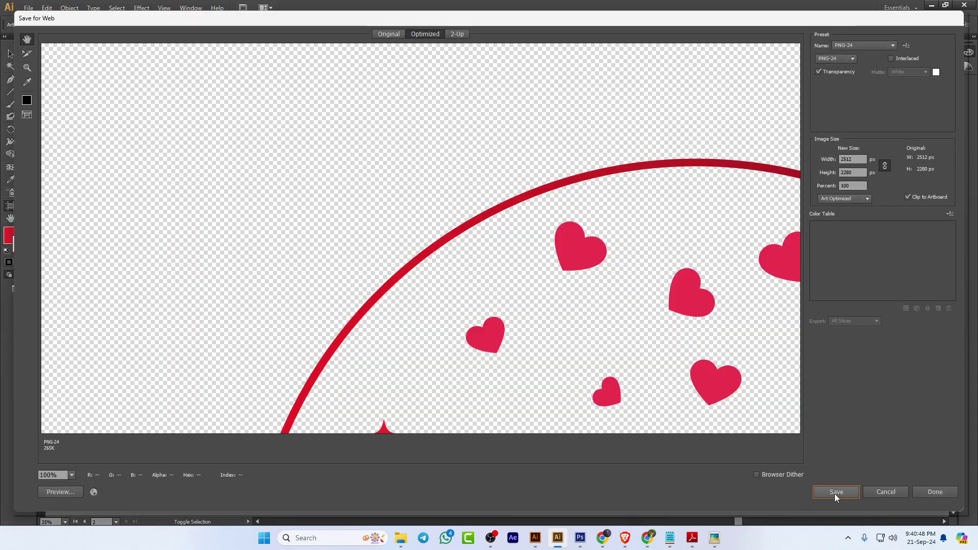
click(835, 492)
click(189, 247)
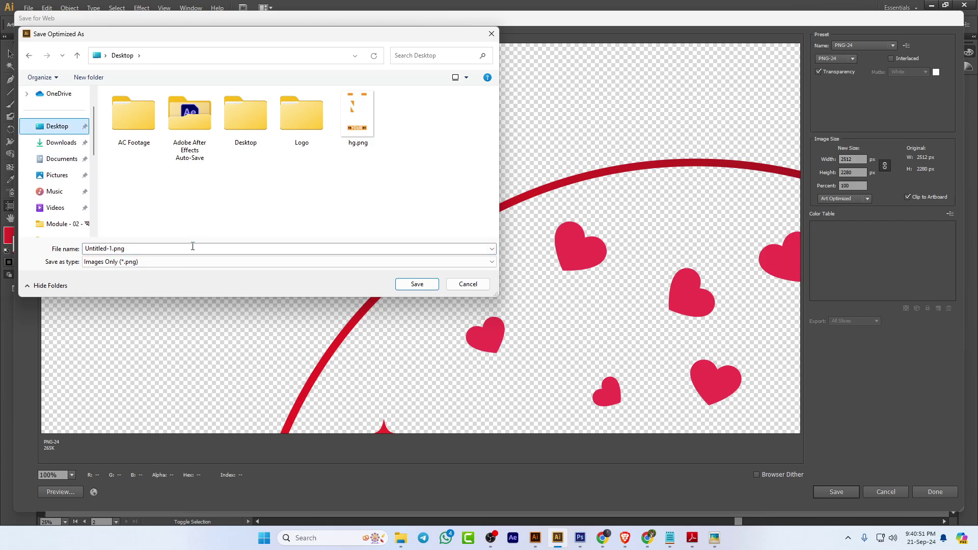
key(m)
key(m)
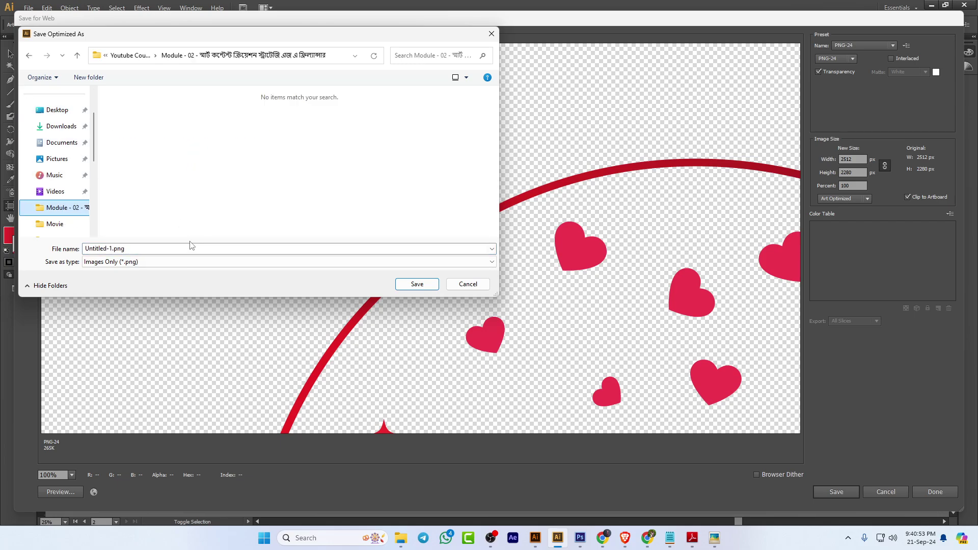
click(57, 110)
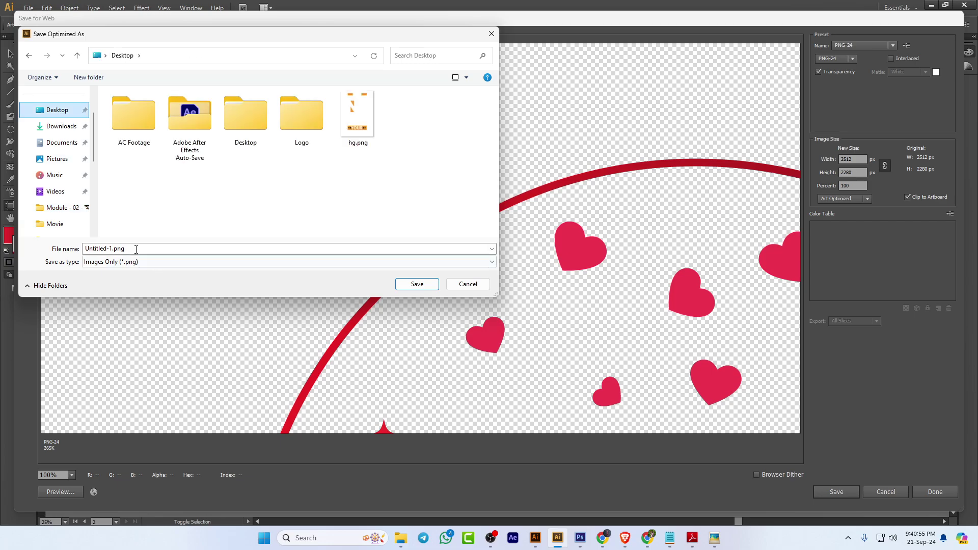
text(eeeee)
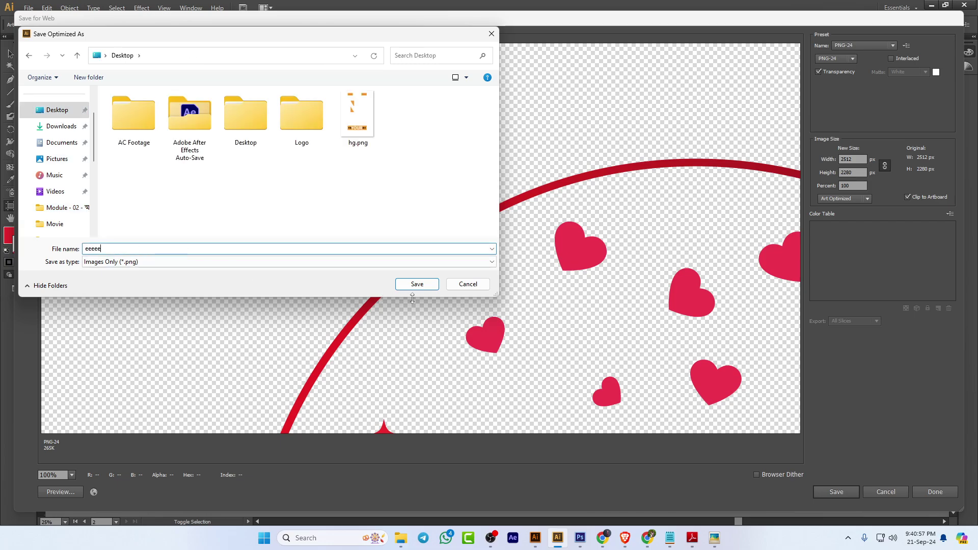
click(416, 284)
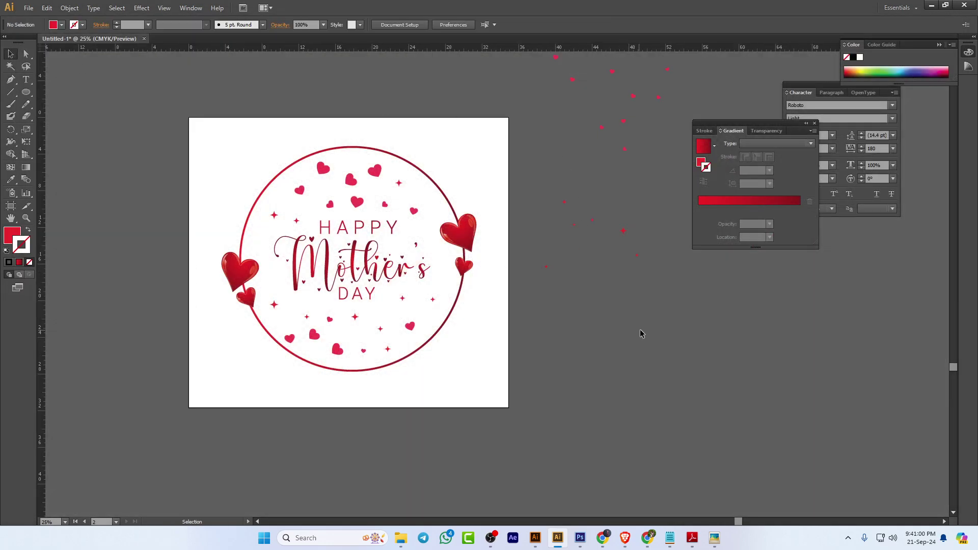
Switch to Photoshop and open the "LEFT - EDIT ME!" smart object of the two-mug mockup for editing
click(933, 6)
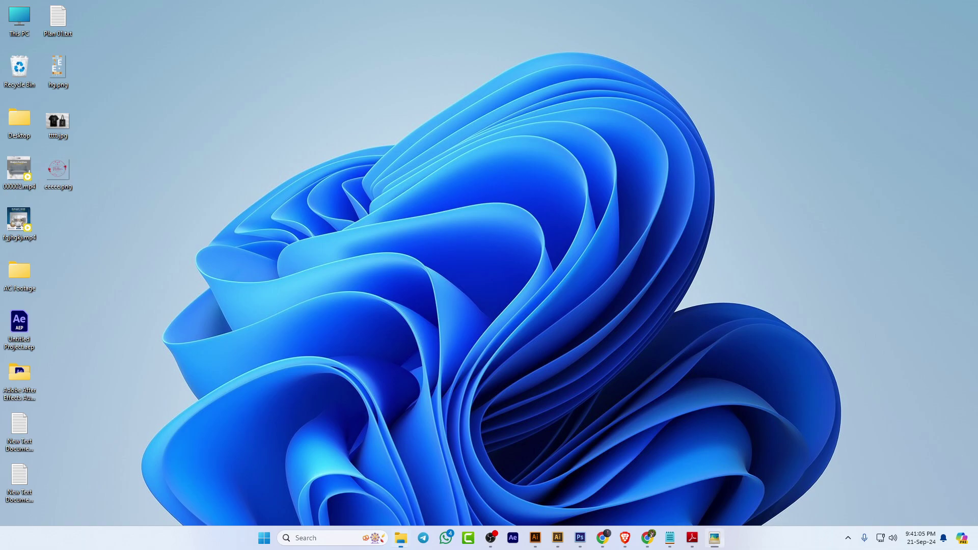
key(alt+Tab)
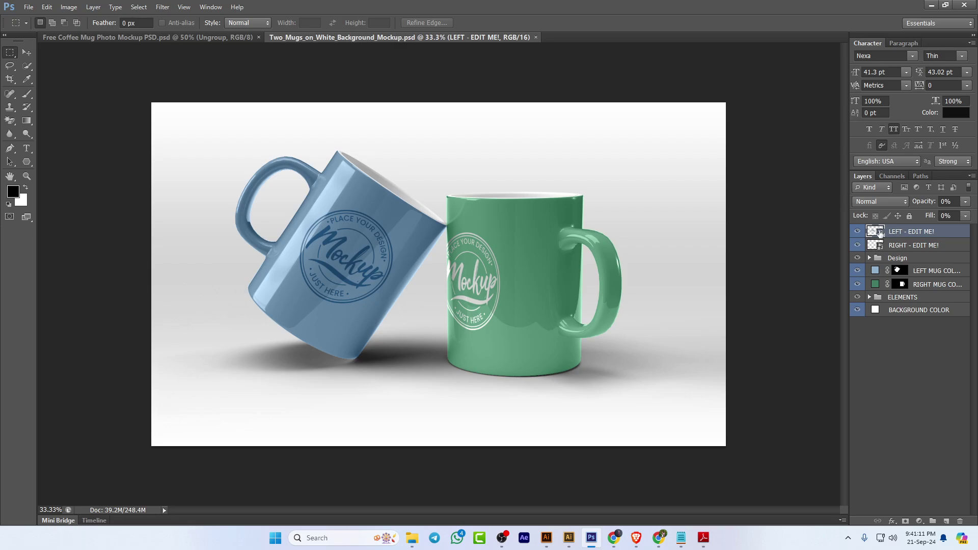
double_click(881, 235)
click(491, 216)
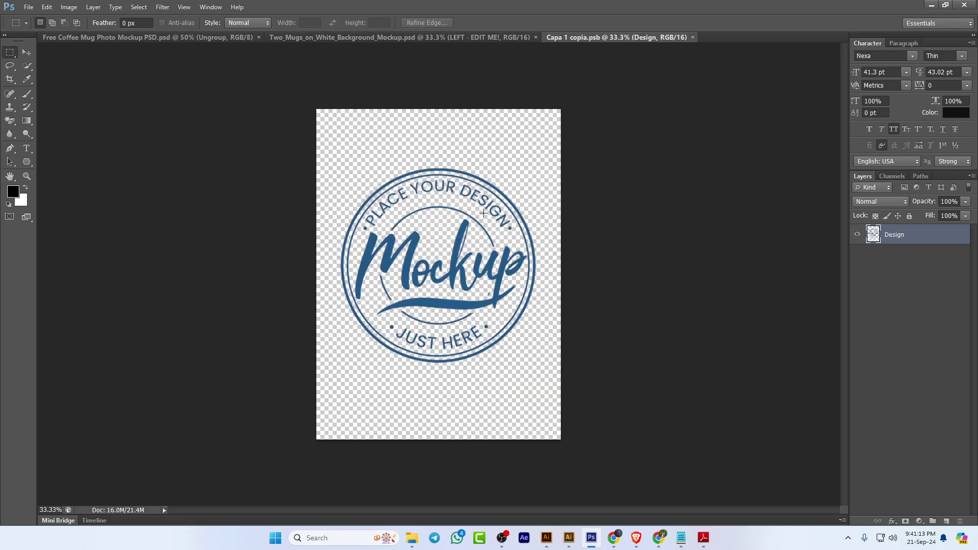
Place eeeee.png from the Desktop into the left mug's smart object at its default fitted size
click(28, 7)
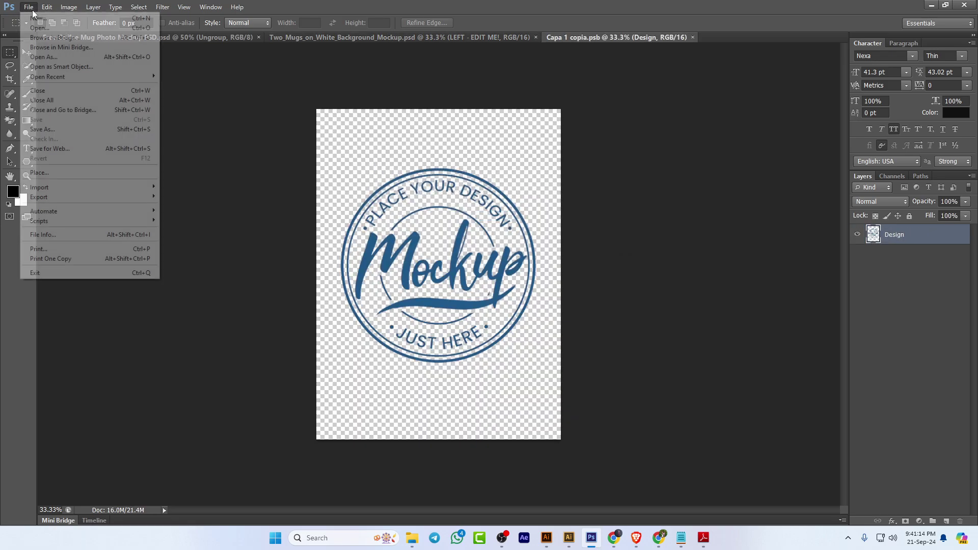
click(56, 173)
click(479, 240)
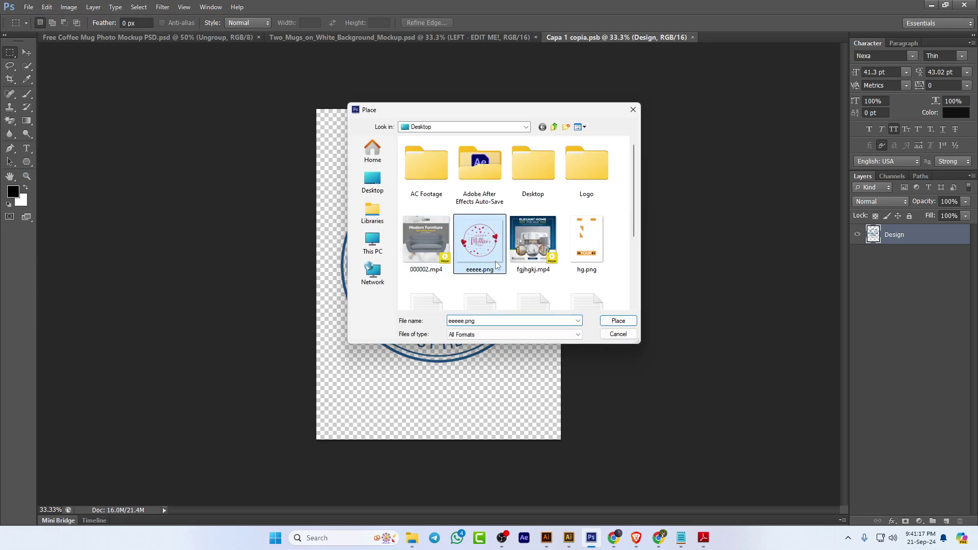
click(604, 322)
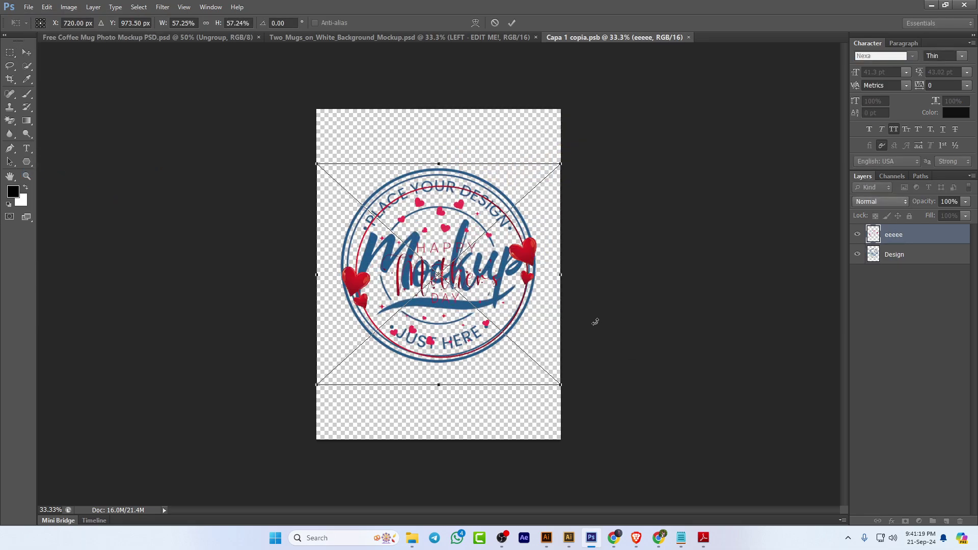
key(Return)
Hide the placeholder Design layer, and save and close the left mug's smart object
click(857, 254)
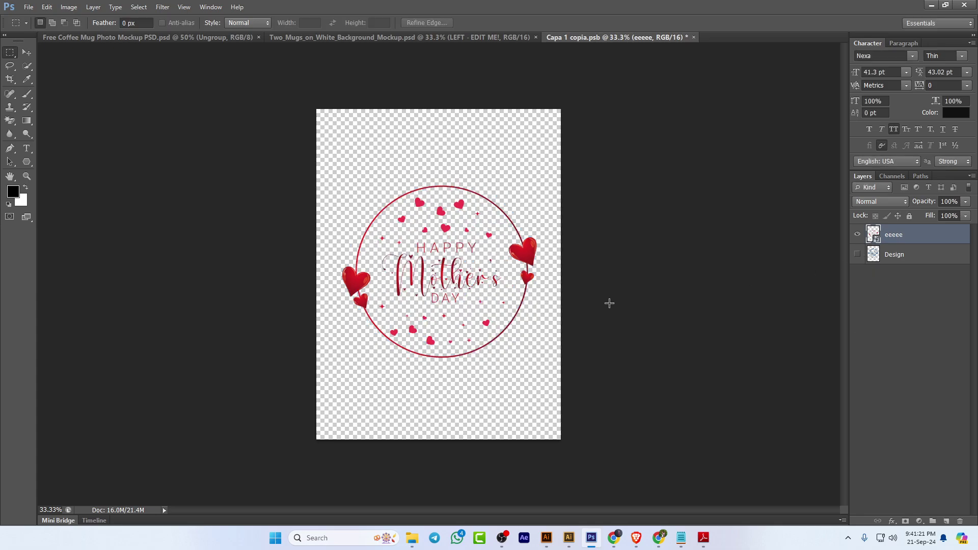
key(ctrl+s)
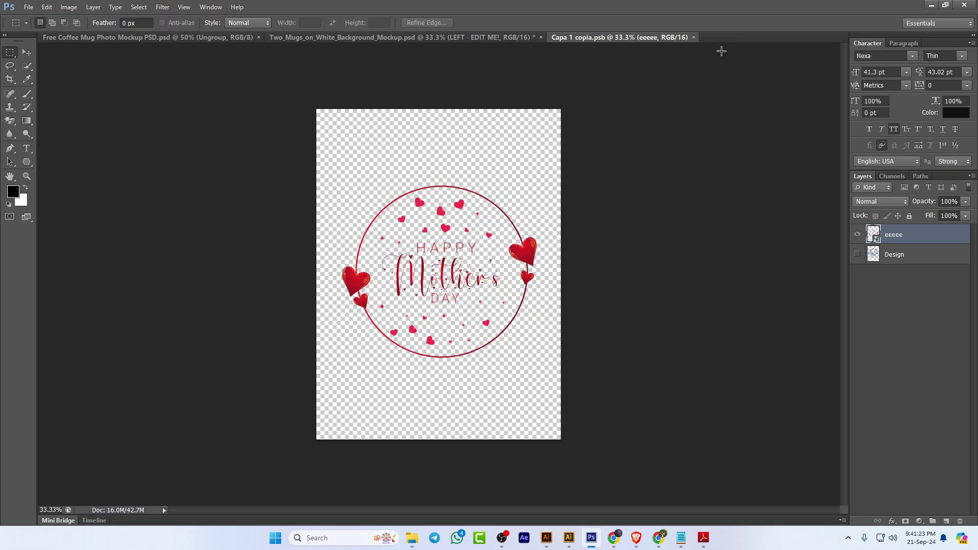
click(694, 38)
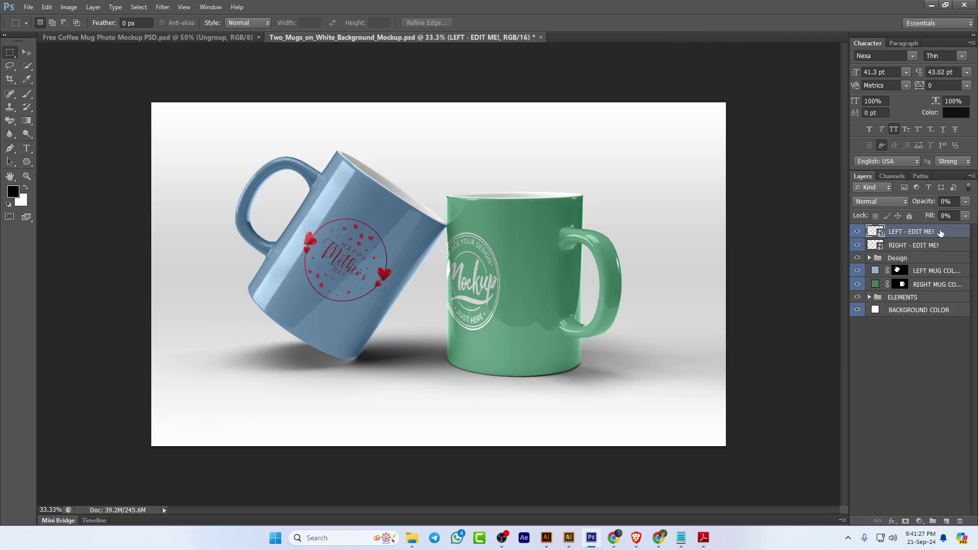
Open the "RIGHT - EDIT ME!" smart object and place eeeee.png in it at its default fitted size
double_click(873, 246)
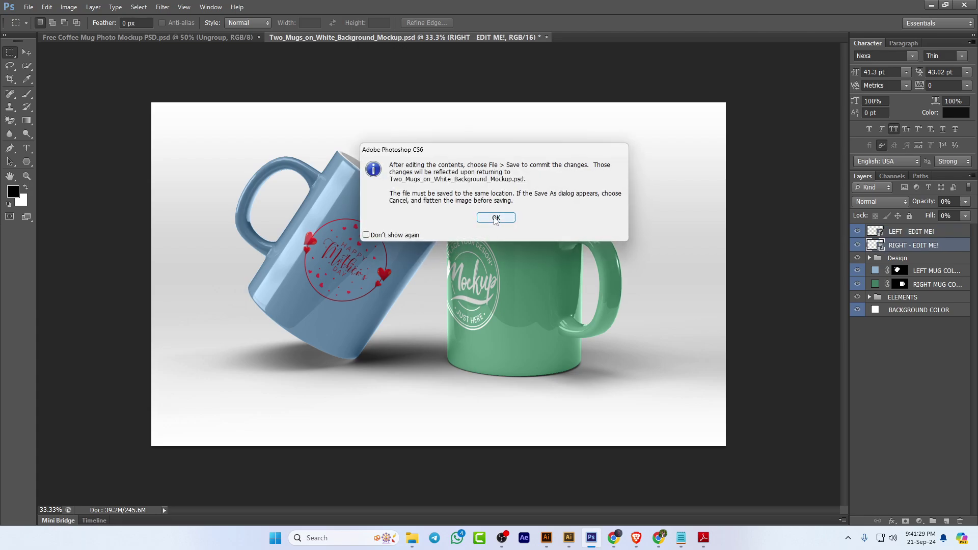
click(496, 218)
click(28, 7)
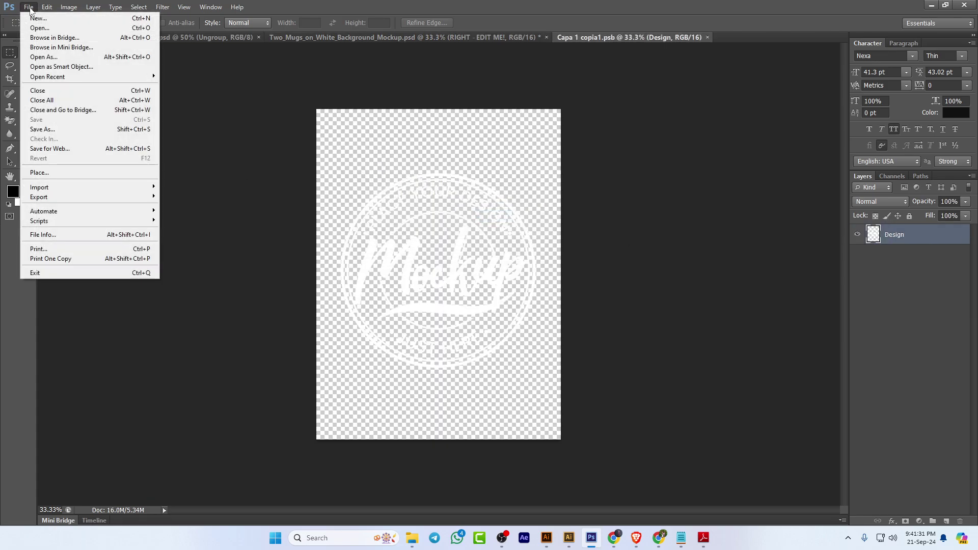
click(37, 173)
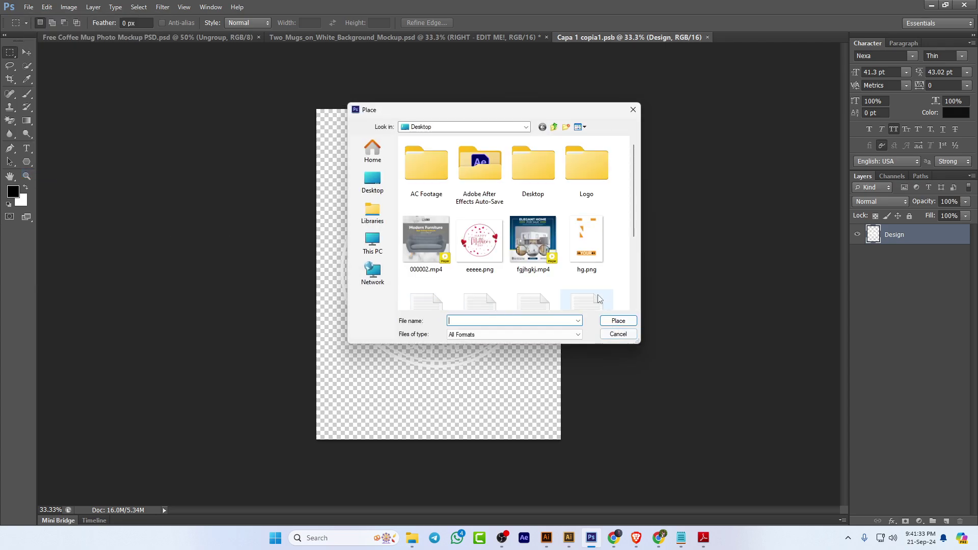
click(479, 241)
click(628, 319)
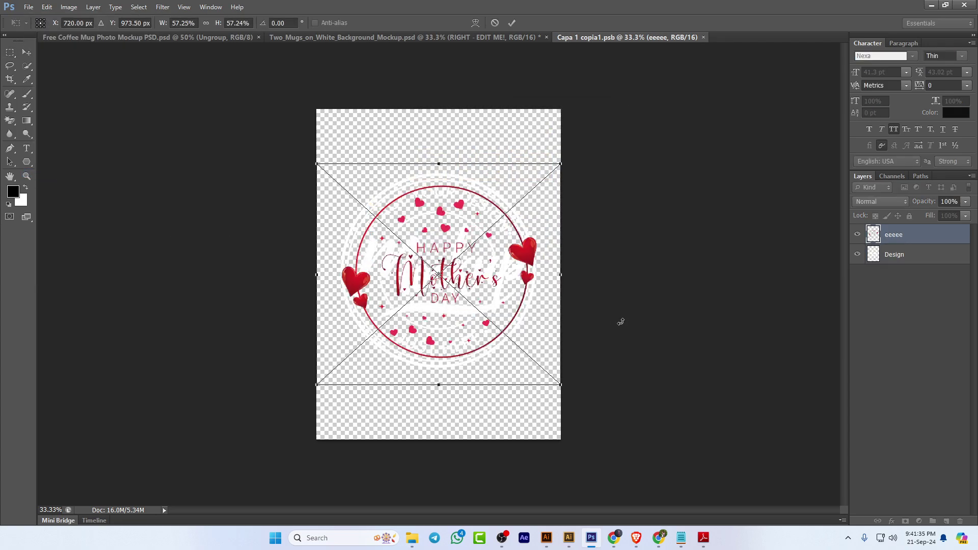
key(Return)
Hide the placeholder Design layer, and save and close the right mug's smart object
click(857, 254)
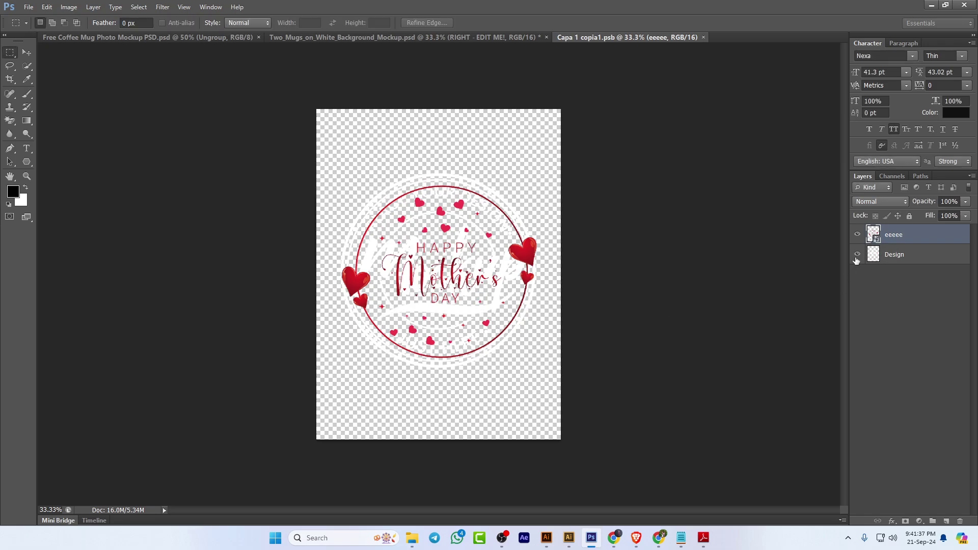
key(ctrl+s)
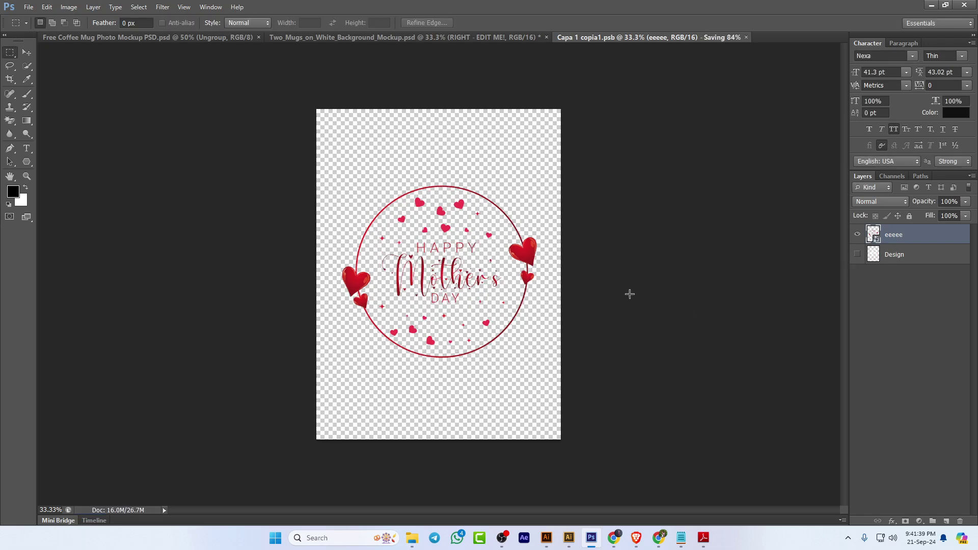
click(703, 37)
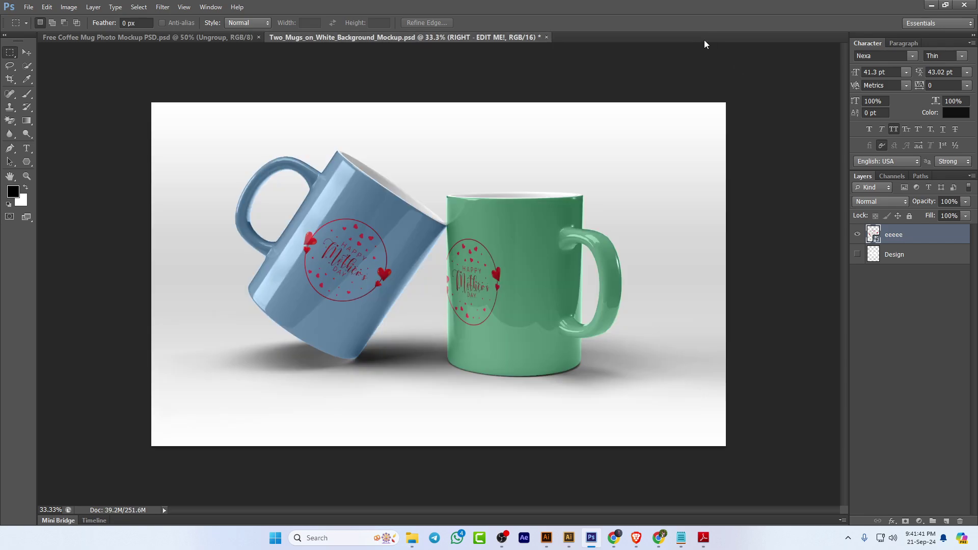
In the Free Coffee Mug Photo Mockup document, expand the Ungroup group and open the Place Design smart object
click(191, 40)
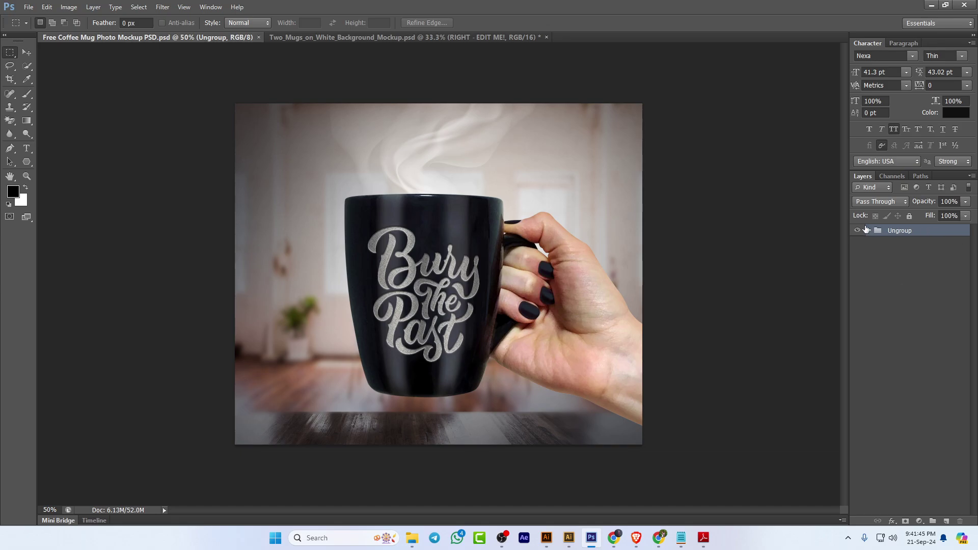
click(869, 230)
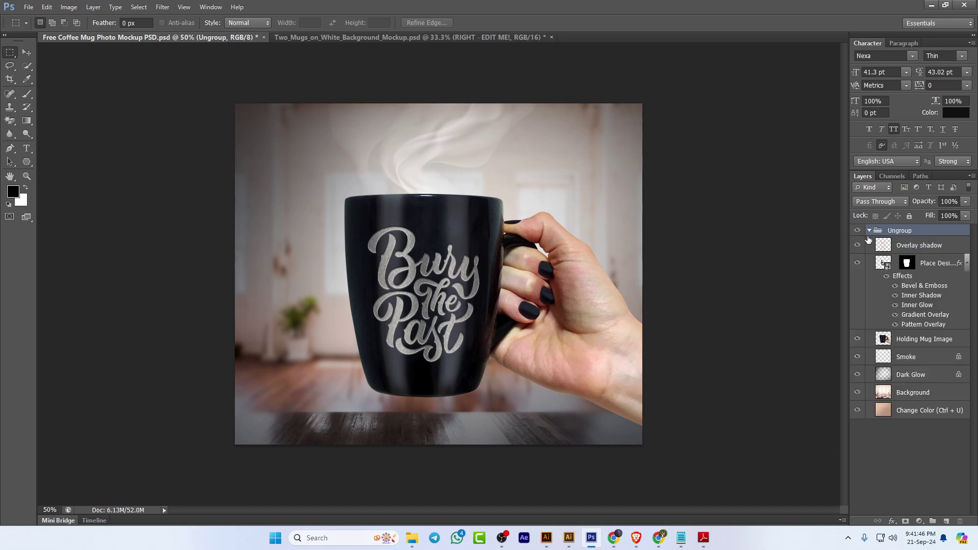
double_click(883, 264)
click(492, 218)
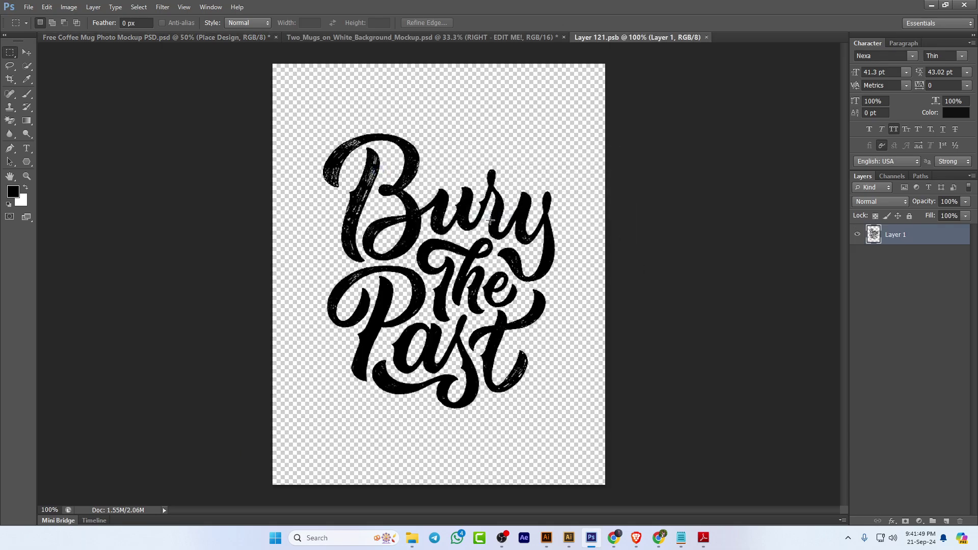
Place eeeee.png over the "Bury The Past" lettering in the coffee mug's smart object
click(29, 7)
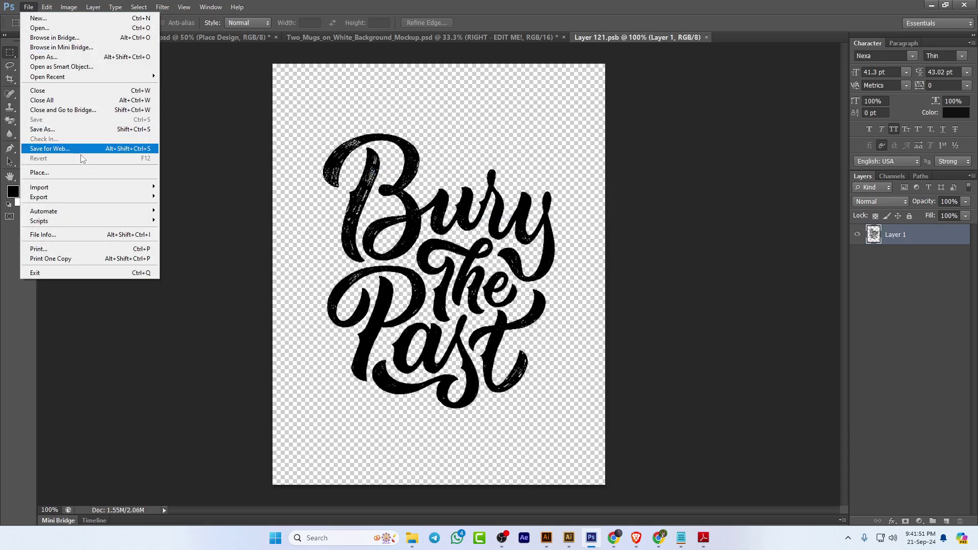
click(79, 172)
click(479, 241)
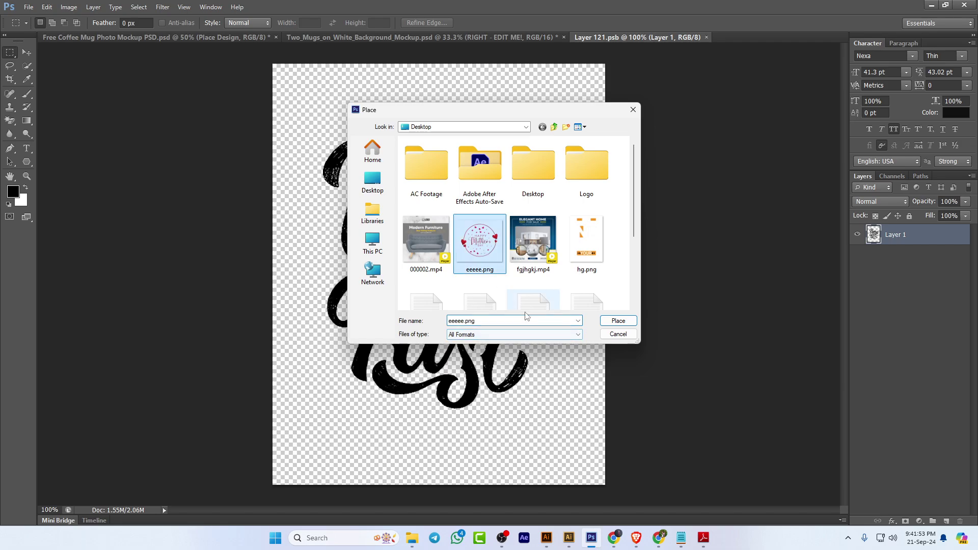
click(615, 319)
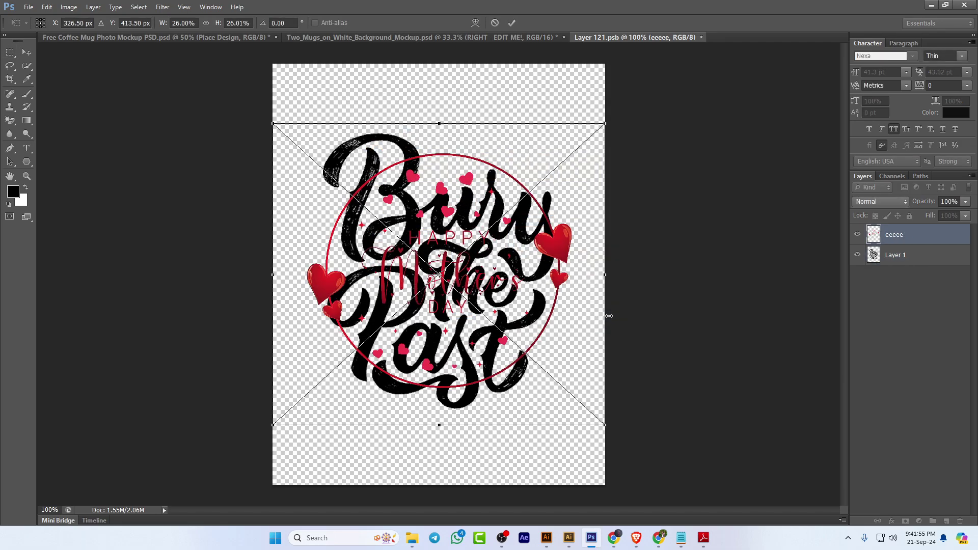
key(Return)
Hide the "Bury The Past" layer, and save and close the coffee mug's smart object
click(857, 255)
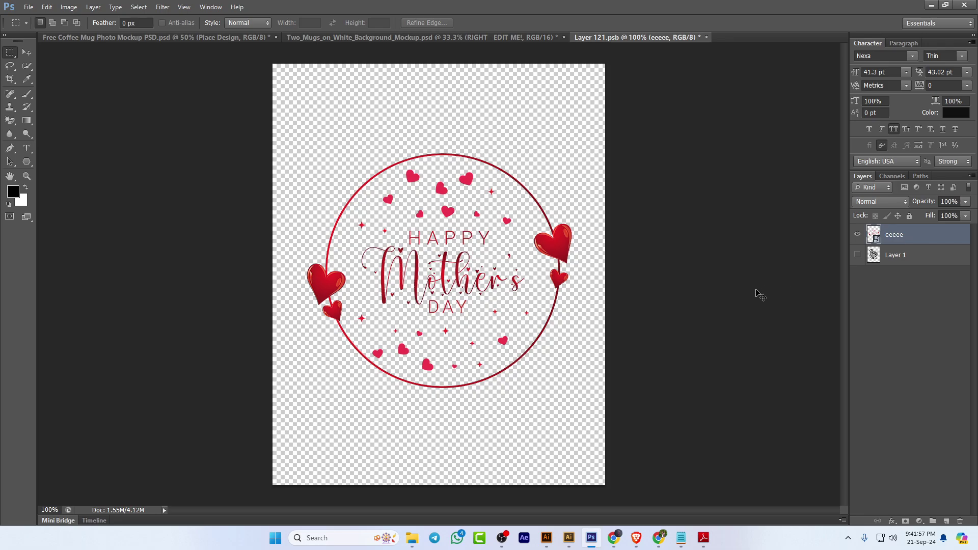
key(ctrl+s)
click(701, 38)
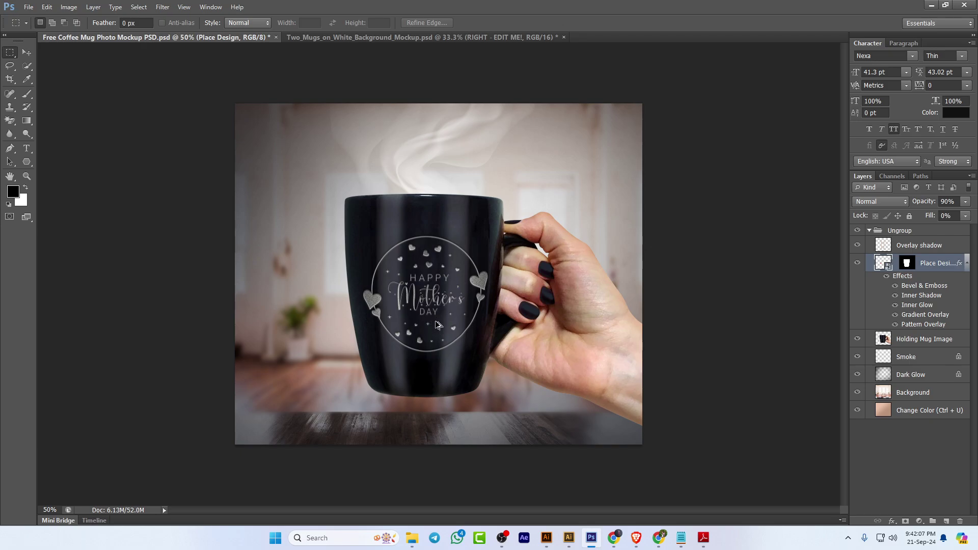
Export the black coffee mug mockup to the Desktop as a JPEG named "mub 01" and close its document
key(ctrl+alt+shift+s)
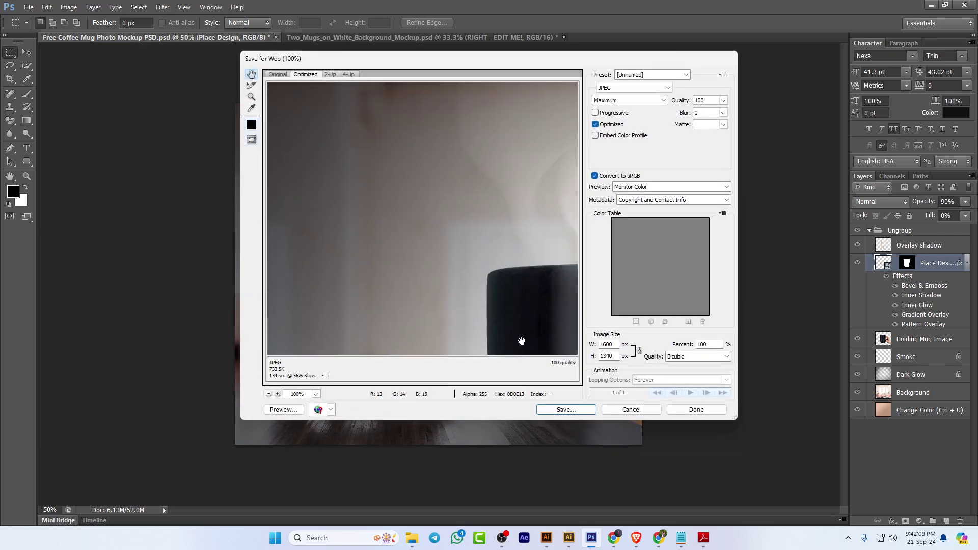
click(574, 410)
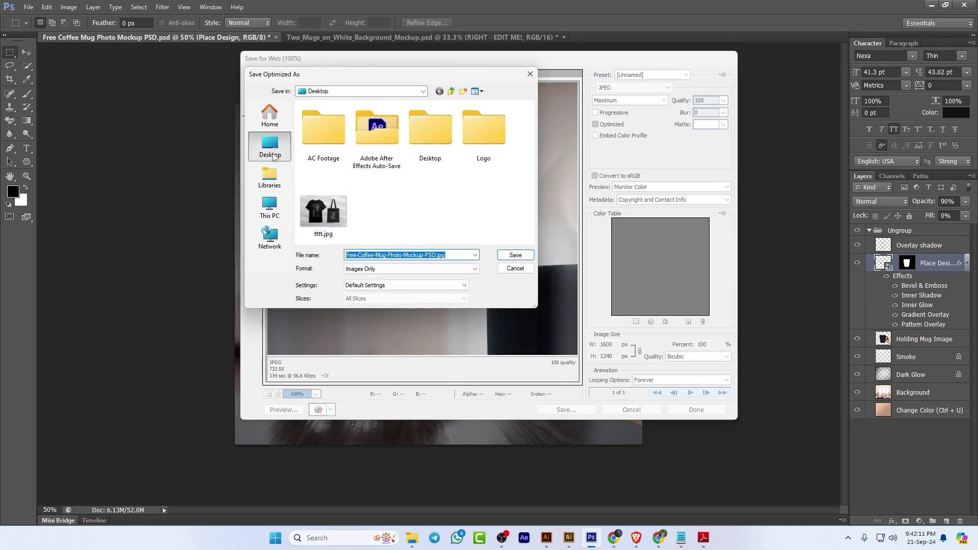
text(mub 01)
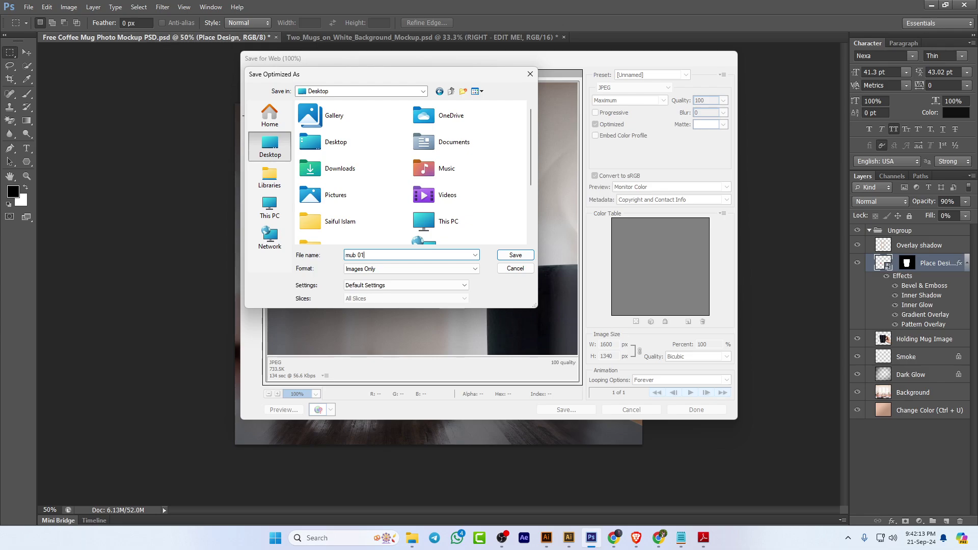
key(Return)
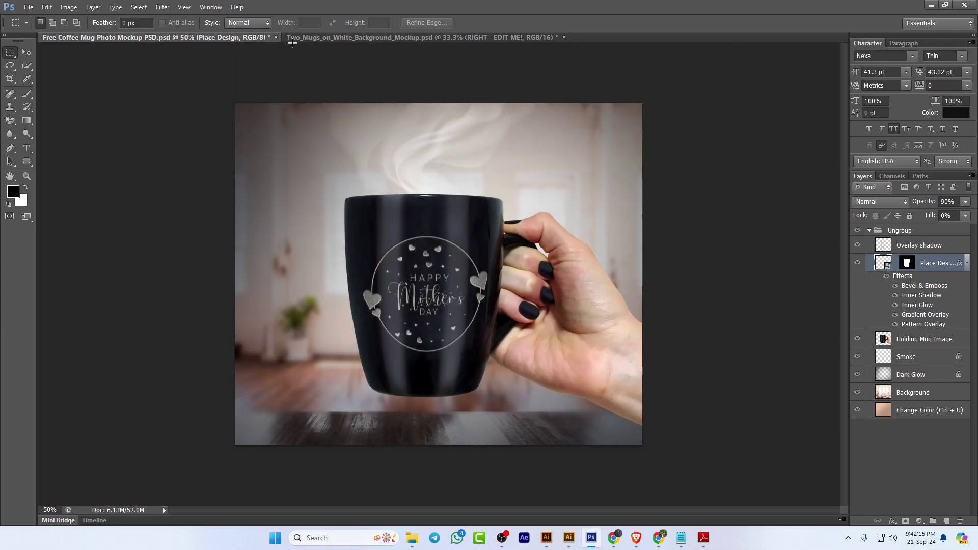
click(277, 37)
click(452, 191)
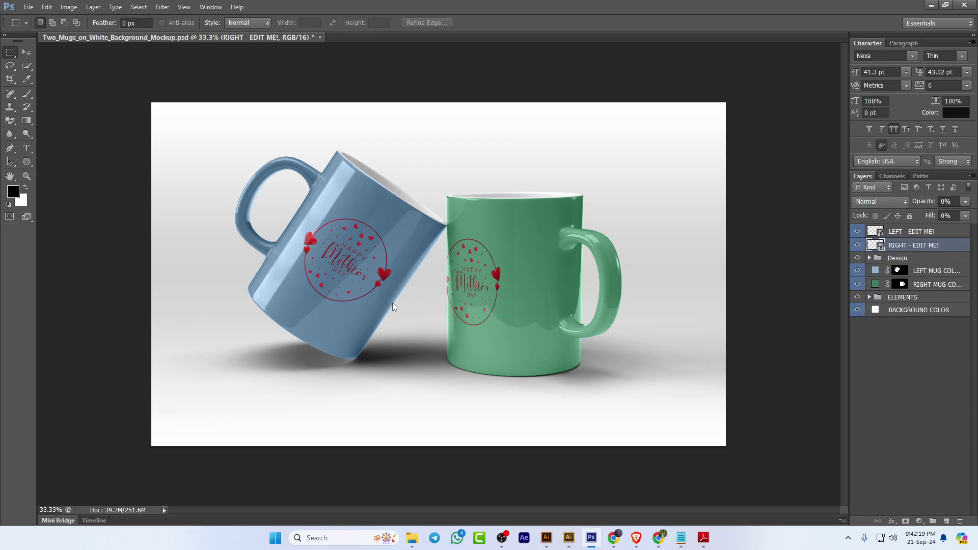
Export the two-mugs mockup for web to the Desktop as a maximum-quality JPEG named "mug 02"
key(ctrl+alt+shift+s)
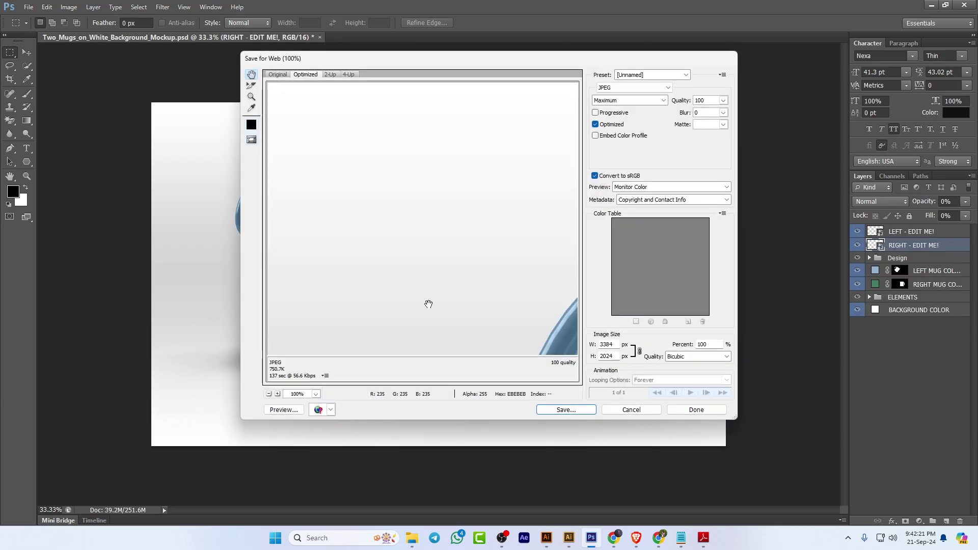
click(561, 409)
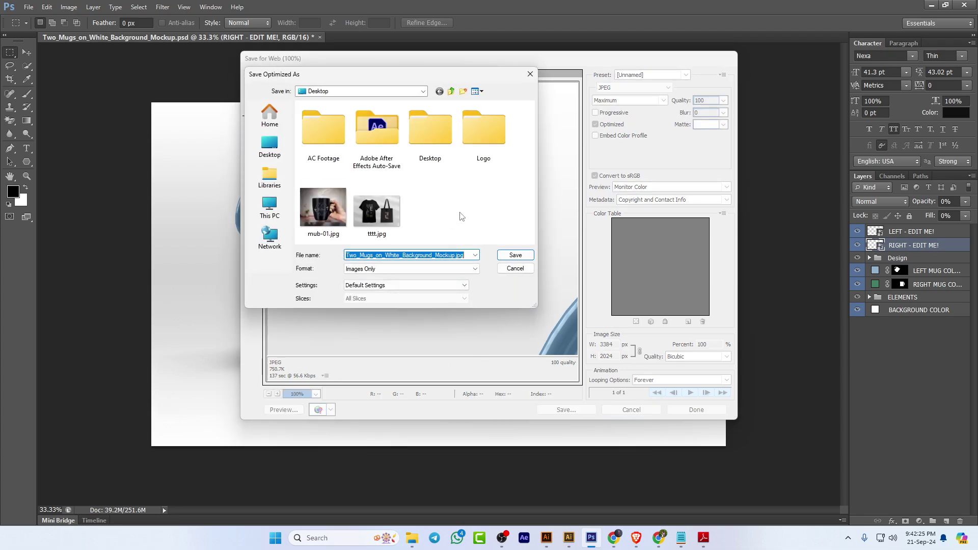
text(mug)
text( 01)
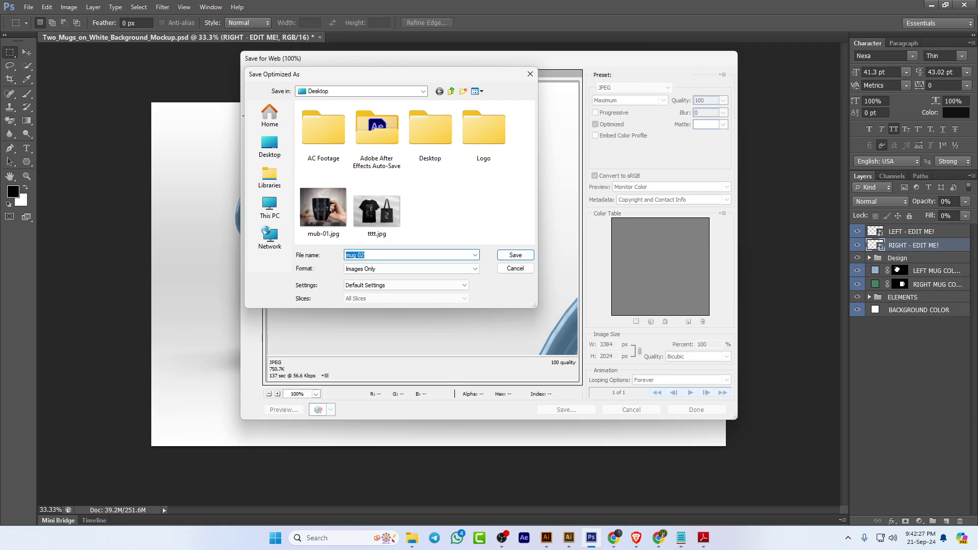
key(Return)
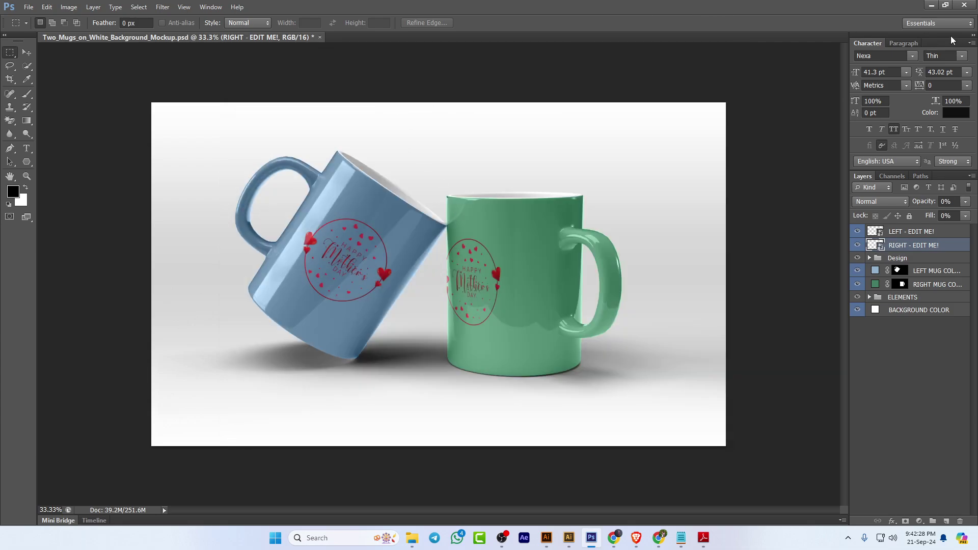
Minimize Photoshop, switch to Adobe Reader to review the Class 13 topics in Update Module - 2023.pdf, and close the PDF
click(931, 4)
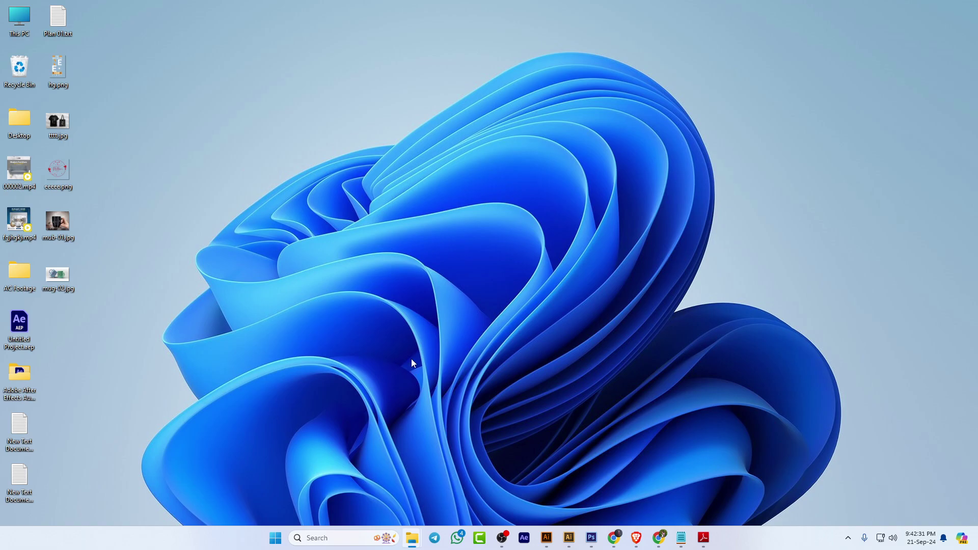
click(703, 537)
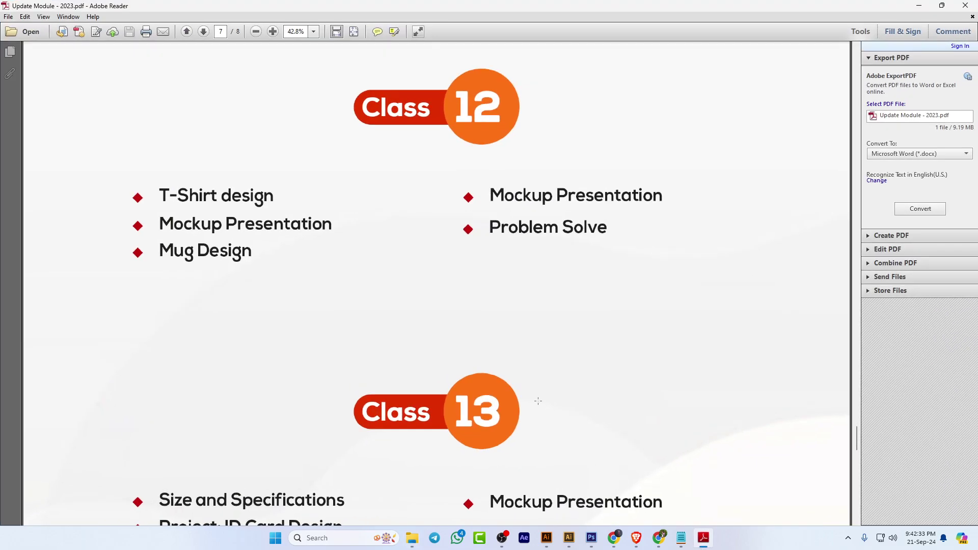
scroll(532, 398, down, 5)
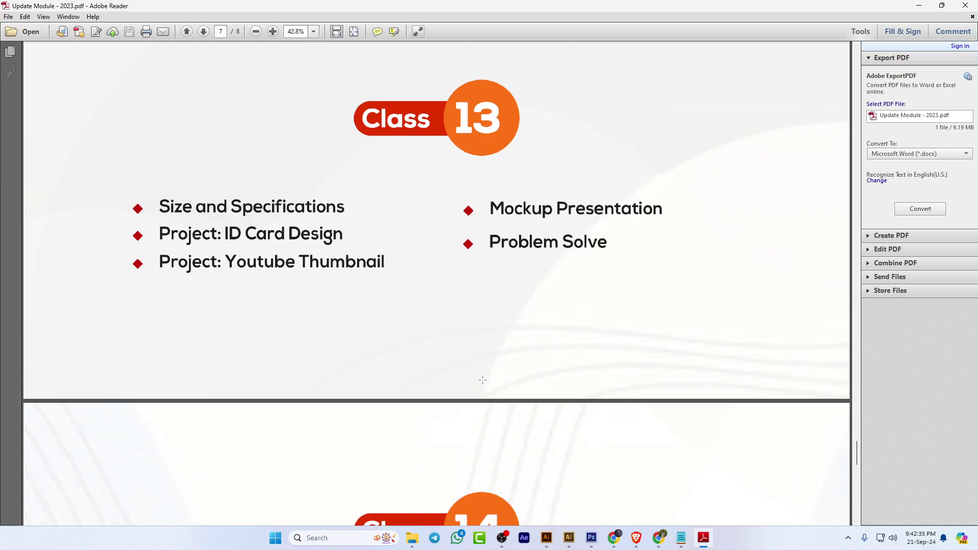
scroll(237, 282, down, 2)
scroll(237, 282, up, 2)
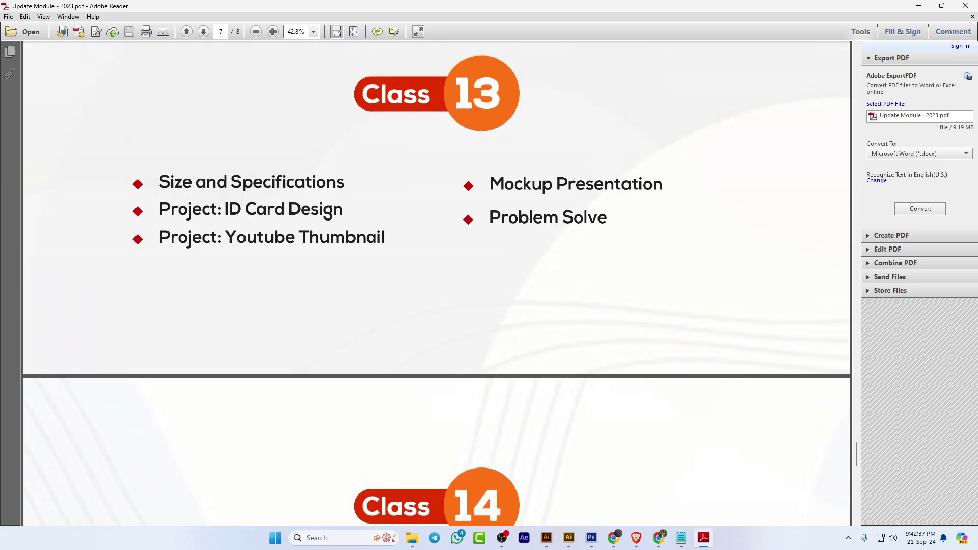
click(970, 6)
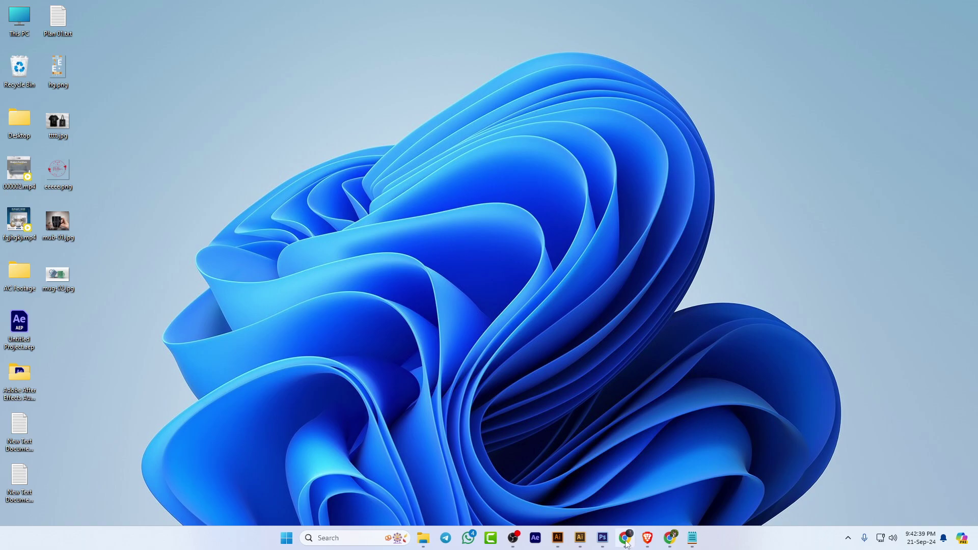
Switch to Chrome, look over the Google image results for "graphic quotes", and minimize the browser
click(625, 543)
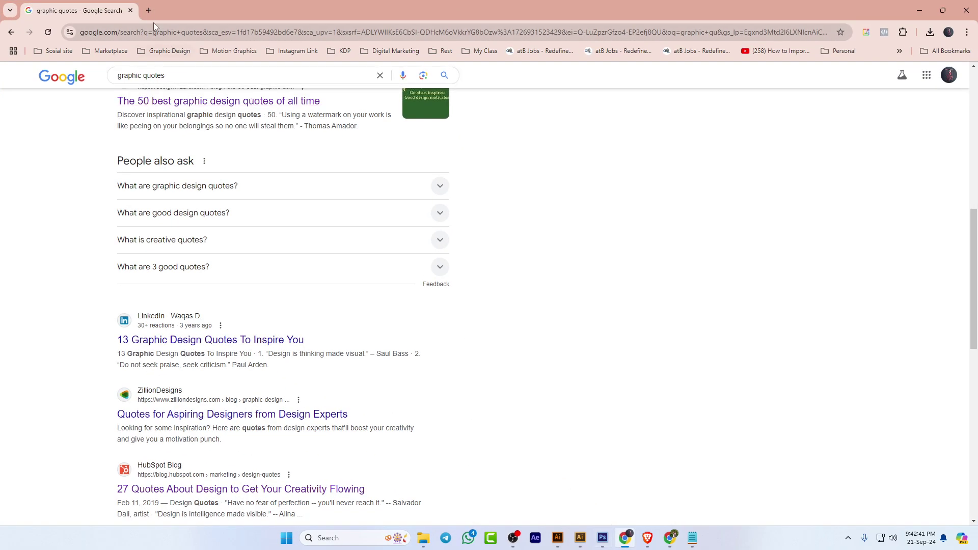
scroll(172, 167, up, 8)
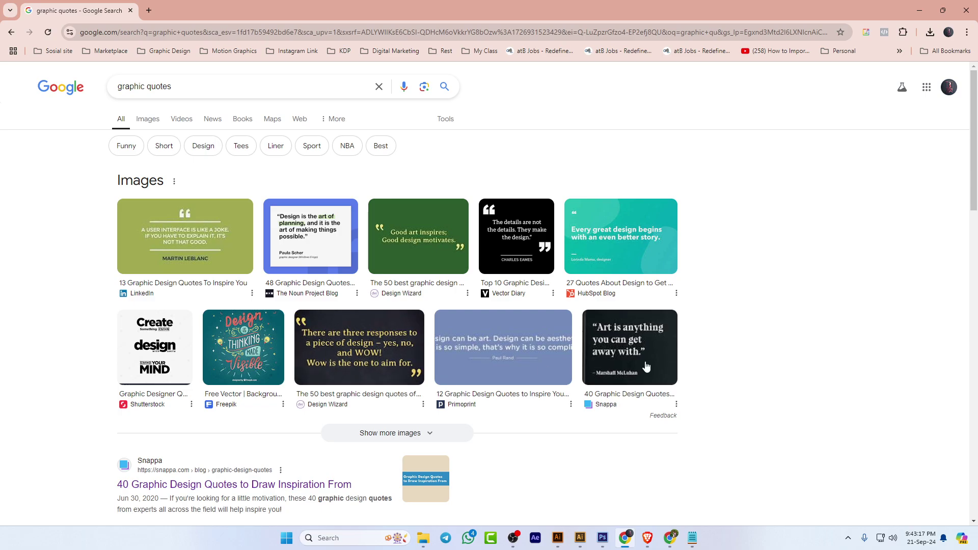
click(917, 6)
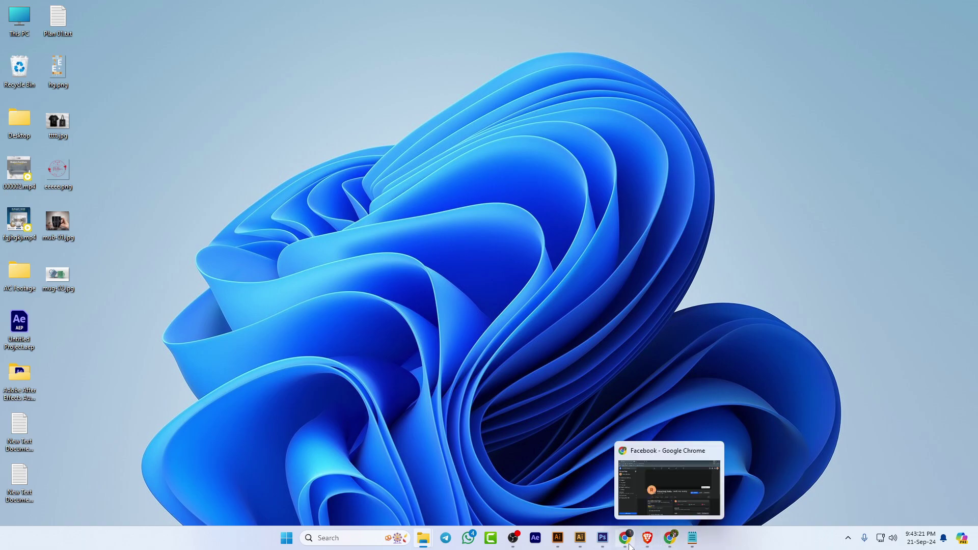
mouse_move(647, 545)
click(606, 497)
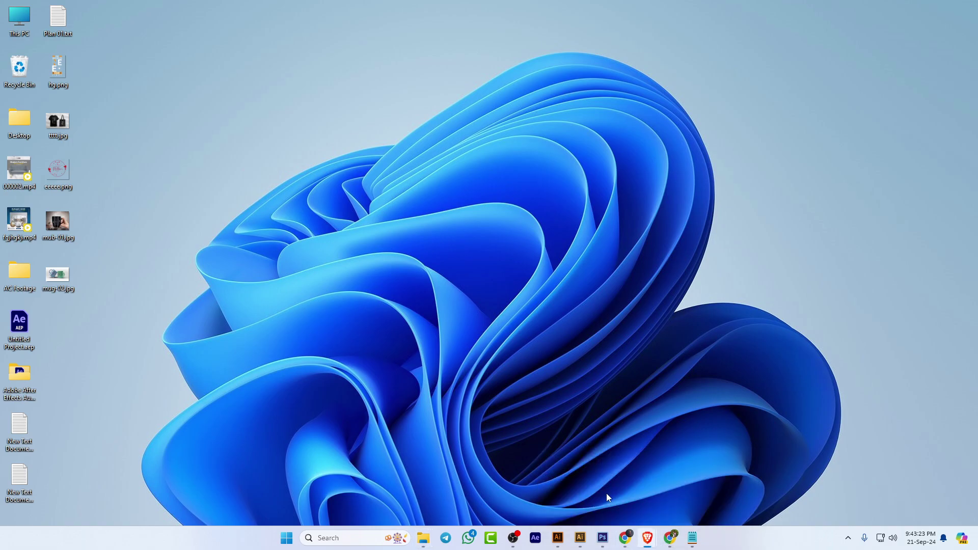